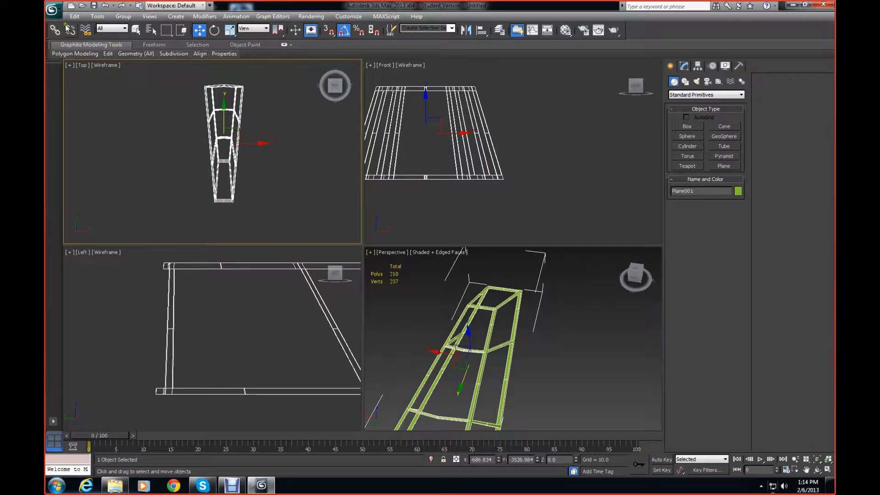
# - Save the scene as a 3ds Max file named "Cockpit Youtube" in the scenes folder
pyautogui.click(53, 10)
pyautogui.click(82, 92)
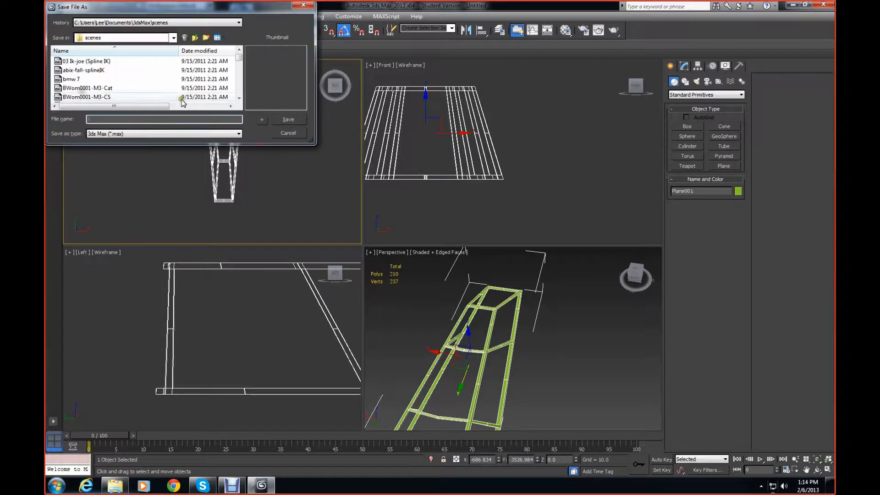
pyautogui.click(128, 119)
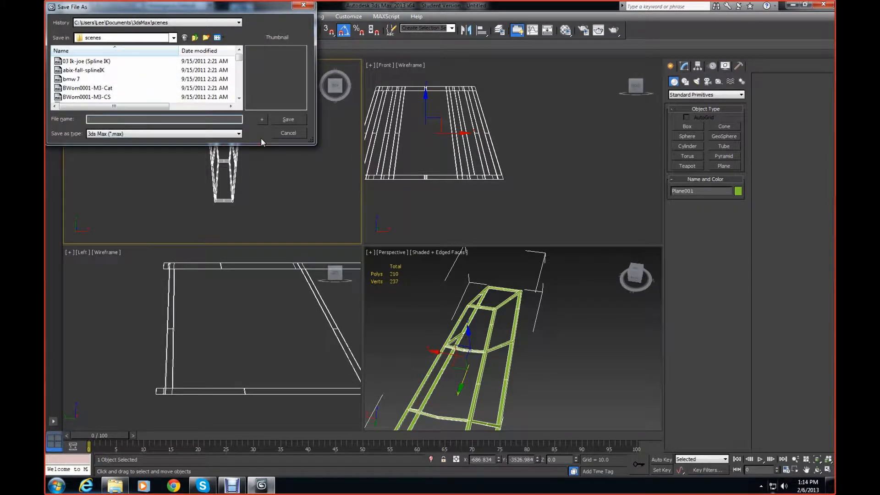
pyautogui.write('Cockpit Youtube')
pyautogui.click(276, 123)
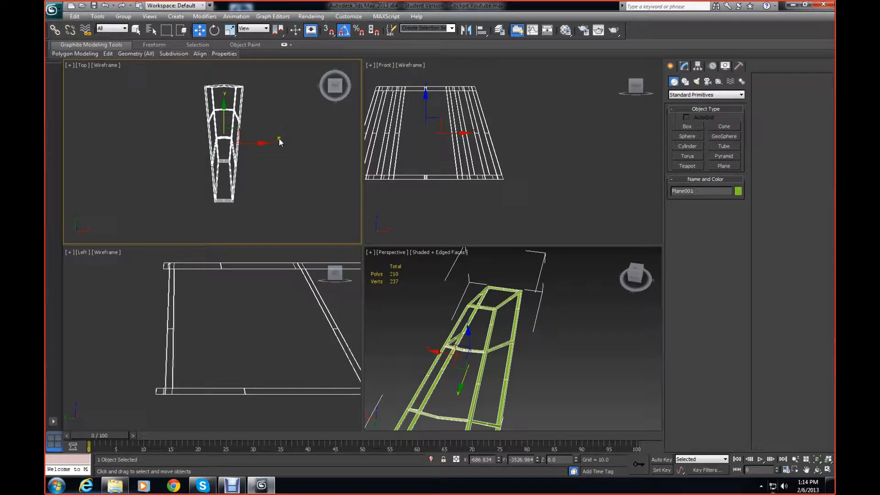
# - Examine the cockpit frame's slanted side bar and its joints with the horizontal rails in the left view
pyautogui.moveTo(289, 299); pyautogui.dragTo(191, 299, button='middle')
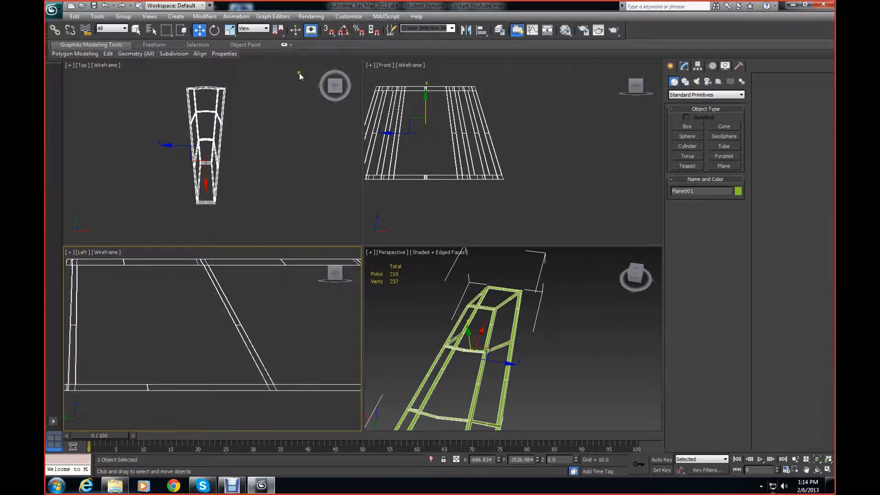
pyautogui.moveTo(156, 85); pyautogui.dragTo(278, 208)
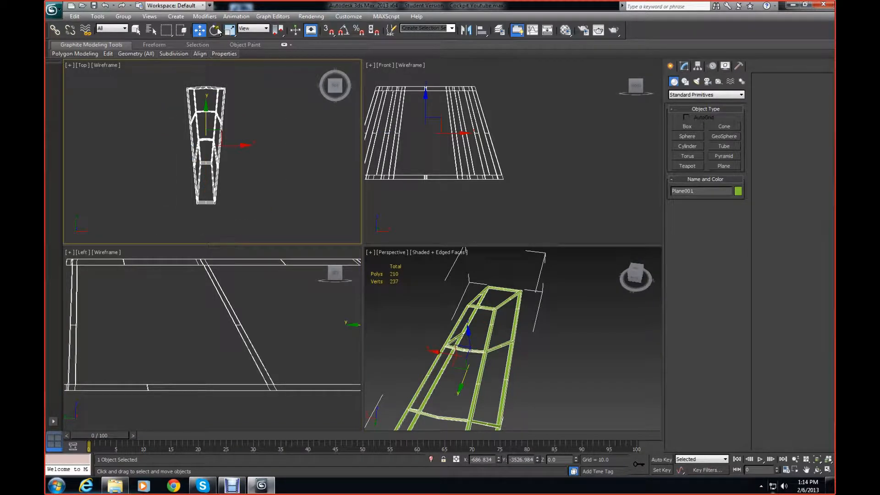
pyautogui.press('e')
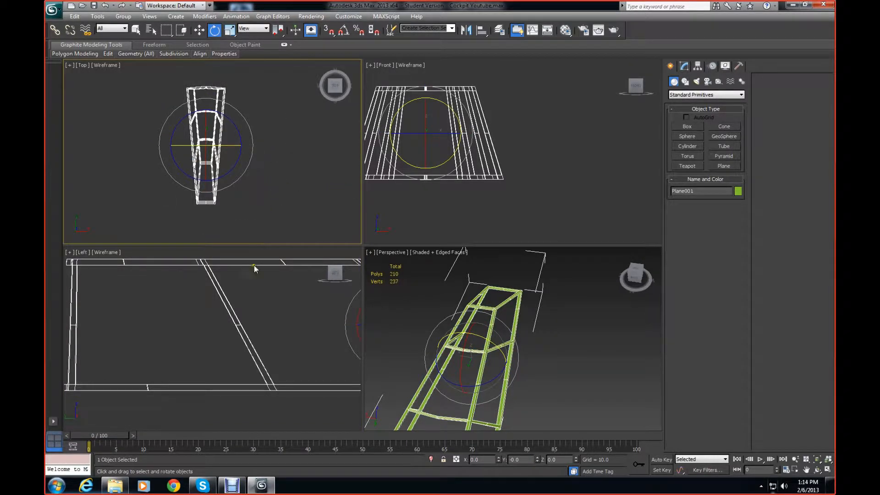
pyautogui.moveTo(250, 338); pyautogui.dragTo(235, 337, button='middle')
pyautogui.moveTo(291, 332)
pyautogui.mouseDown(button='middle')
pyautogui.moveTo(164, 336)
pyautogui.moveTo(246, 335)
pyautogui.moveTo(277, 318)
pyautogui.moveTo(251, 350)
pyautogui.mouseUp(button='middle')
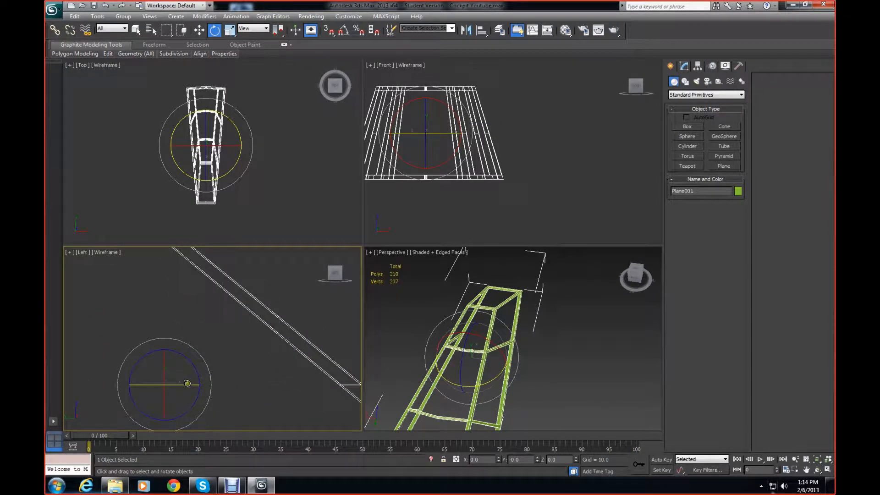
pyautogui.moveTo(187, 383); pyautogui.dragTo(186, 385)
pyautogui.scroll(2, 269, 365)
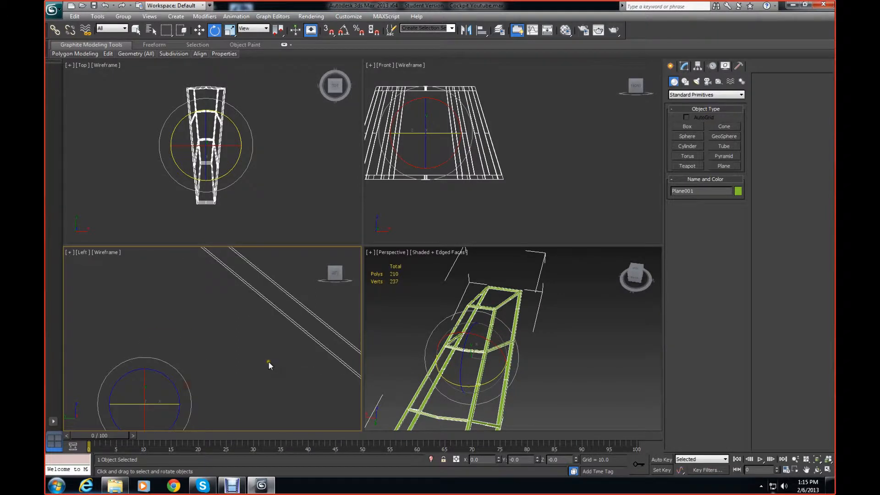
pyautogui.scroll(2, 269, 363)
pyautogui.moveTo(276, 352); pyautogui.dragTo(235, 364, button='middle')
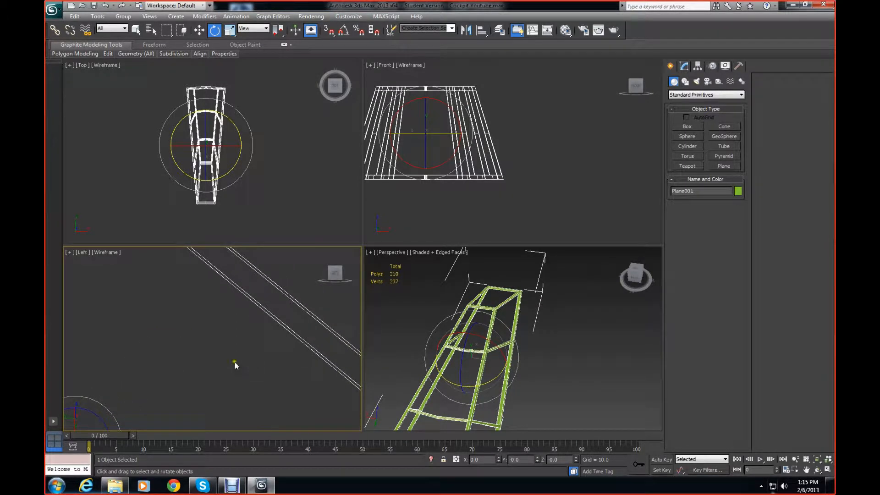
pyautogui.scroll(-3, 235, 363)
pyautogui.scroll(-3, 282, 357)
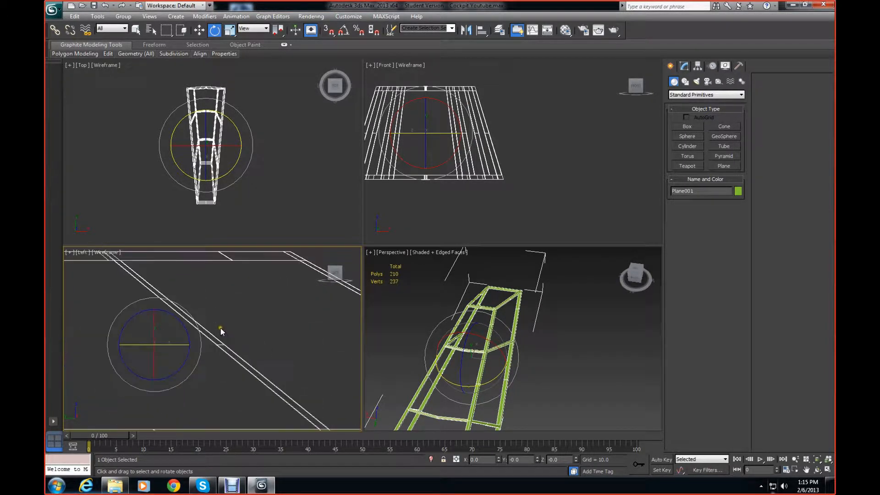
pyautogui.moveTo(199, 318); pyautogui.dragTo(178, 271, button='middle')
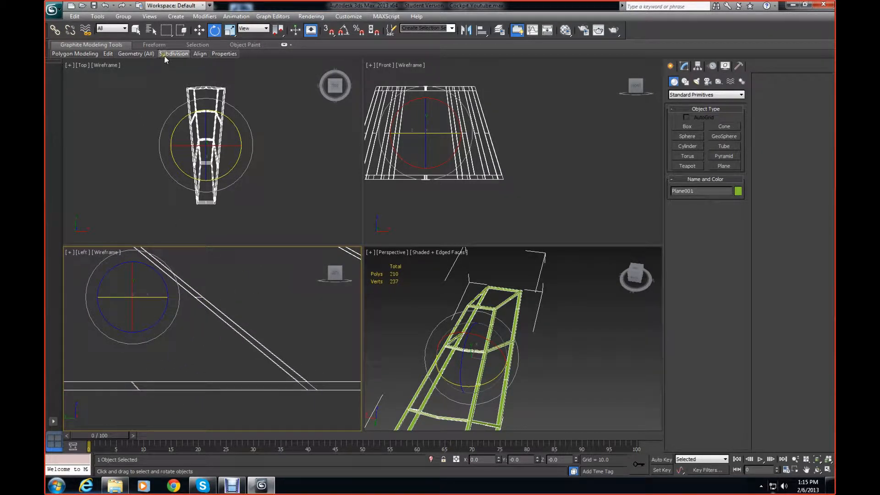
pyautogui.click(199, 31)
pyautogui.moveTo(211, 335); pyautogui.dragTo(275, 398, button='middle')
pyautogui.moveTo(161, 286); pyautogui.dragTo(236, 352, button='middle')
# - In edge mode, remove the middle edge loop running along the second top cross bar from the frame's wide end, including its leftover vertices
pyautogui.moveTo(488, 339); pyautogui.dragTo(575, 272, button='middle')
pyautogui.scroll(4, 564, 307)
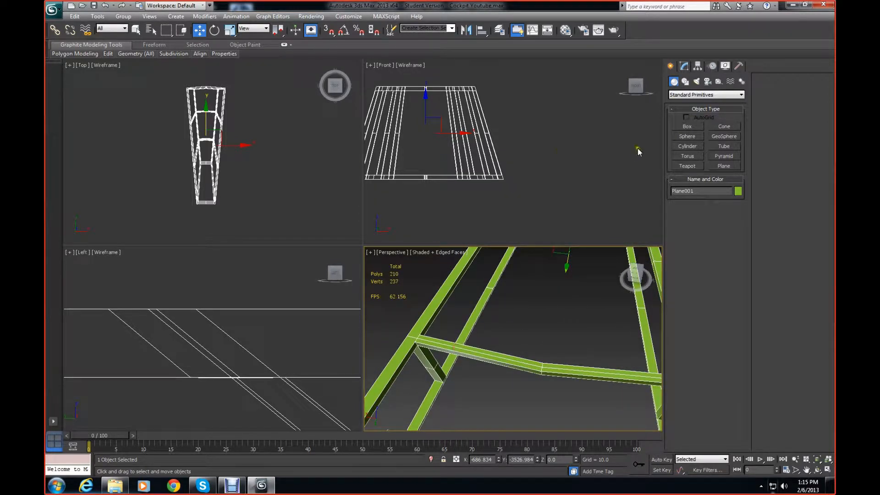
pyautogui.click(683, 66)
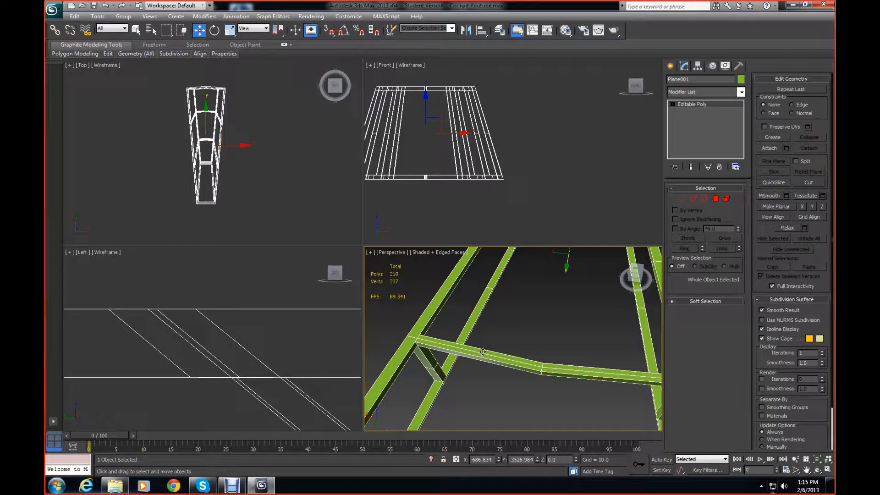
pyautogui.click(693, 198)
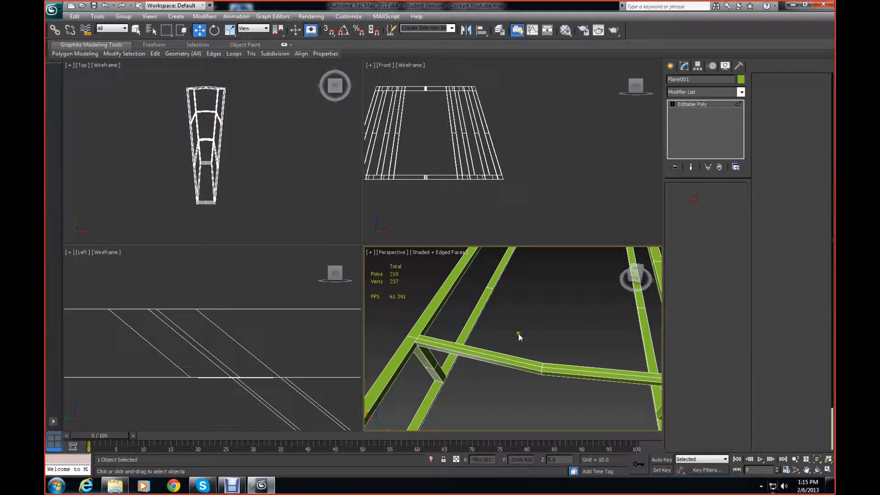
pyautogui.click(498, 357)
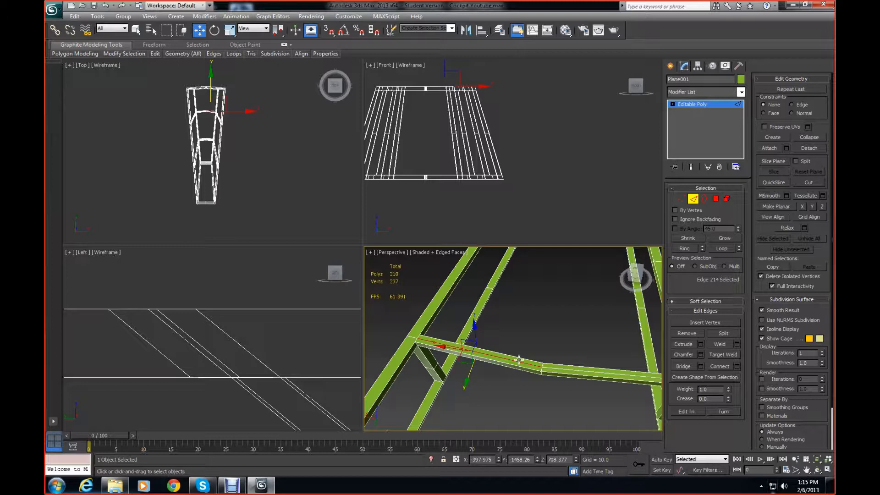
pyautogui.doubleClick(518, 360)
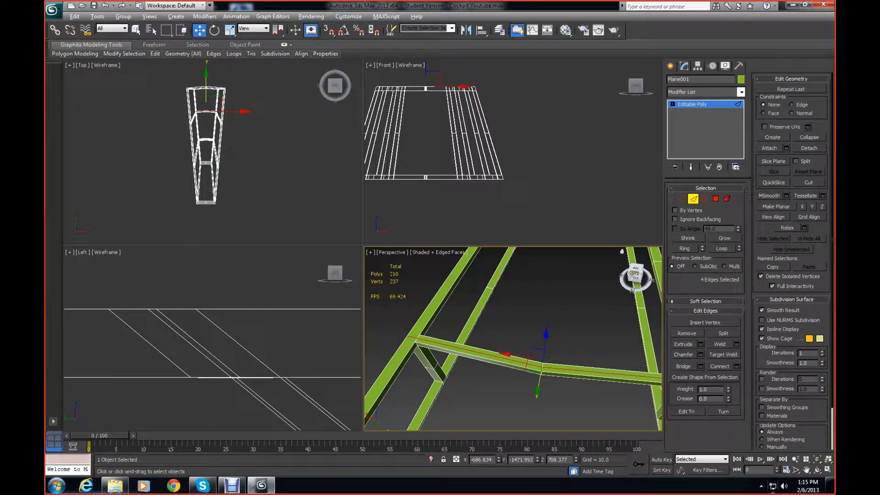
pyautogui.moveTo(635, 277)
pyautogui.mouseDown()
pyautogui.moveTo(377, 263)
pyautogui.moveTo(377, 276)
pyautogui.moveTo(634, 275)
pyautogui.mouseUp()
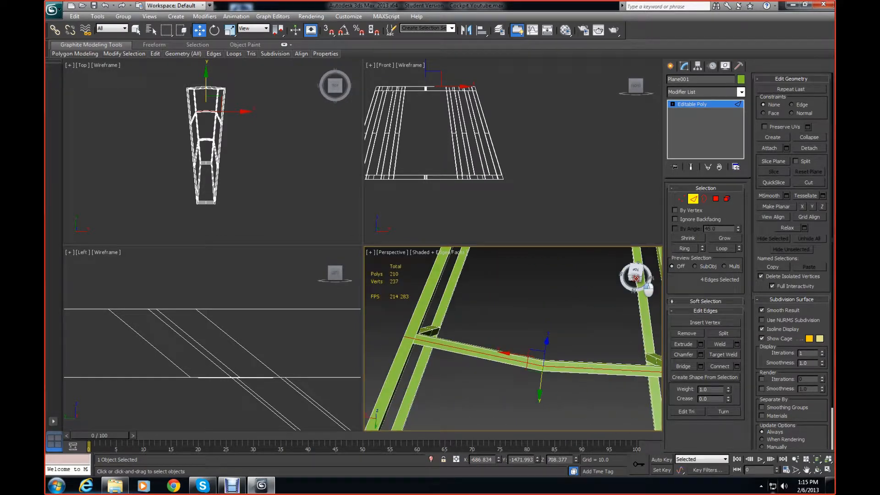
pyautogui.hotkey('ctrl', 'BackSpace')
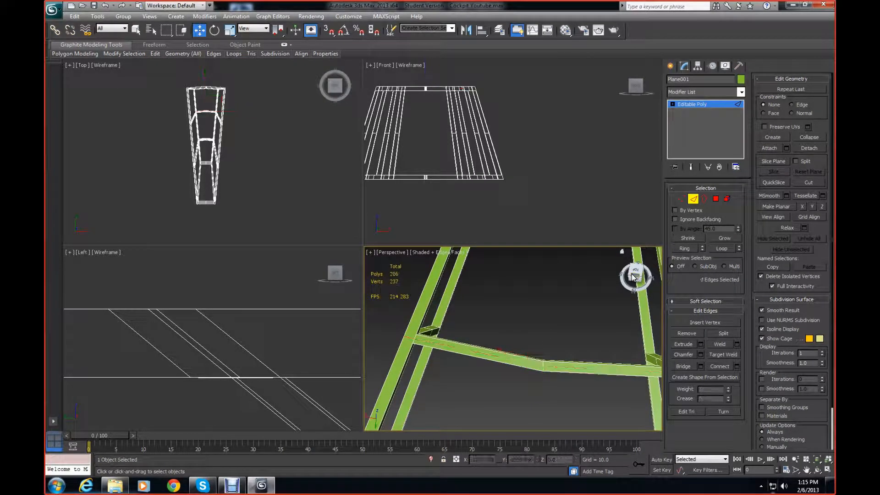
# - Remove the middle edge loop and its vertices from the third top cross bar of the frame
pyautogui.moveTo(581, 309); pyautogui.dragTo(564, 415, button='middle')
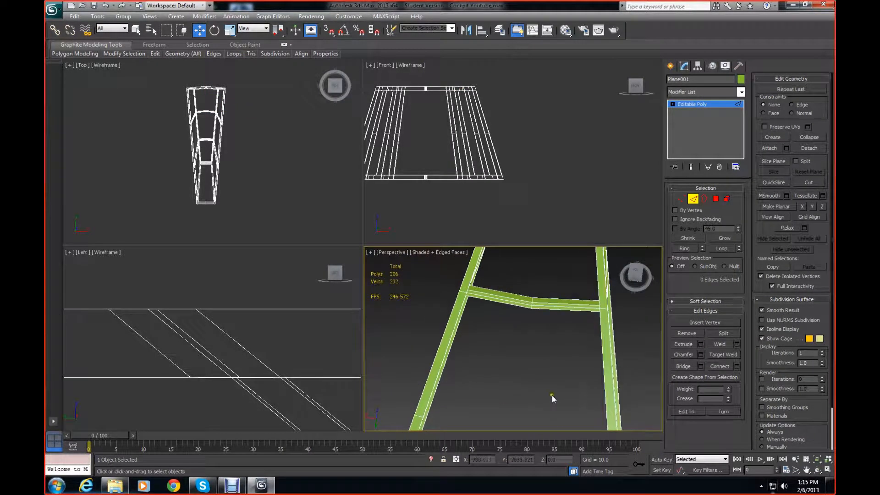
pyautogui.scroll(4, 494, 304)
pyautogui.moveTo(498, 309); pyautogui.dragTo(503, 349, button='middle')
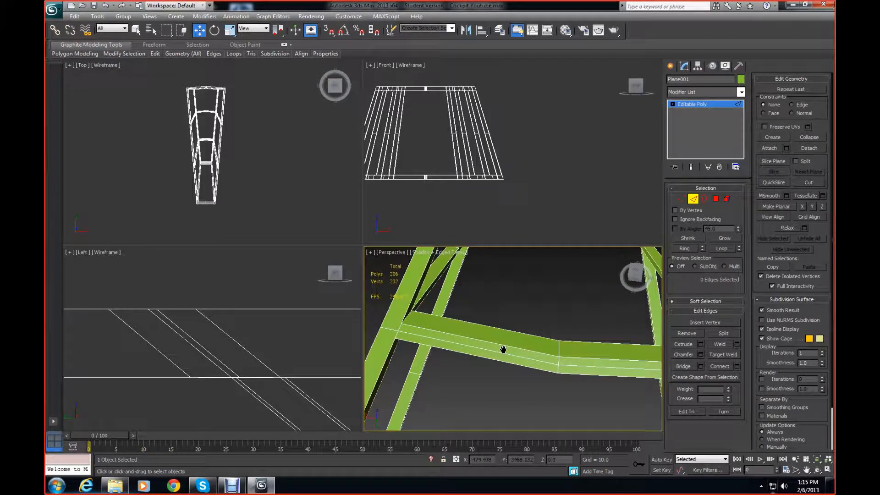
pyautogui.click(490, 352)
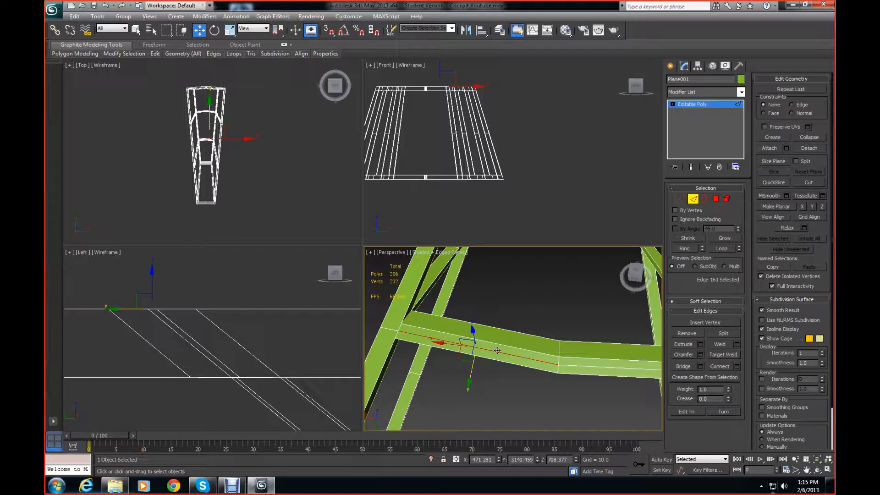
pyautogui.doubleClick(498, 350)
pyautogui.hotkey('ctrl', 'BackSpace')
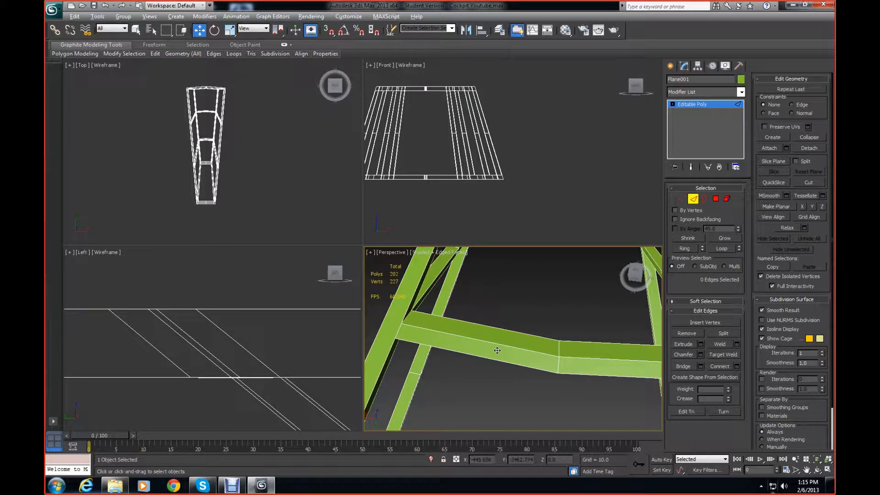
# - Examine the frame's cross bars, underside and the joints between the diagonal braces and side rails
pyautogui.moveTo(538, 352); pyautogui.dragTo(504, 407, button='middle')
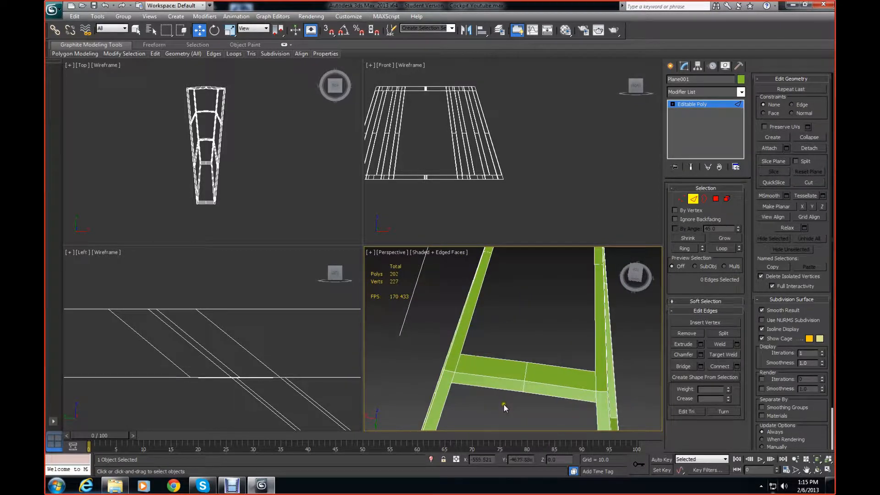
pyautogui.moveTo(642, 281); pyautogui.dragTo(626, 262)
pyautogui.moveTo(541, 305); pyautogui.dragTo(512, 226, button='middle')
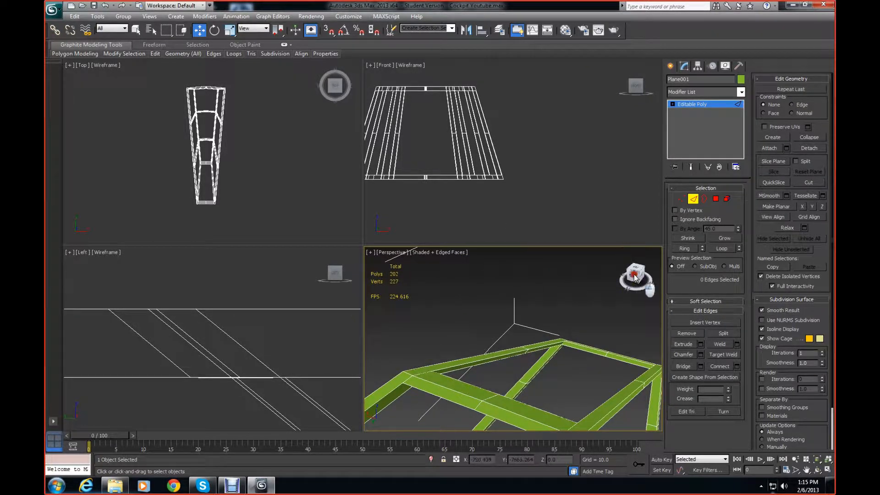
pyautogui.moveTo(635, 278); pyautogui.dragTo(628, 287)
pyautogui.moveTo(609, 315); pyautogui.dragTo(455, 441, button='middle')
pyautogui.scroll(-5, 515, 393)
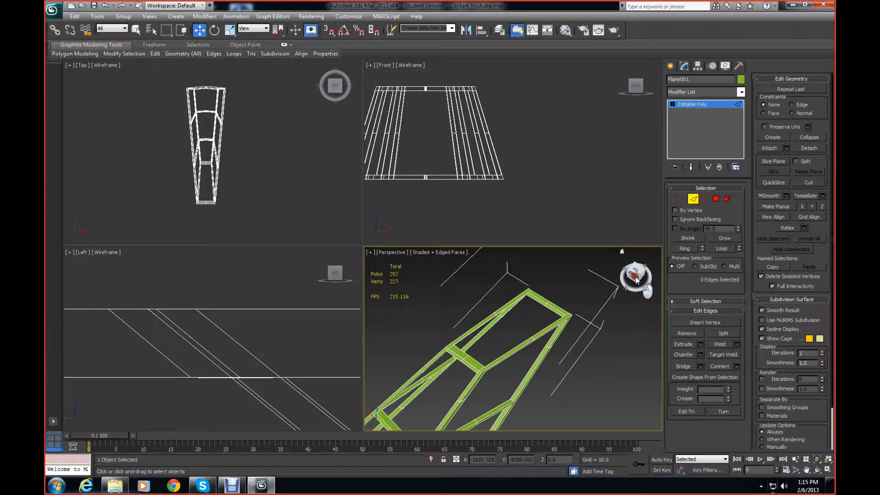
pyautogui.moveTo(635, 280); pyautogui.dragTo(600, 389)
pyautogui.moveTo(538, 346)
pyautogui.mouseDown(button='middle')
pyautogui.moveTo(570, 362)
pyautogui.moveTo(543, 373)
pyautogui.moveTo(534, 359)
pyautogui.mouseUp(button='middle')
pyautogui.moveTo(623, 279); pyautogui.dragTo(594, 291)
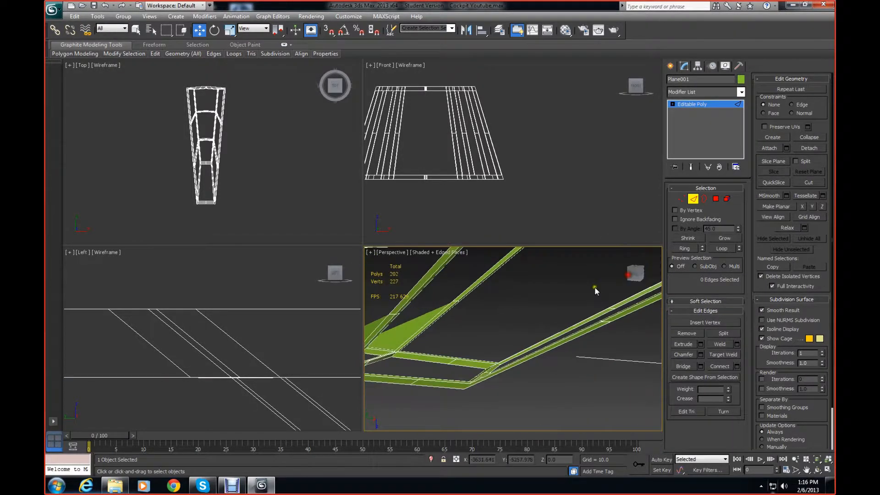
pyautogui.moveTo(563, 305); pyautogui.dragTo(556, 359, button='middle')
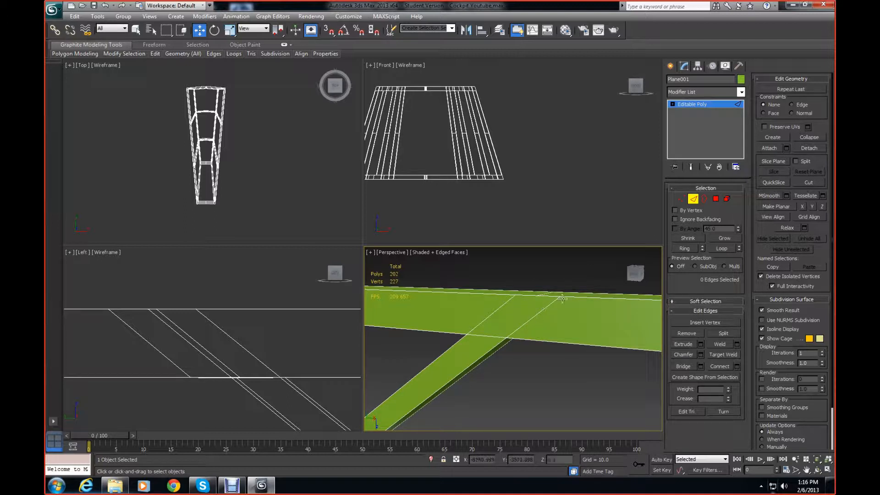
pyautogui.moveTo(633, 274); pyautogui.dragTo(636, 292)
pyautogui.moveTo(574, 324); pyautogui.dragTo(560, 289, button='middle')
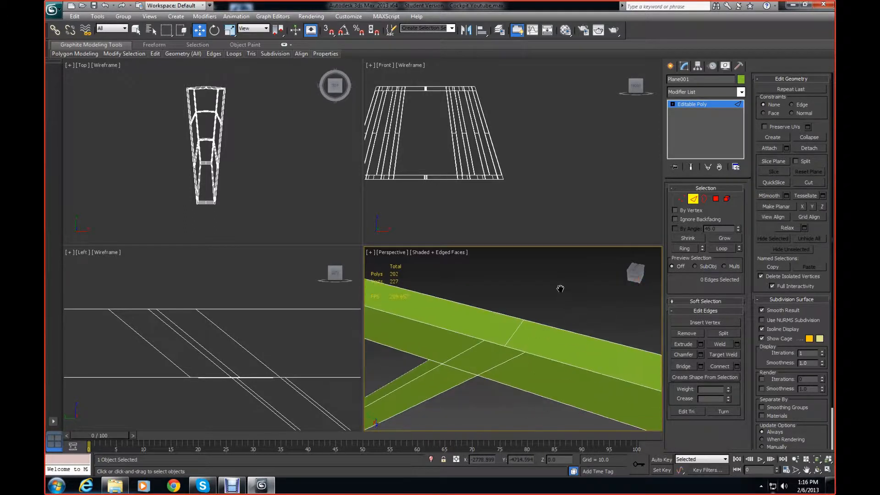
# - Try removing the short edge across the lower side rail near the diagonal brace joint, and undo the removal
pyautogui.click(515, 332)
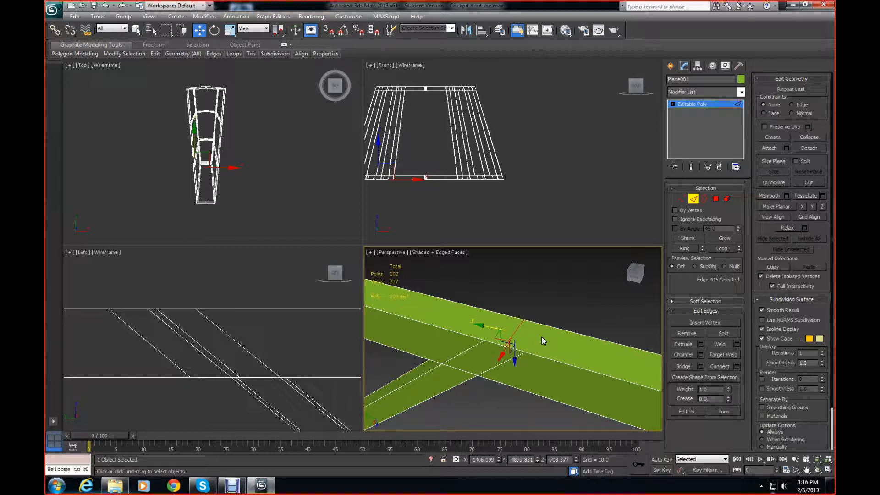
pyautogui.press('BackSpace')
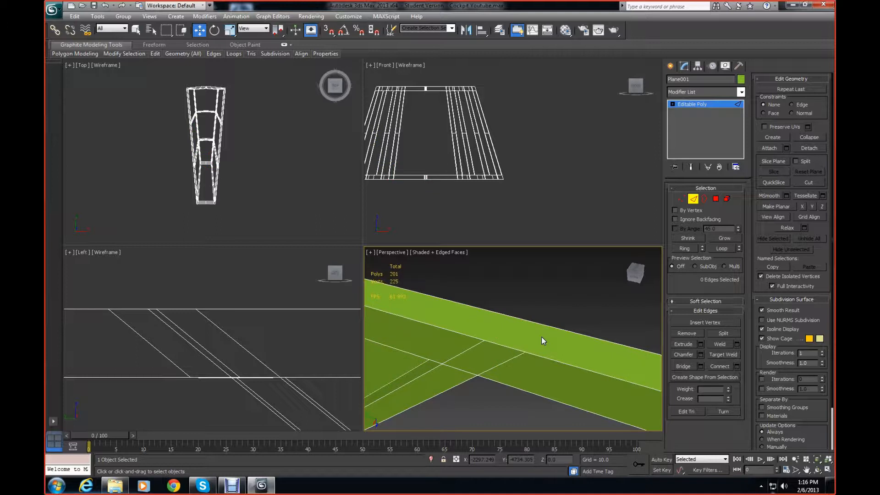
pyautogui.hotkey('ctrl', 'z')
# - Examine the frame's faces around the diagonal braces and cross bars for damaged geometry
pyautogui.moveTo(636, 274); pyautogui.dragTo(620, 293)
pyautogui.moveTo(578, 314); pyautogui.dragTo(672, 257, button='middle')
pyautogui.scroll(-2, 526, 339)
pyautogui.moveTo(518, 348); pyautogui.dragTo(602, 336, button='middle')
pyautogui.moveTo(464, 344); pyautogui.dragTo(548, 347, button='middle')
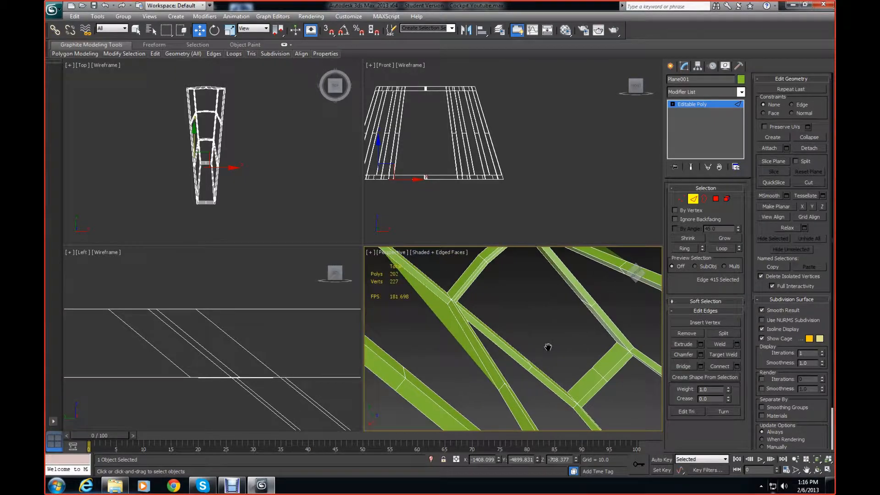
pyautogui.moveTo(640, 274)
pyautogui.mouseDown()
pyautogui.moveTo(651, 428)
pyautogui.moveTo(635, 271)
pyautogui.mouseUp()
pyautogui.moveTo(523, 356); pyautogui.dragTo(628, 251, button='middle')
pyautogui.scroll(-2, 592, 297)
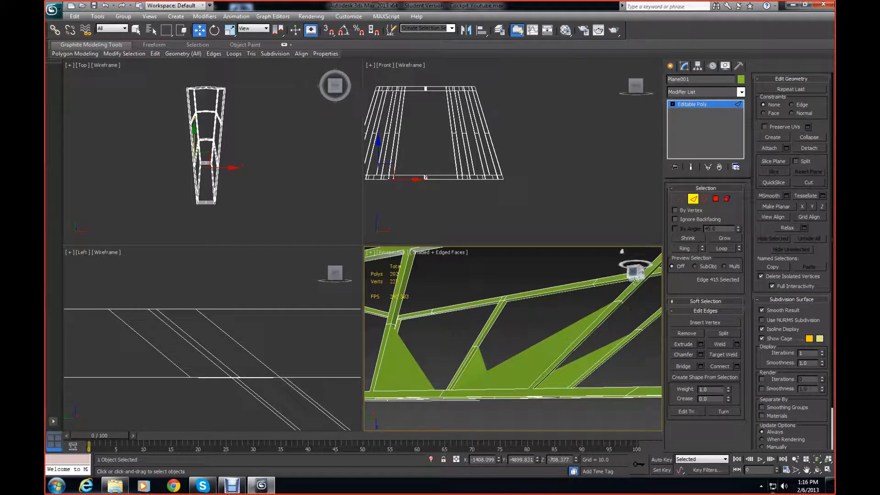
pyautogui.moveTo(634, 270); pyautogui.dragTo(636, 274)
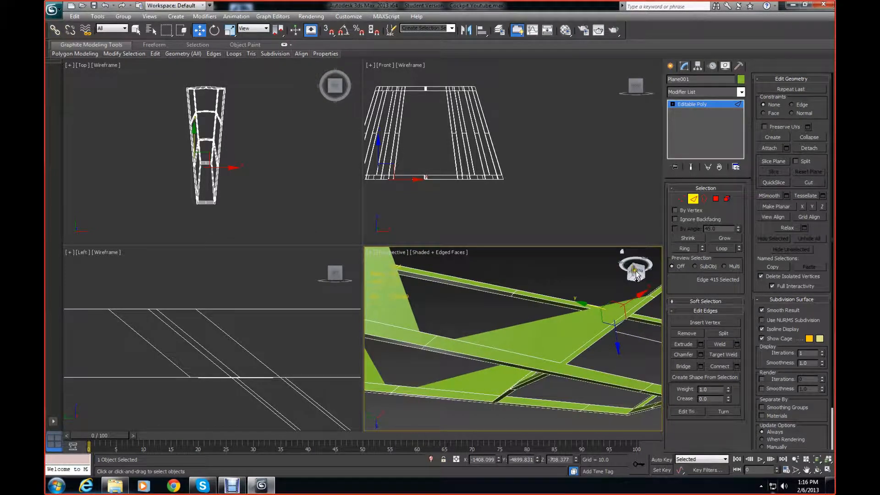
# - Undo the edge loop removals on both top cross bars of the frame
pyautogui.hotkey('ctrl', 'z')
pyautogui.hotkey('ctrl', 'z')
pyautogui.hotkey('ctrl', 'z')
pyautogui.hotkey('ctrl', 'z')
pyautogui.hotkey('ctrl', 'z')
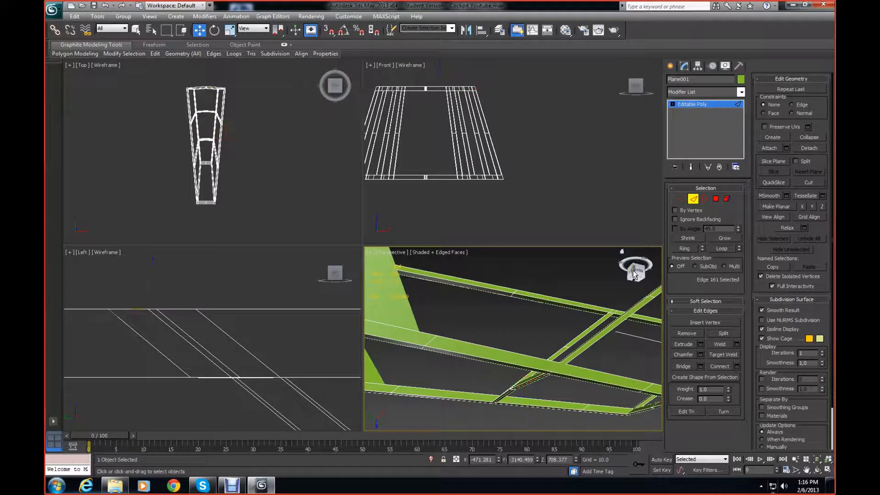
pyautogui.moveTo(584, 337); pyautogui.dragTo(605, 332, button='middle')
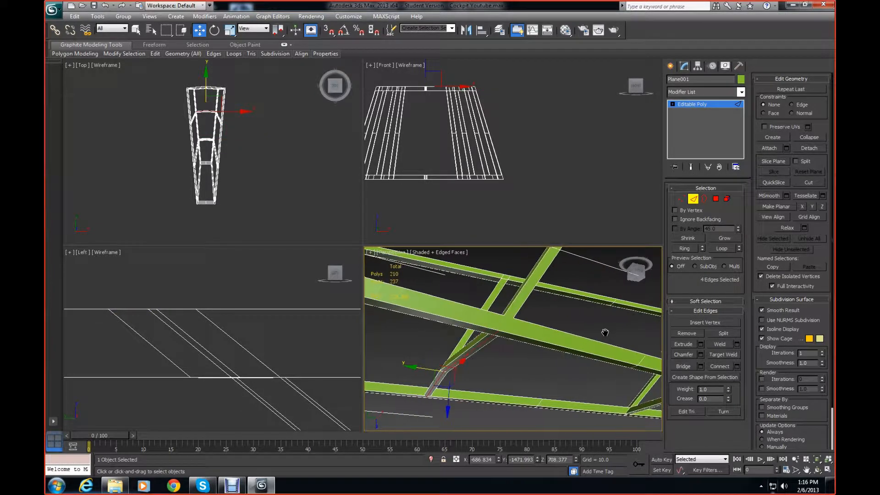
# - Deselect the edges crossing the side rails and remove the two lengthwise centre edges of the top cross bar
pyautogui.moveTo(634, 275); pyautogui.dragTo(562, 326)
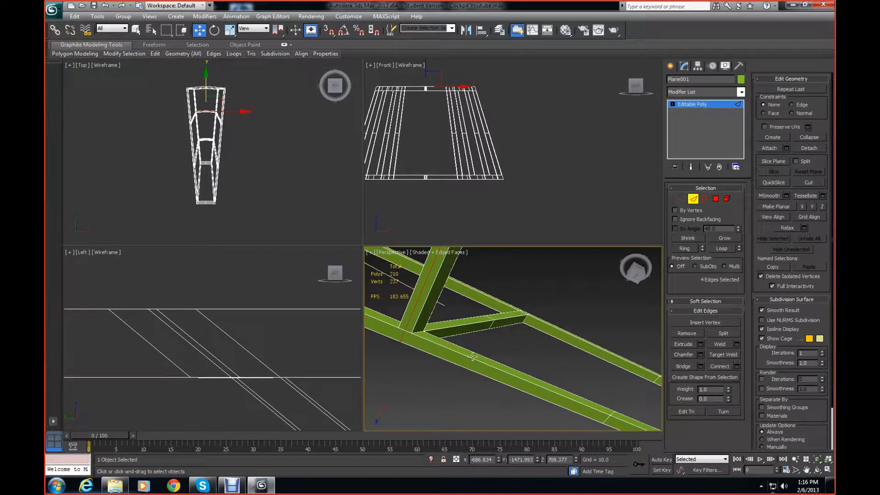
pyautogui.keyDown('alt'); pyautogui.click(400, 339); pyautogui.keyUp('alt')
pyautogui.moveTo(501, 298); pyautogui.dragTo(457, 428, button='middle')
pyautogui.keyDown('alt'); pyautogui.click(526, 342); pyautogui.keyUp('alt')
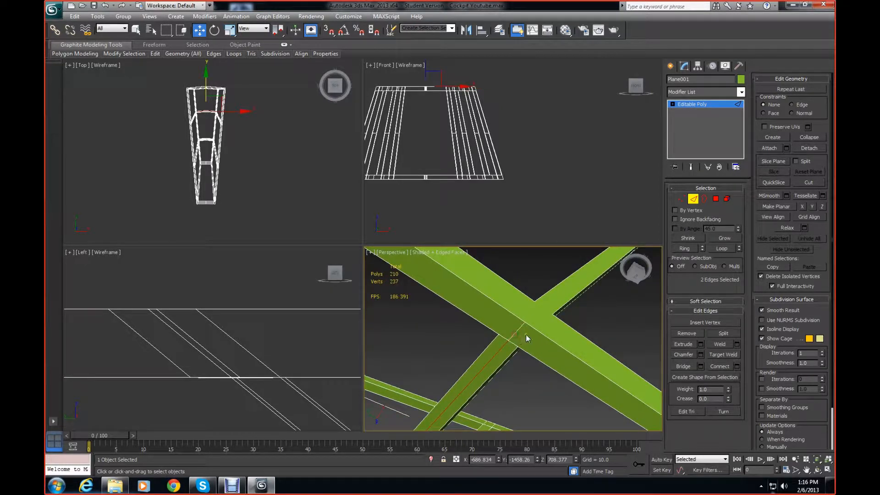
pyautogui.press('BackSpace')
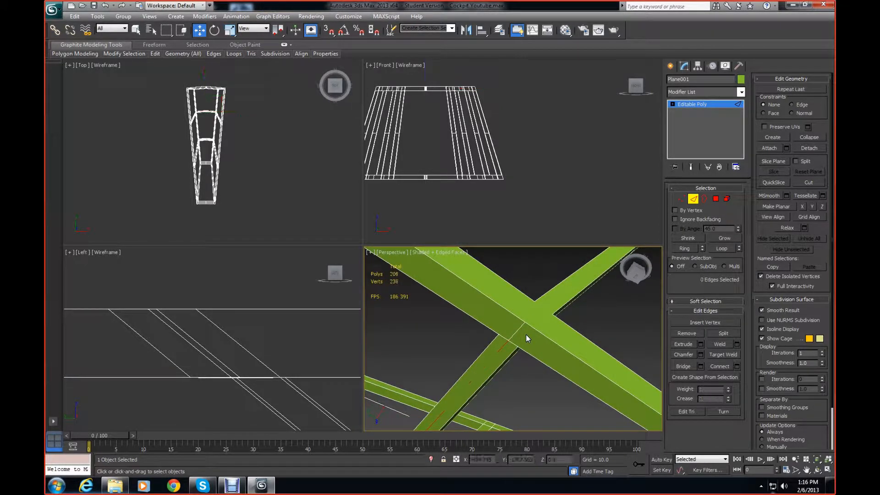
# - Remove the two lengthwise centre edges running along the next top cross bar, on both sides of its bend
pyautogui.moveTo(559, 392); pyautogui.dragTo(521, 308, button='middle')
pyautogui.scroll(-2, 522, 321)
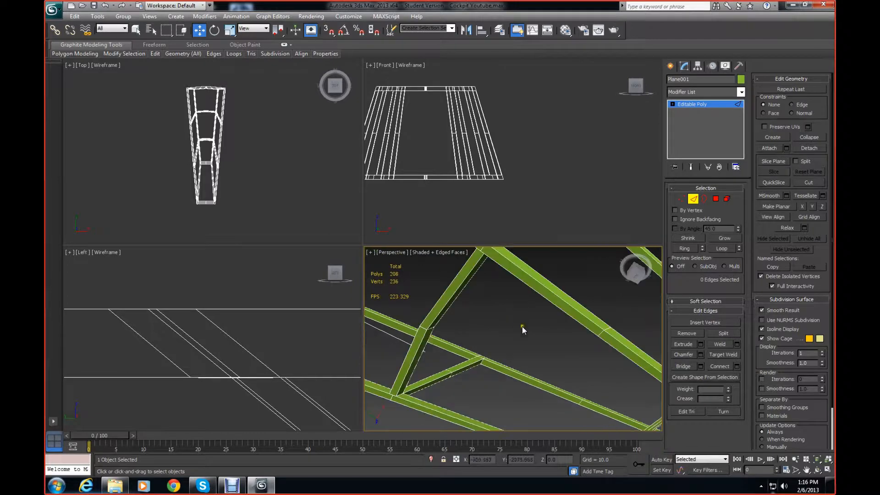
pyautogui.moveTo(526, 347); pyautogui.dragTo(518, 315, button='middle')
pyautogui.scroll(-3, 525, 335)
pyautogui.scroll(3, 518, 315)
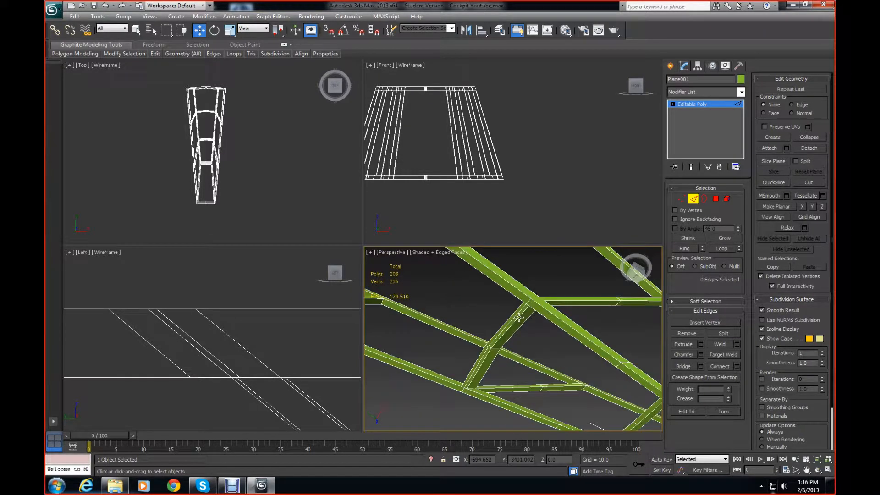
pyautogui.click(517, 315)
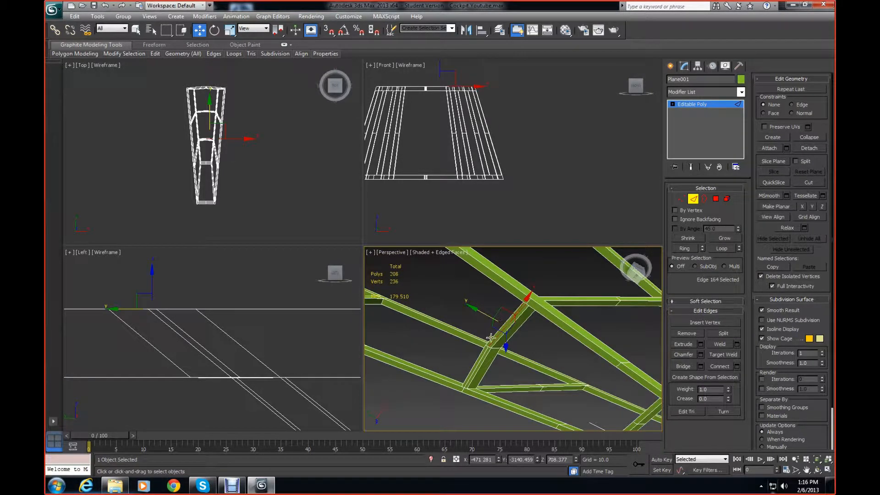
pyautogui.keyDown('ctrl'); pyautogui.click(484, 351); pyautogui.keyUp('ctrl')
pyautogui.scroll(3, 497, 346)
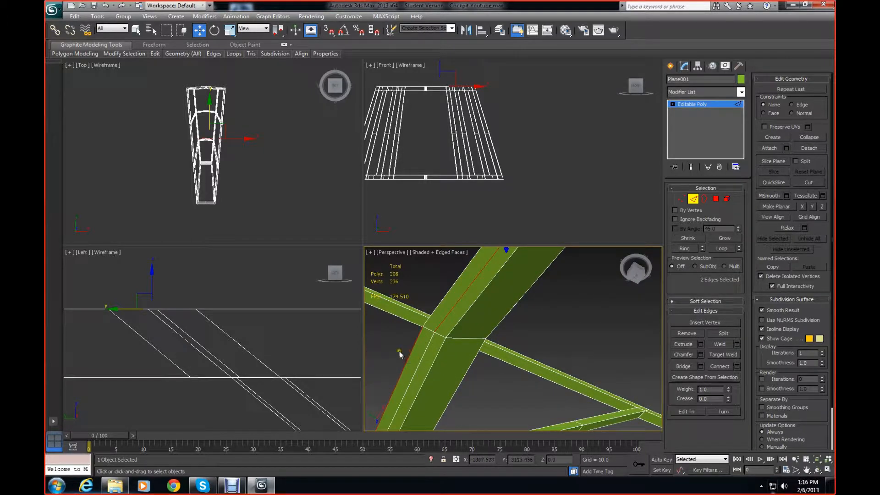
pyautogui.click(409, 359)
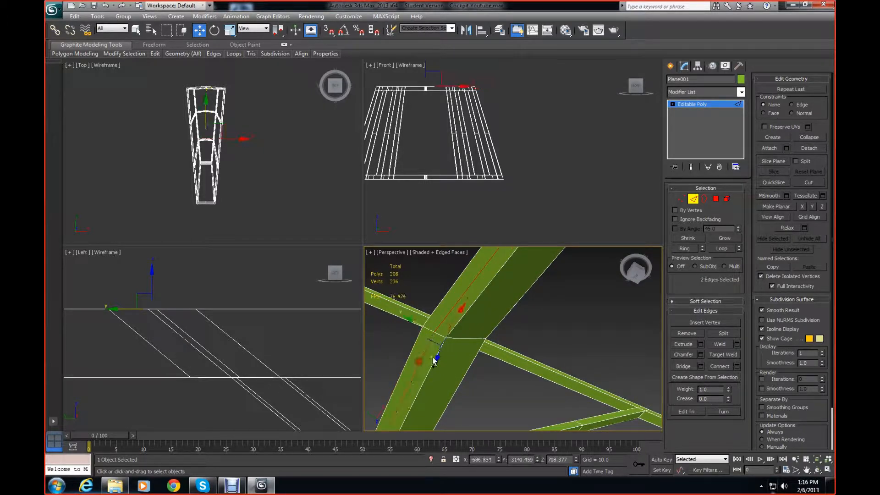
pyautogui.press('BackSpace')
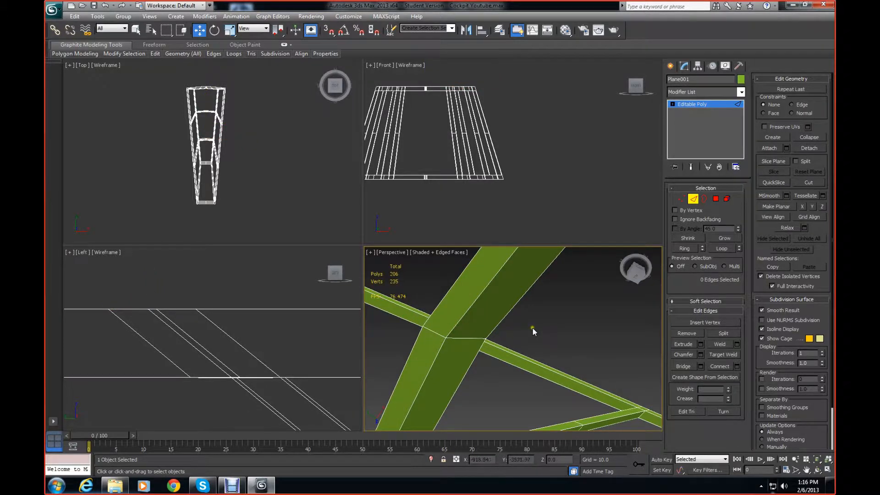
# - Examine the edge loops at the bend of the lower end cross bar and along the lower side rails
pyautogui.keyDown('alt'); pyautogui.moveTo(532, 327); pyautogui.dragTo(521, 352, button='middle'); pyautogui.keyUp('alt')
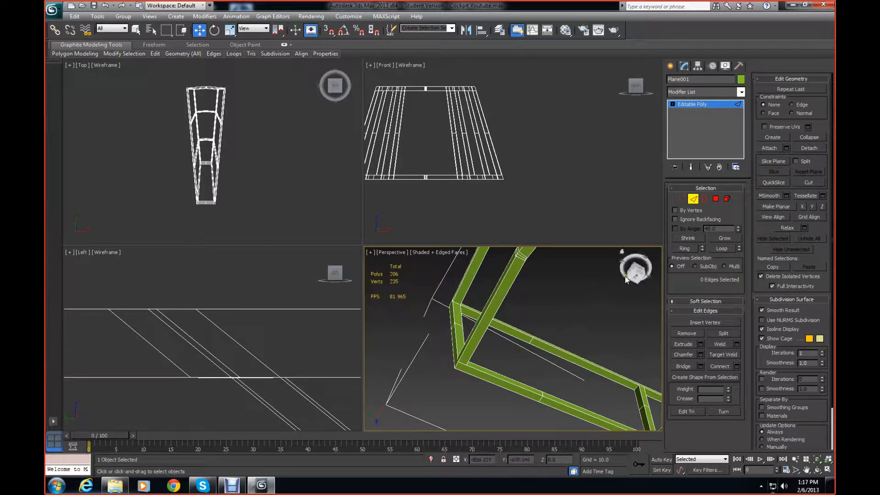
pyautogui.moveTo(635, 267); pyautogui.dragTo(635, 280)
pyautogui.moveTo(528, 295); pyautogui.dragTo(529, 336, button='middle')
pyautogui.scroll(5, 526, 343)
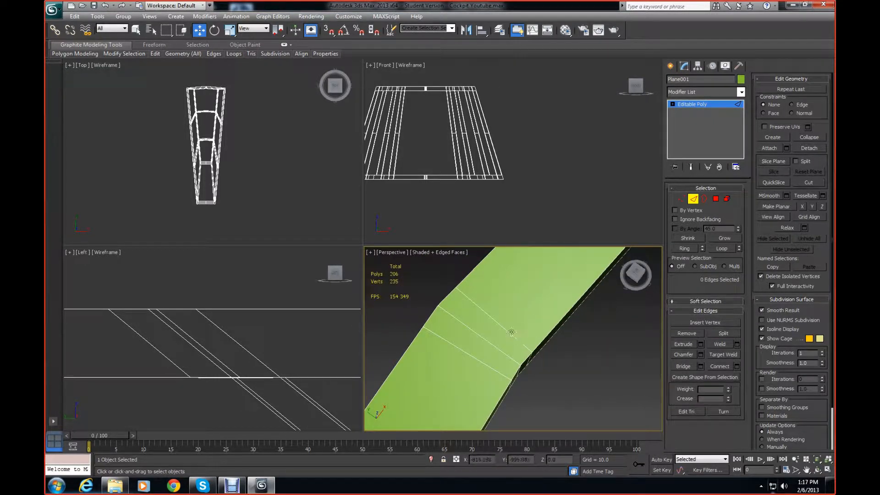
pyautogui.click(496, 343)
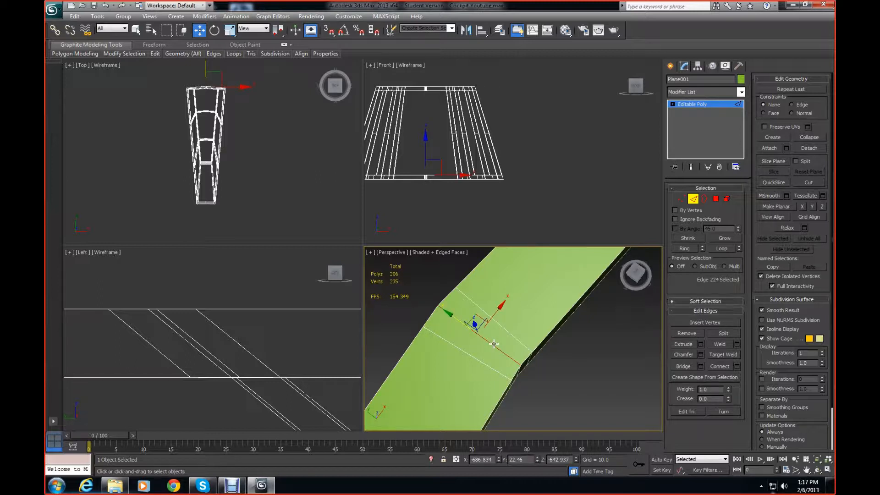
pyautogui.click(559, 383)
pyautogui.keyDown('alt'); pyautogui.moveTo(559, 383); pyautogui.dragTo(605, 321, button='middle'); pyautogui.keyUp('alt')
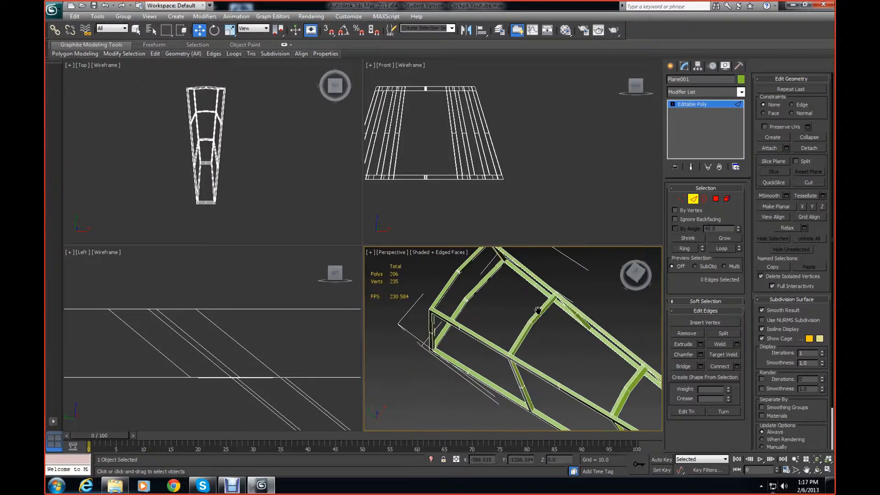
pyautogui.moveTo(628, 285); pyautogui.dragTo(549, 269)
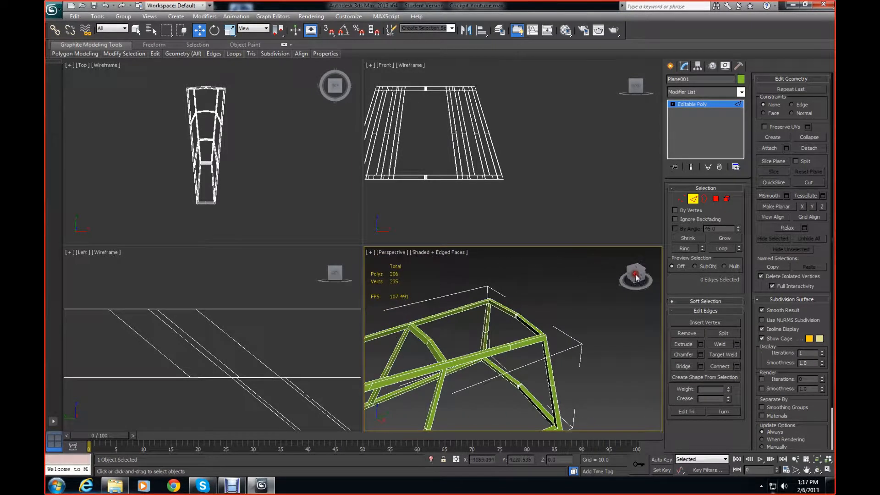
pyautogui.moveTo(529, 338); pyautogui.dragTo(615, 295, button='middle')
pyautogui.moveTo(533, 325); pyautogui.dragTo(488, 302, button='middle')
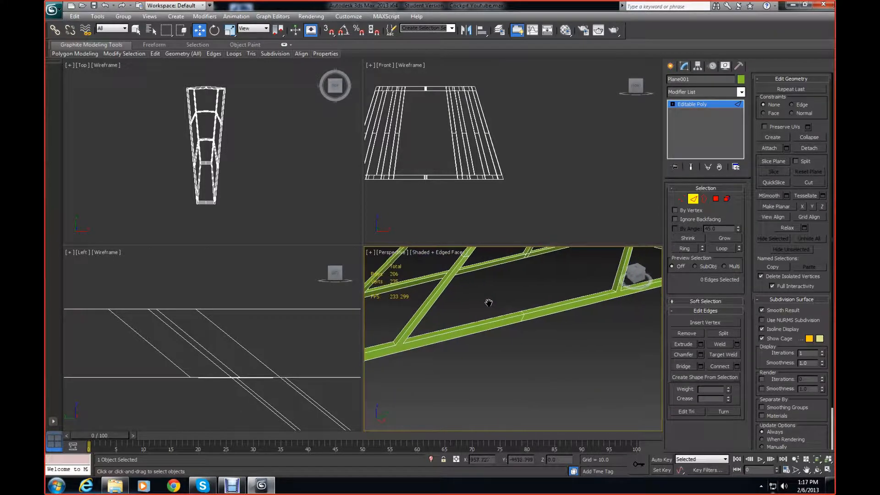
# - Try removing the single short edge across the middle of the lower side rail, and undo the removal
pyautogui.click(521, 318)
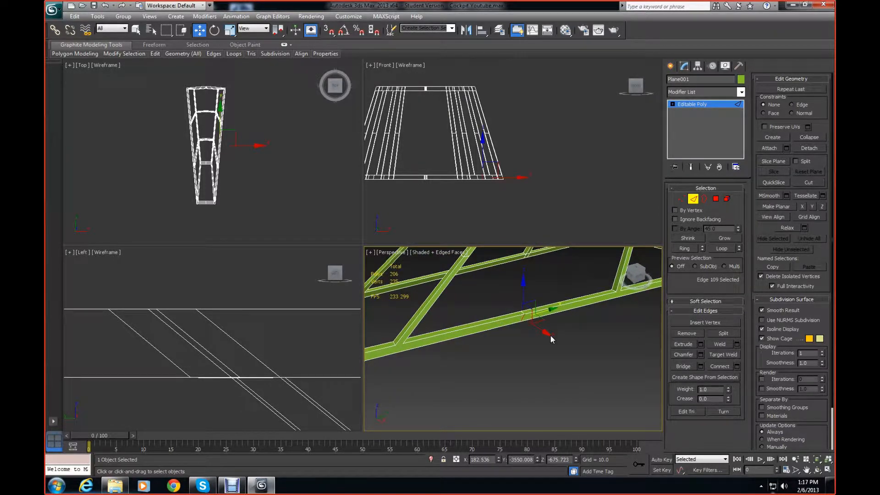
pyautogui.press('BackSpace')
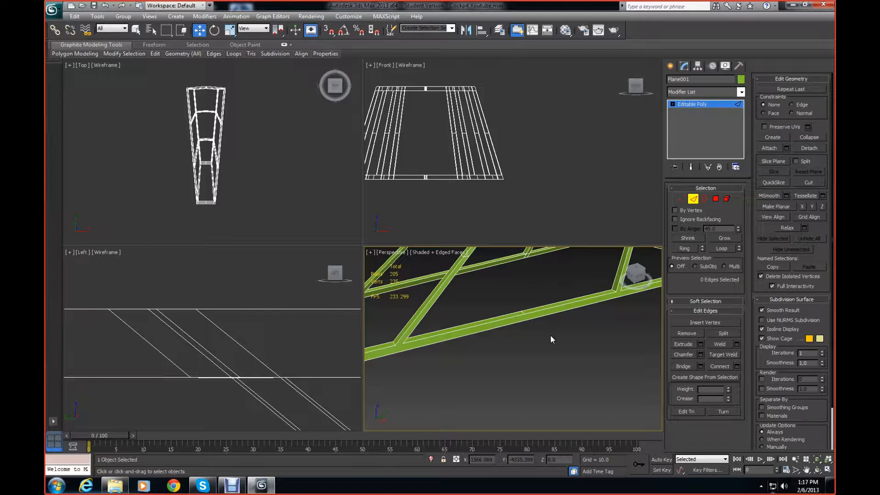
pyautogui.click(523, 313)
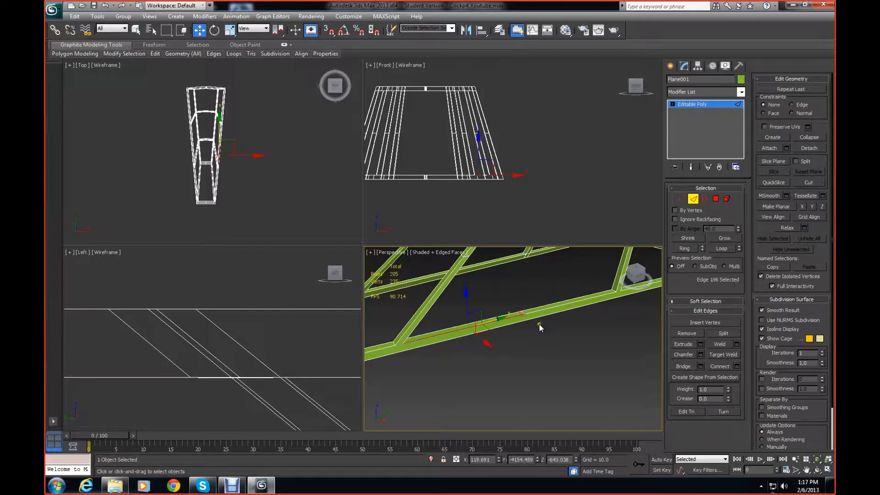
pyautogui.click(537, 324)
pyautogui.scroll(4, 535, 324)
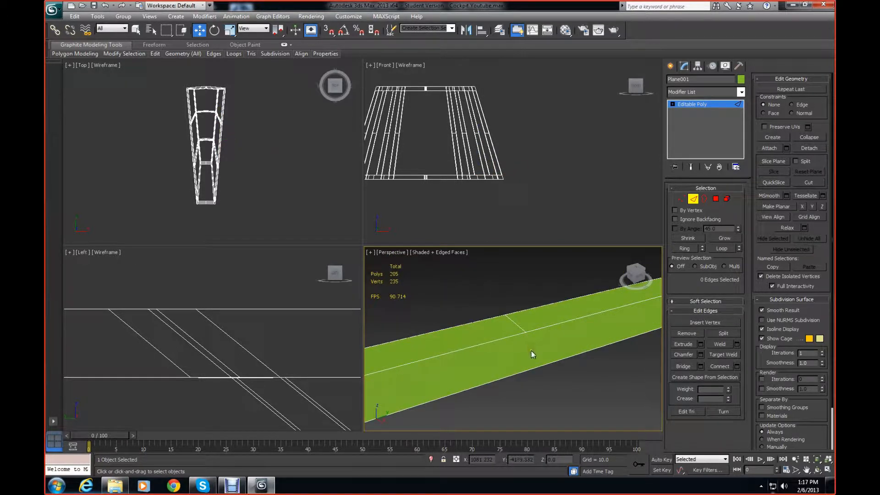
pyautogui.hotkey('ctrl', 'z')
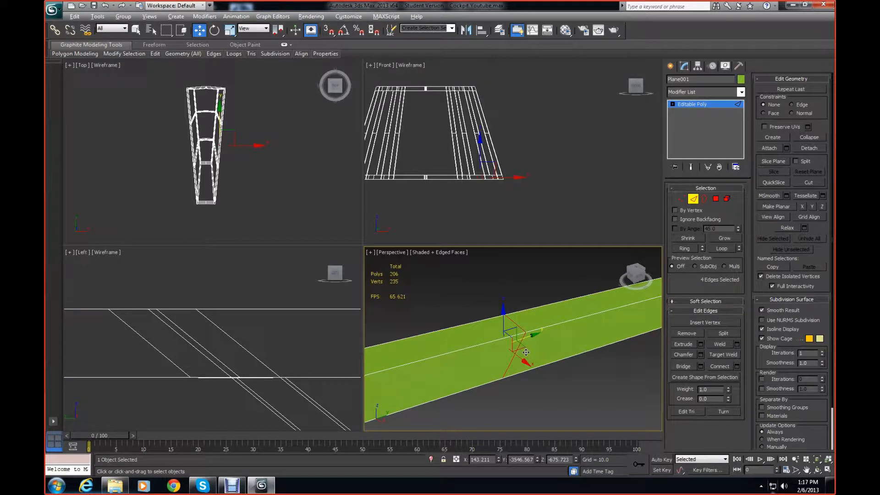
# - Remove the edge loop across the middle of the lower side rail and the matching loop on the opposite rail, including their vertices
pyautogui.hotkey('ctrl', 'BackSpace')
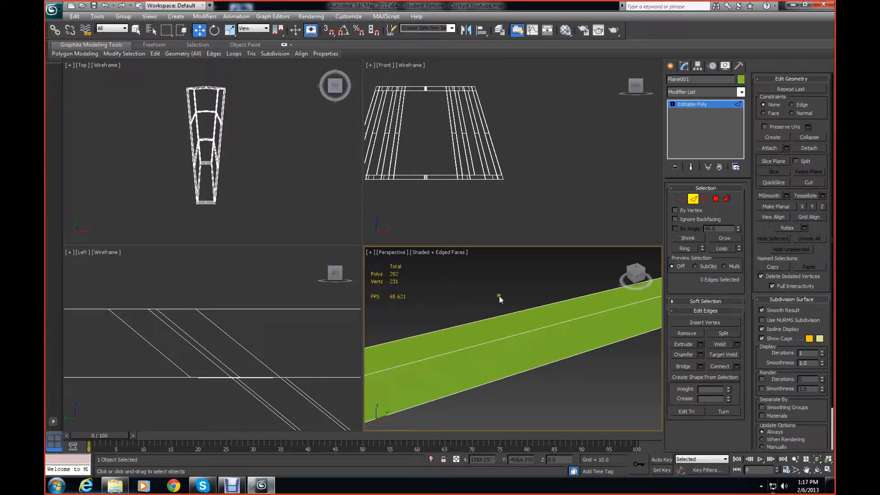
pyautogui.scroll(-4, 499, 298)
pyautogui.keyDown('alt'); pyautogui.moveTo(499, 298); pyautogui.dragTo(555, 322, button='middle'); pyautogui.keyUp('alt')
pyautogui.scroll(4, 507, 346)
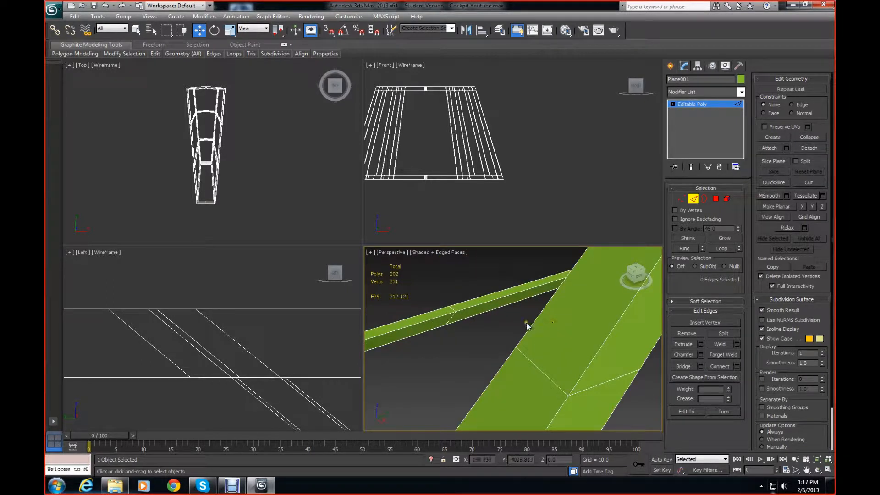
pyautogui.click(455, 322)
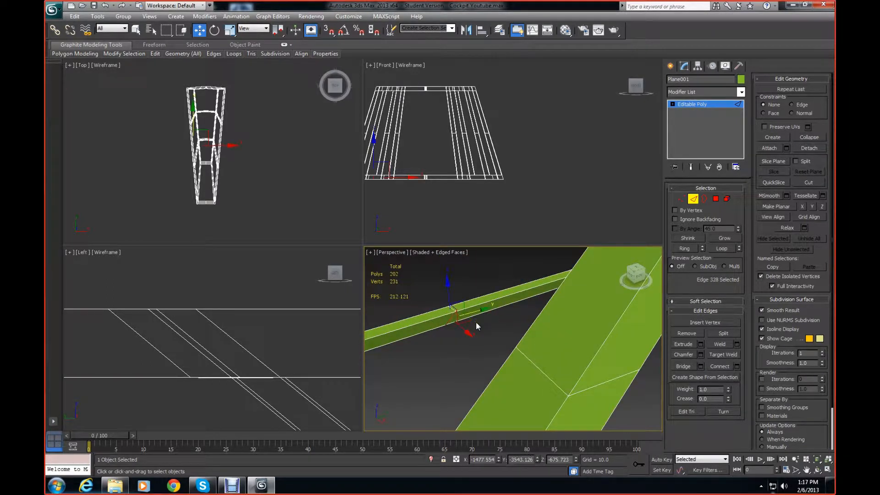
pyautogui.hotkey('ctrl', 'BackSpace')
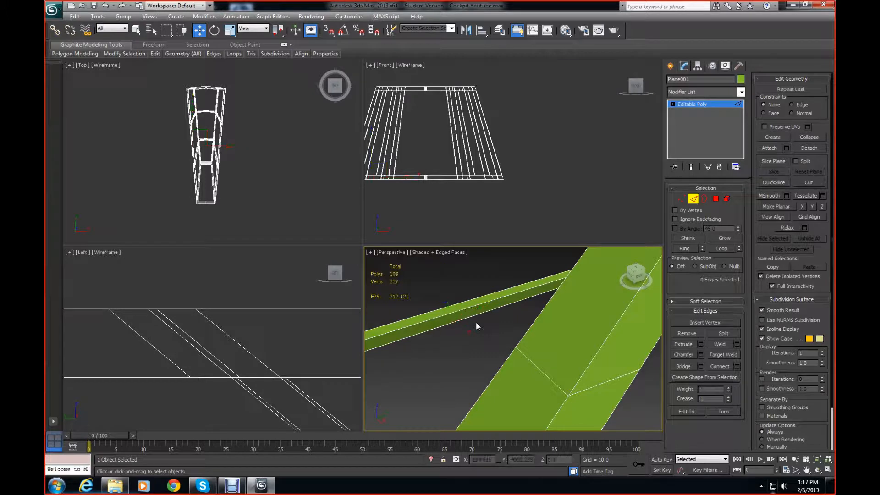
# - Remove the edge loops across the end sections of both lower side rails together with their vertices
pyautogui.moveTo(503, 353); pyautogui.dragTo(537, 325, button='middle')
pyautogui.scroll(-4, 536, 326)
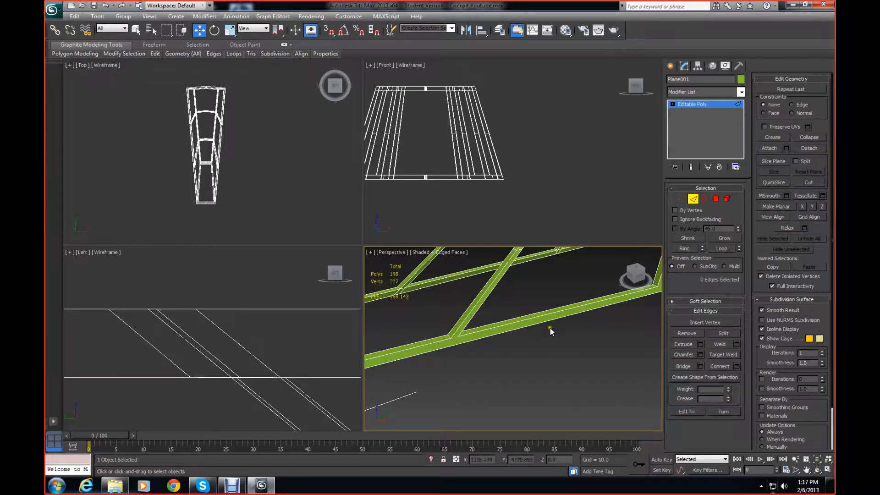
pyautogui.scroll(-3, 549, 328)
pyautogui.moveTo(491, 343); pyautogui.dragTo(431, 351, button='middle')
pyautogui.scroll(4, 464, 348)
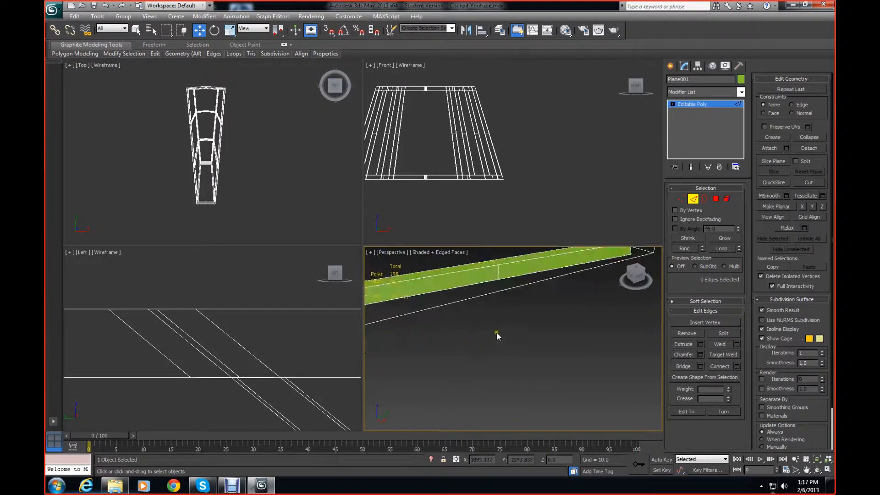
pyautogui.moveTo(496, 332); pyautogui.dragTo(485, 366, button='middle')
pyautogui.click(454, 385)
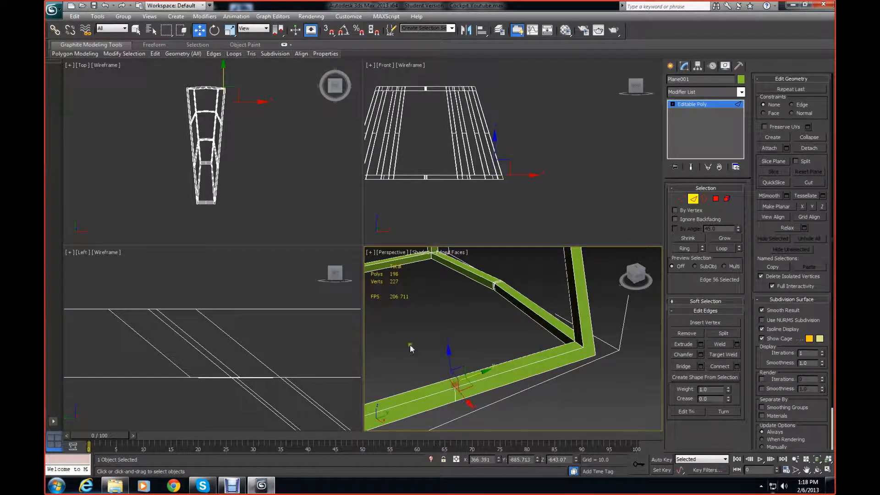
pyautogui.moveTo(396, 293); pyautogui.dragTo(437, 294, button='middle')
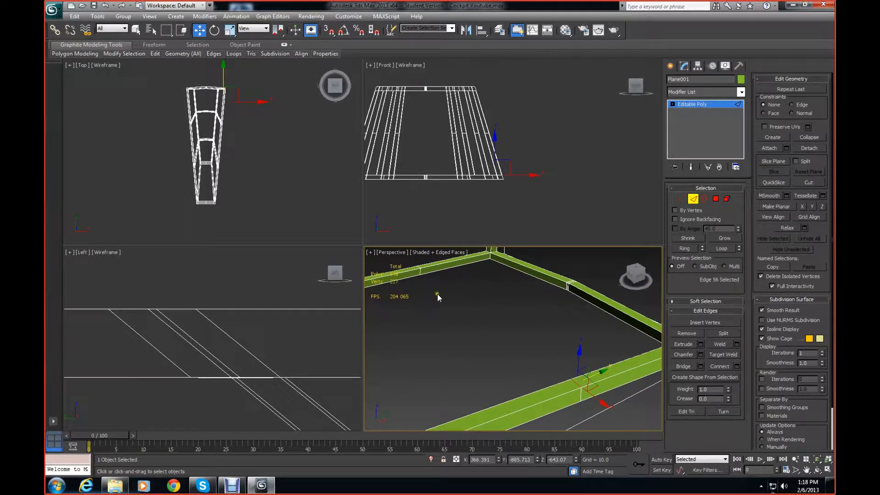
pyautogui.keyDown('ctrl'); pyautogui.click(422, 272); pyautogui.keyUp('ctrl')
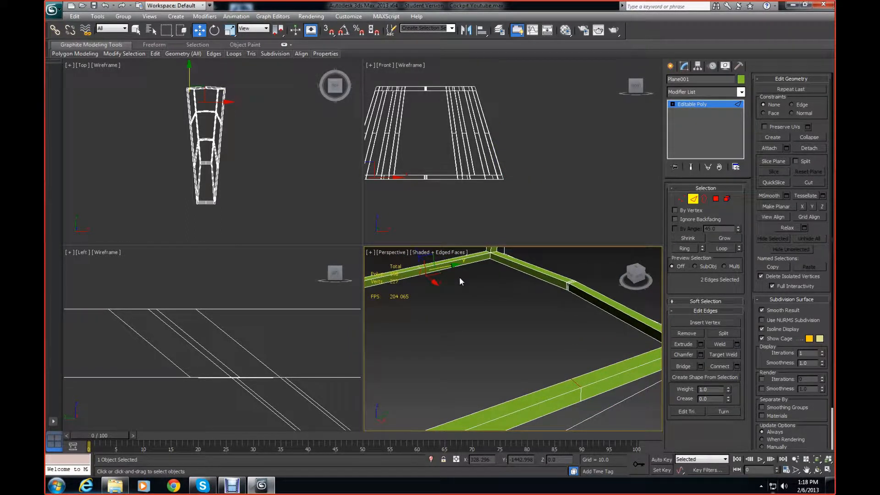
pyautogui.hotkey('alt', 'l')
pyautogui.hotkey('ctrl', 'BackSpace')
# - Remove the middle edge loop at the bend of the lower end cross bar, including its vertices
pyautogui.moveTo(526, 286)
pyautogui.mouseDown(button='middle')
pyautogui.moveTo(500, 306)
pyautogui.moveTo(504, 343)
pyautogui.moveTo(526, 272)
pyautogui.moveTo(521, 300)
pyautogui.mouseUp(button='middle')
pyautogui.scroll(-3, 576, 312)
pyautogui.scroll(5, 576, 311)
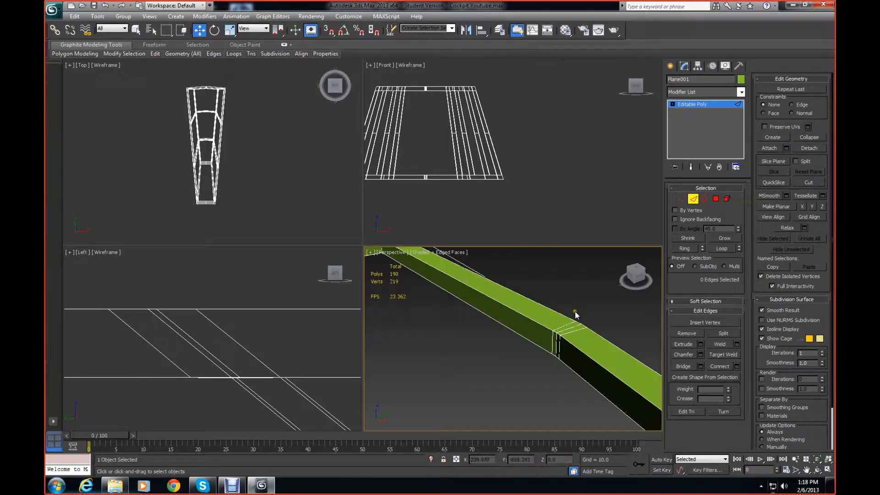
pyautogui.click(576, 325)
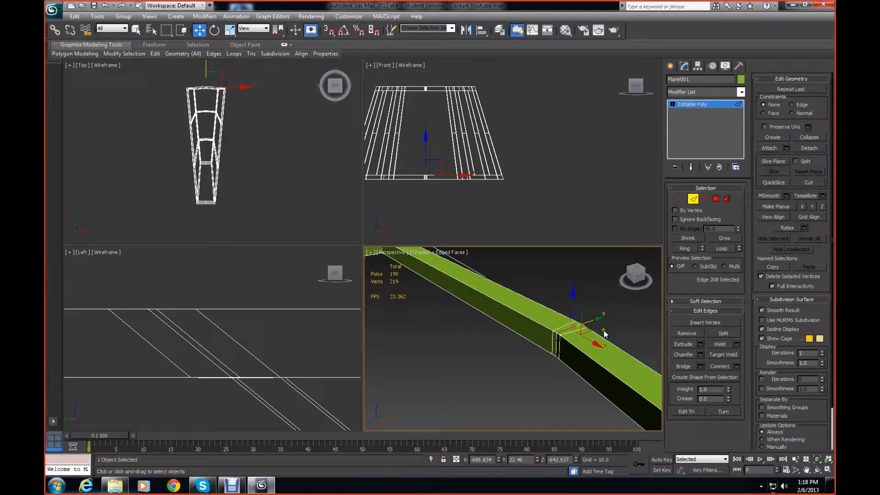
pyautogui.hotkey('ctrl', 'BackSpace')
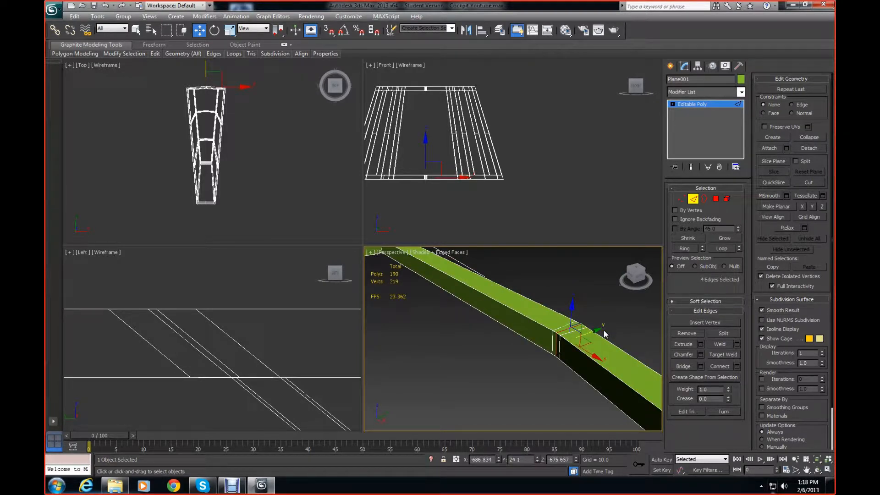
# - Remove the middle edge loop at the bend of the upper end cross bar, including its vertices
pyautogui.scroll(-5, 526, 334)
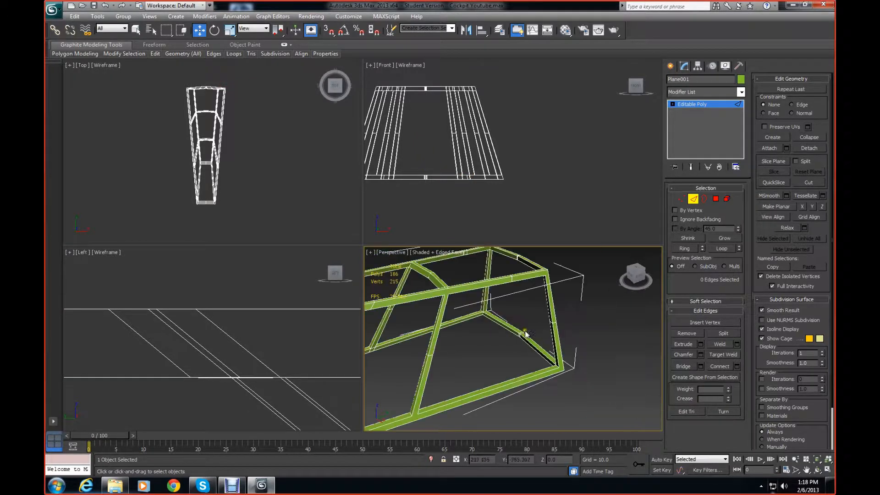
pyautogui.moveTo(525, 333); pyautogui.dragTo(499, 327, button='middle')
pyautogui.scroll(4, 512, 351)
pyautogui.scroll(-1, 512, 350)
pyautogui.scroll(4, 506, 340)
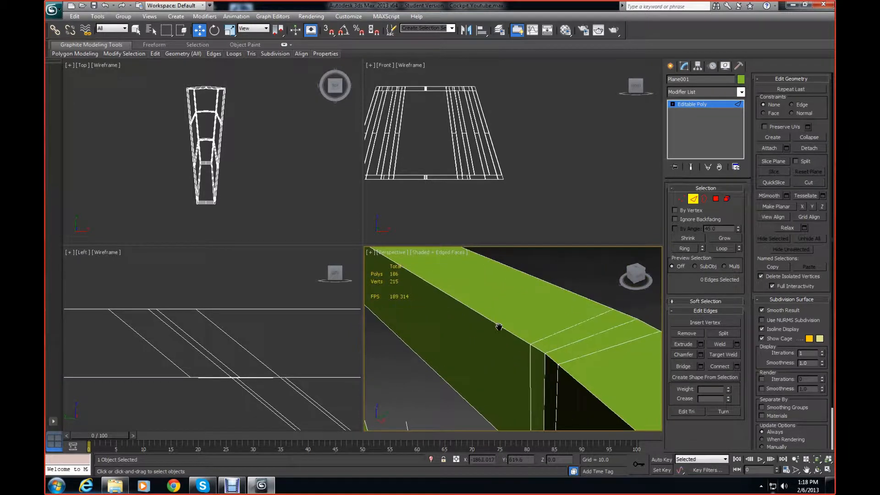
pyautogui.click(580, 341)
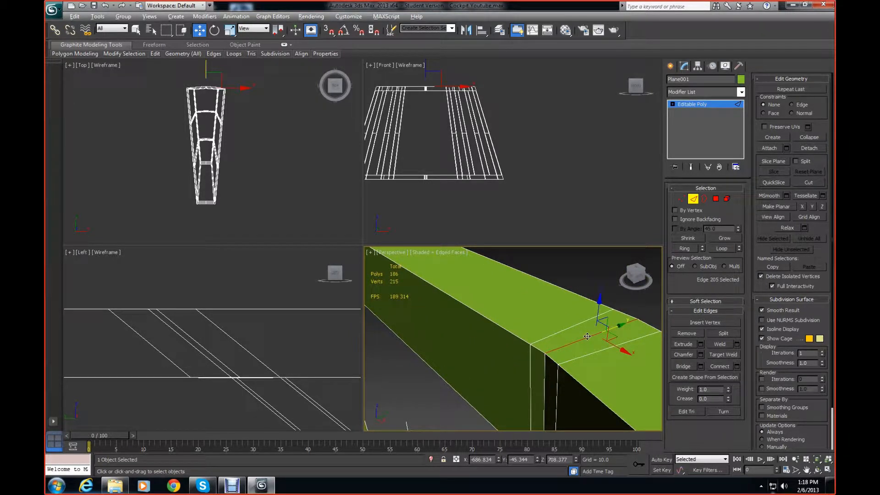
pyautogui.hotkey('ctrl', 'BackSpace')
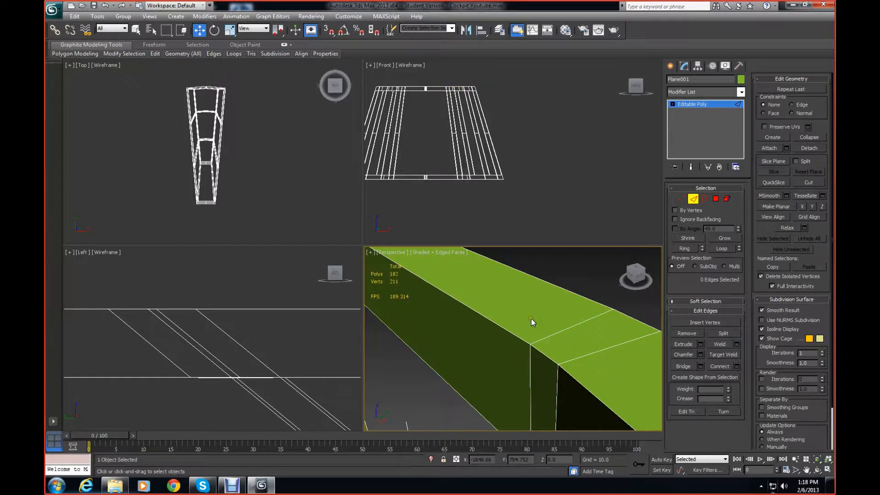
# - Examine the side uprights and the end cross bars in the perspective and top views for remaining redundant edges
pyautogui.scroll(-5, 531, 319)
pyautogui.keyDown('alt'); pyautogui.moveTo(519, 334); pyautogui.dragTo(554, 329, button='middle'); pyautogui.keyUp('alt')
pyautogui.scroll(2, 555, 328)
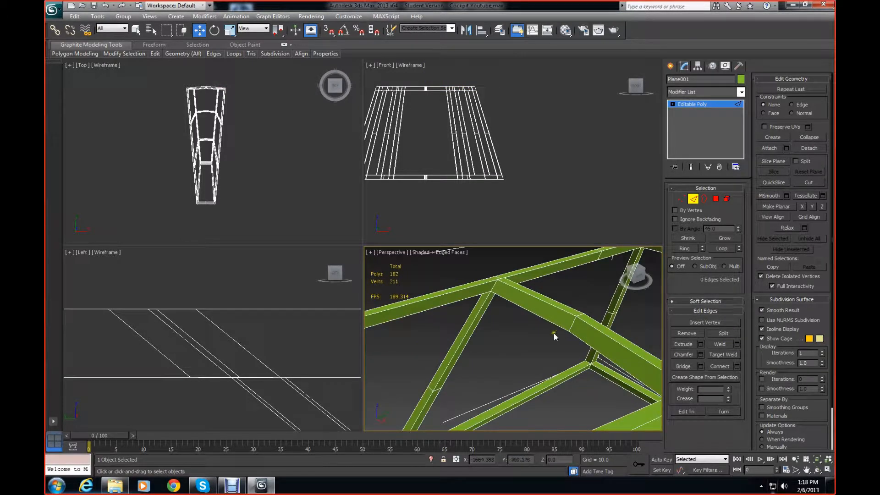
pyautogui.keyDown('alt'); pyautogui.moveTo(454, 377); pyautogui.dragTo(454, 366, button='middle'); pyautogui.keyUp('alt')
pyautogui.click(444, 366)
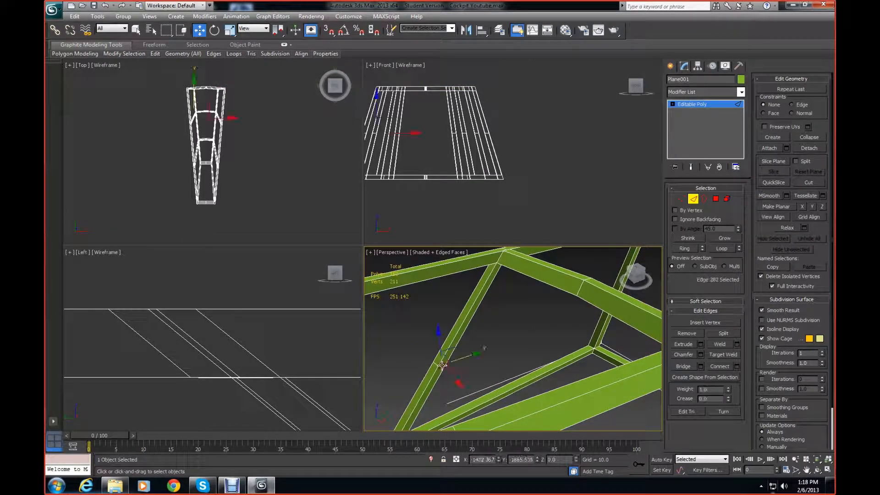
pyautogui.moveTo(474, 367)
pyautogui.keyDown('alt'); pyautogui.mouseDown(button='middle')
pyautogui.moveTo(503, 381)
pyautogui.moveTo(478, 384)
pyautogui.mouseUp(button='middle'); pyautogui.keyUp('alt')
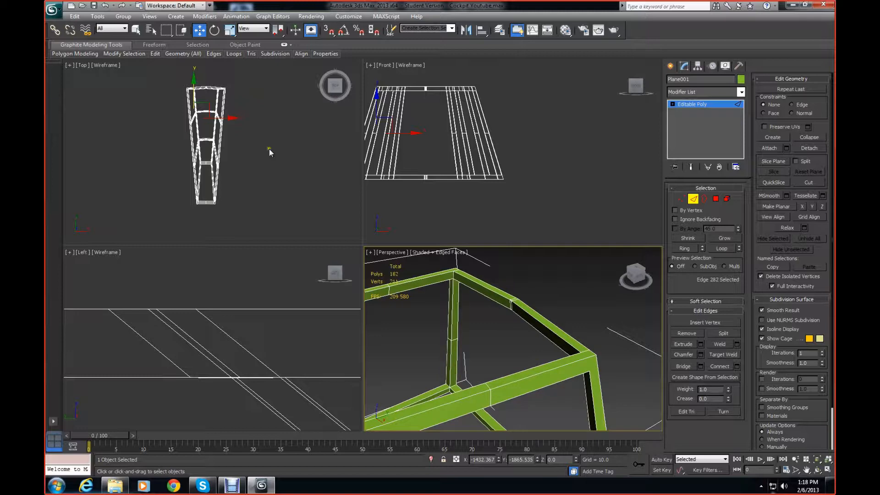
pyautogui.scroll(6, 269, 149)
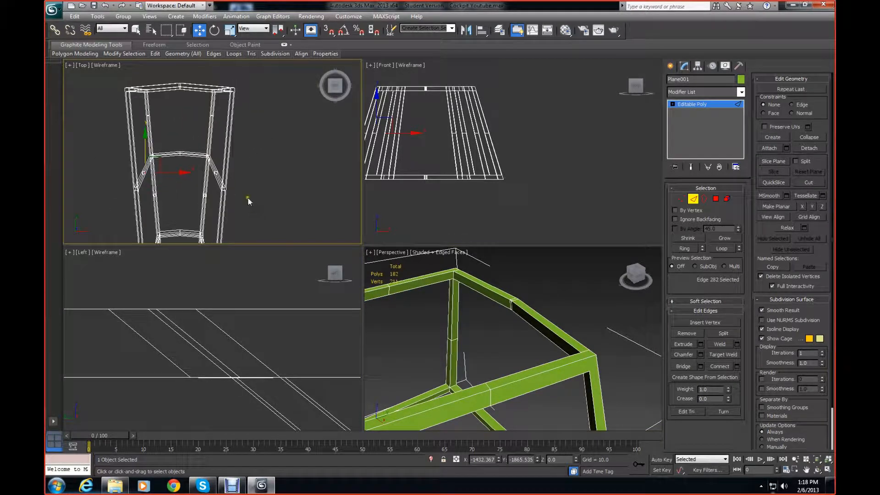
pyautogui.moveTo(247, 202); pyautogui.dragTo(247, 215, button='middle')
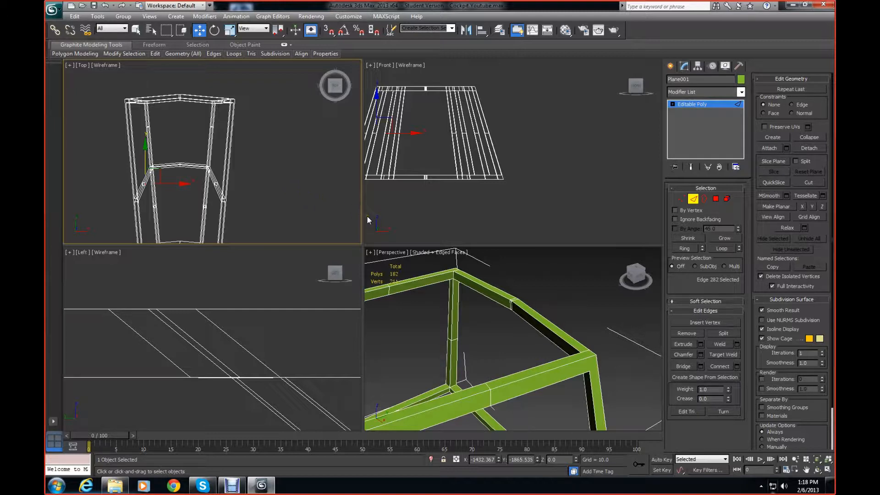
pyautogui.click(641, 277)
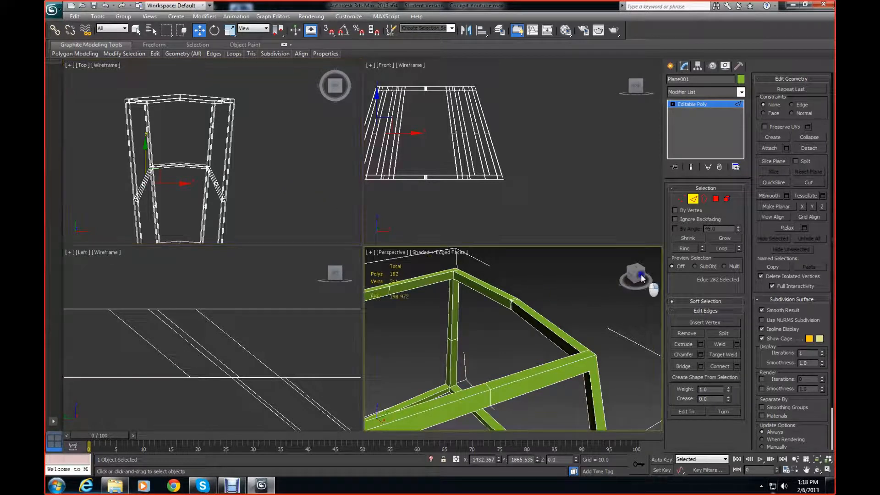
pyautogui.click(643, 281)
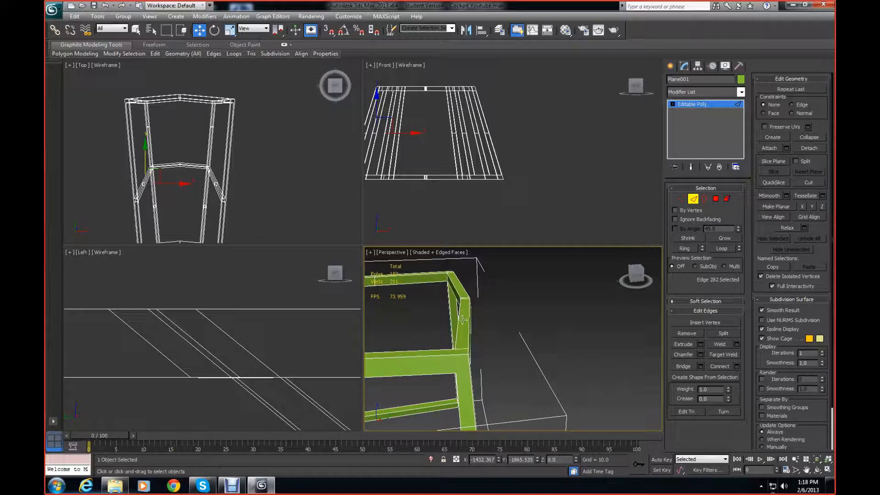
# - Delete the small polygon on the underside of the upper end cross bar at its central bend
pyautogui.click(632, 275)
pyautogui.moveTo(629, 274)
pyautogui.mouseDown()
pyautogui.moveTo(618, 275)
pyautogui.moveTo(632, 275)
pyautogui.moveTo(623, 256)
pyautogui.moveTo(615, 279)
pyautogui.mouseUp()
pyautogui.moveTo(614, 279); pyautogui.dragTo(541, 338, button='middle')
pyautogui.click(453, 277)
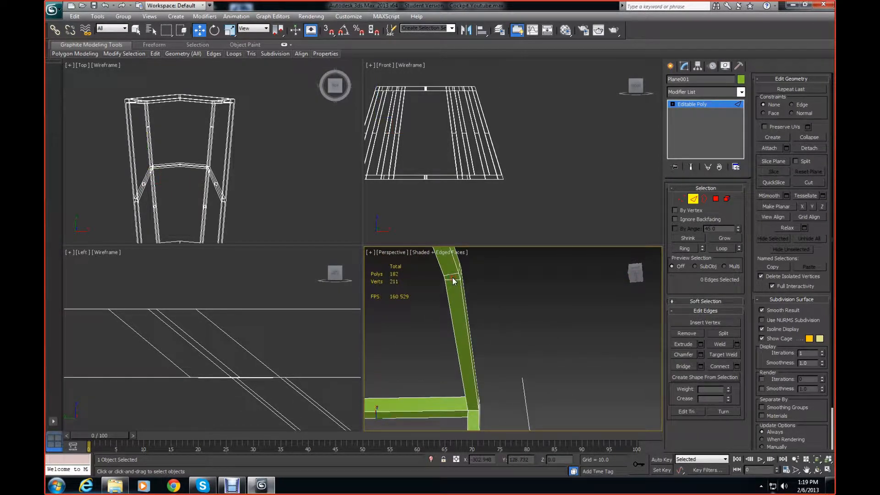
pyautogui.click(453, 276)
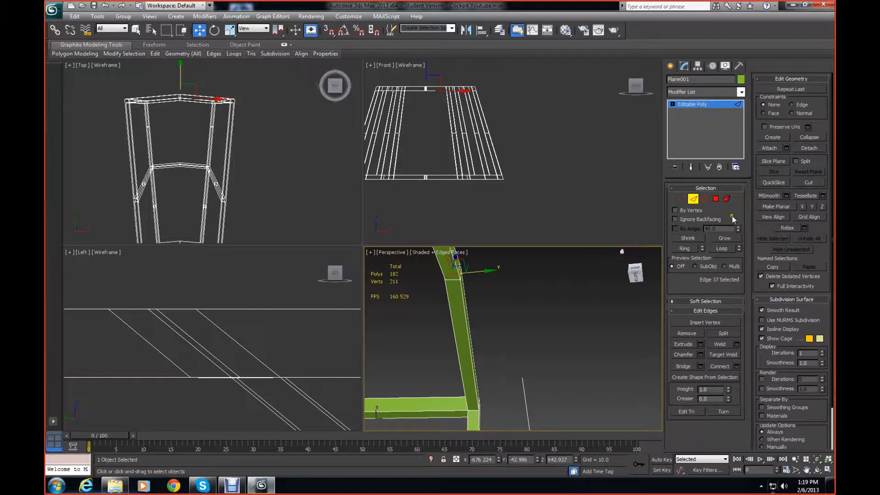
pyautogui.click(715, 199)
pyautogui.click(454, 277)
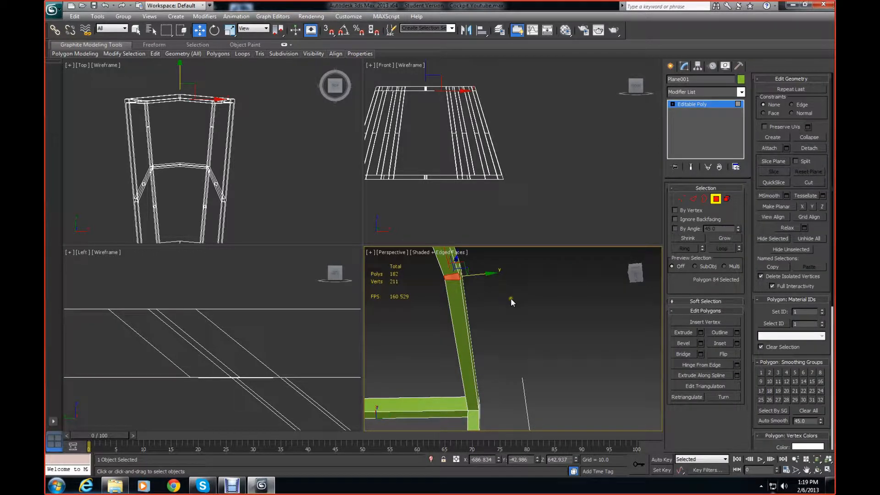
pyautogui.press('Delete')
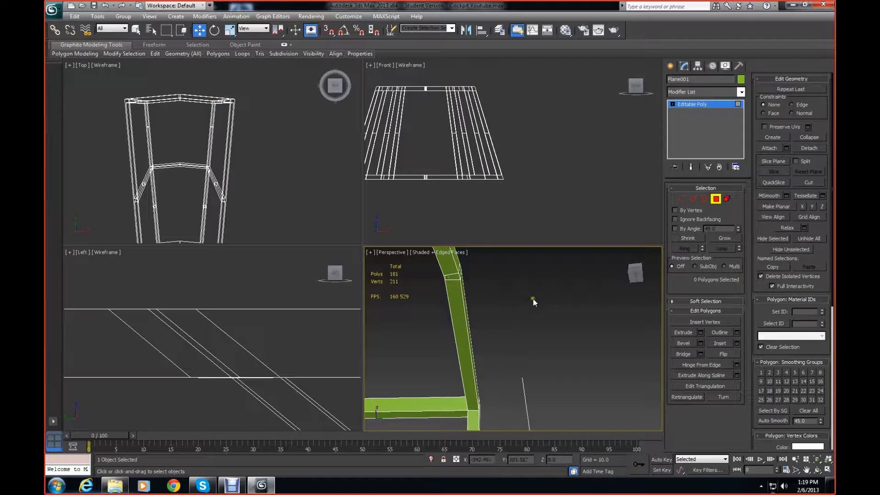
# - Delete the matching small polygon on the inner face of the lower end cross bar at its bend
pyautogui.moveTo(634, 277); pyautogui.dragTo(608, 315)
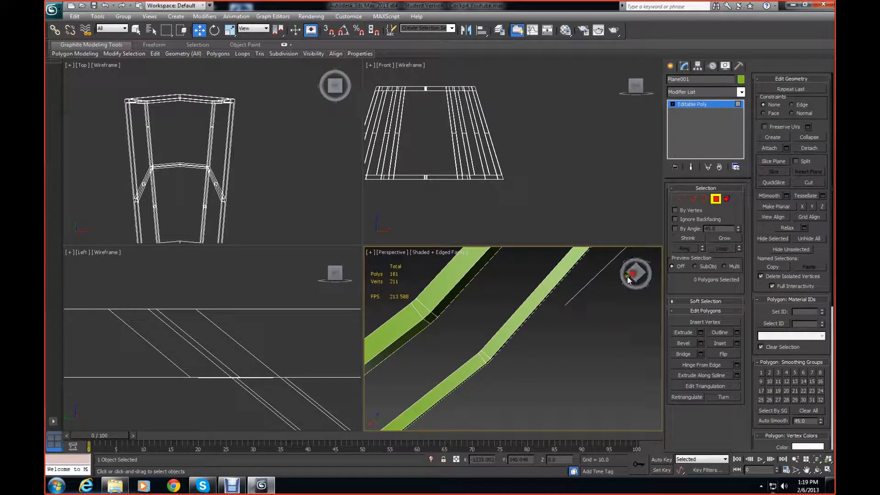
pyautogui.click(491, 364)
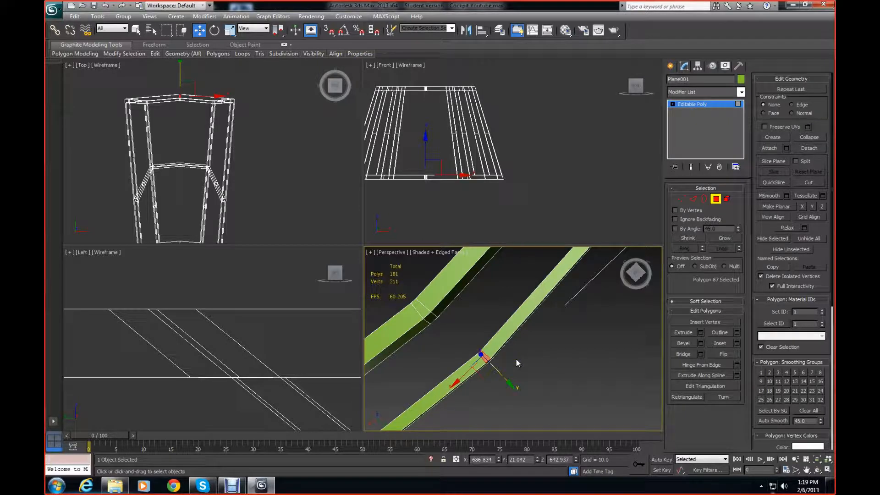
pyautogui.press('Delete')
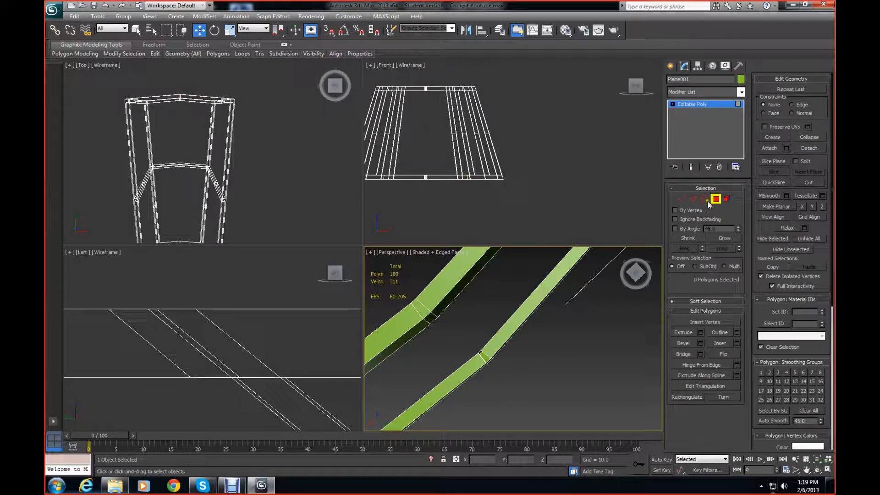
# - Bridge the open borders in the upper and lower end cross bars to form a central vertical post
pyautogui.click(704, 198)
pyautogui.click(491, 361)
pyautogui.click(486, 359)
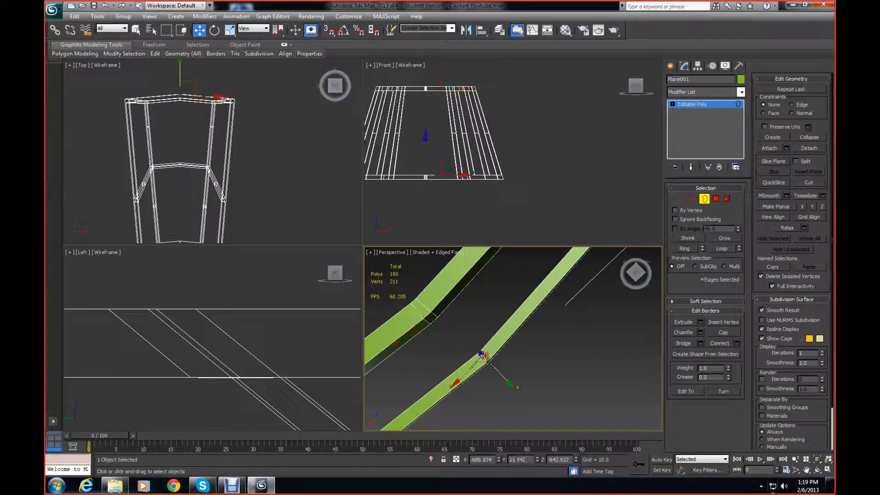
pyautogui.moveTo(636, 270); pyautogui.dragTo(520, 320)
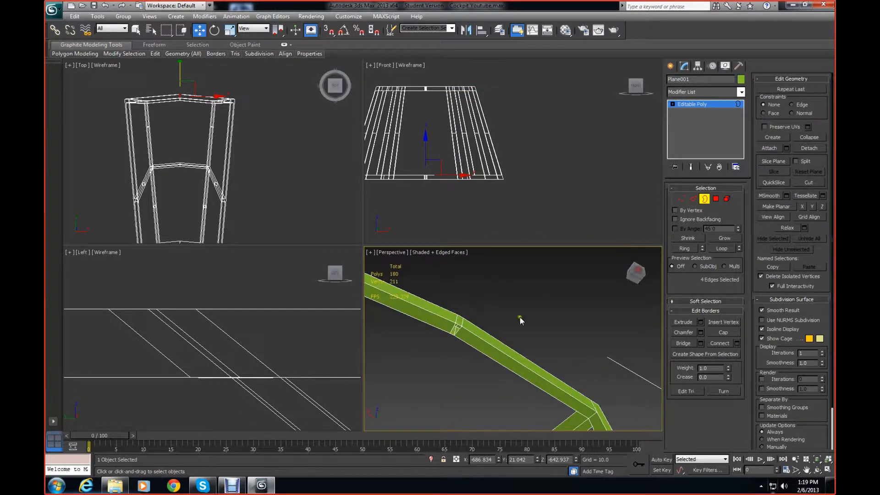
pyautogui.click(461, 339)
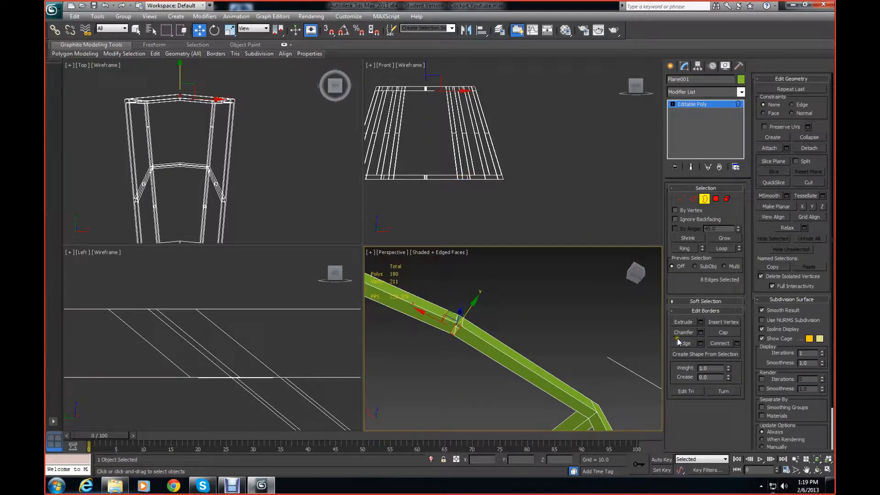
pyautogui.click(689, 344)
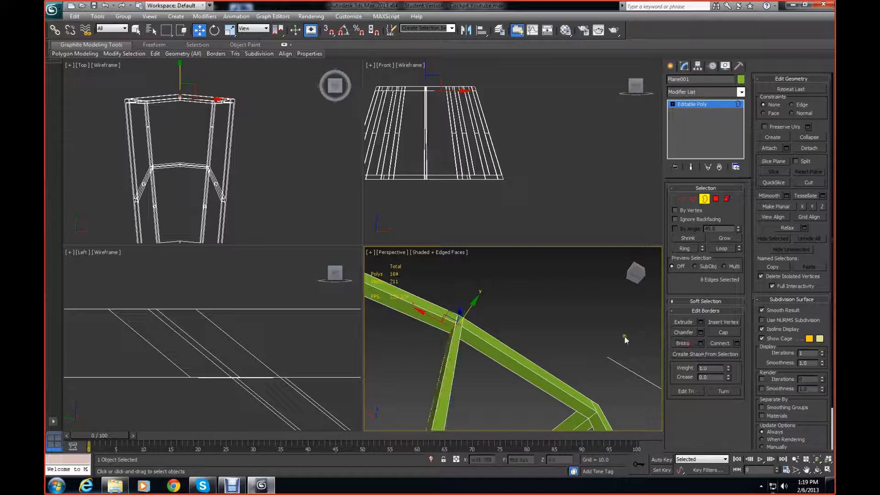
# - Remove the edge loops across the middle of both side uprights beside the second cross bar, together with their vertices
pyautogui.scroll(3, 599, 304)
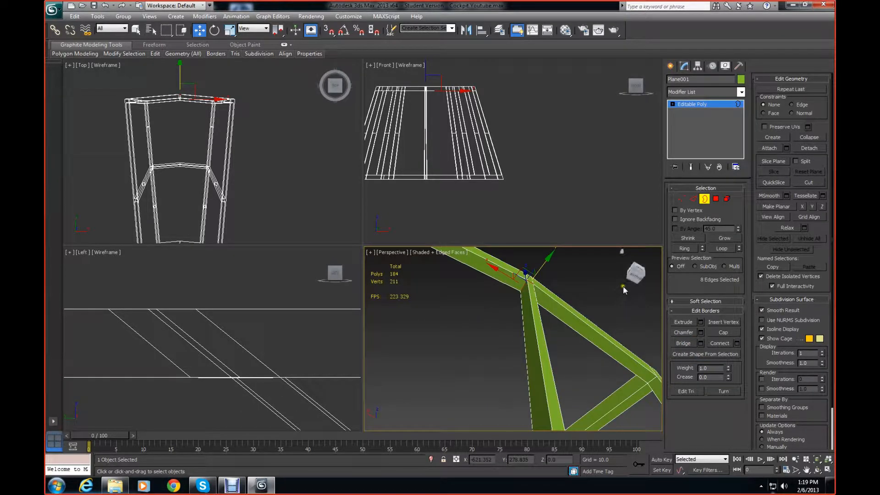
pyautogui.moveTo(636, 275); pyautogui.dragTo(607, 306)
pyautogui.scroll(-3, 603, 296)
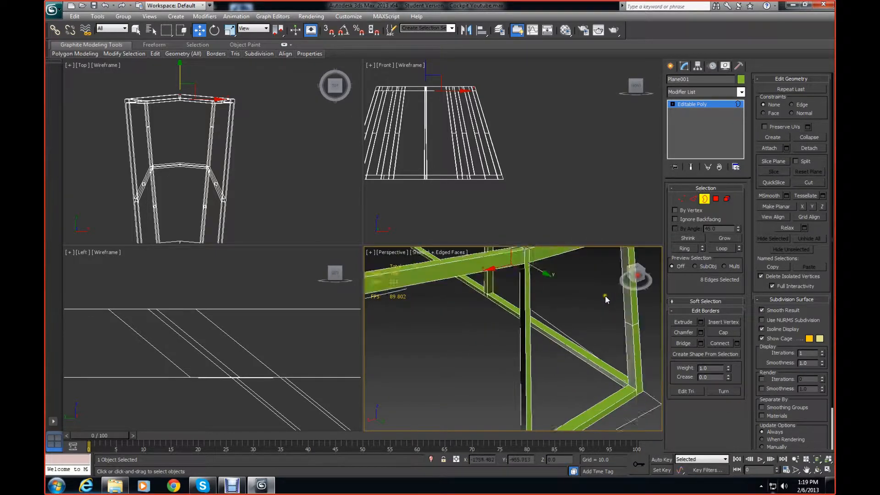
pyautogui.moveTo(556, 299); pyautogui.dragTo(643, 376, button='middle')
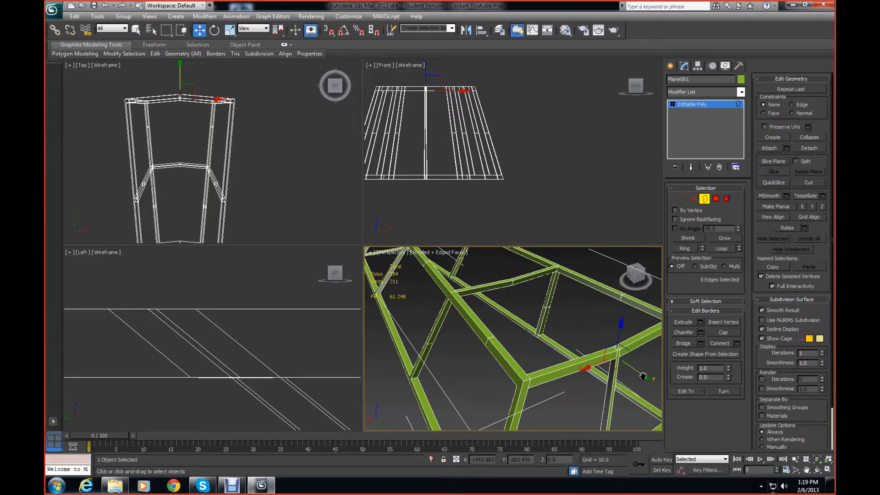
pyautogui.scroll(2, 616, 367)
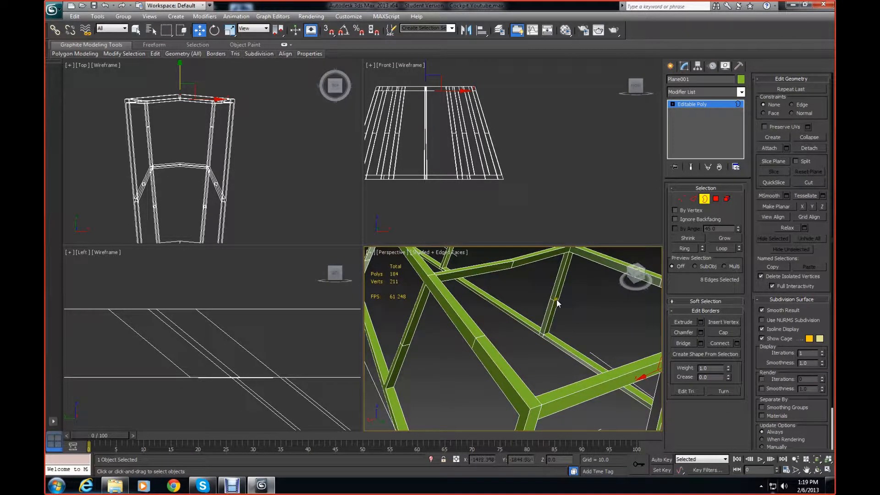
pyautogui.click(693, 198)
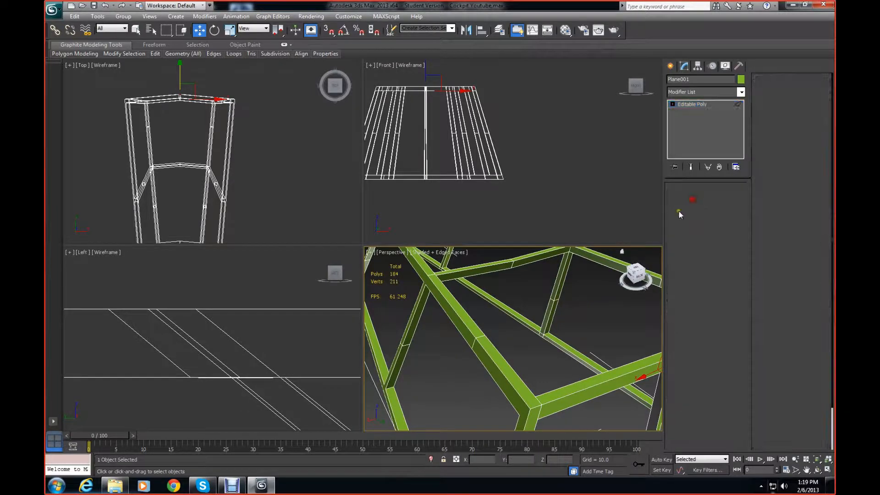
pyautogui.click(551, 301)
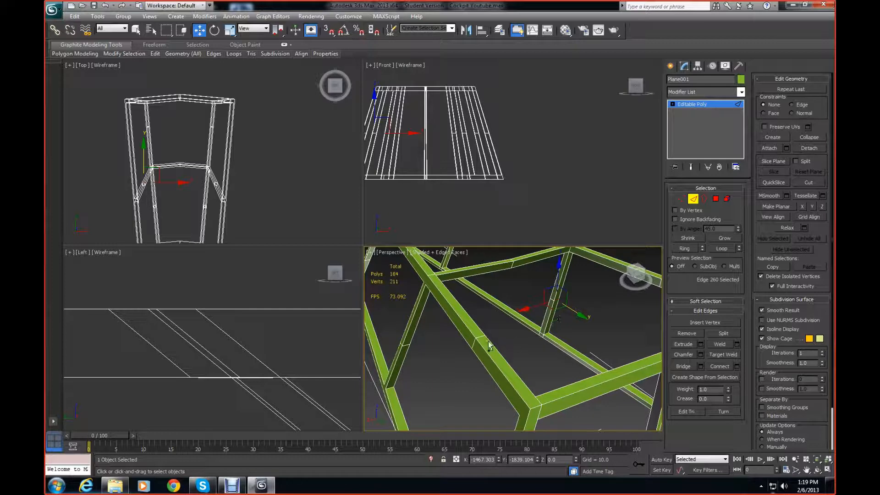
pyautogui.click(405, 346)
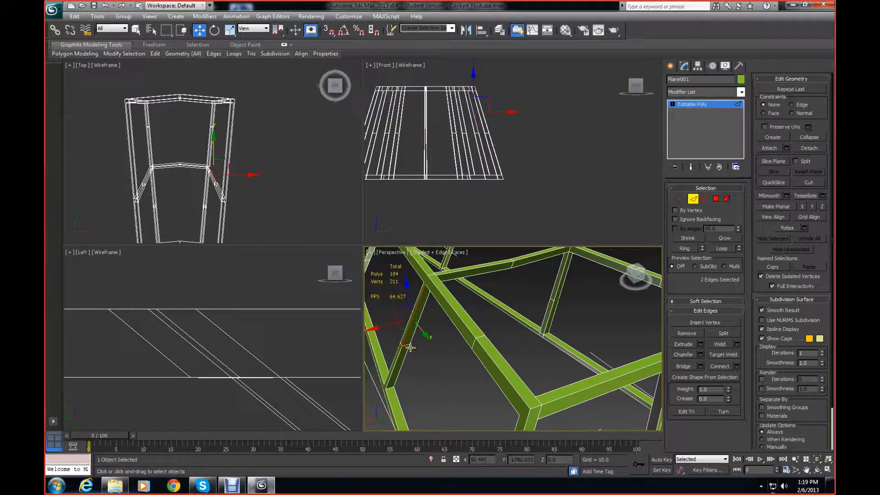
pyautogui.hotkey('ctrl', 'z')
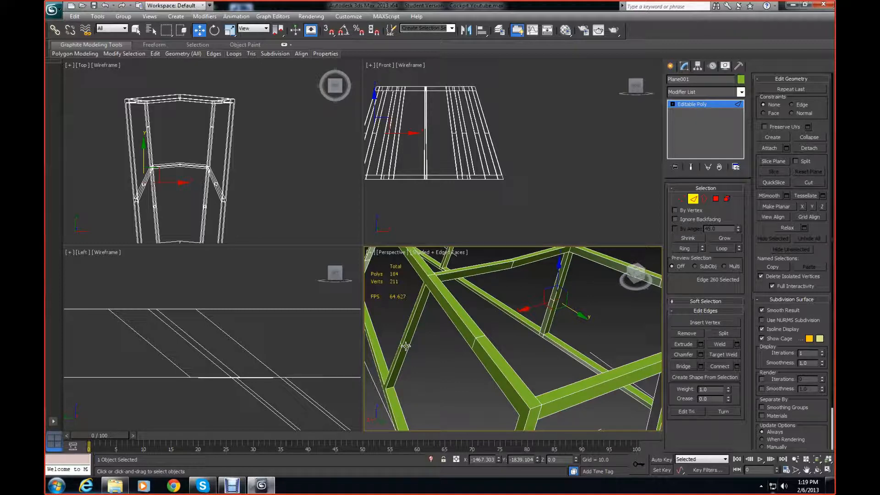
pyautogui.click(405, 347)
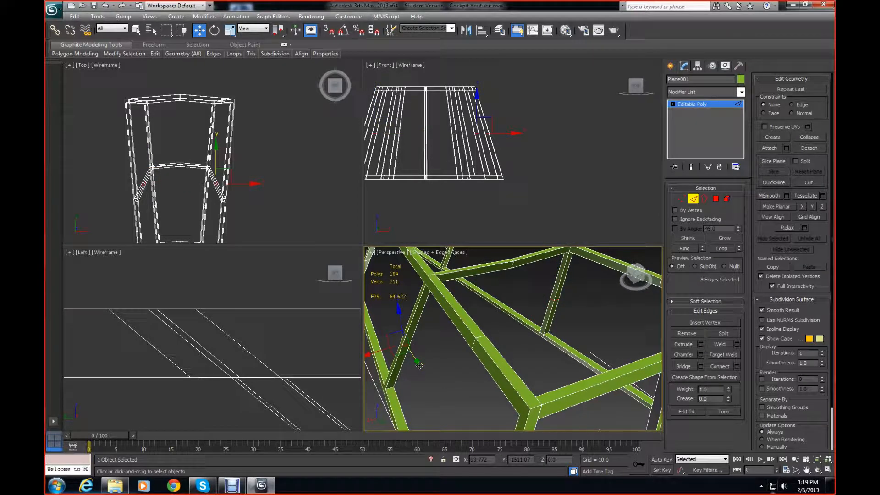
pyautogui.hotkey('ctrl', 'BackSpace')
# - Examine the frame from several angles for redundant edge loops left on its rails and uprights
pyautogui.moveTo(519, 347); pyautogui.dragTo(581, 453, button='middle')
pyautogui.moveTo(418, 321); pyautogui.dragTo(567, 424, button='middle')
pyautogui.moveTo(460, 321); pyautogui.dragTo(525, 425, button='middle')
pyautogui.scroll(1, 449, 372)
pyautogui.moveTo(449, 372); pyautogui.dragTo(522, 410, button='middle')
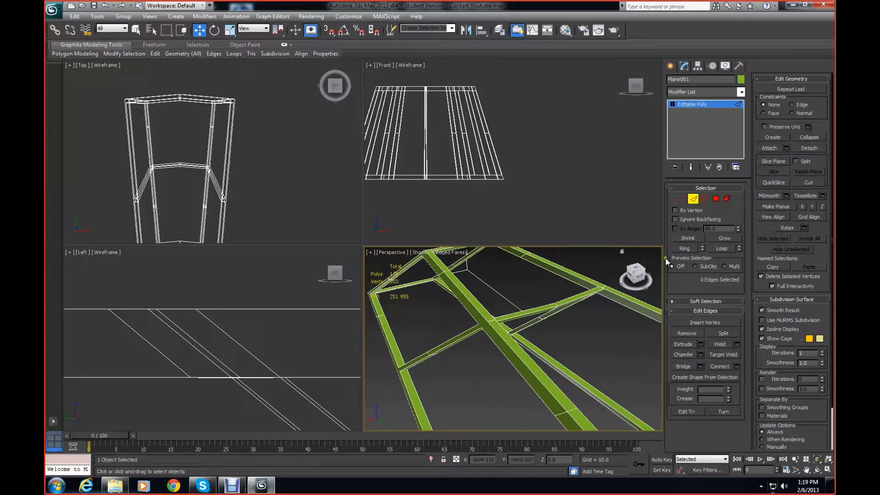
pyautogui.moveTo(637, 275); pyautogui.dragTo(641, 255)
pyautogui.scroll(-4, 550, 360)
pyautogui.scroll(2, 547, 362)
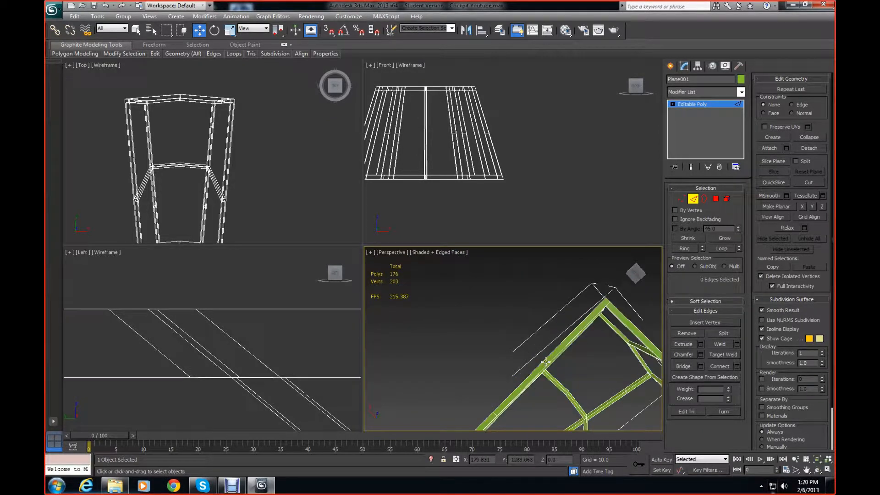
pyautogui.scroll(-3, 544, 362)
pyautogui.scroll(2, 489, 392)
pyautogui.moveTo(489, 393); pyautogui.dragTo(547, 330, button='middle')
pyautogui.scroll(2, 524, 358)
# - Remove the edge loops across both lower side rails near the frame's narrow end, together with their vertices
pyautogui.click(449, 326)
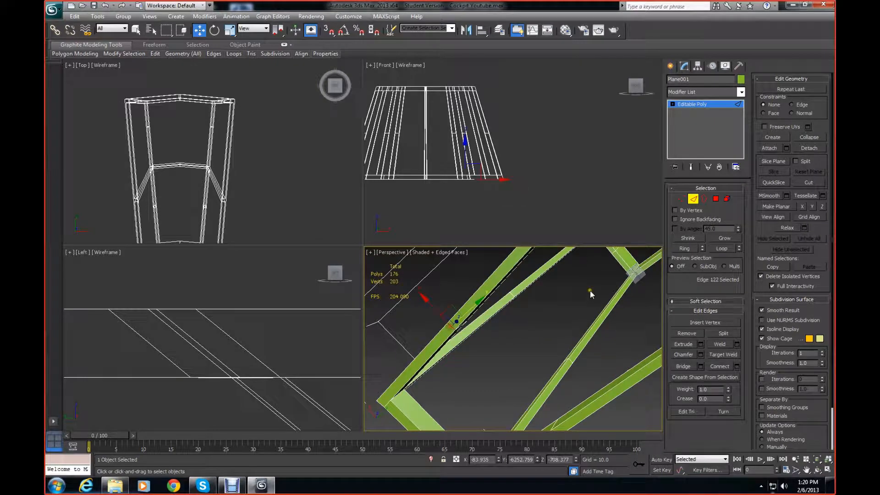
pyautogui.click(635, 272)
pyautogui.moveTo(555, 280); pyautogui.dragTo(454, 222, button='middle')
pyautogui.moveTo(451, 316); pyautogui.dragTo(498, 267, button='middle')
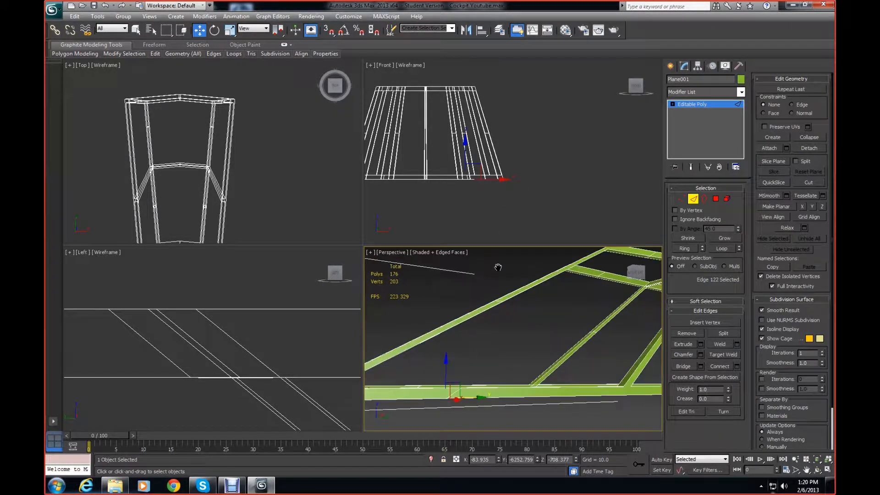
pyautogui.keyDown('alt'); pyautogui.moveTo(487, 301); pyautogui.dragTo(491, 334, button='middle'); pyautogui.keyUp('alt')
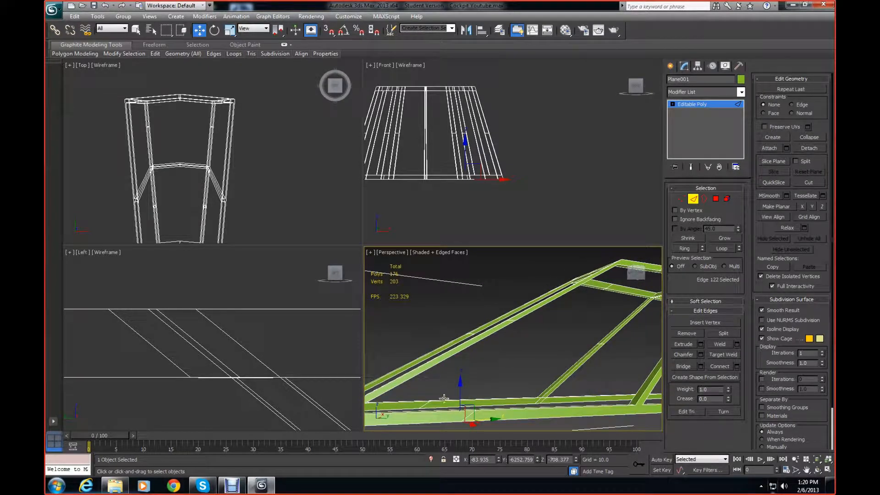
pyautogui.keyDown('ctrl'); pyautogui.click(425, 405); pyautogui.keyUp('ctrl')
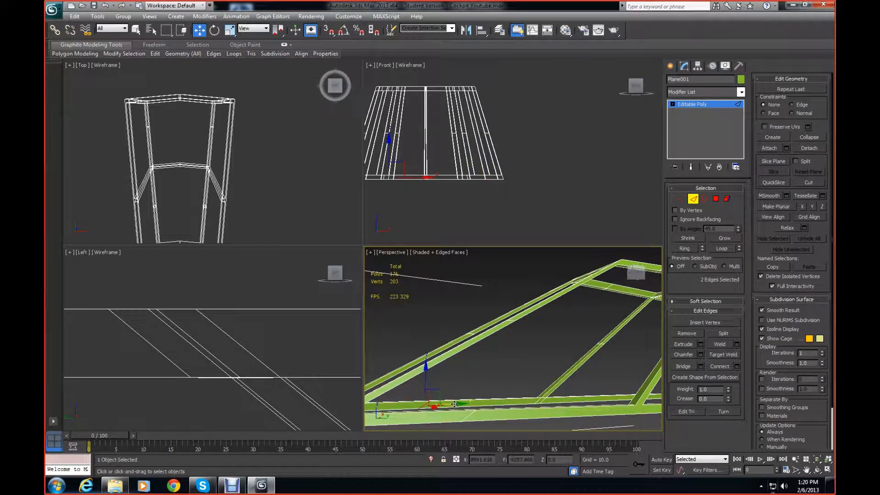
pyautogui.hotkey('alt', 'l')
pyautogui.hotkey('ctrl', 'BackSpace')
# - Remove the edge loops across the middle of both side uprights beside the third cross bar
pyautogui.keyDown('alt'); pyautogui.moveTo(615, 387); pyautogui.dragTo(525, 376, button='middle'); pyautogui.keyUp('alt')
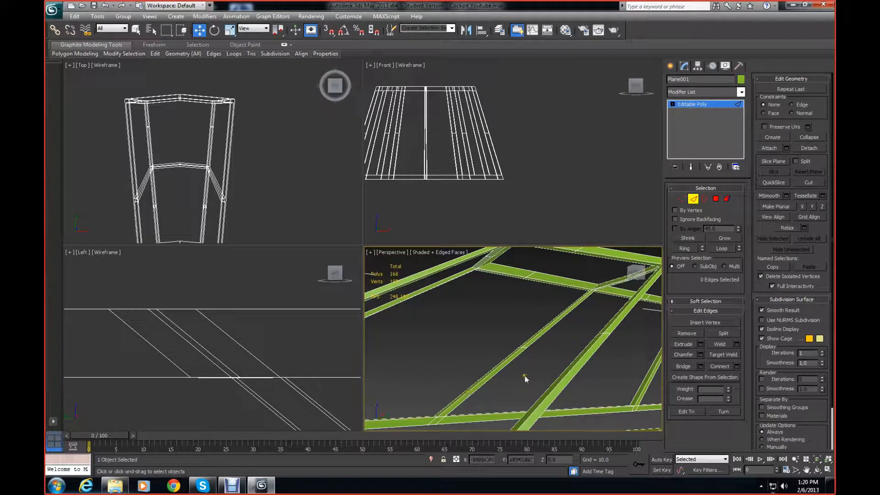
pyautogui.click(606, 336)
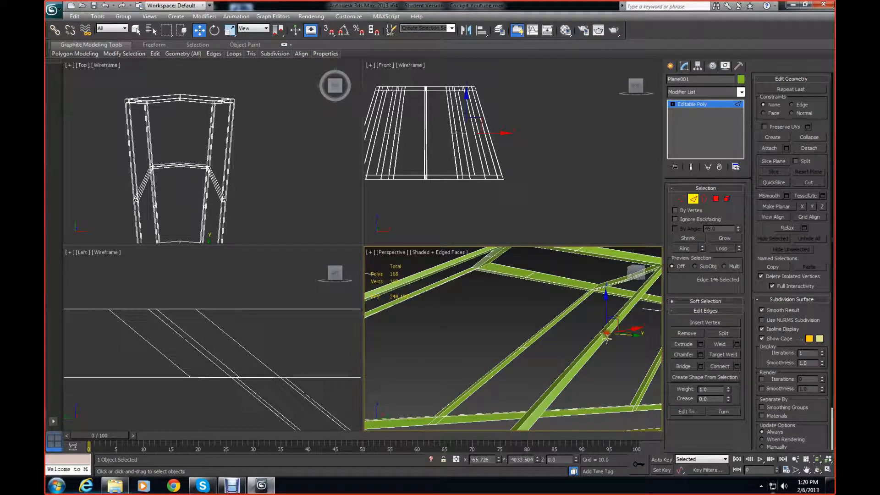
pyautogui.keyDown('ctrl'); pyautogui.click(522, 349); pyautogui.keyUp('ctrl')
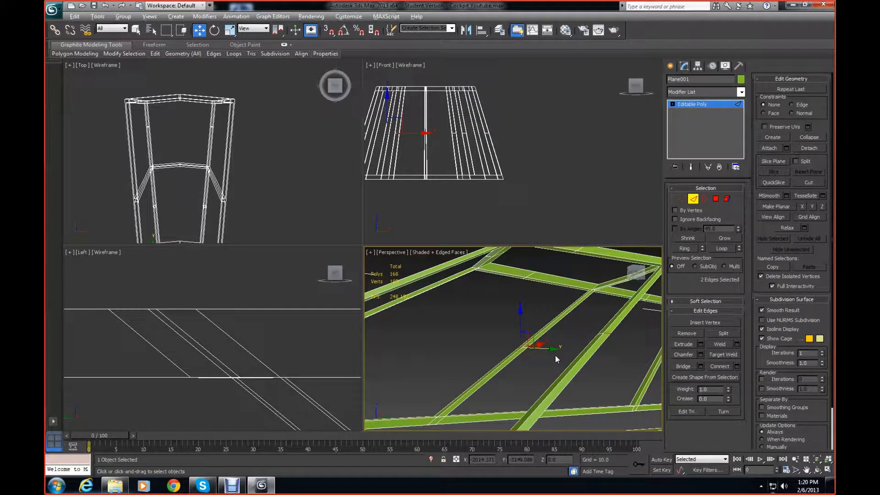
pyautogui.press('BackSpace')
pyautogui.keyDown('alt'); pyautogui.moveTo(505, 343); pyautogui.dragTo(544, 379, button='middle'); pyautogui.keyUp('alt')
pyautogui.keyDown('alt'); pyautogui.moveTo(556, 347); pyautogui.dragTo(464, 402, button='middle'); pyautogui.keyUp('alt')
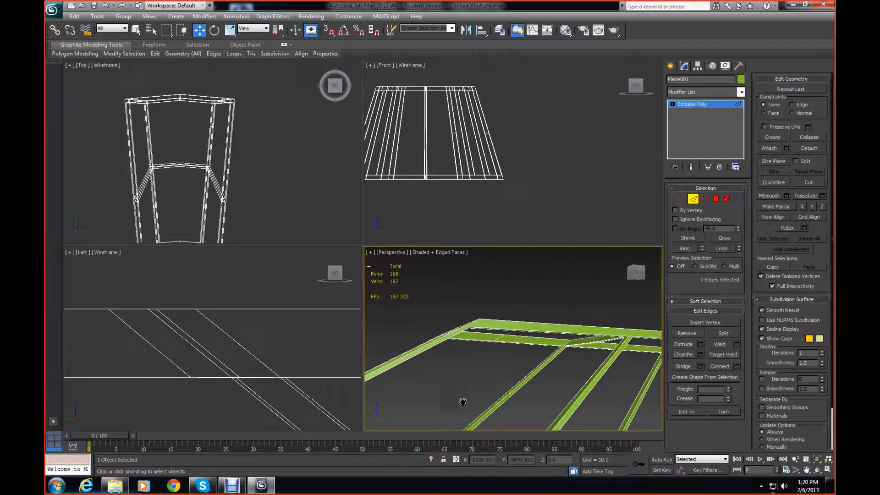
# - Remove the edge loops across both upper side rails near the third cross bar, together with their vertices
pyautogui.click(541, 329)
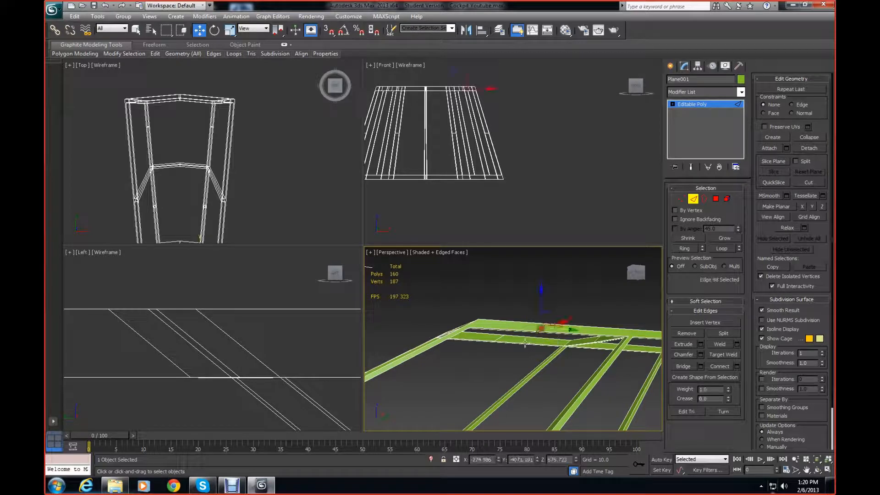
pyautogui.keyDown('ctrl'); pyautogui.click(498, 337); pyautogui.keyUp('ctrl')
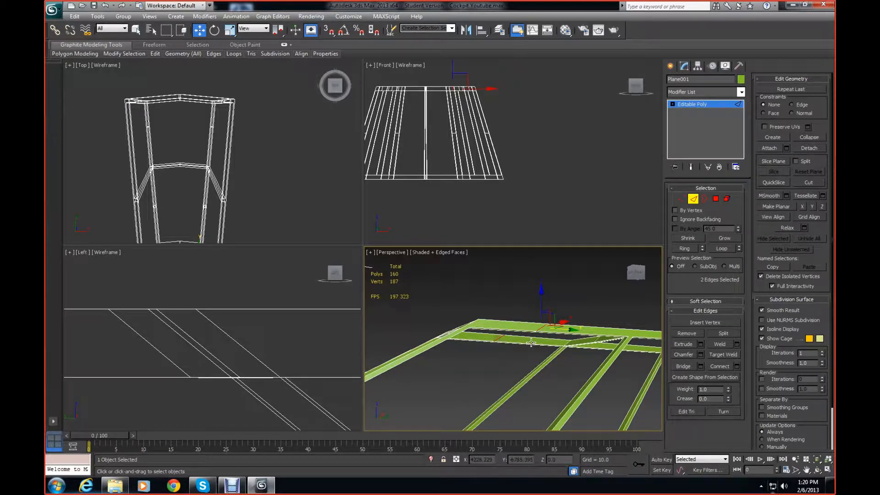
pyautogui.keyDown('ctrl'); pyautogui.click(531, 343); pyautogui.keyUp('ctrl')
pyautogui.hotkey('ctrl', 'BackSpace')
pyautogui.keyDown('alt'); pyautogui.moveTo(540, 335); pyautogui.dragTo(589, 318, button='middle'); pyautogui.keyUp('alt')
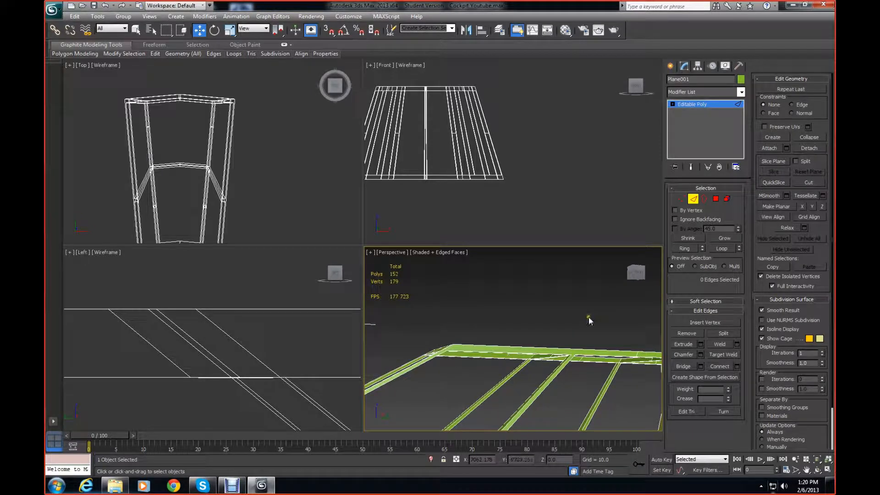
# - Check the cleaned-up frame from several angles and leave edge editing
pyautogui.moveTo(639, 277); pyautogui.dragTo(658, 299)
pyautogui.moveTo(441, 371); pyautogui.dragTo(521, 303, button='middle')
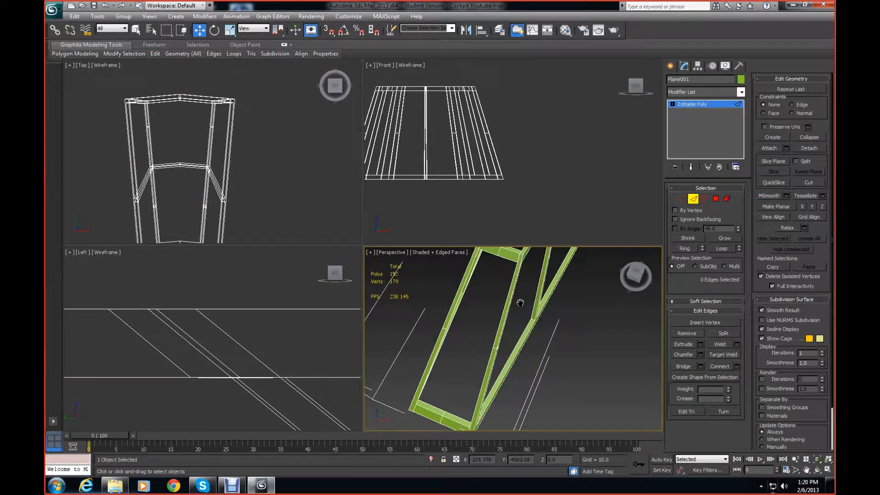
pyautogui.moveTo(631, 272); pyautogui.dragTo(590, 314)
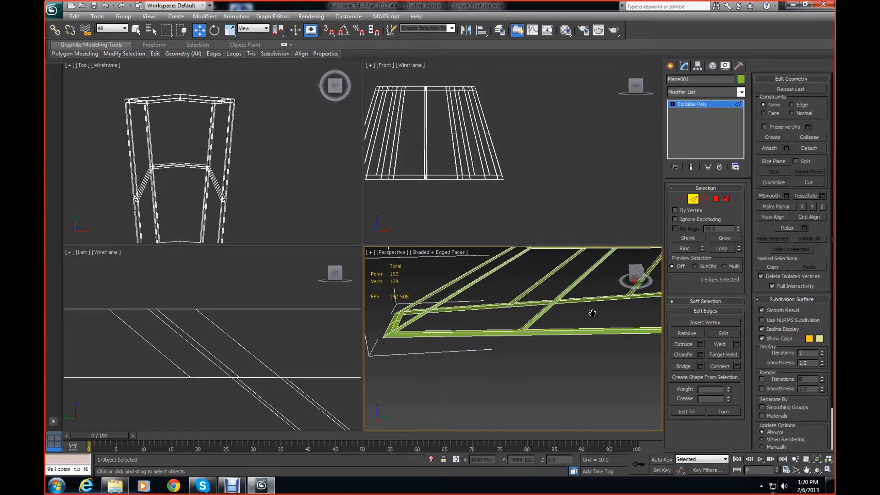
pyautogui.moveTo(589, 314); pyautogui.dragTo(440, 355, button='middle')
pyautogui.moveTo(636, 277); pyautogui.dragTo(456, 364)
pyautogui.click(621, 252)
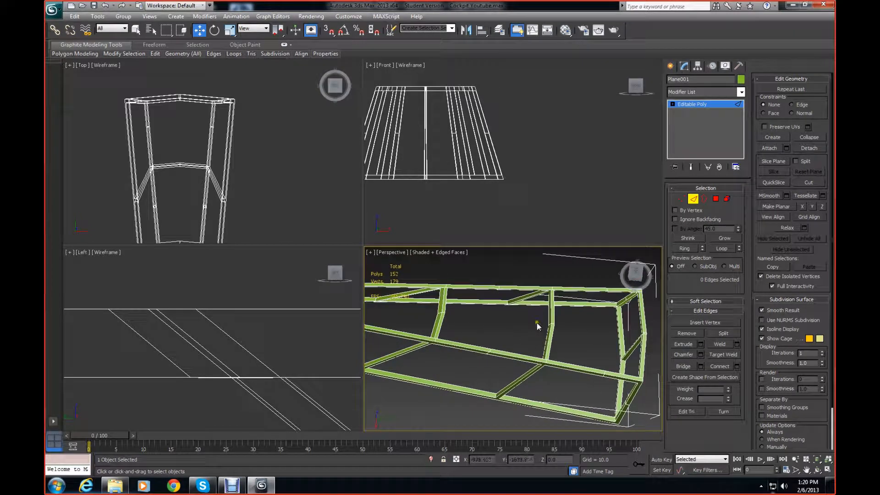
pyautogui.click(697, 104)
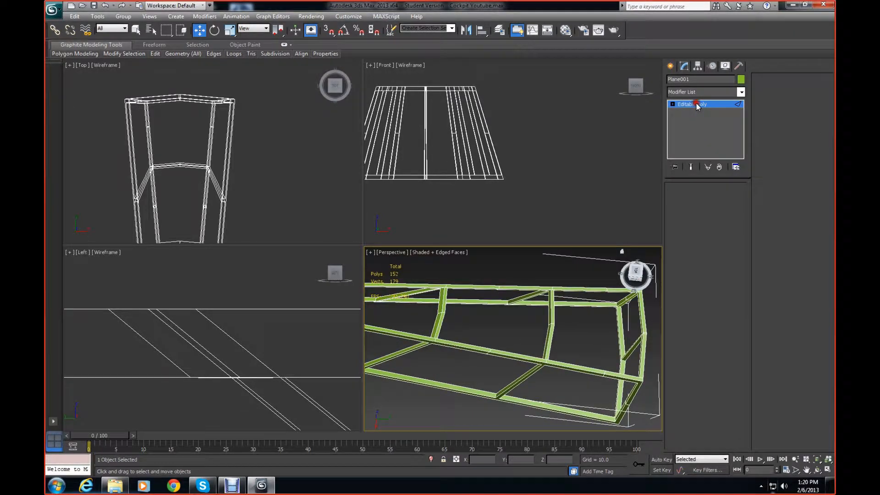
# - Draw a plane about 2326 long and 731 wide in the Top view, over the bay at the frame's narrow end
pyautogui.click(670, 67)
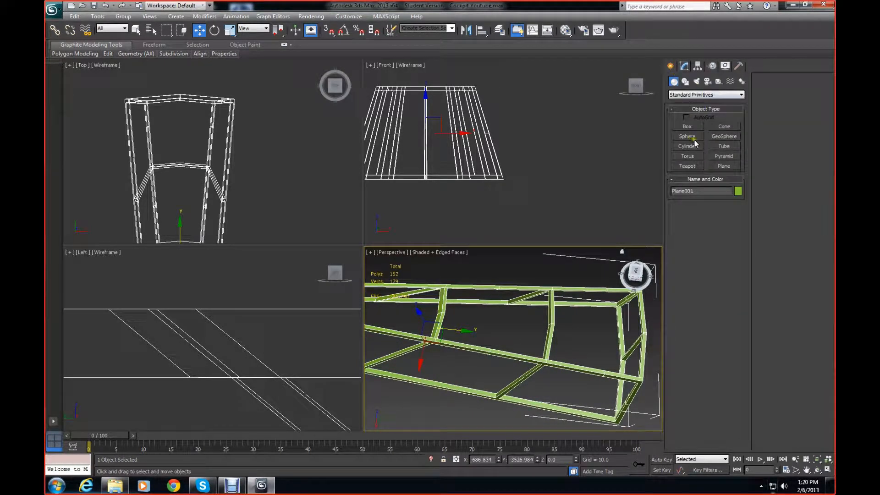
pyautogui.click(725, 165)
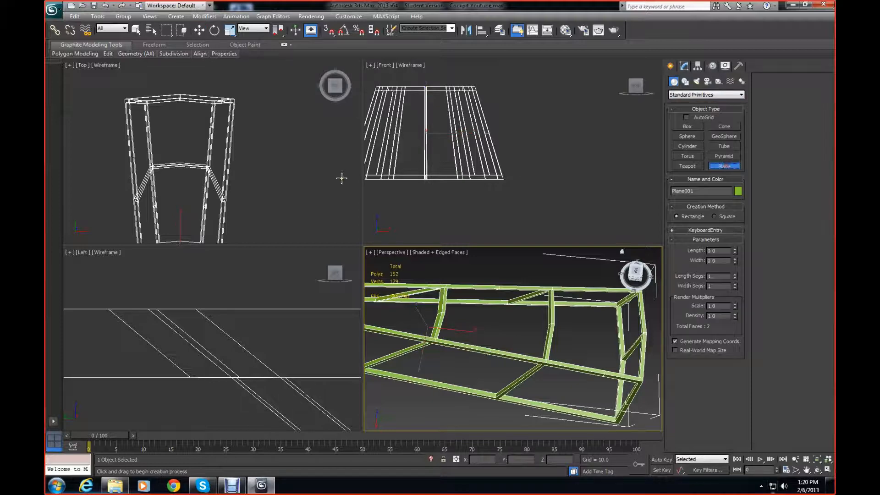
pyautogui.moveTo(217, 177); pyautogui.dragTo(223, 128, button='middle')
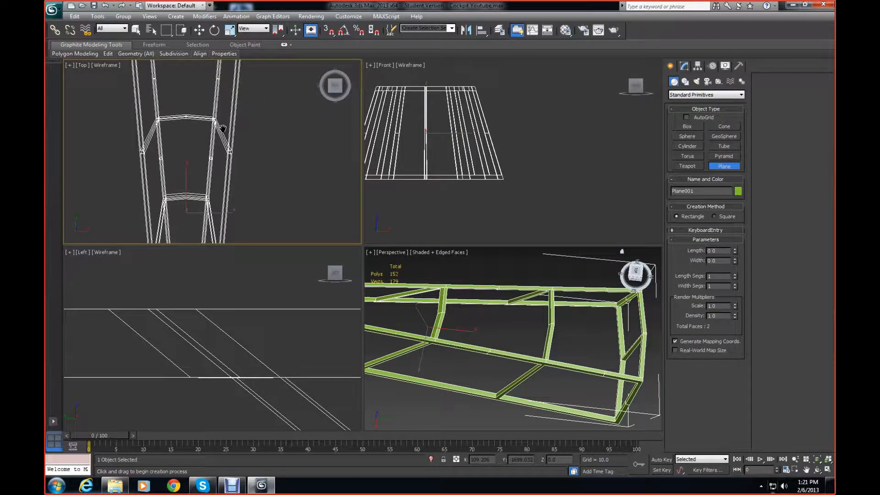
pyautogui.moveTo(454, 293); pyautogui.dragTo(462, 299, button='middle')
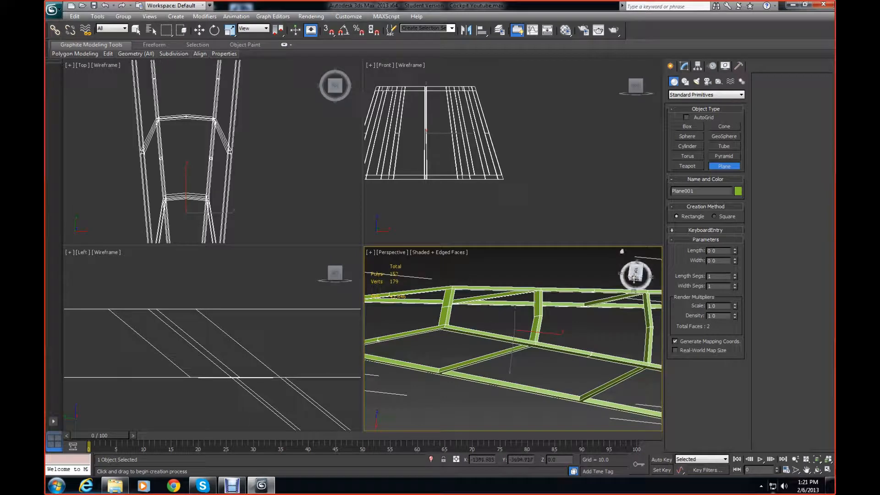
pyautogui.moveTo(647, 287)
pyautogui.mouseDown()
pyautogui.moveTo(648, 302)
pyautogui.moveTo(649, 291)
pyautogui.moveTo(634, 280)
pyautogui.mouseUp()
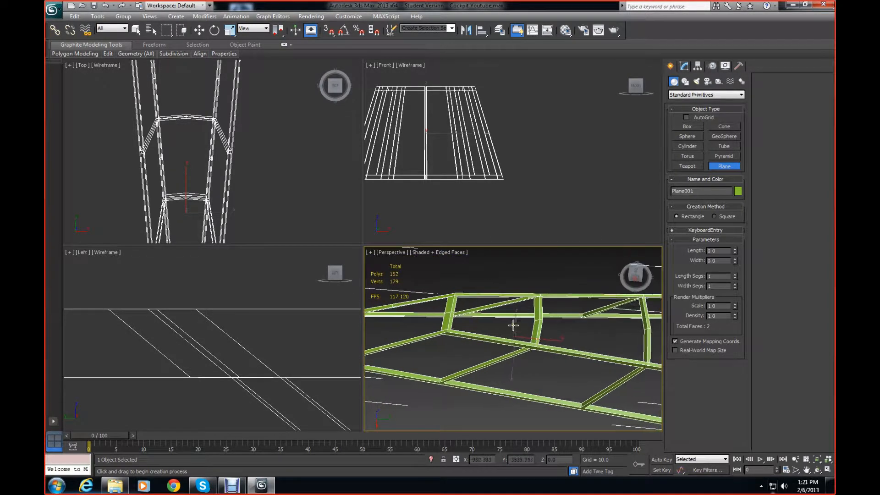
pyautogui.moveTo(512, 325); pyautogui.dragTo(559, 317, button='middle')
pyautogui.scroll(-5, 240, 216)
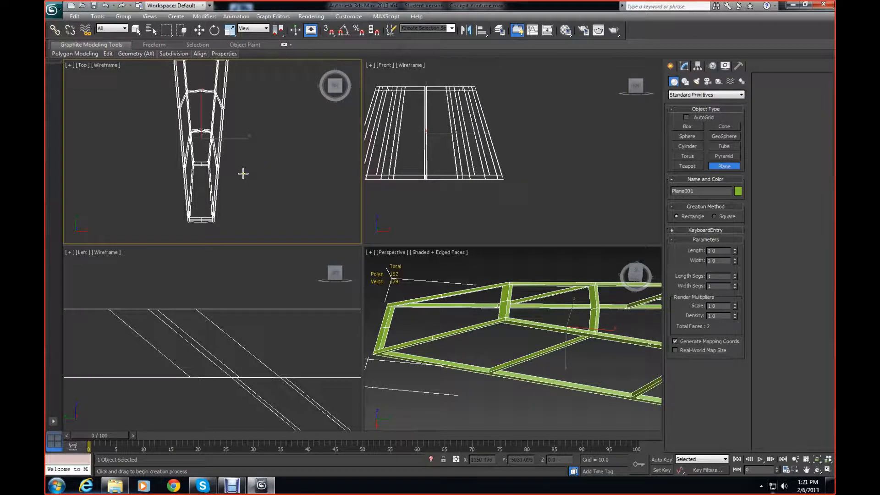
pyautogui.scroll(3, 236, 138)
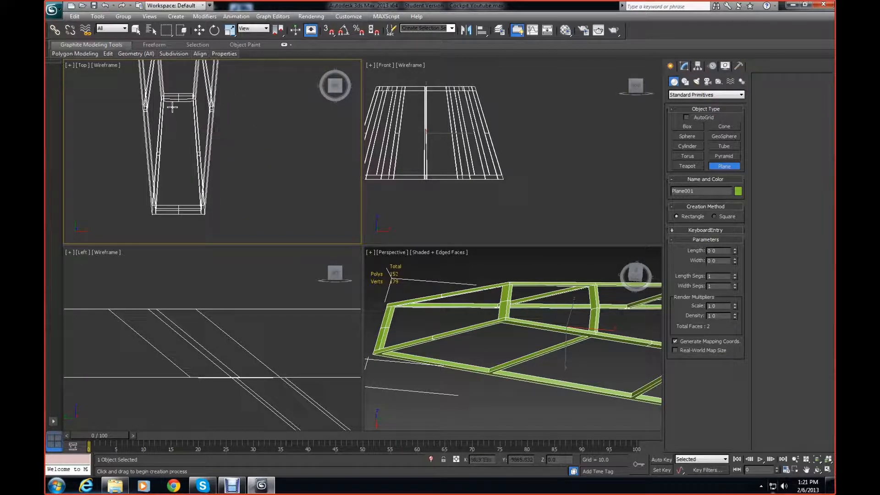
pyautogui.moveTo(165, 99); pyautogui.dragTo(199, 207)
# - Move the new plane slightly along X to centre it in the narrow end bay, then deselect it
pyautogui.press('w')
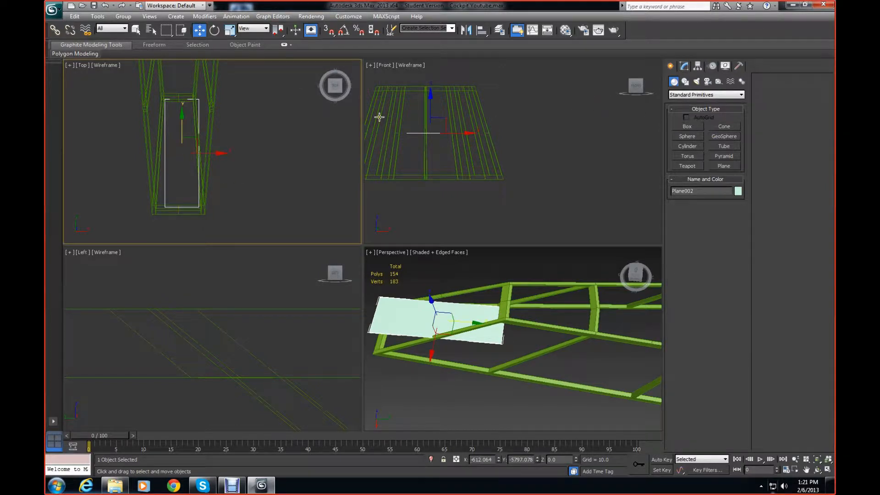
pyautogui.moveTo(221, 153); pyautogui.dragTo(217, 153)
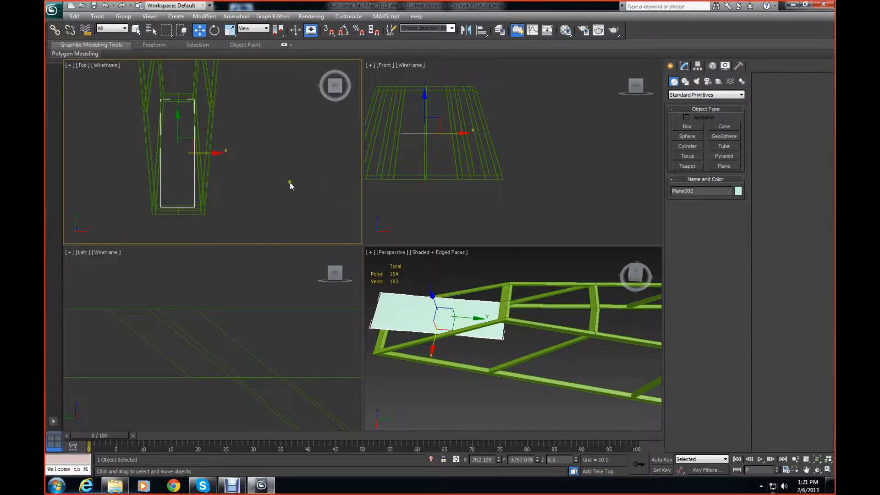
pyautogui.moveTo(290, 182); pyautogui.dragTo(281, 204, button='middle')
pyautogui.click(489, 403)
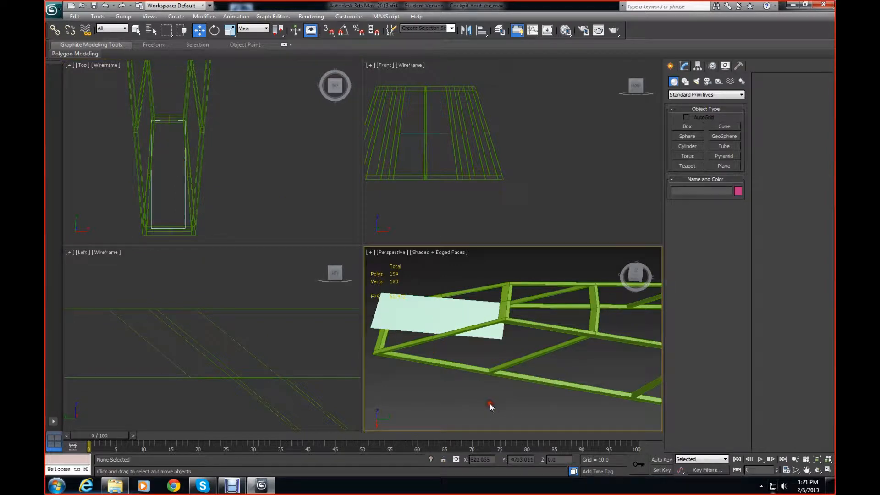
# - Convert the new plane to an Editable Poly
pyautogui.click(685, 67)
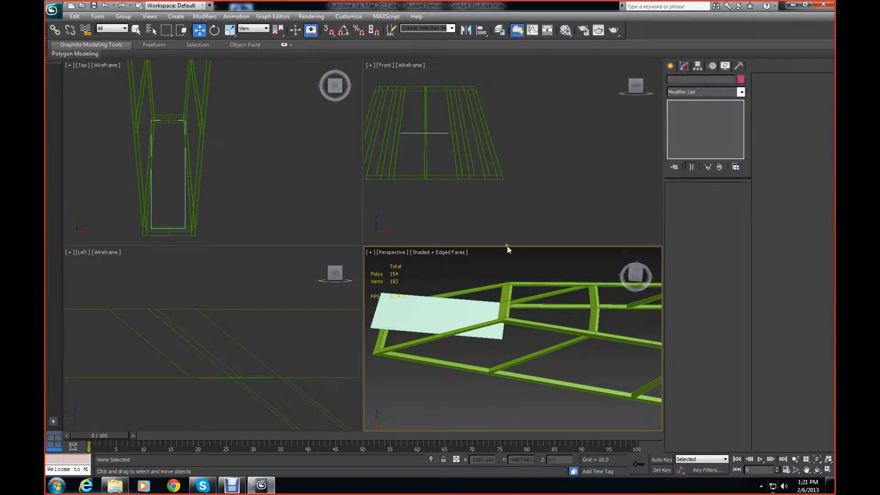
pyautogui.click(446, 326)
pyautogui.rightClick(435, 317)
pyautogui.moveTo(491, 407)
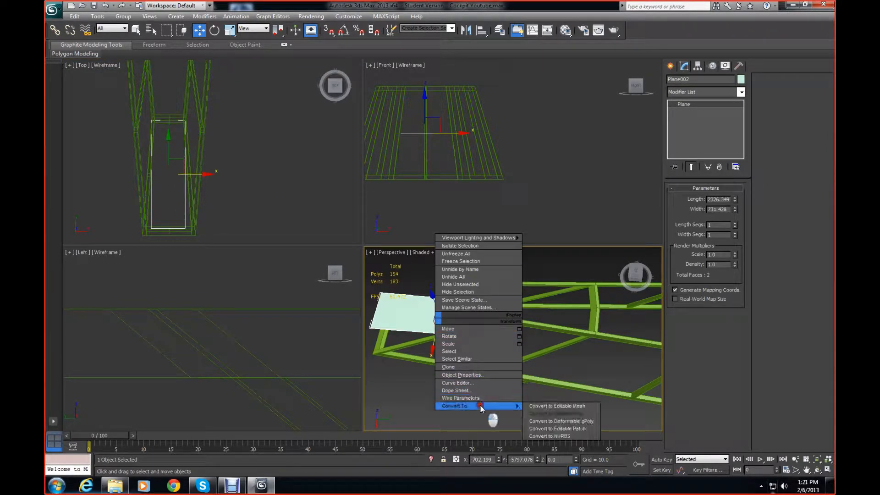
pyautogui.click(556, 413)
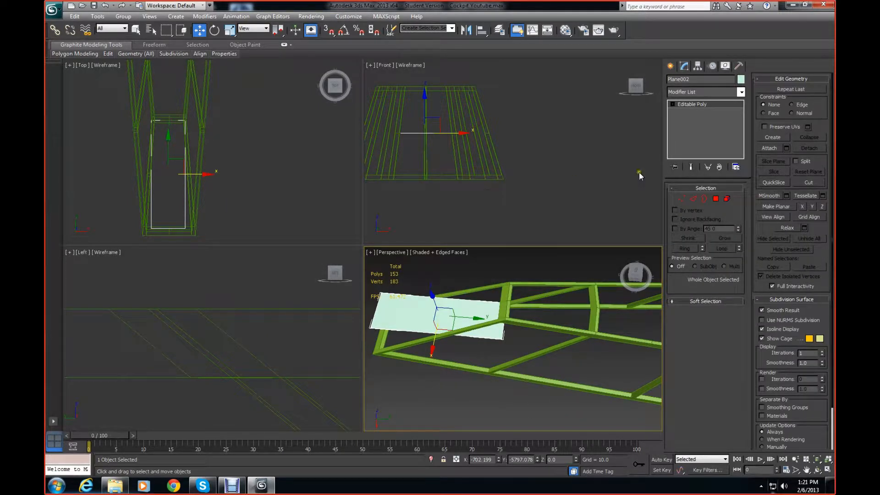
# - Move the plane's two corner vertices at the inner cross bar inward along X to line up with the side rails
pyautogui.click(683, 200)
pyautogui.scroll(6, 275, 185)
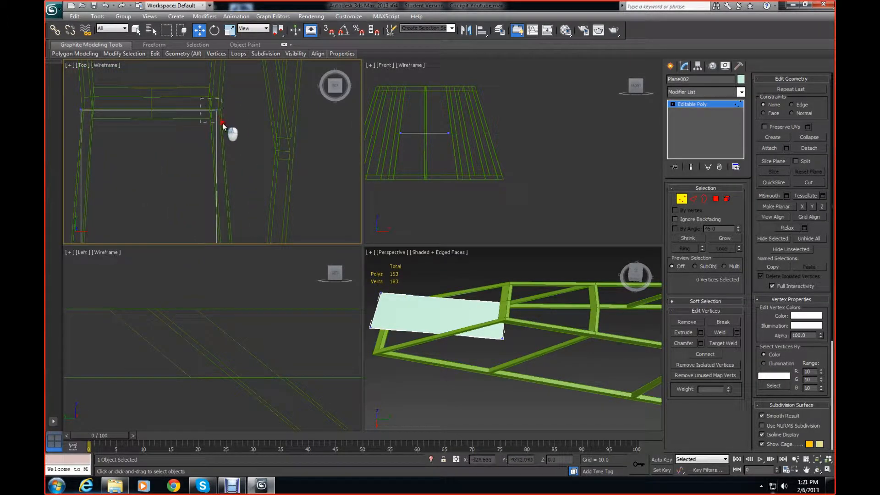
pyautogui.moveTo(222, 123); pyautogui.dragTo(222, 123)
pyautogui.click(76, 107)
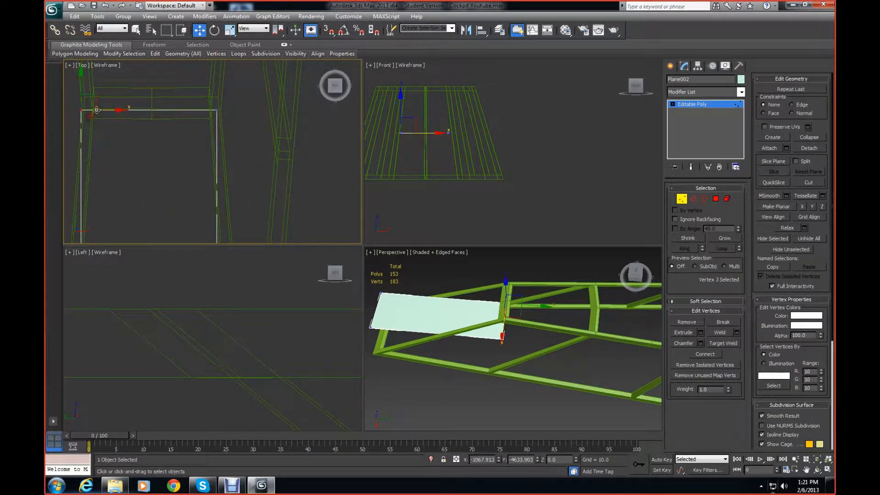
pyautogui.moveTo(115, 110); pyautogui.dragTo(127, 111)
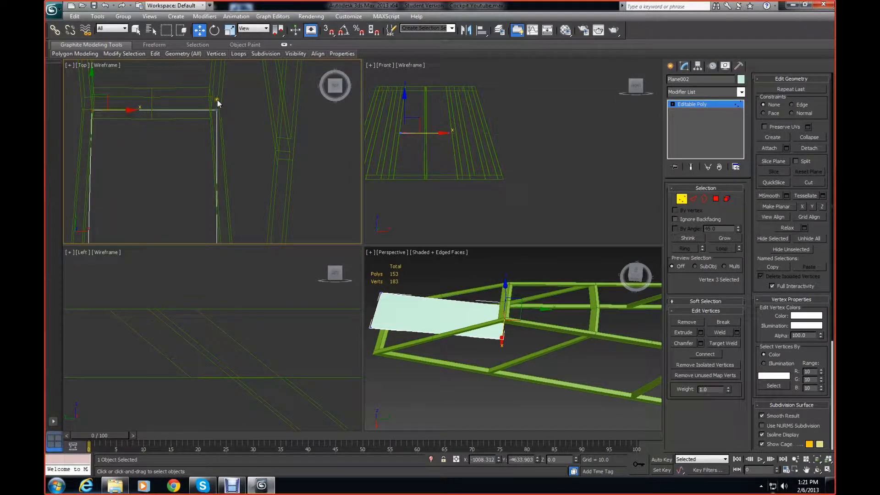
pyautogui.click(211, 100)
pyautogui.click(217, 110)
pyautogui.moveTo(252, 111); pyautogui.dragTo(246, 111)
# - Move the plane's two corner vertices at the end cross bar outward along X to meet the side rails
pyautogui.moveTo(238, 194); pyautogui.dragTo(250, 83, button='middle')
pyautogui.scroll(-3, 251, 83)
pyautogui.moveTo(250, 212); pyautogui.dragTo(268, 79, button='middle')
pyautogui.click(237, 156)
pyautogui.moveTo(276, 156); pyautogui.dragTo(295, 160)
pyautogui.moveTo(155, 137); pyautogui.dragTo(205, 165)
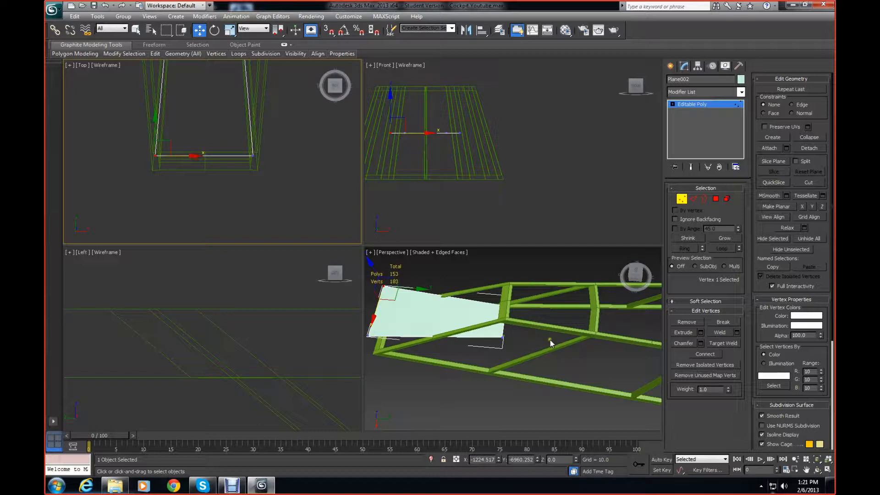
pyautogui.moveTo(533, 352); pyautogui.dragTo(559, 309, button='middle')
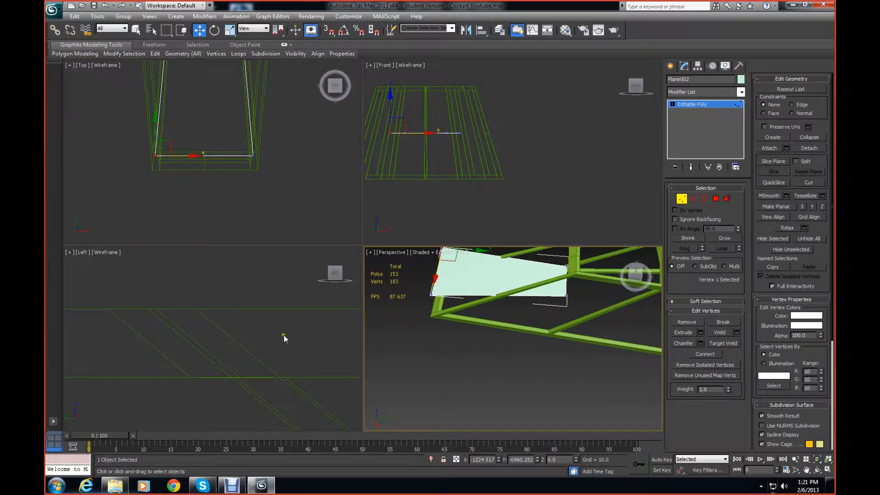
# - Lower the panel's two end-bar vertices to the bottom rail and raise the two inner vertices to the top rail, following the frame's slope
pyautogui.moveTo(161, 279); pyautogui.dragTo(207, 316, button='middle')
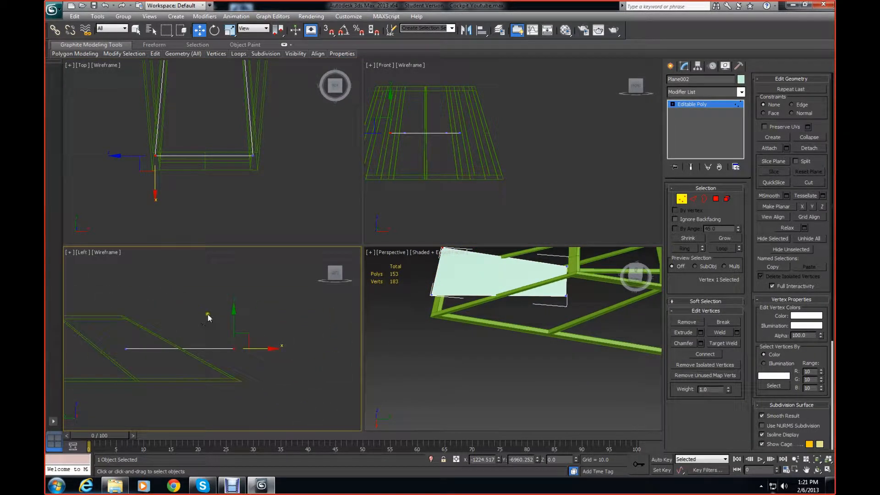
pyautogui.moveTo(233, 312); pyautogui.dragTo(238, 338)
pyautogui.hotkey('ctrl', 'z')
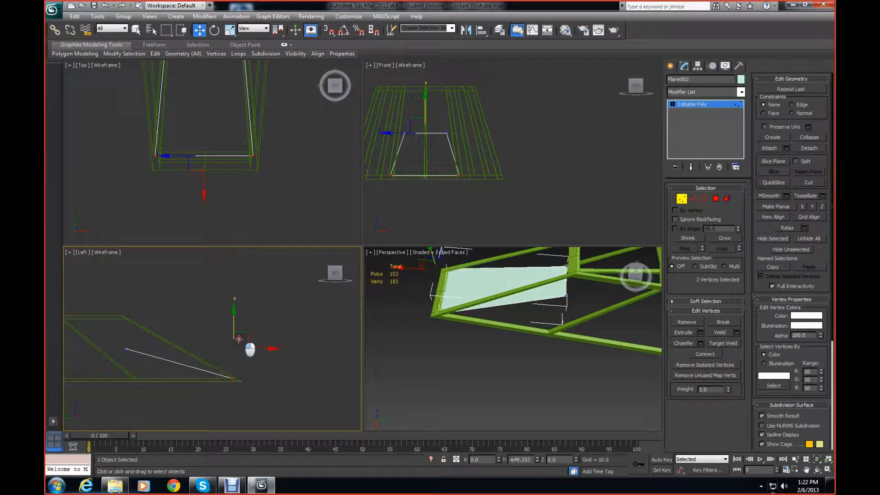
pyautogui.moveTo(114, 334); pyautogui.dragTo(143, 362)
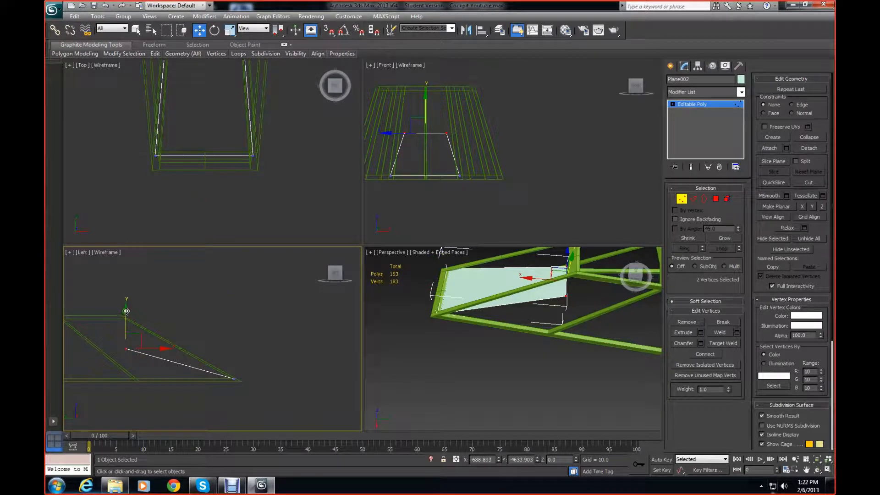
pyautogui.moveTo(126, 311); pyautogui.dragTo(125, 280)
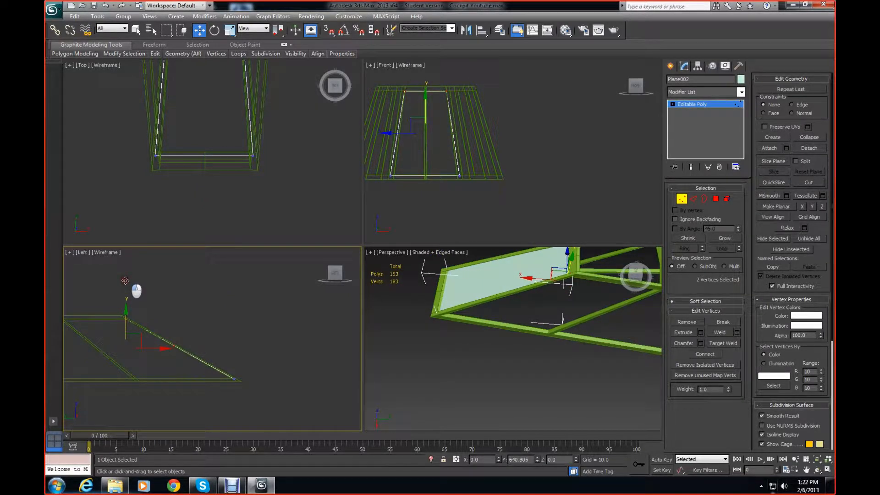
# - Leave vertex editing and assign the first default material, 01 - Default, to the sloped end panel
pyautogui.keyDown('alt'); pyautogui.moveTo(478, 353); pyautogui.dragTo(564, 316, button='middle'); pyautogui.keyUp('alt')
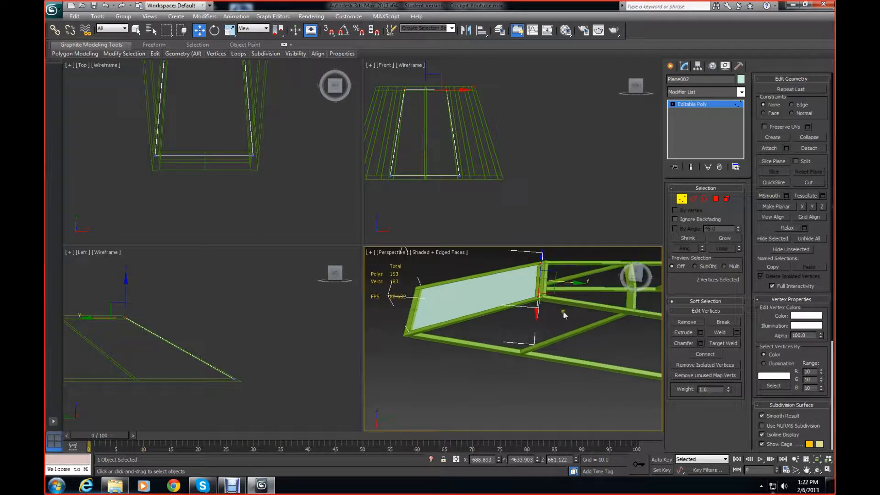
pyautogui.moveTo(634, 274); pyautogui.dragTo(643, 272)
pyautogui.scroll(10, 557, 339)
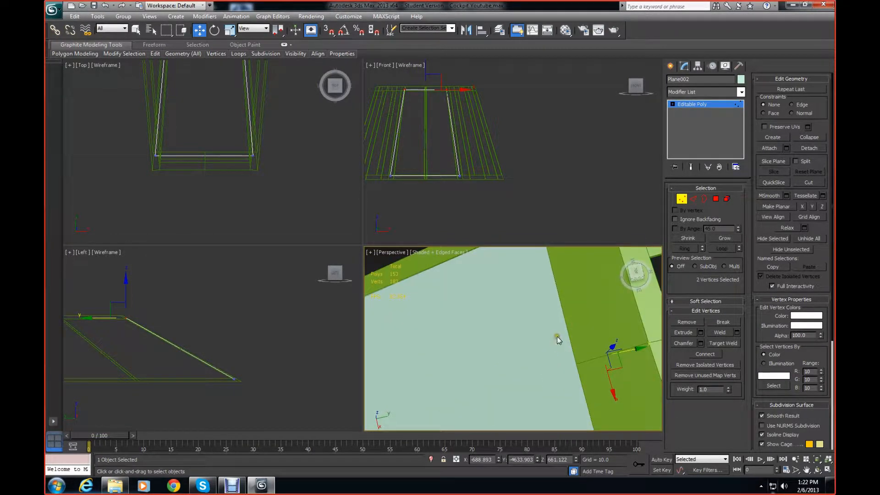
pyautogui.moveTo(636, 278); pyautogui.dragTo(638, 259)
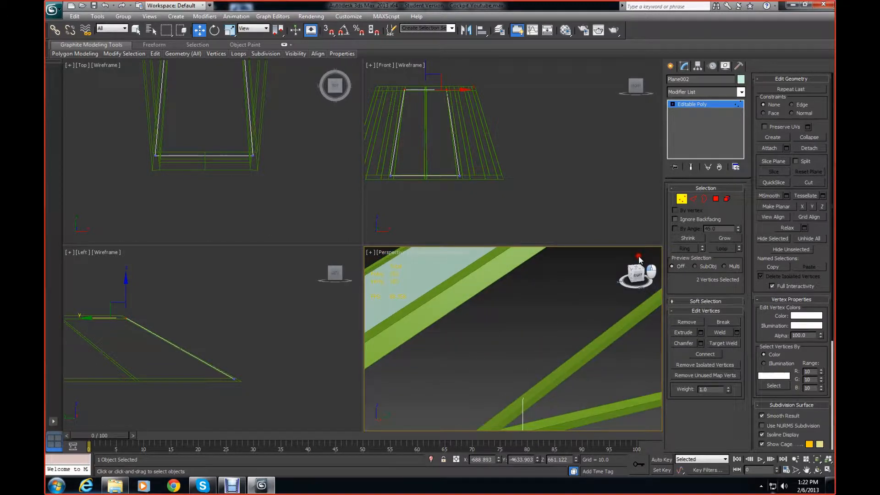
pyautogui.moveTo(543, 279); pyautogui.dragTo(560, 348, button='middle')
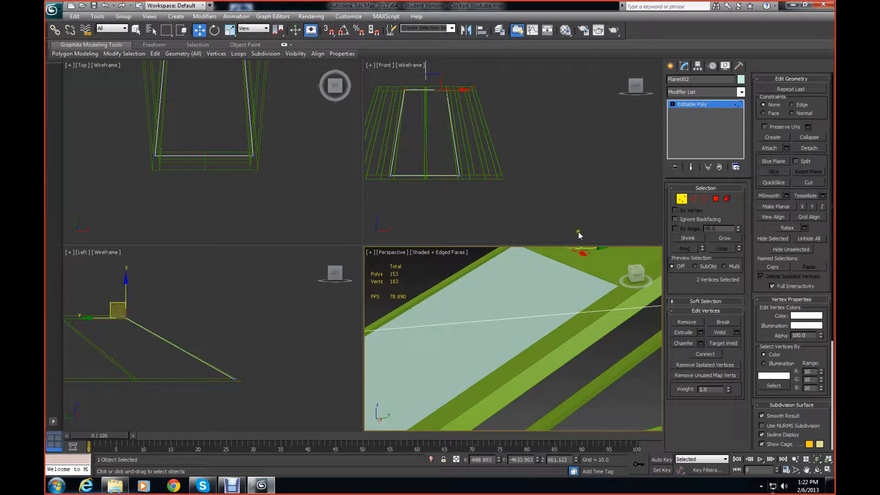
pyautogui.click(709, 109)
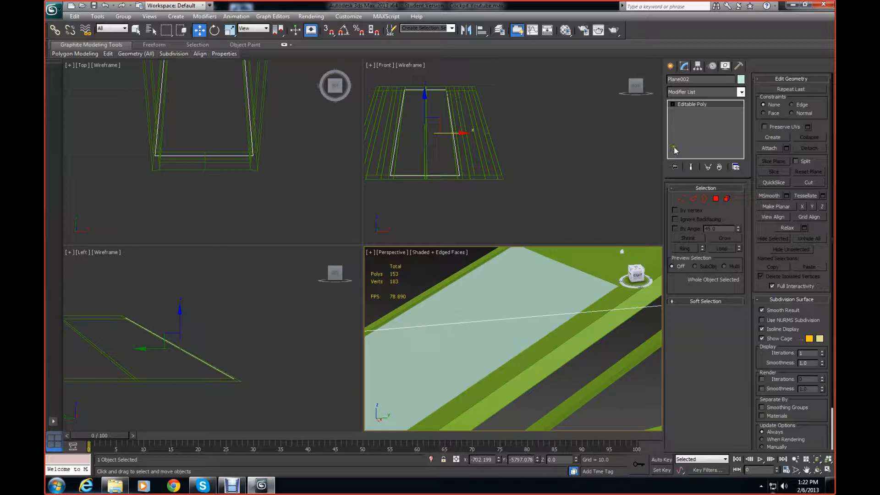
pyautogui.press('m')
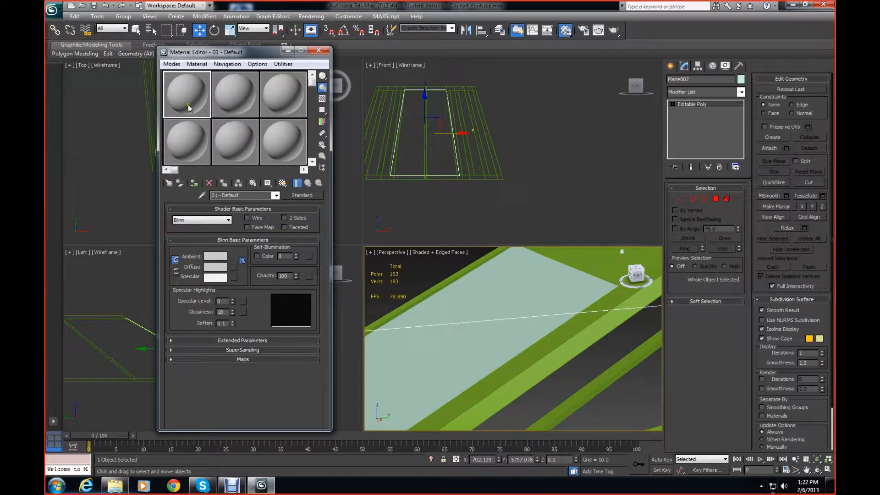
pyautogui.moveTo(188, 105); pyautogui.dragTo(476, 309)
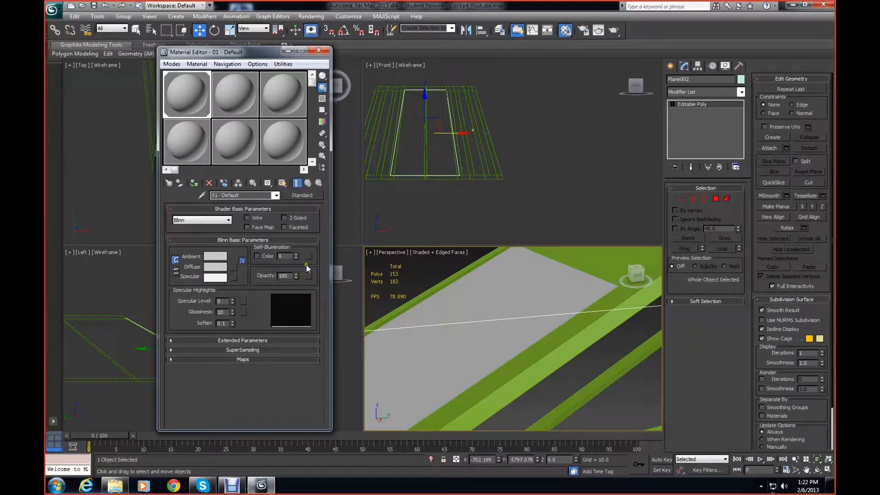
# - Set the material's opacity to 7, deselect the panel and minimize the Material Editor
pyautogui.moveTo(296, 275); pyautogui.dragTo(351, 301)
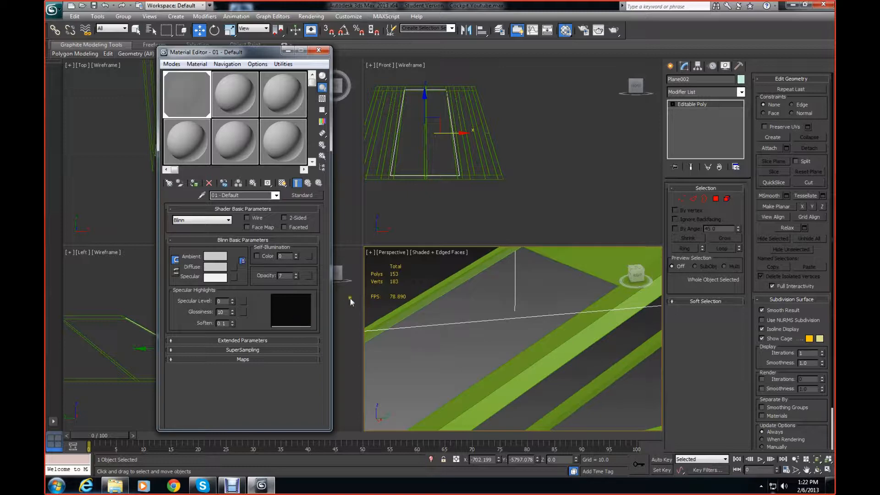
pyautogui.rightClick(627, 268)
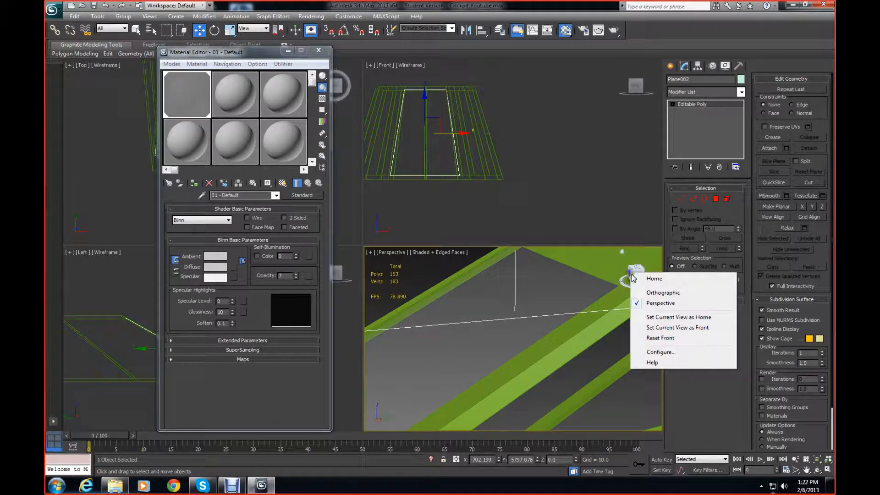
pyautogui.click(628, 268)
pyautogui.moveTo(631, 271); pyautogui.dragTo(531, 271)
pyautogui.moveTo(400, 292); pyautogui.dragTo(470, 271)
pyautogui.click(469, 271)
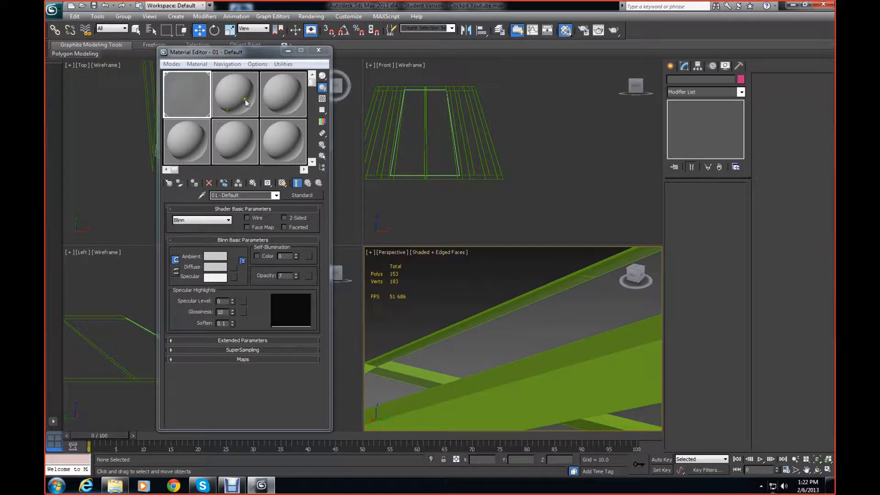
pyautogui.click(289, 50)
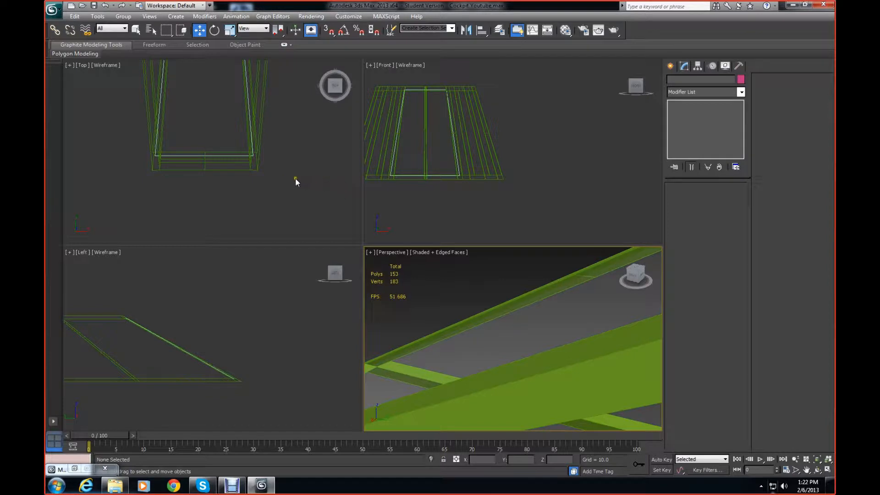
# - Create a single-segment plane about 1300 long and 2448 wide in the Left view, over the frame's side near the sloped nose
pyautogui.moveTo(295, 179); pyautogui.dragTo(269, 210, button='middle')
pyautogui.moveTo(245, 308); pyautogui.dragTo(340, 298, button='middle')
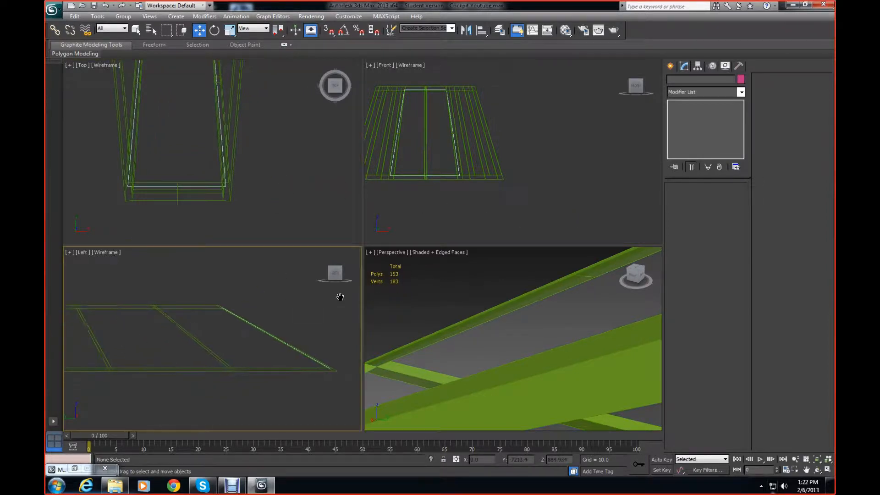
pyautogui.scroll(-2, 337, 298)
pyautogui.scroll(2, 332, 300)
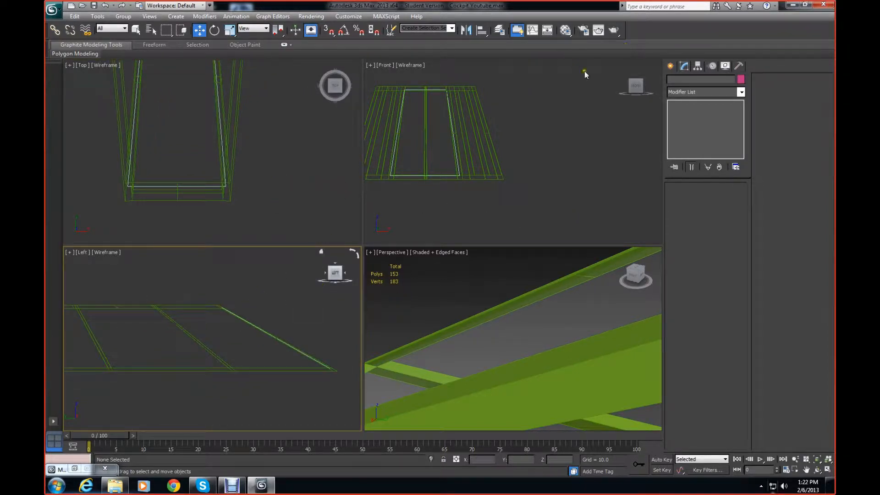
pyautogui.click(667, 67)
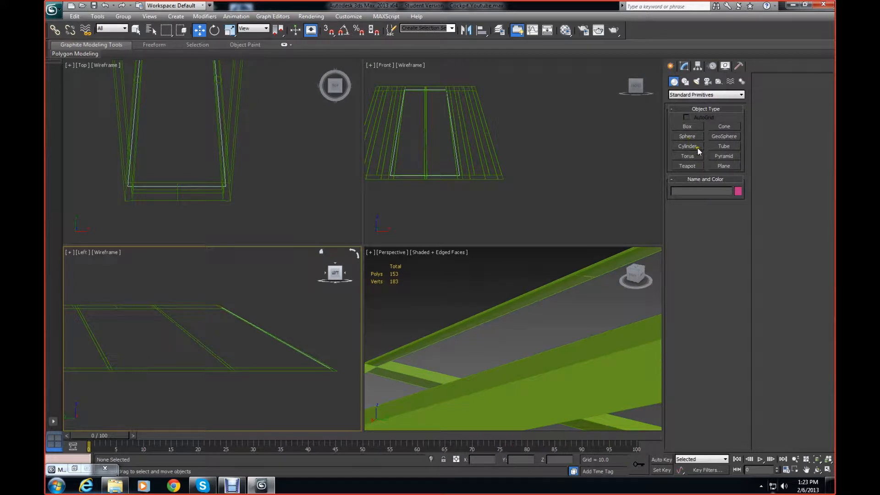
pyautogui.click(727, 166)
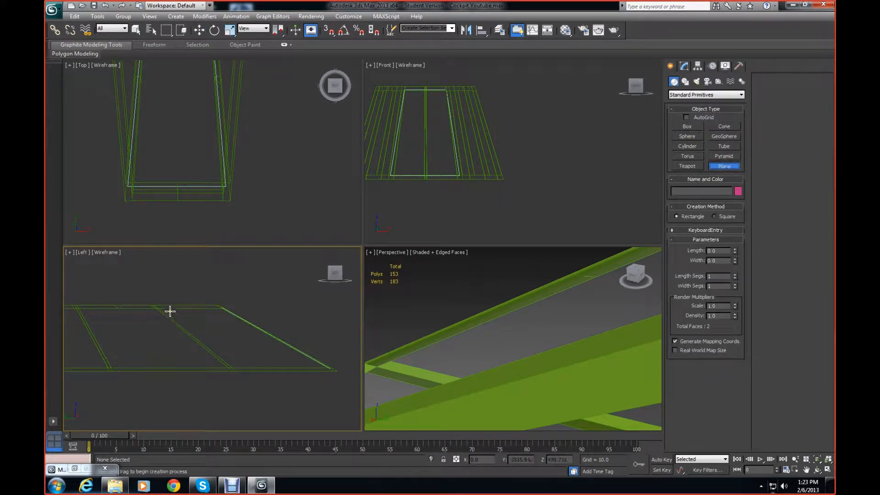
pyautogui.moveTo(172, 308); pyautogui.dragTo(285, 368)
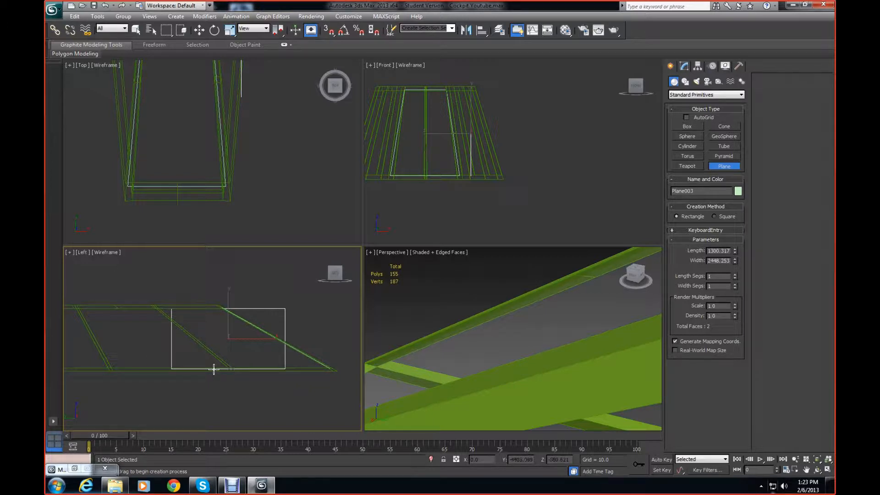
pyautogui.moveTo(214, 369); pyautogui.dragTo(241, 347, button='middle')
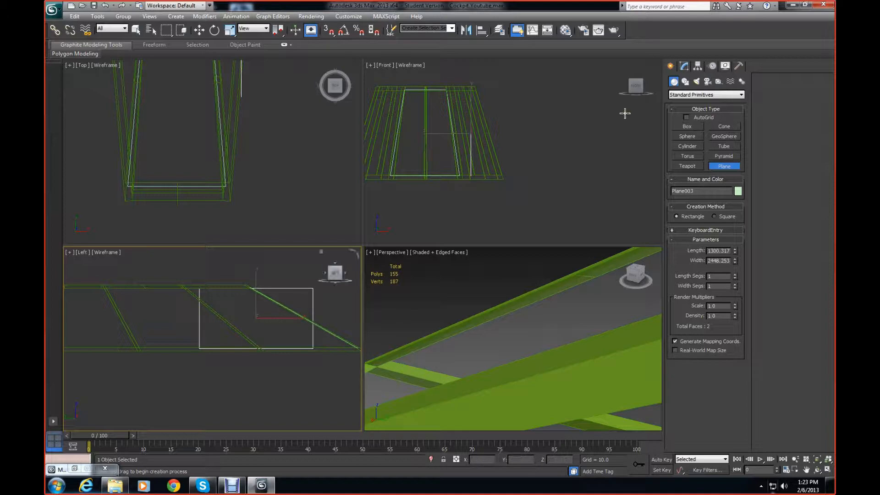
# - Convert the new side plane to an Editable Poly and enter vertex editing
pyautogui.click(683, 66)
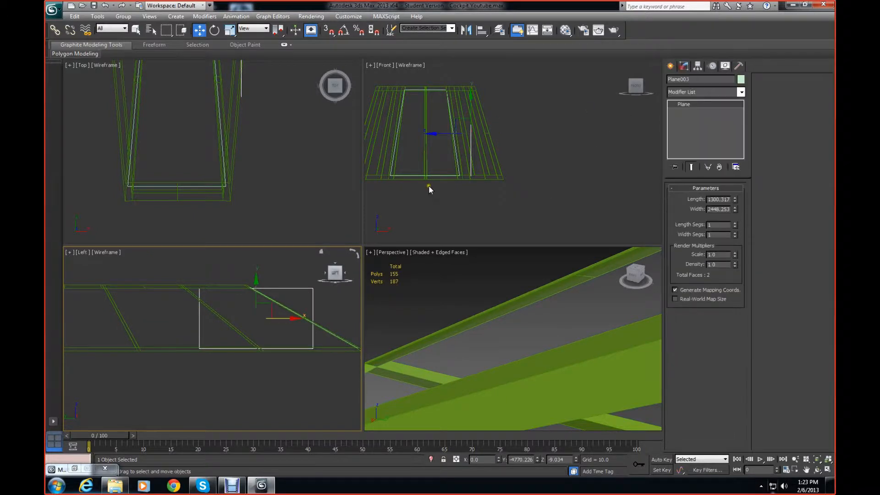
pyautogui.rightClick(227, 327)
pyautogui.moveTo(262, 411)
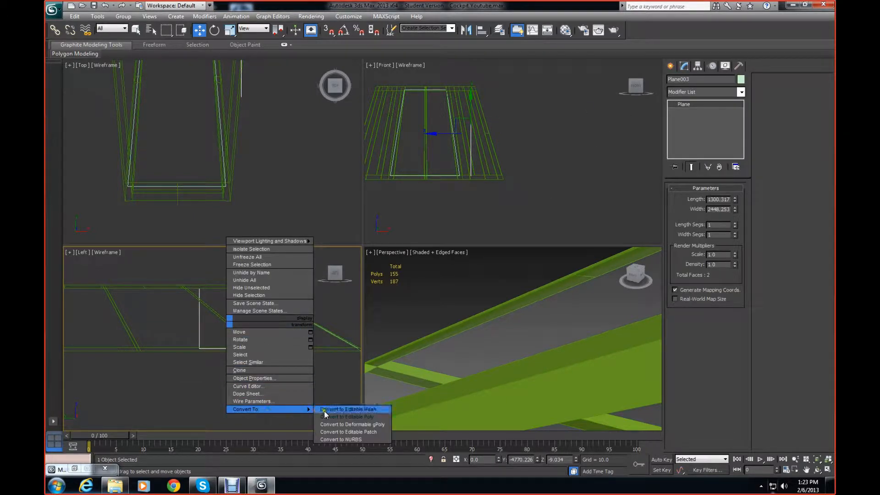
pyautogui.click(337, 417)
pyautogui.click(682, 198)
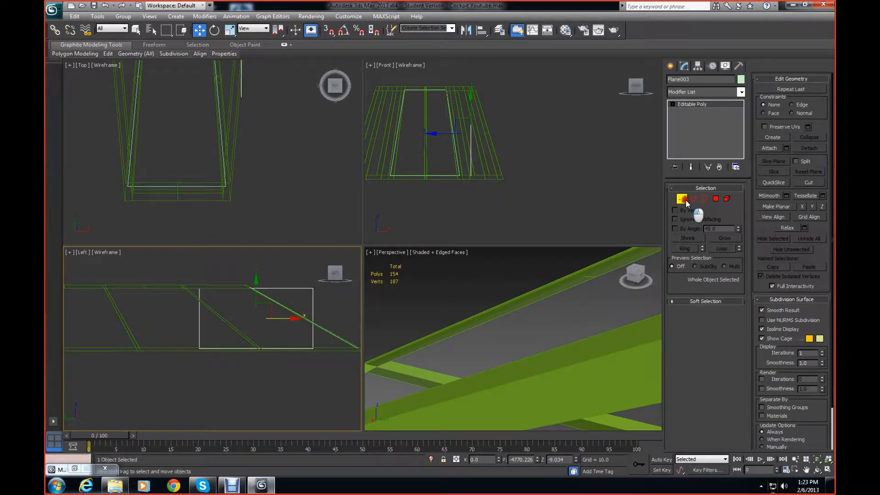
# - Move the side plane's upper and lower nose-end vertices onto the top and bottom ends of the frame's sloped front edge
pyautogui.moveTo(282, 320); pyautogui.dragTo(180, 325, button='middle')
pyautogui.moveTo(208, 287); pyautogui.dragTo(189, 292)
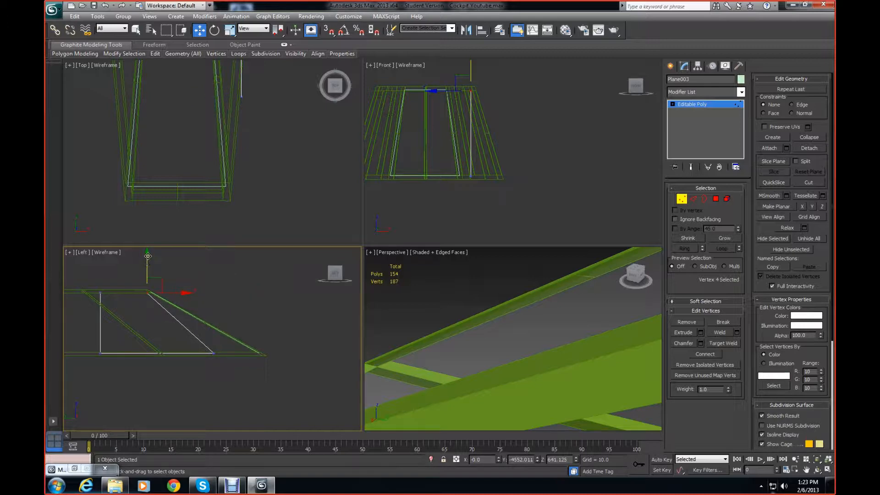
pyautogui.click(175, 365)
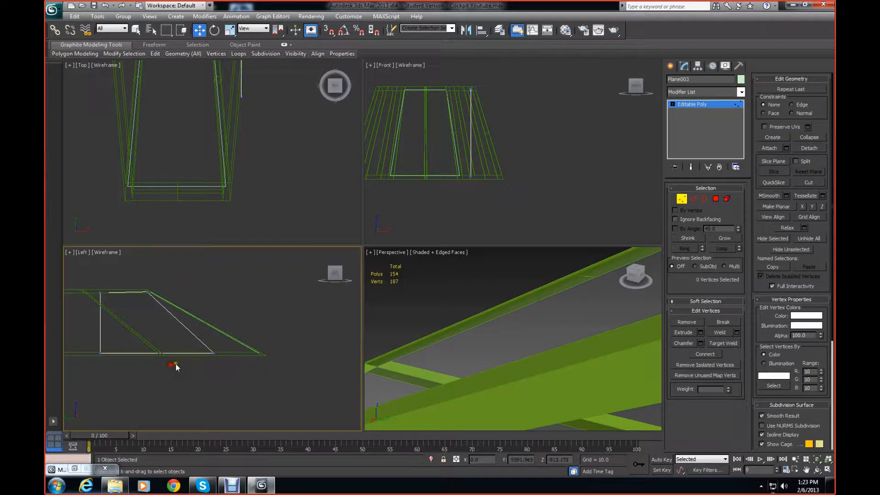
pyautogui.click(213, 353)
pyautogui.moveTo(256, 354); pyautogui.dragTo(302, 354)
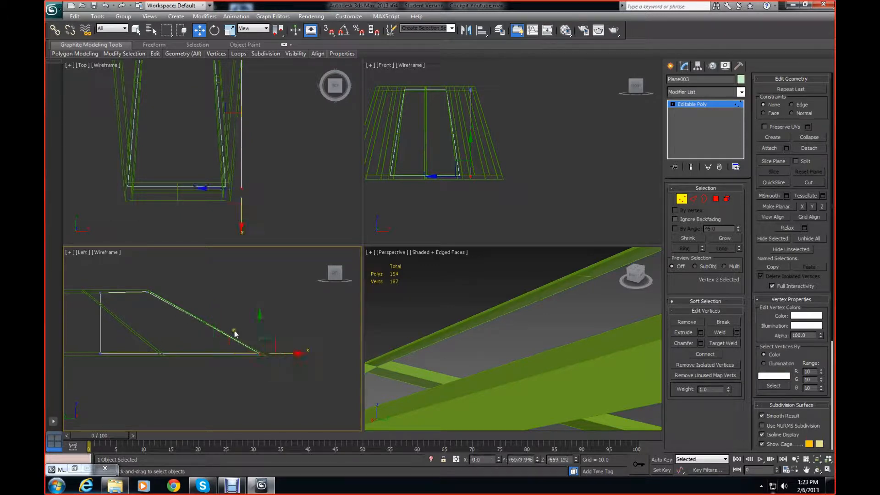
pyautogui.moveTo(260, 315); pyautogui.dragTo(260, 318)
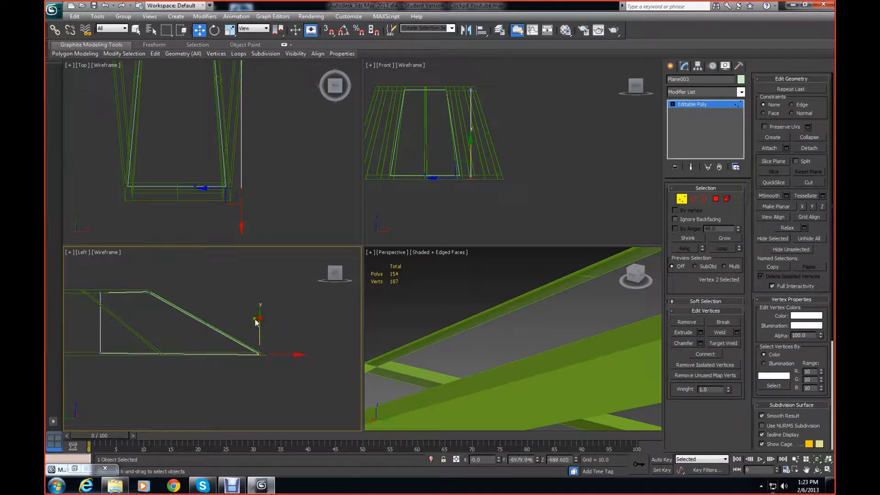
# - Move the side plane's two vertices opposite the nose along the frame to its far end post
pyautogui.moveTo(95, 378); pyautogui.dragTo(187, 379, button='middle')
pyautogui.click(161, 327)
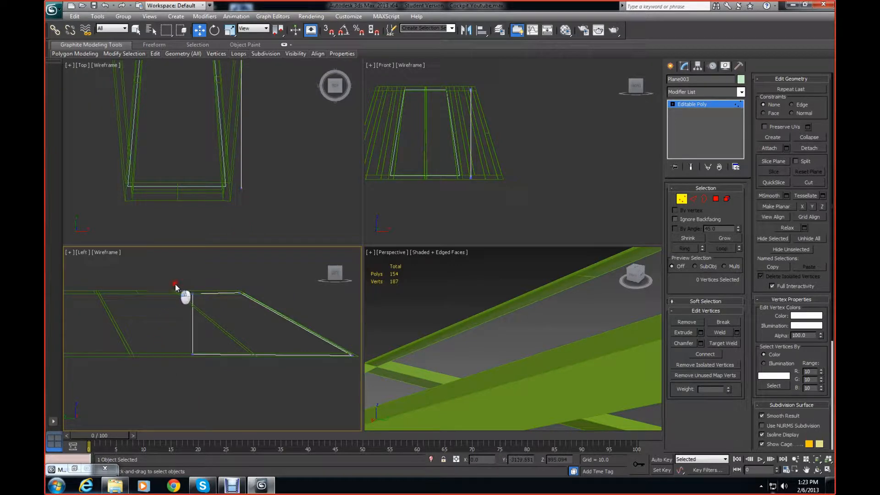
pyautogui.moveTo(175, 284); pyautogui.dragTo(205, 368)
pyautogui.moveTo(231, 323); pyautogui.dragTo(114, 346)
pyautogui.moveTo(115, 346); pyautogui.dragTo(243, 364, button='middle')
pyautogui.moveTo(259, 330); pyautogui.dragTo(224, 328)
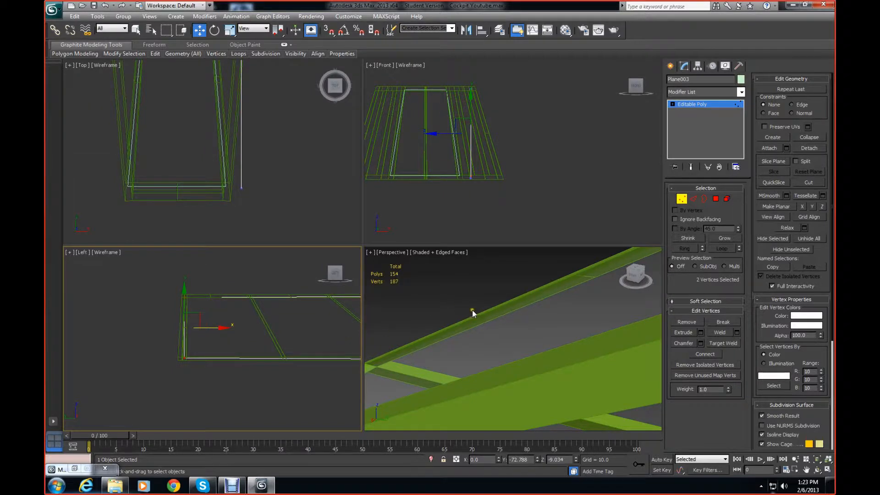
# - Move the side plane's lower nose-end vertex inward along X in the Top view to meet the narrow end's side rail
pyautogui.scroll(-4, 472, 310)
pyautogui.scroll(-3, 604, 294)
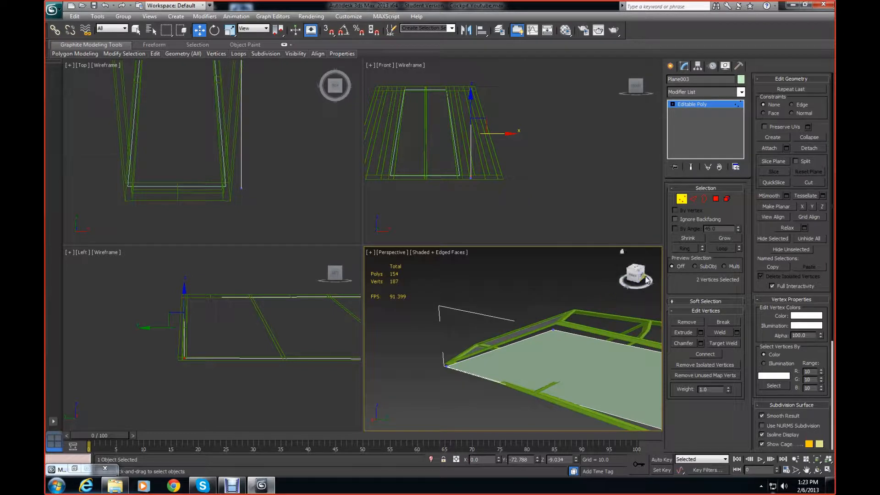
pyautogui.moveTo(647, 279); pyautogui.dragTo(389, 287)
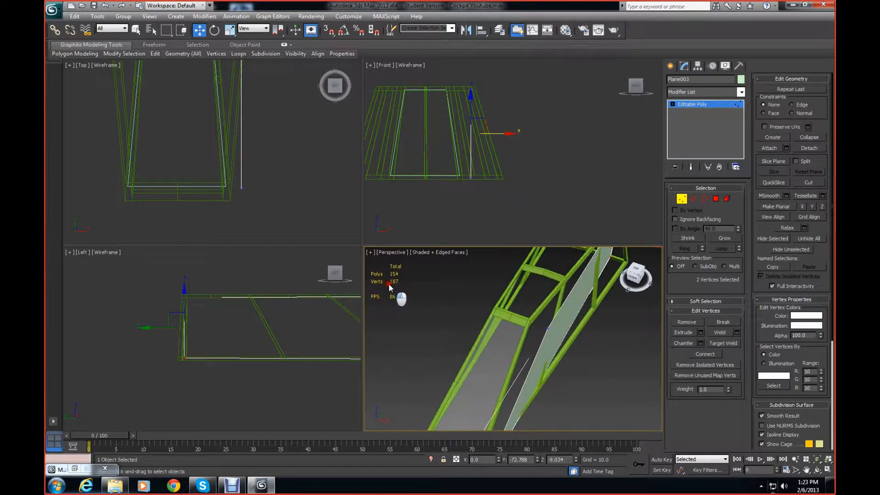
pyautogui.moveTo(589, 314); pyautogui.dragTo(521, 356, button='middle')
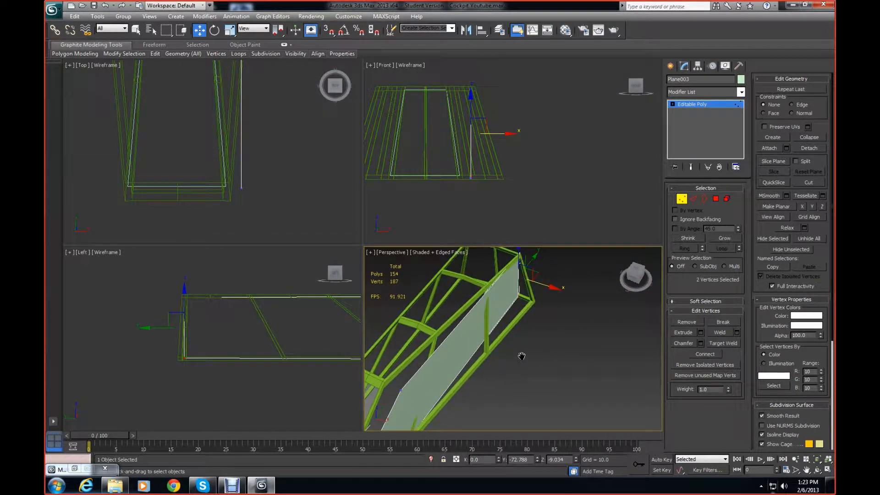
pyautogui.moveTo(236, 162); pyautogui.dragTo(220, 205, button='middle')
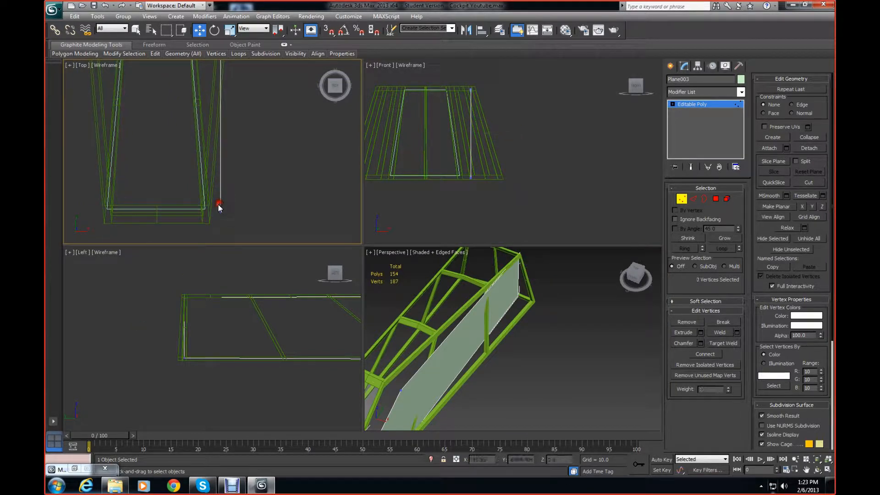
pyautogui.moveTo(253, 211); pyautogui.dragTo(242, 212)
pyautogui.moveTo(242, 212); pyautogui.dragTo(211, 249, button='middle')
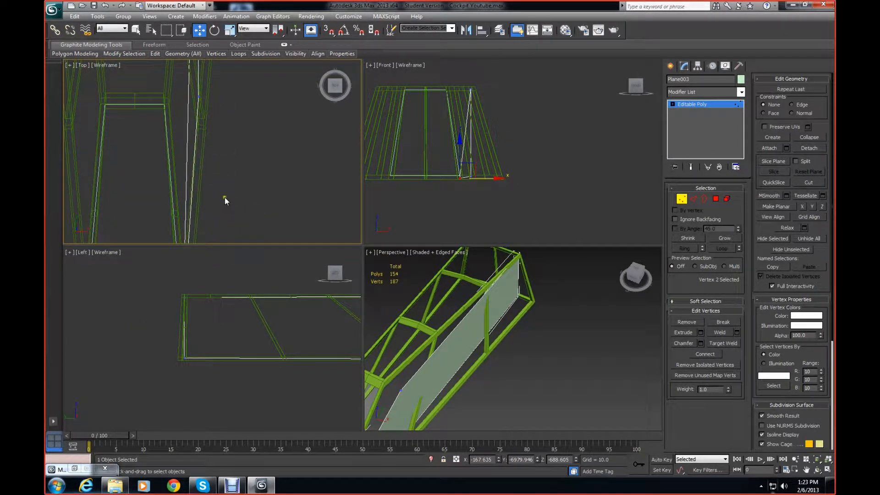
# - Move the side plane's upper narrow-end vertex inward along X in the Top view to meet the frame's upper rail
pyautogui.moveTo(224, 197); pyautogui.dragTo(228, 244, button='middle')
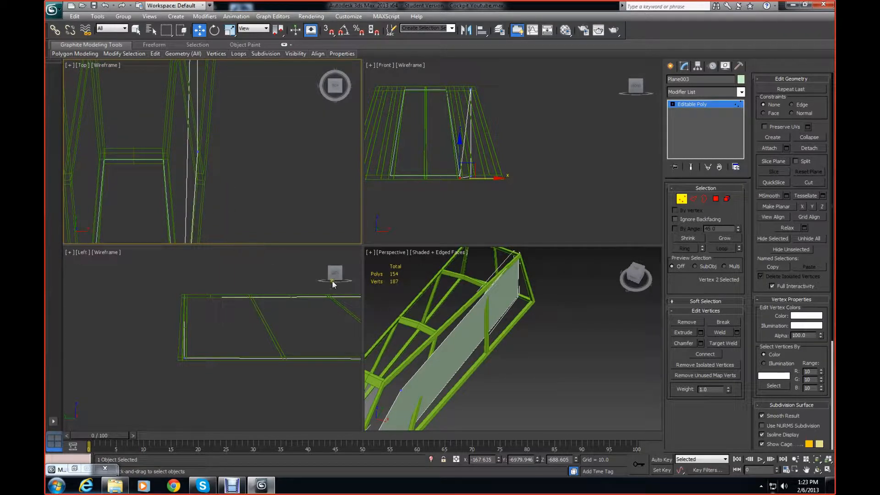
pyautogui.click(403, 387)
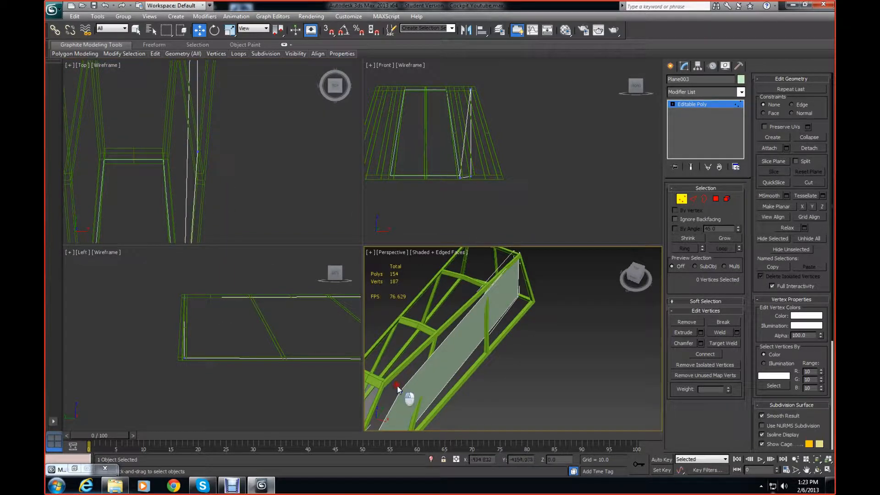
pyautogui.click(397, 386)
pyautogui.click(239, 154)
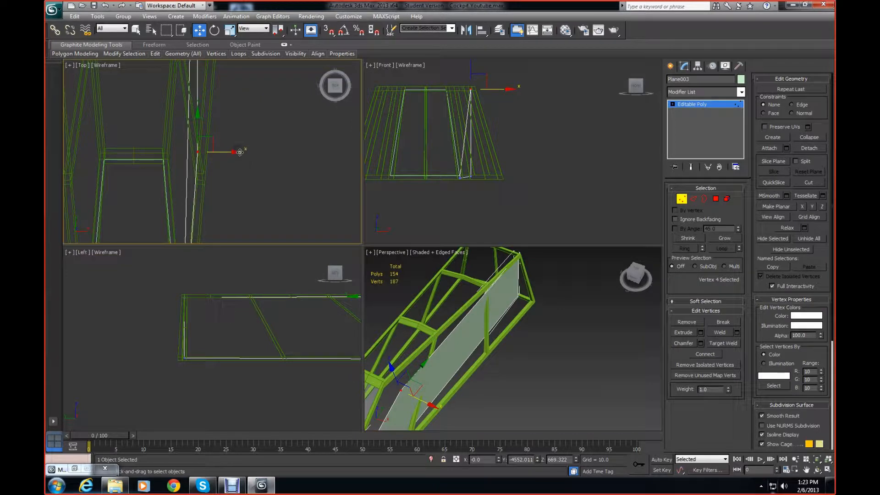
pyautogui.moveTo(239, 152); pyautogui.dragTo(208, 153)
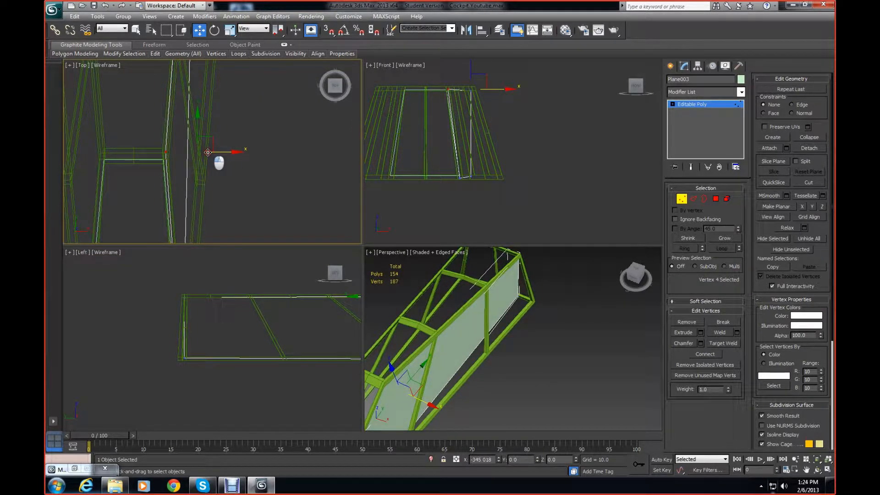
# - Move the side plane's lower wide-end vertex outward along X to the frame's lower corner and adjust the wide-end edge against the end post
pyautogui.moveTo(260, 97); pyautogui.dragTo(236, 219, button='middle')
pyautogui.moveTo(238, 152)
pyautogui.mouseDown(button='middle')
pyautogui.moveTo(232, 172)
pyautogui.moveTo(249, 222)
pyautogui.mouseUp(button='middle')
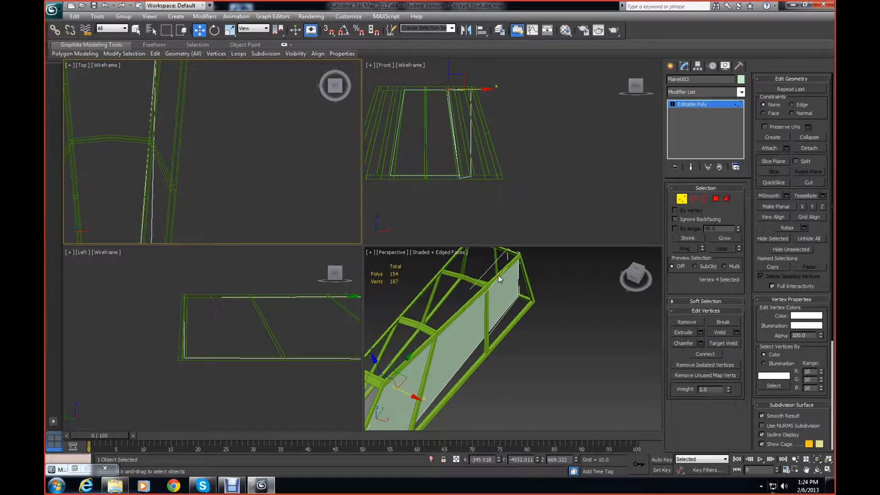
pyautogui.click(570, 332)
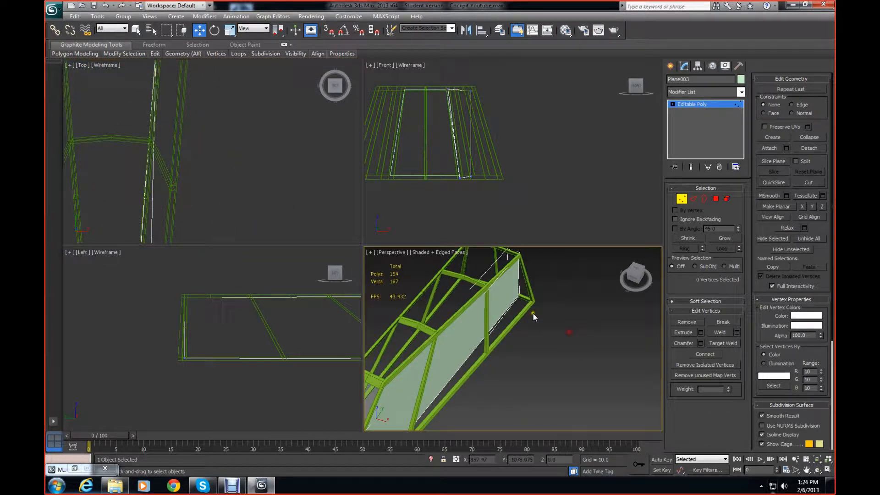
pyautogui.click(518, 292)
pyautogui.moveTo(119, 124); pyautogui.dragTo(192, 150, button='middle')
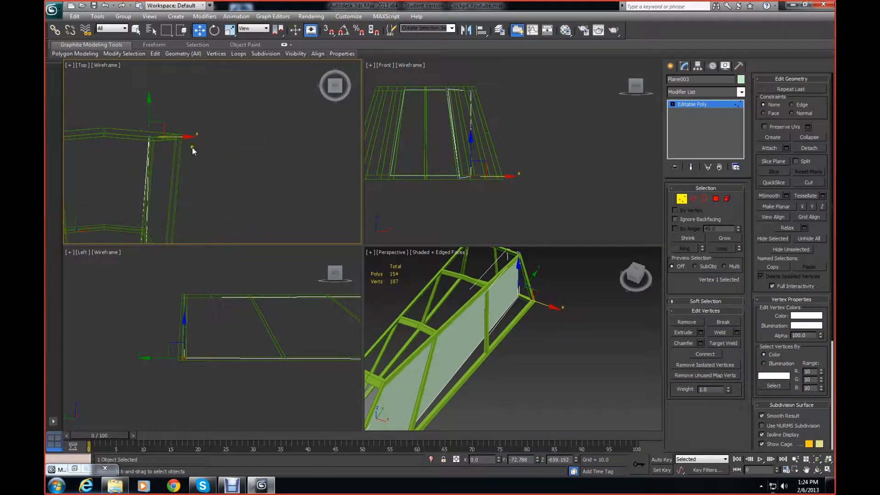
pyautogui.moveTo(186, 137); pyautogui.dragTo(217, 137)
pyautogui.click(246, 171)
pyautogui.moveTo(133, 123); pyautogui.dragTo(198, 145)
pyautogui.moveTo(158, 122); pyautogui.dragTo(154, 104)
# - Examine the side plane's fit against the frame's rails and end posts from several angles in the Perspective view
pyautogui.click(547, 346)
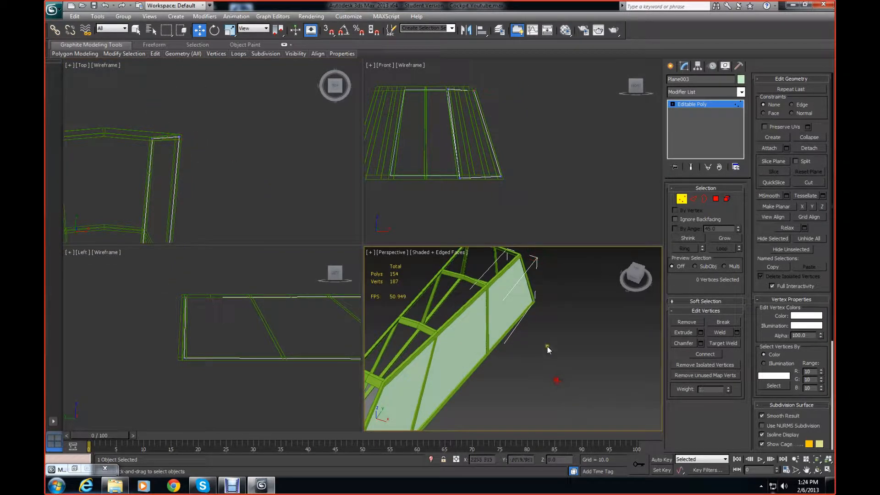
pyautogui.moveTo(638, 285)
pyautogui.mouseDown()
pyautogui.moveTo(623, 269)
pyautogui.moveTo(624, 285)
pyautogui.mouseUp()
pyautogui.moveTo(574, 317); pyautogui.dragTo(552, 300, button='middle')
pyautogui.scroll(5, 557, 288)
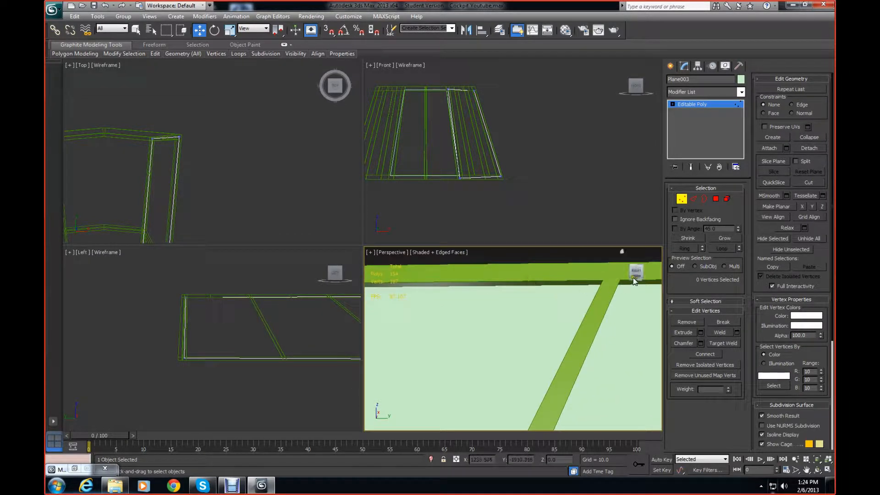
pyautogui.moveTo(634, 278); pyautogui.dragTo(635, 282)
pyautogui.moveTo(593, 346); pyautogui.dragTo(474, 336, button='middle')
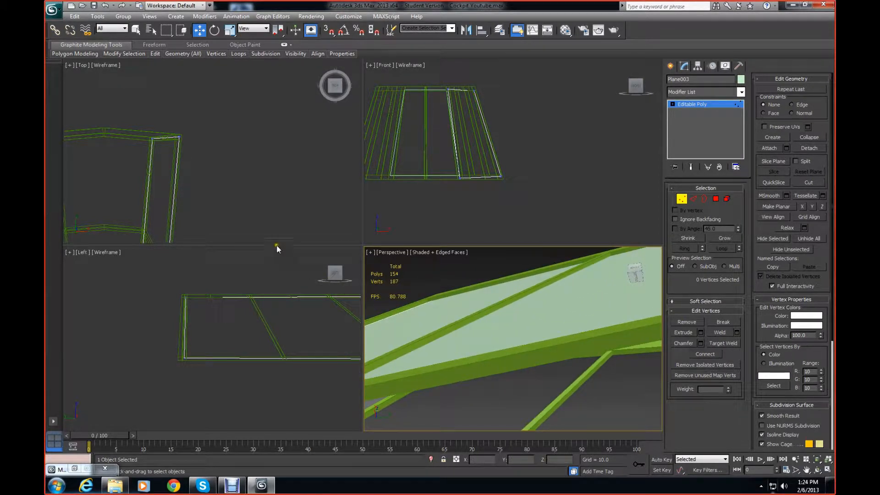
pyautogui.scroll(-4, 476, 306)
pyautogui.moveTo(555, 319); pyautogui.dragTo(514, 337, button='middle')
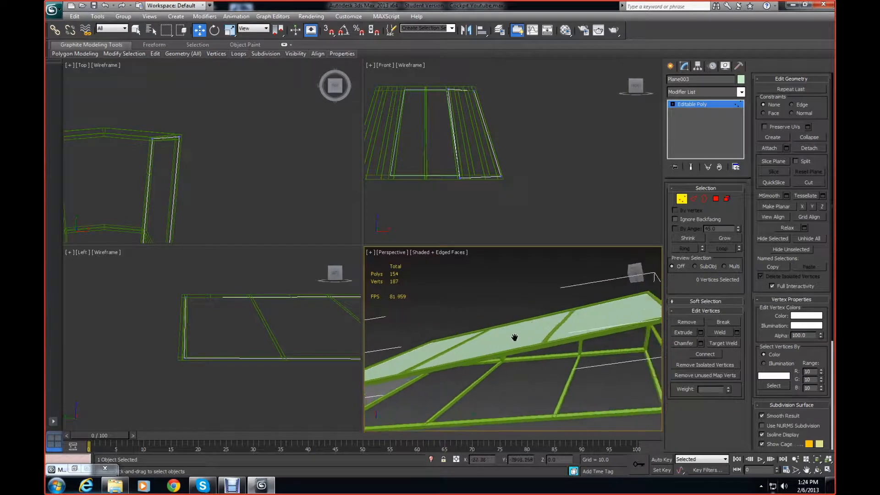
pyautogui.moveTo(635, 274)
pyautogui.mouseDown()
pyautogui.moveTo(650, 290)
pyautogui.moveTo(372, 307)
pyautogui.moveTo(381, 315)
pyautogui.moveTo(379, 286)
pyautogui.moveTo(372, 292)
pyautogui.moveTo(636, 271)
pyautogui.mouseUp()
pyautogui.moveTo(216, 175); pyautogui.dragTo(253, 132, button='middle')
pyautogui.scroll(-2, 285, 146)
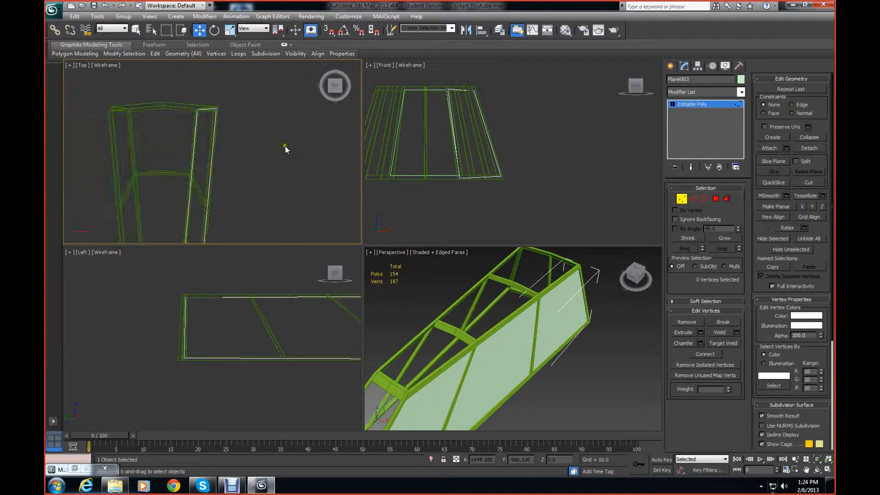
# - Leave vertex editing and select the side plane as a whole object
pyautogui.click(681, 199)
pyautogui.click(207, 157)
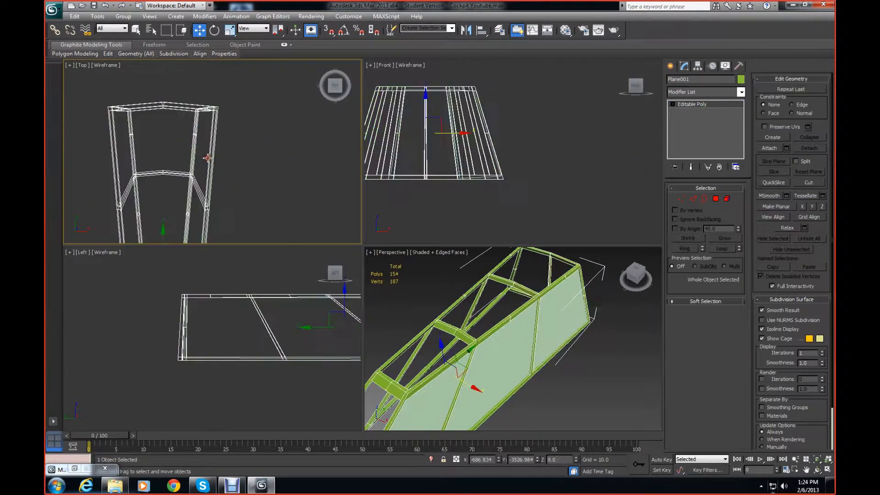
pyautogui.click(576, 277)
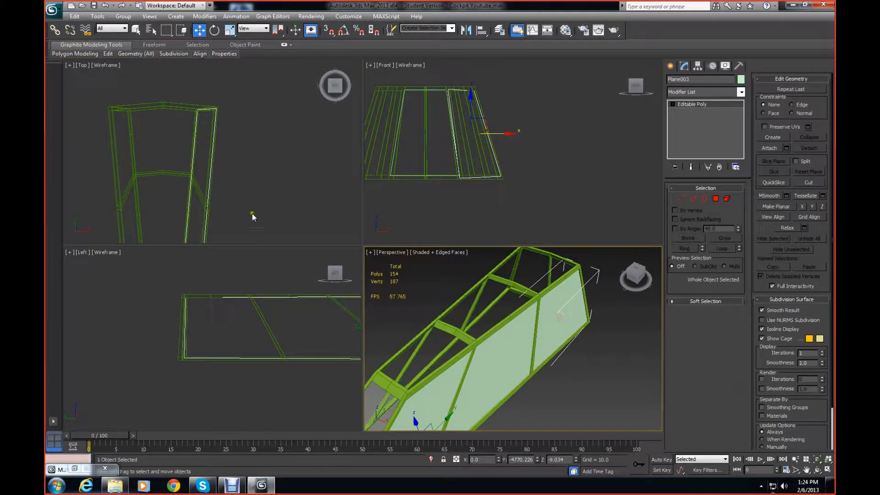
pyautogui.scroll(-3, 252, 183)
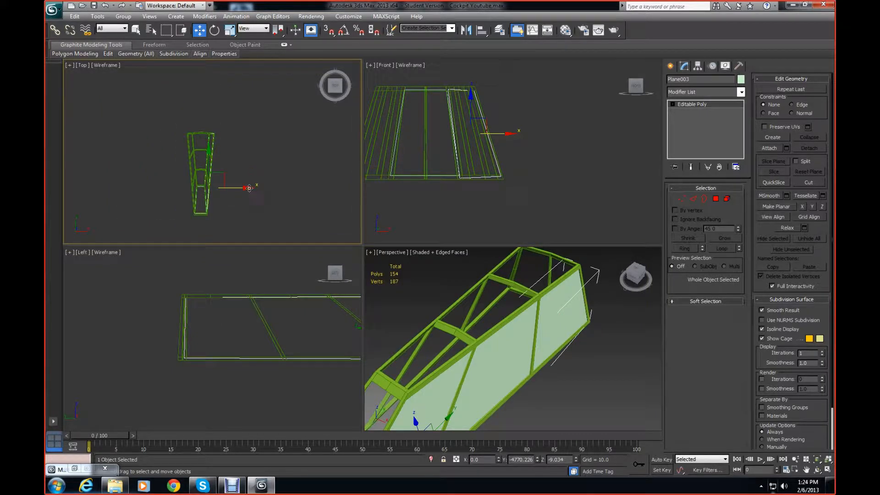
pyautogui.keyDown('shift'); pyautogui.moveTo(255, 189); pyautogui.dragTo(228, 186); pyautogui.keyUp('shift')
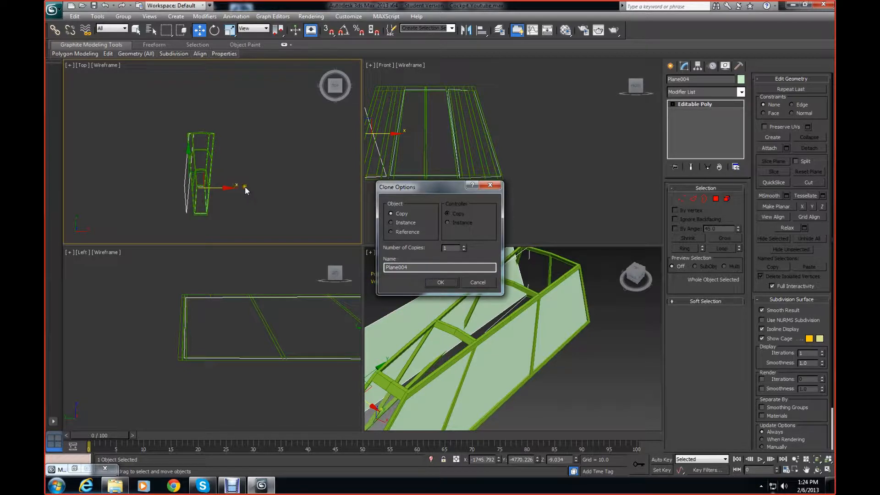
pyautogui.click(488, 284)
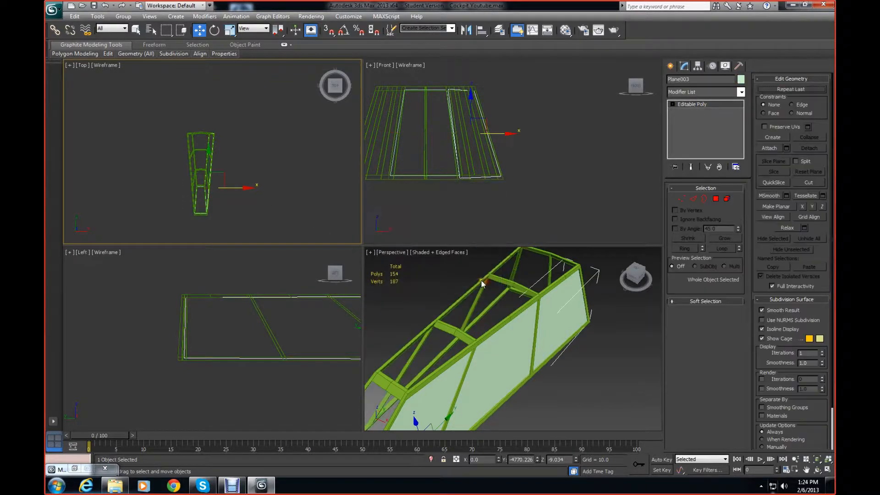
pyautogui.click(739, 94)
pyautogui.scroll(-15, 755, 165)
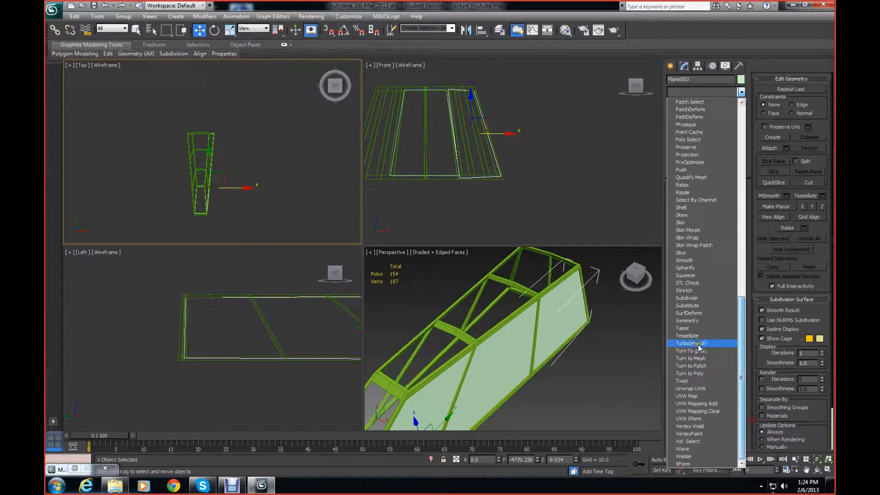
pyautogui.click(688, 321)
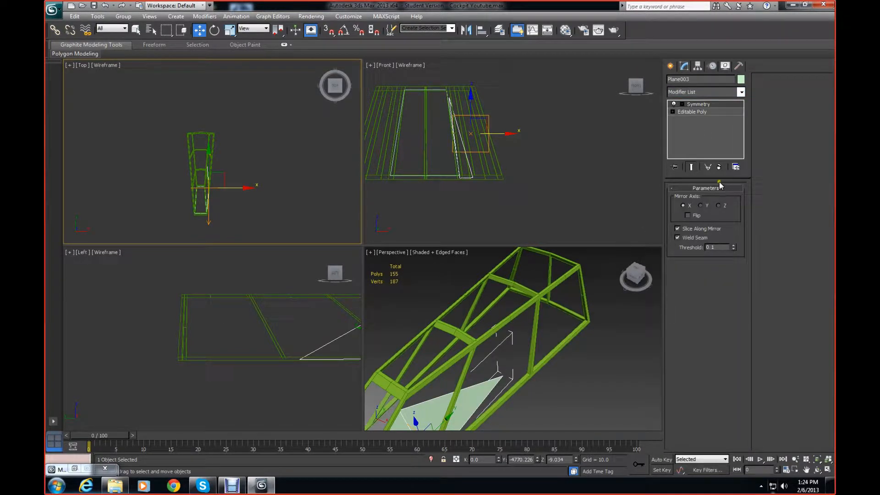
pyautogui.hotkey('ctrl', 'z')
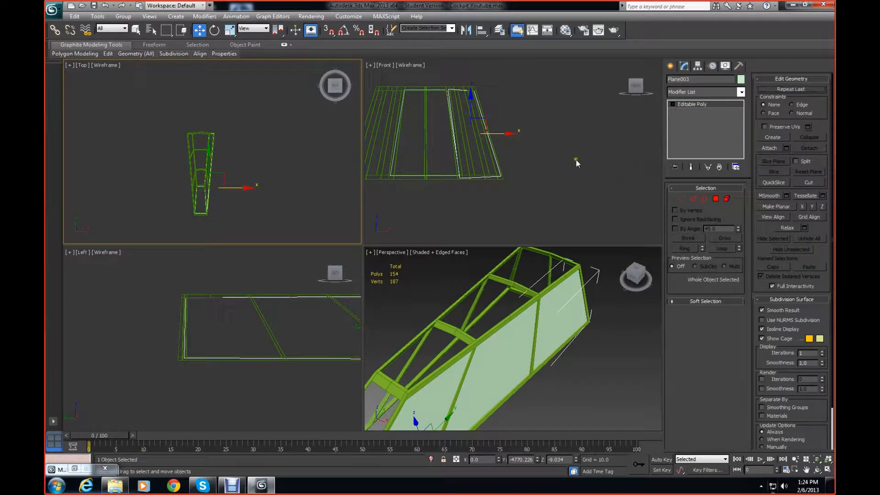
# - Apply Reset XForm to the side plane and collapse the resulting modifier into its Editable Poly
pyautogui.click(696, 66)
pyautogui.click(738, 65)
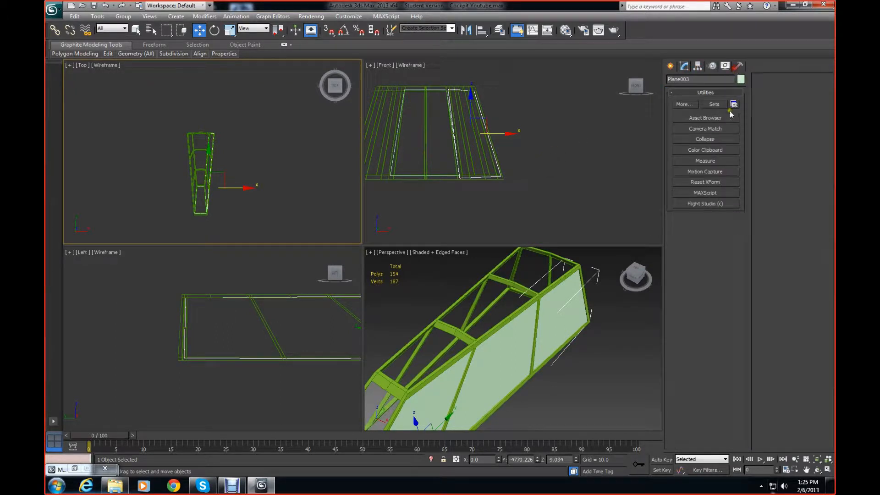
pyautogui.click(718, 183)
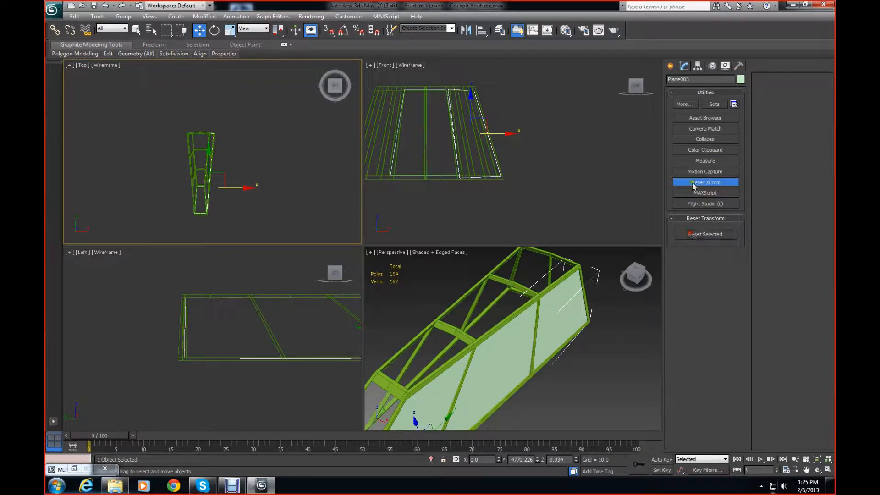
pyautogui.click(684, 66)
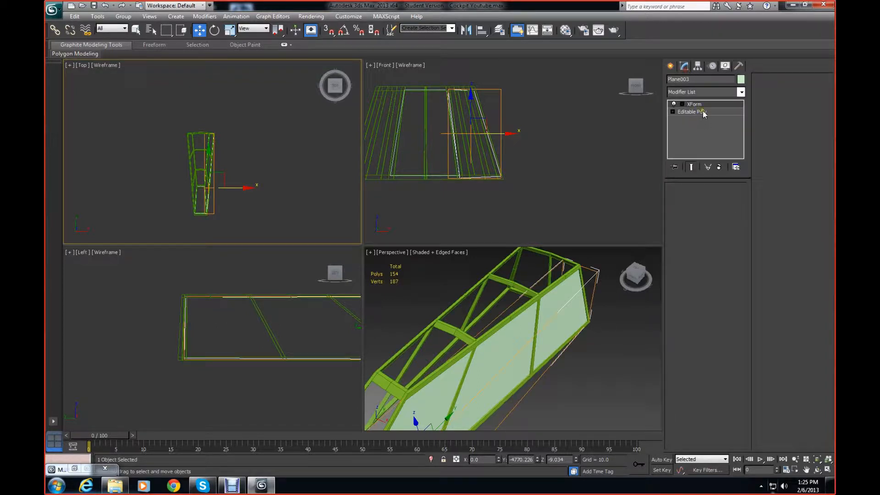
pyautogui.click(703, 105)
pyautogui.rightClick(704, 109)
pyautogui.click(725, 188)
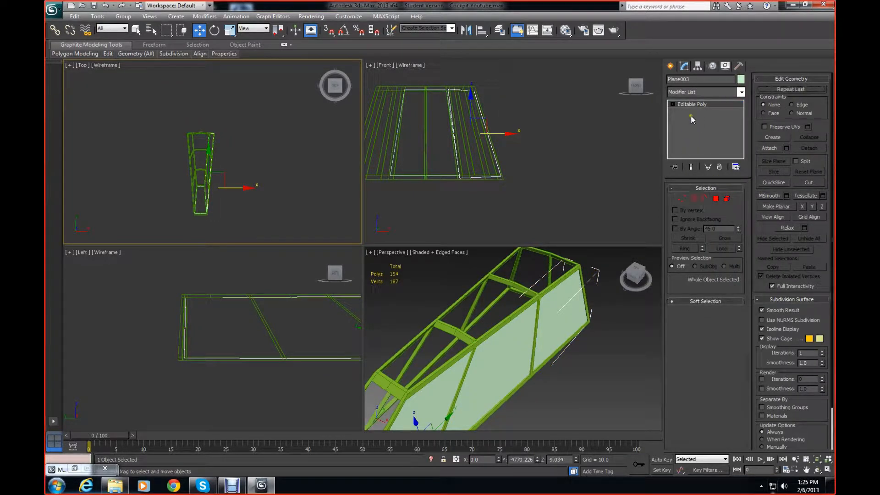
# - Center the side plane's pivot to the object and leave pivot editing
pyautogui.click(697, 67)
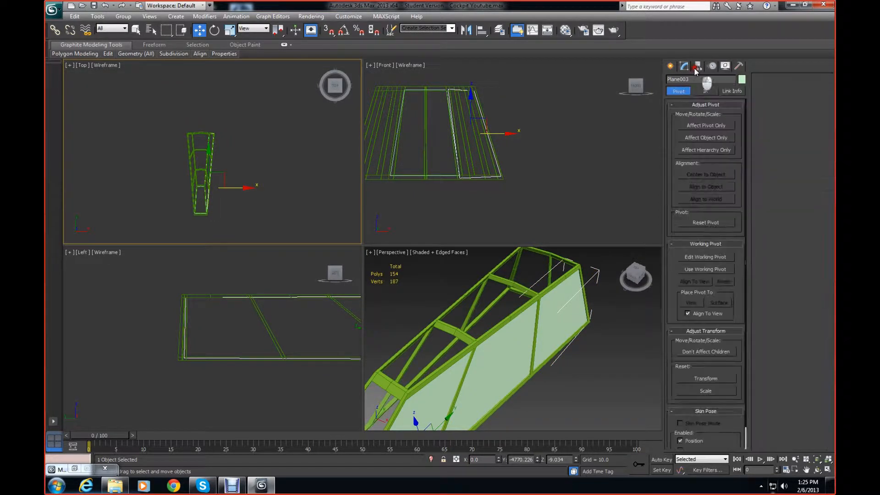
pyautogui.click(713, 128)
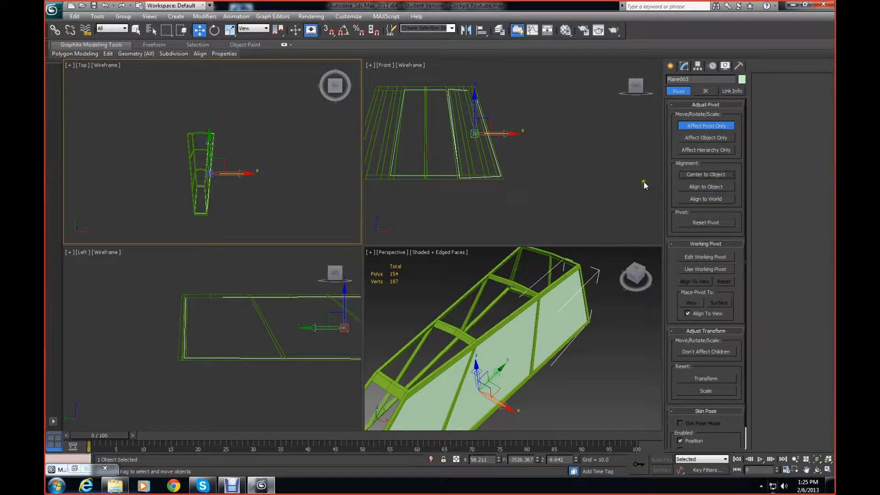
pyautogui.scroll(3, 248, 194)
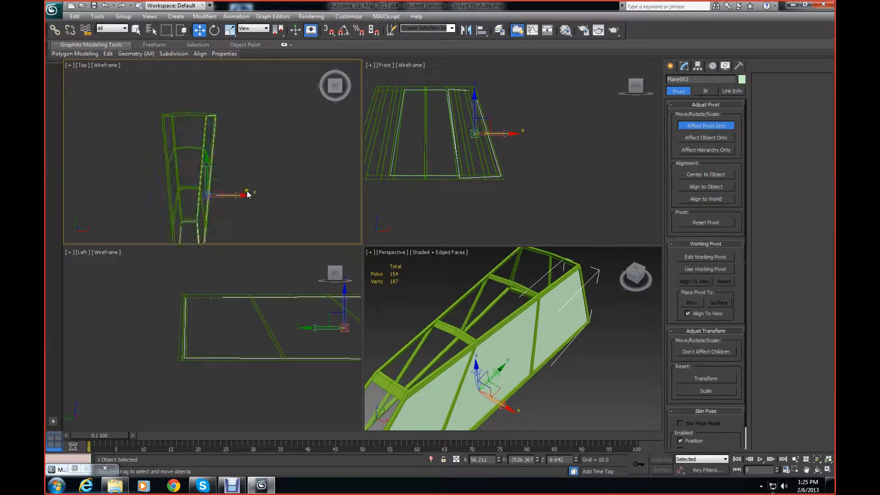
pyautogui.scroll(3, 247, 188)
pyautogui.scroll(-3, 246, 188)
pyautogui.click(678, 92)
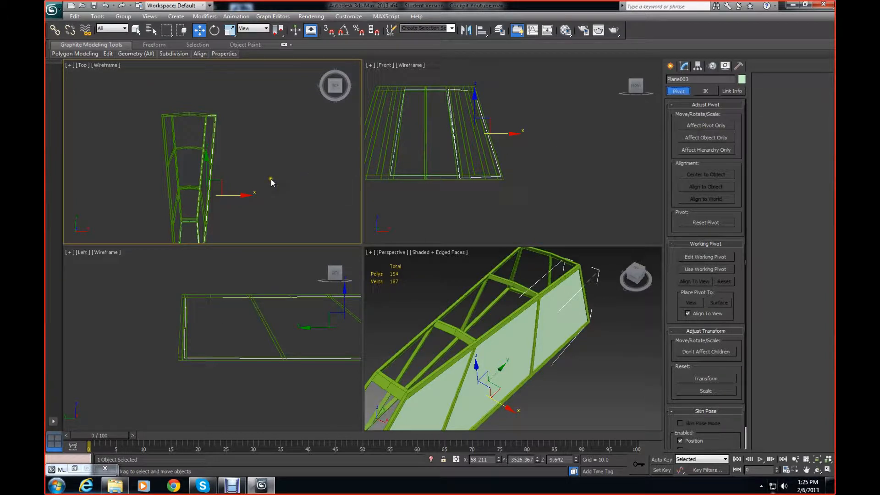
pyautogui.moveTo(271, 183); pyautogui.dragTo(285, 131, button='middle')
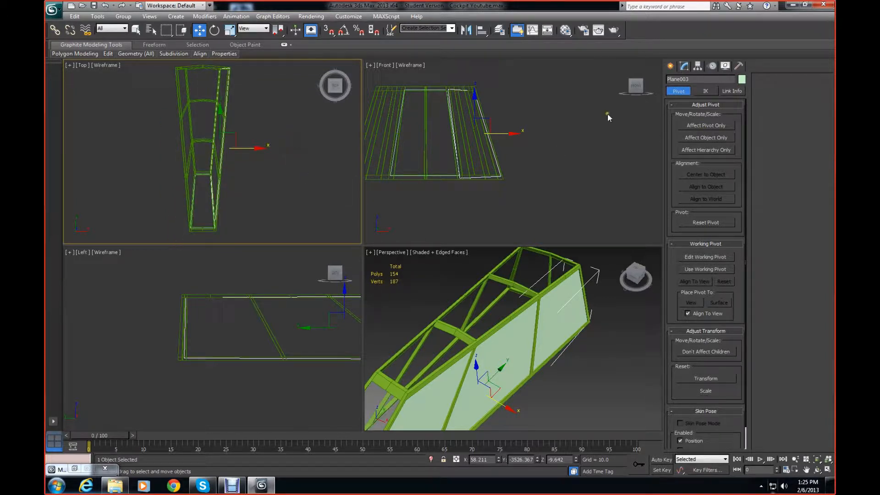
# - Add a Symmetry modifier with mirror axis X to the side plane
pyautogui.click(670, 66)
pyautogui.click(684, 66)
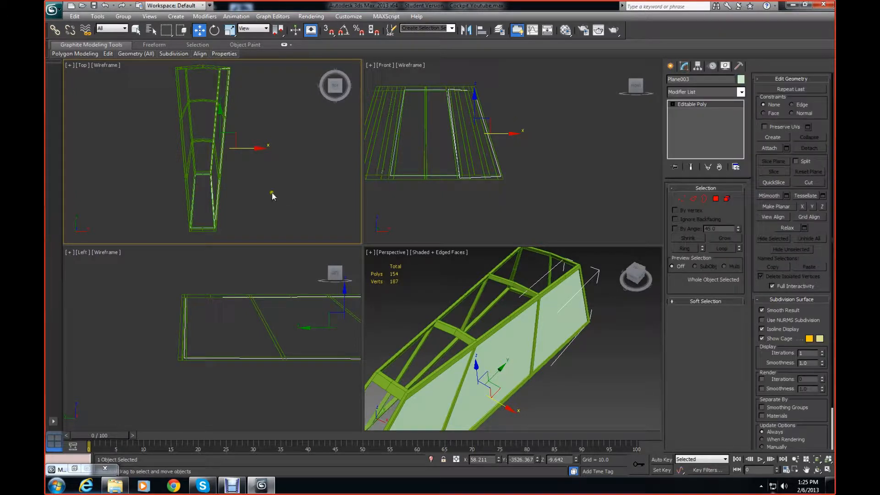
pyautogui.click(741, 92)
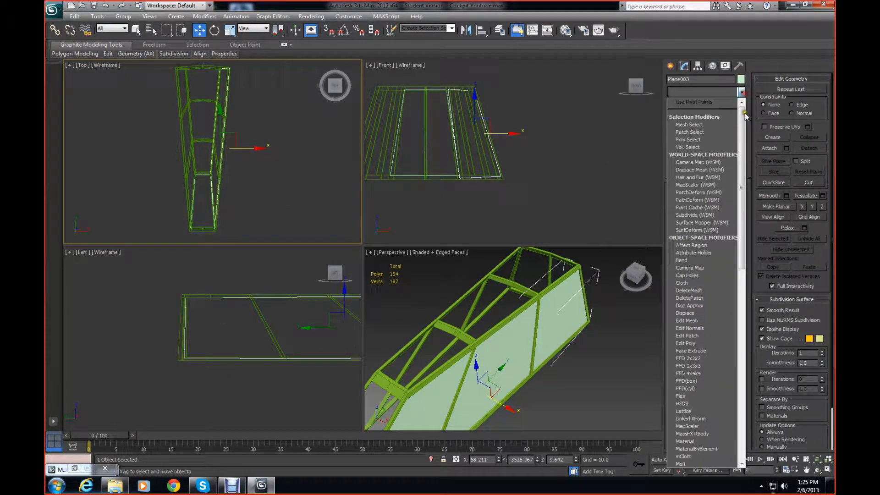
pyautogui.moveTo(741, 215); pyautogui.dragTo(758, 410)
pyautogui.click(692, 321)
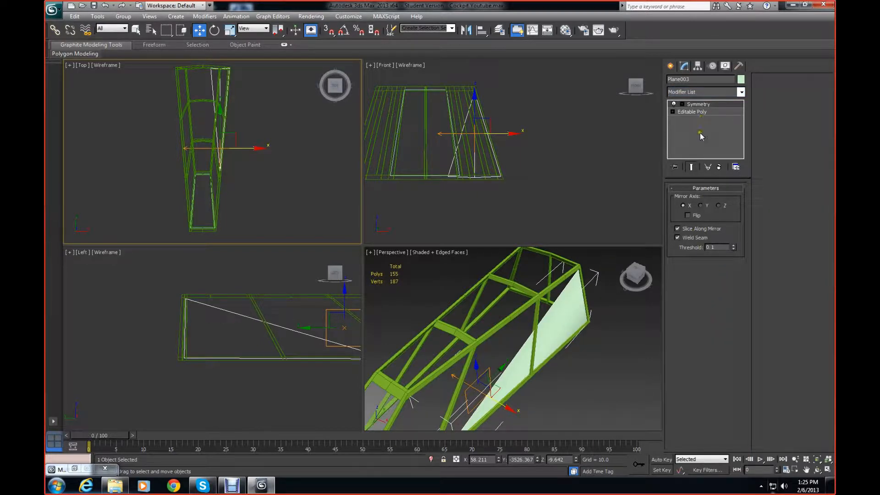
# - Move the Symmetry modifier's mirror along X to the frame's centerline, creating a matching panel on the opposite side
pyautogui.click(683, 104)
pyautogui.click(698, 111)
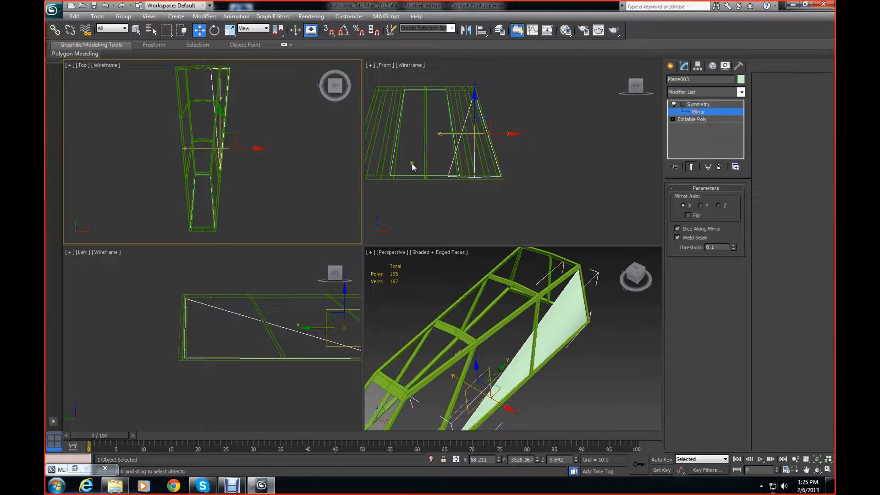
pyautogui.rightClick(287, 157)
pyautogui.click(247, 185)
pyautogui.moveTo(255, 148); pyautogui.dragTo(239, 148)
pyautogui.moveTo(427, 271); pyautogui.dragTo(499, 275, button='middle')
pyautogui.scroll(4, 513, 275)
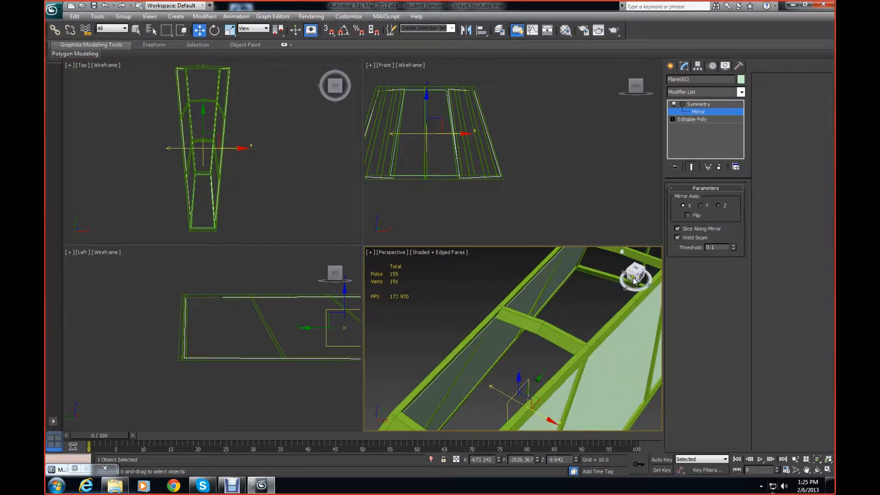
pyautogui.moveTo(640, 277); pyautogui.dragTo(368, 252)
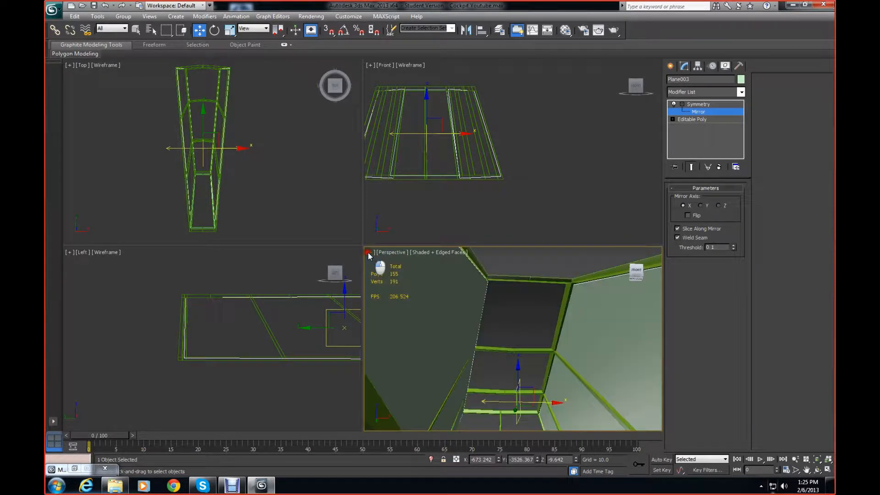
# - Nudge the Symmetry modifier's mirror slightly along X to line up the mirrored panel with the frame's opposite side
pyautogui.scroll(5, 246, 212)
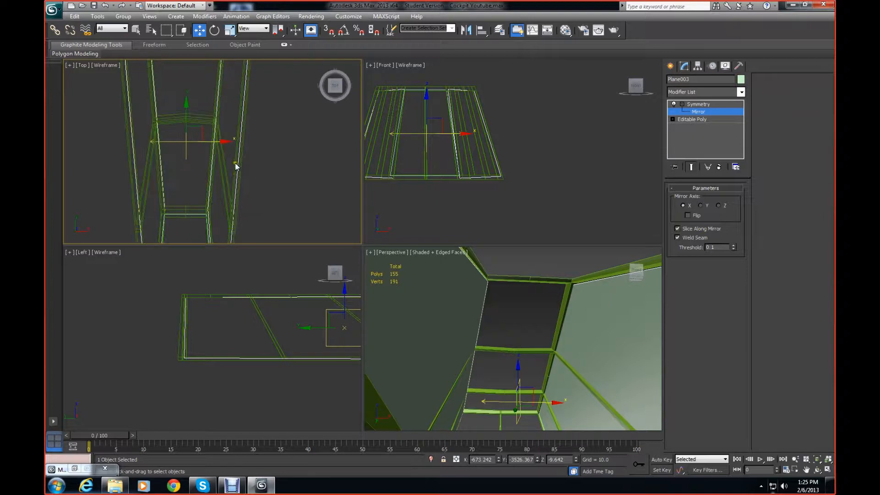
pyautogui.moveTo(227, 141); pyautogui.dragTo(226, 141)
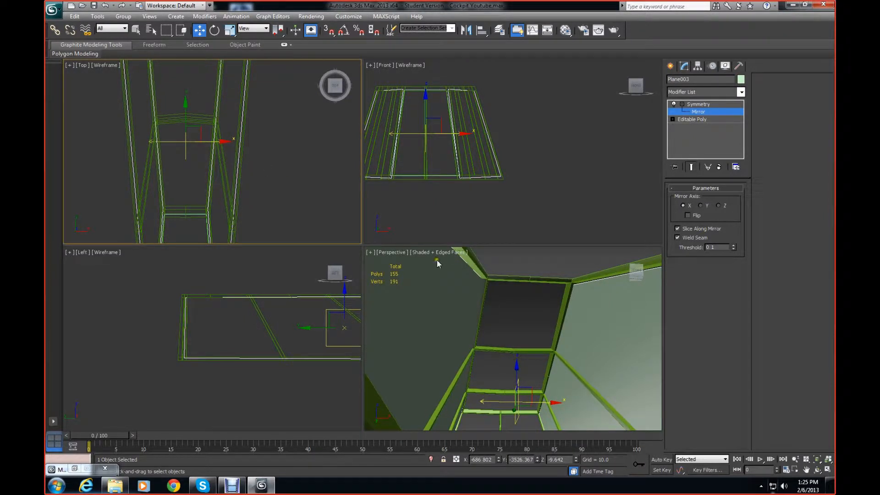
pyautogui.scroll(-5, 498, 306)
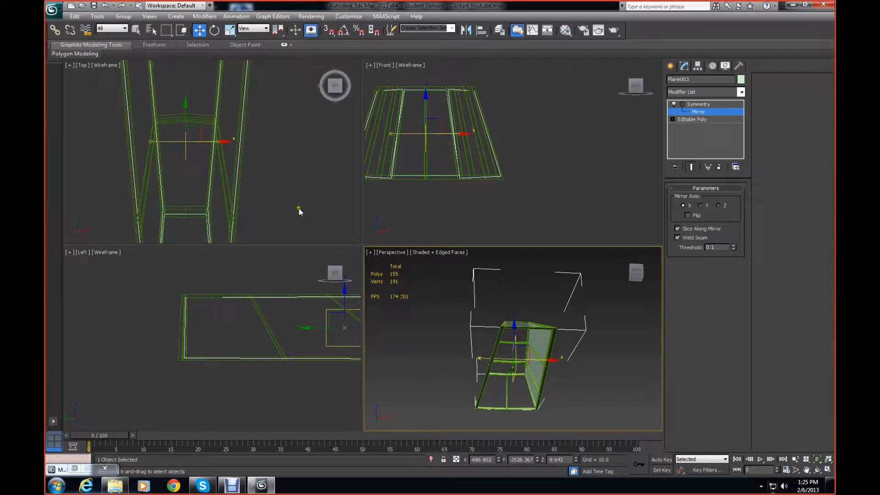
pyautogui.click(298, 197)
pyautogui.press('g')
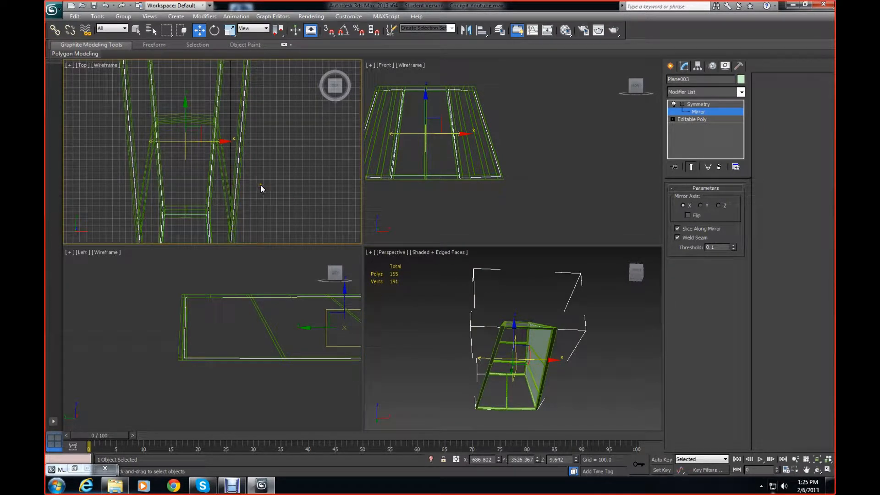
pyautogui.scroll(-3, 261, 186)
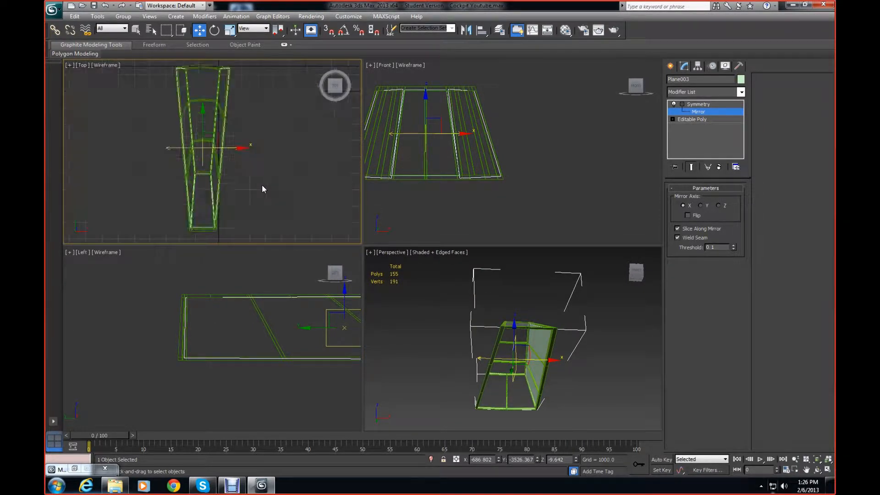
pyautogui.moveTo(634, 274)
pyautogui.mouseDown()
pyautogui.moveTo(640, 307)
pyautogui.moveTo(628, 306)
pyautogui.moveTo(631, 280)
pyautogui.moveTo(654, 294)
pyautogui.moveTo(637, 279)
pyautogui.moveTo(616, 286)
pyautogui.moveTo(625, 271)
pyautogui.moveTo(631, 286)
pyautogui.mouseUp()
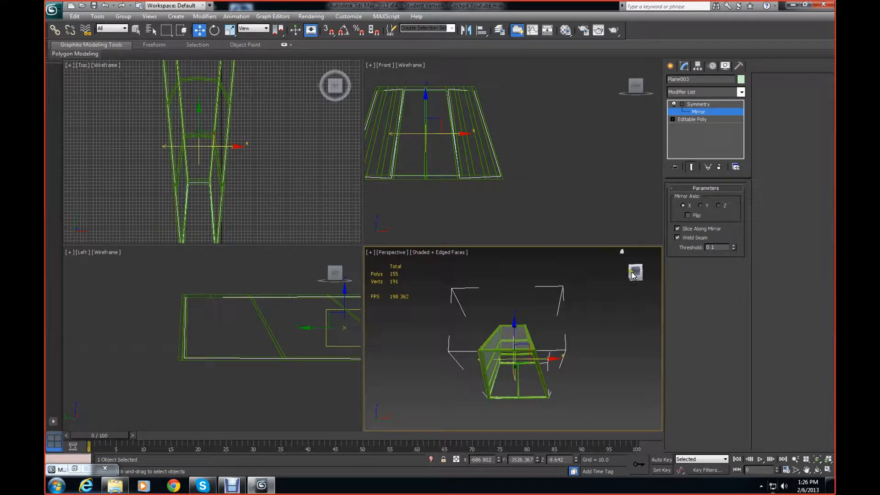
# - Leave the mirror sub-object level and remove the Symmetry modifier from the side plane
pyautogui.click(700, 113)
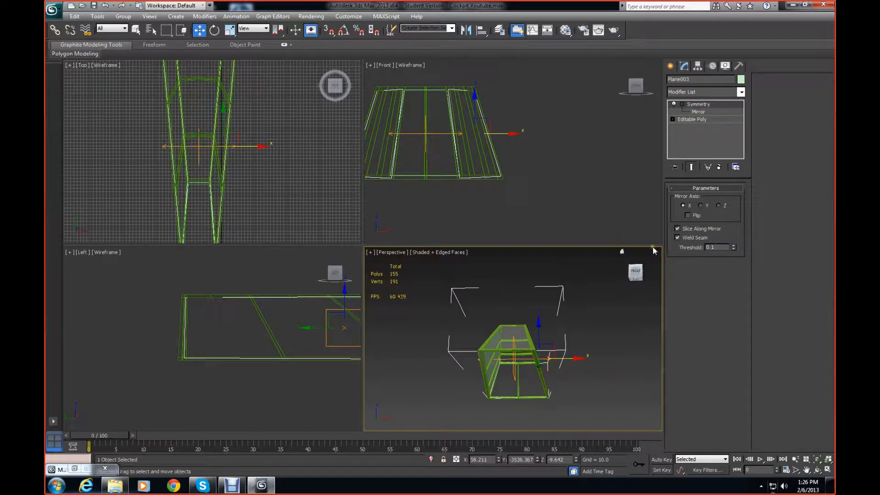
pyautogui.click(698, 104)
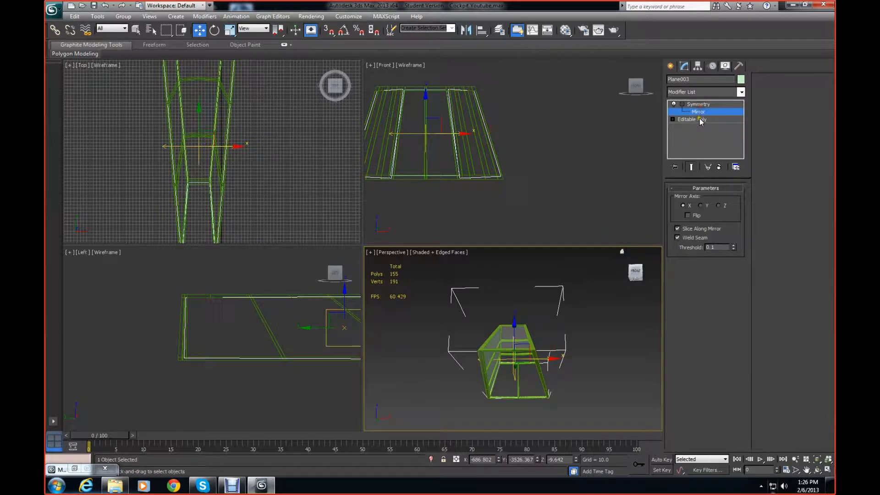
pyautogui.click(718, 167)
pyautogui.moveTo(635, 272); pyautogui.dragTo(634, 301)
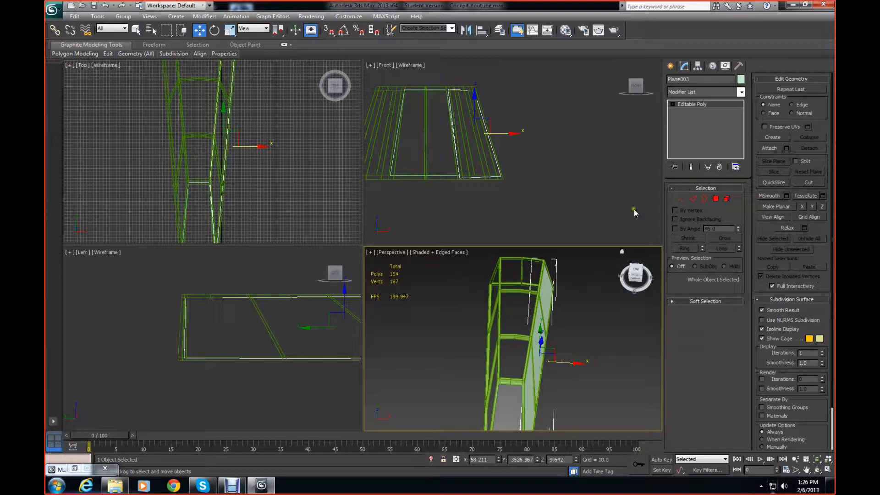
pyautogui.scroll(-4, 460, 305)
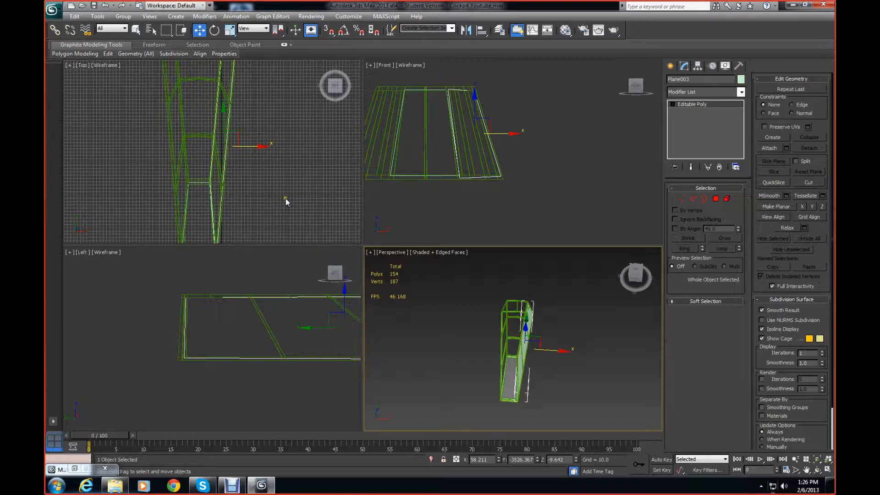
# - Select the cockpit frame and set its X and Y positions to 0
pyautogui.click(511, 319)
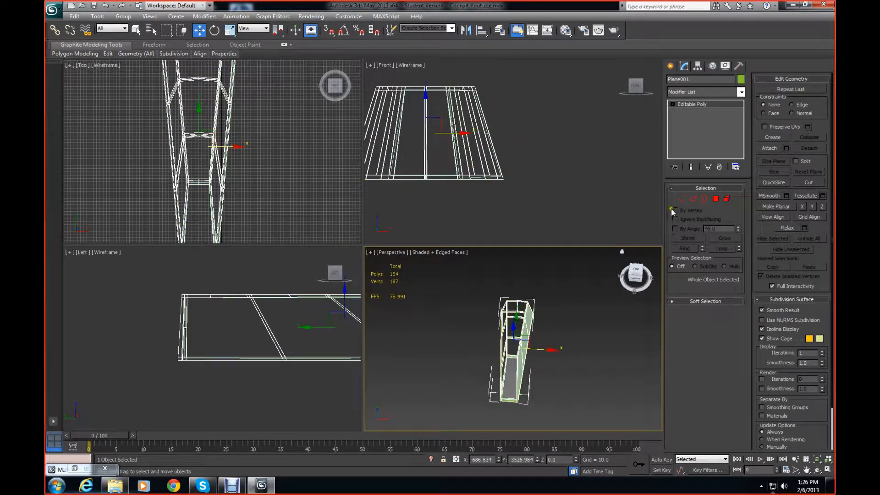
pyautogui.rightClick(498, 459)
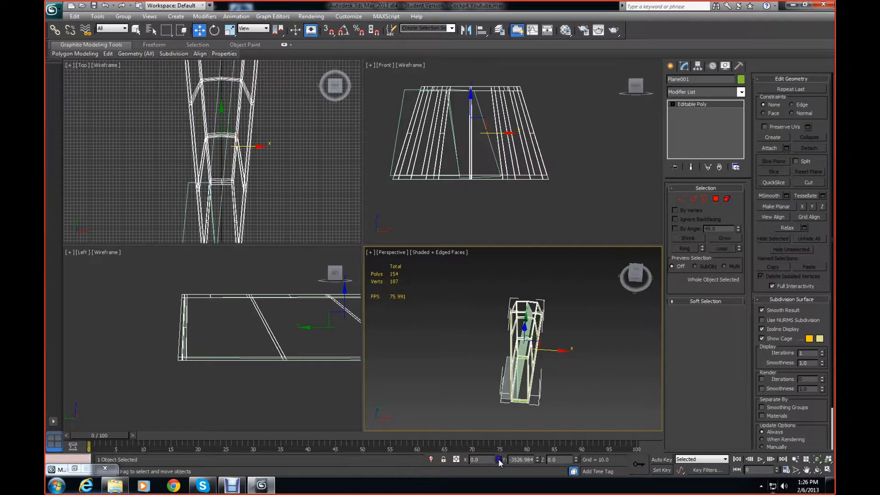
pyautogui.rightClick(534, 459)
pyautogui.scroll(-3, 203, 304)
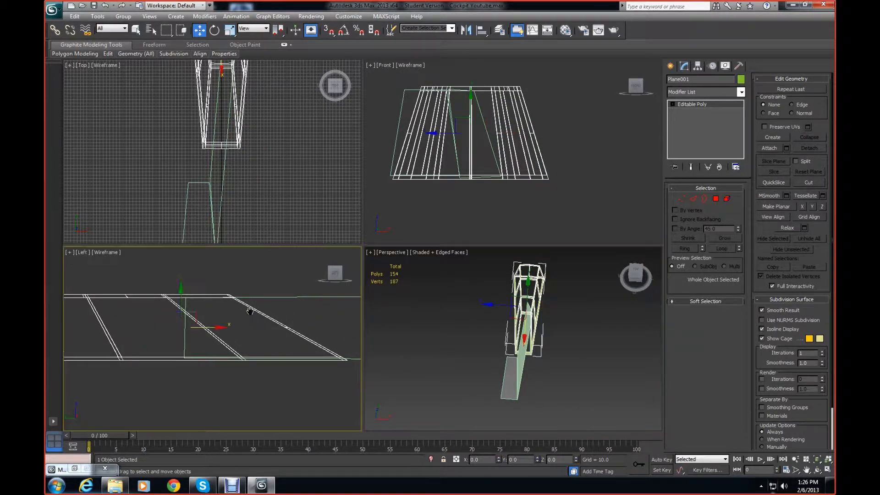
pyautogui.scroll(-5, 263, 209)
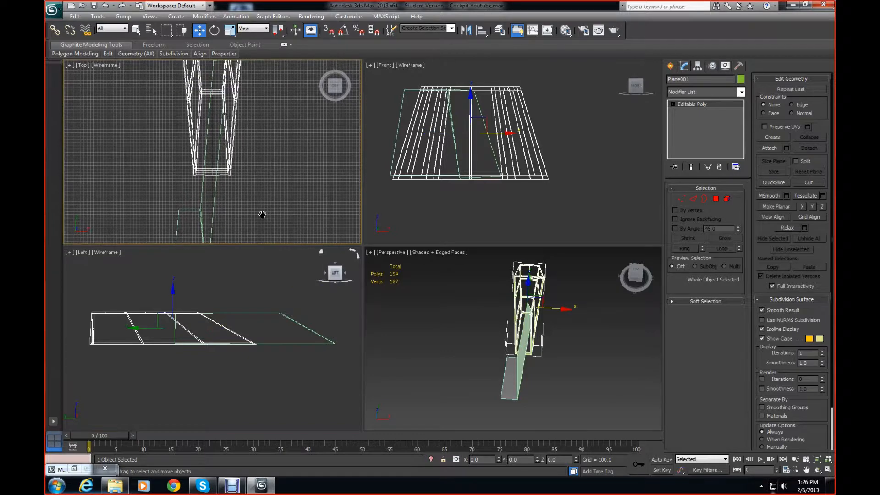
pyautogui.scroll(-3, 264, 206)
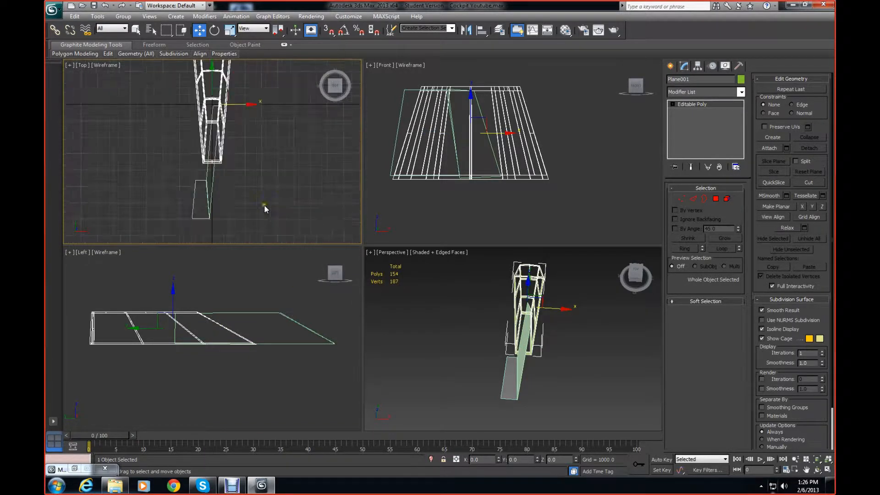
pyautogui.scroll(3, 264, 206)
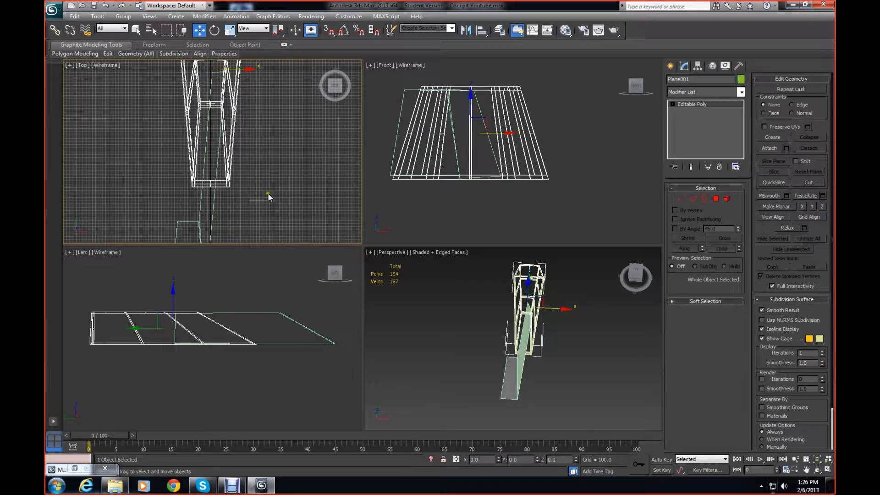
pyautogui.moveTo(268, 196); pyautogui.dragTo(269, 265, button='middle')
pyautogui.scroll(-3, 271, 253)
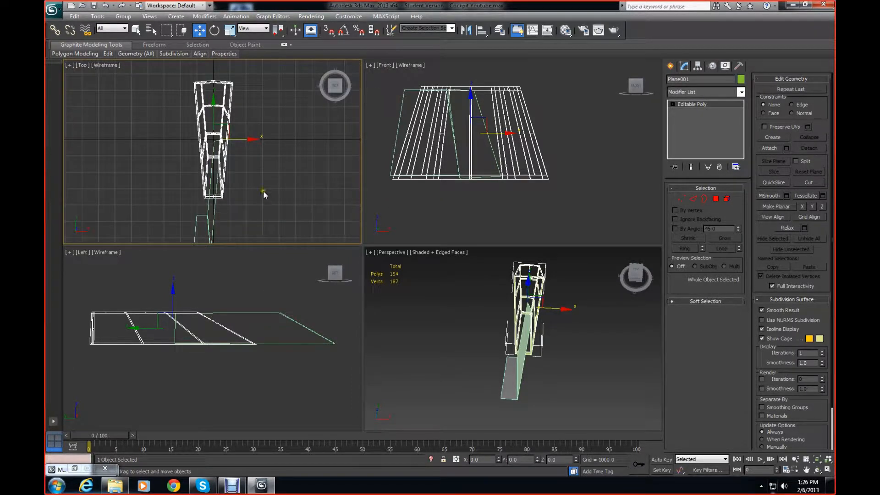
# - Select the polygons on the negative X half of the cockpit frame, delete them, and leave polygon editing
pyautogui.click(193, 113)
pyautogui.moveTo(172, 65); pyautogui.dragTo(212, 207)
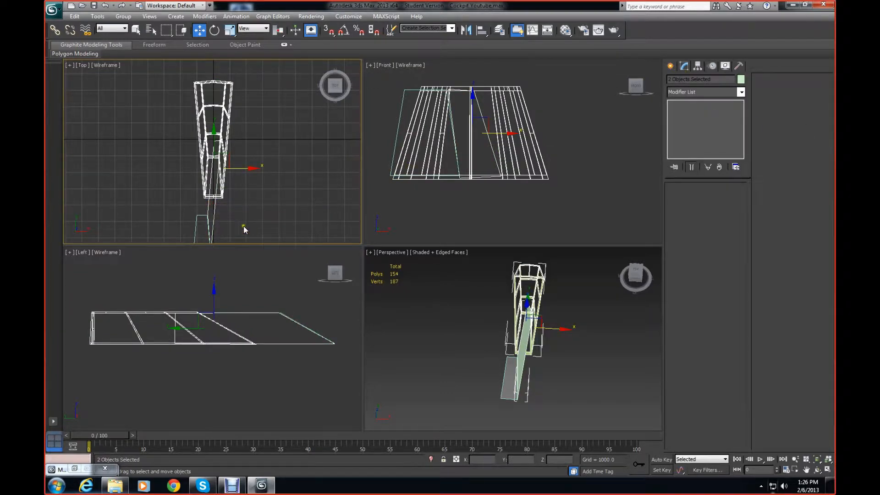
pyautogui.click(243, 229)
pyautogui.click(210, 194)
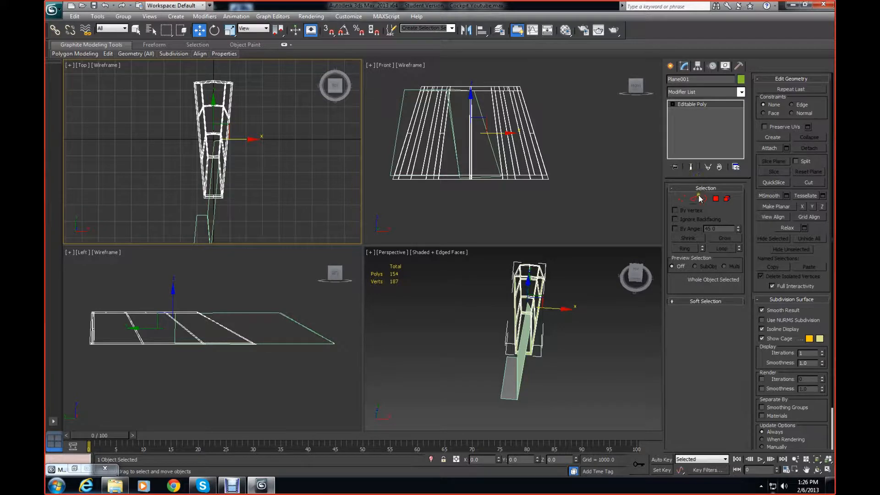
pyautogui.click(715, 198)
pyautogui.moveTo(156, 72); pyautogui.dragTo(213, 206)
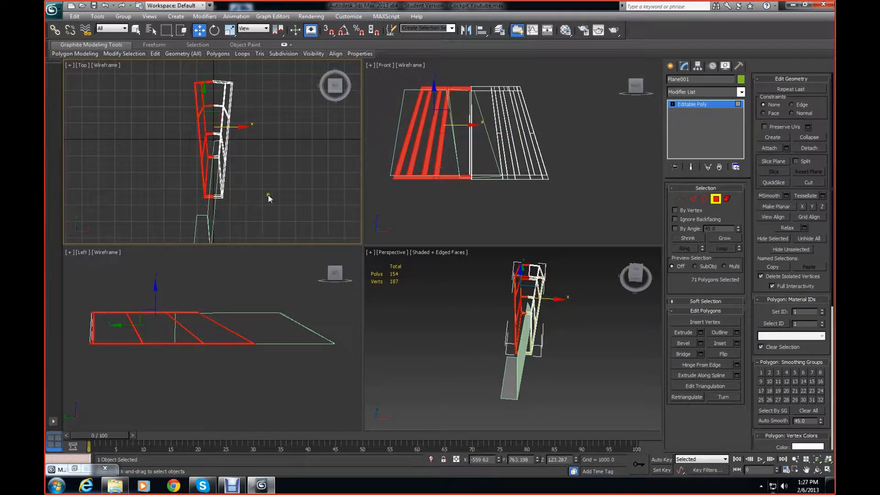
pyautogui.scroll(5, 556, 321)
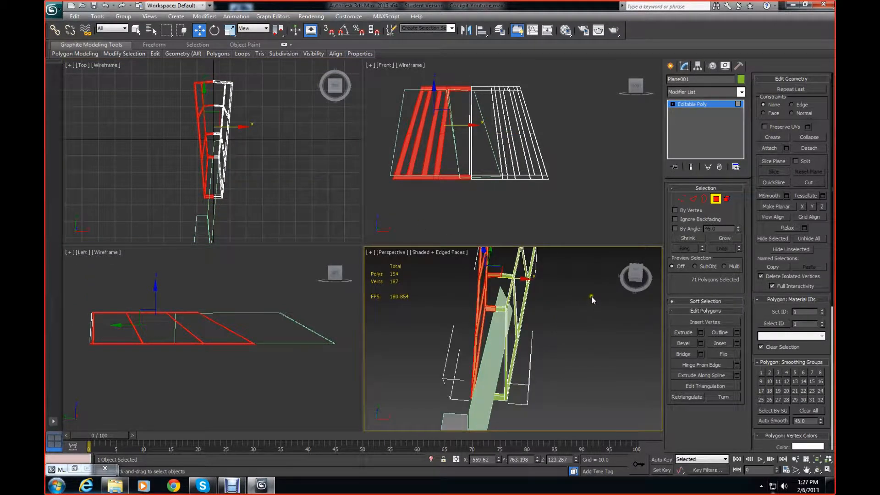
pyautogui.moveTo(591, 296); pyautogui.dragTo(552, 366, button='middle')
pyautogui.moveTo(636, 273); pyautogui.dragTo(627, 279)
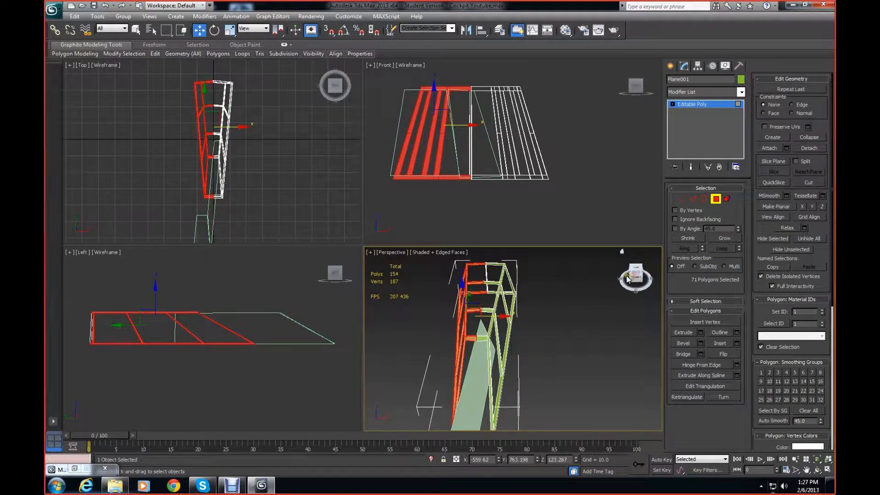
pyautogui.press('Delete')
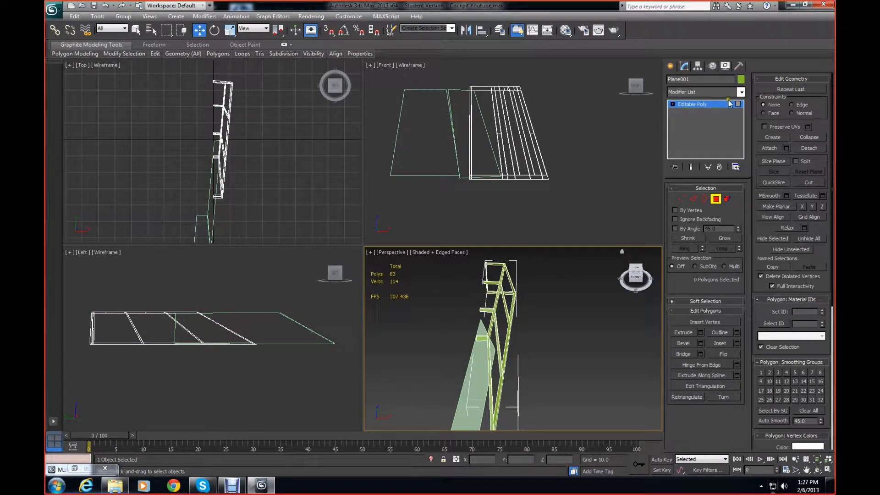
pyautogui.click(716, 199)
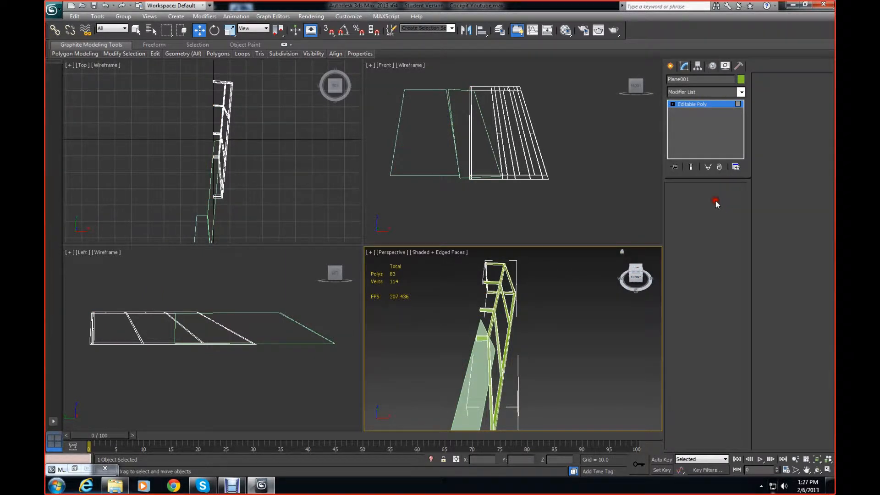
# - Try a Symmetry modifier with mirror axis X on the remaining half of the cockpit frame
pyautogui.click(740, 92)
pyautogui.moveTo(741, 128); pyautogui.dragTo(752, 392)
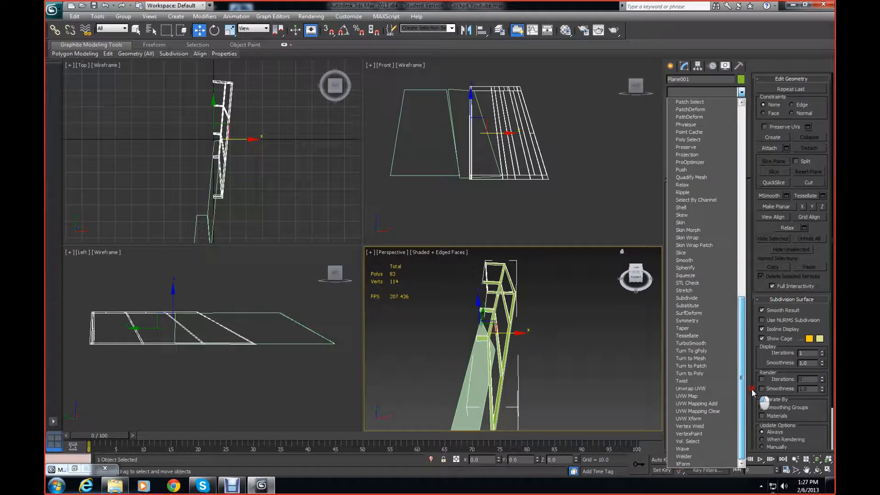
pyautogui.click(689, 320)
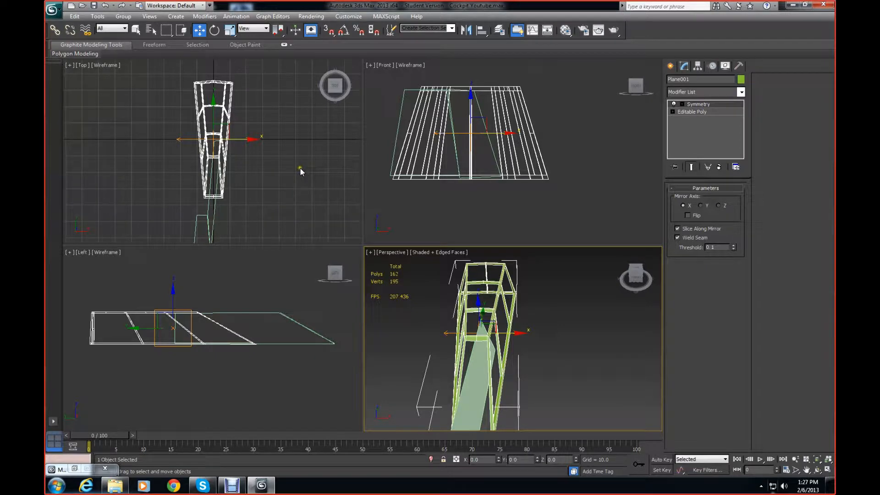
pyautogui.scroll(2, 295, 151)
pyautogui.moveTo(294, 139); pyautogui.dragTo(290, 193, button='middle')
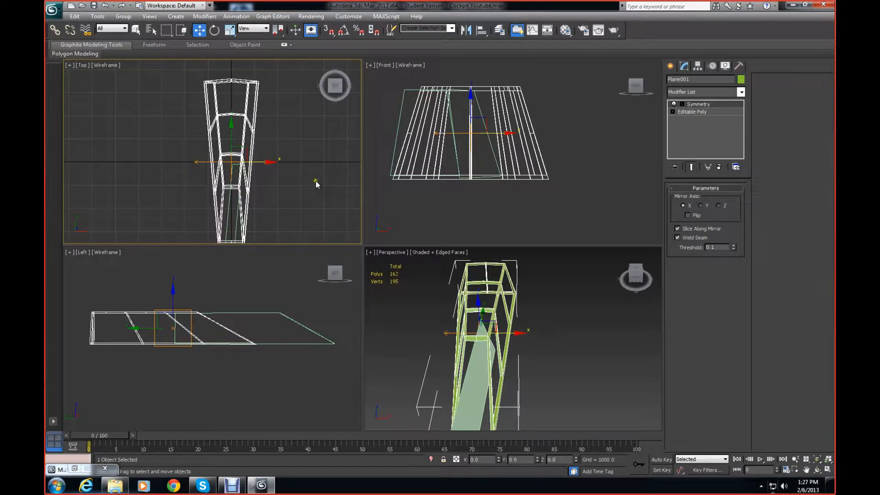
pyautogui.hotkey('ctrl', 'z')
# - Select the side plane and move it onto the remaining frame half, to about X 728, Y -29
pyautogui.moveTo(301, 174); pyautogui.dragTo(298, 109, button='middle')
pyautogui.click(295, 181)
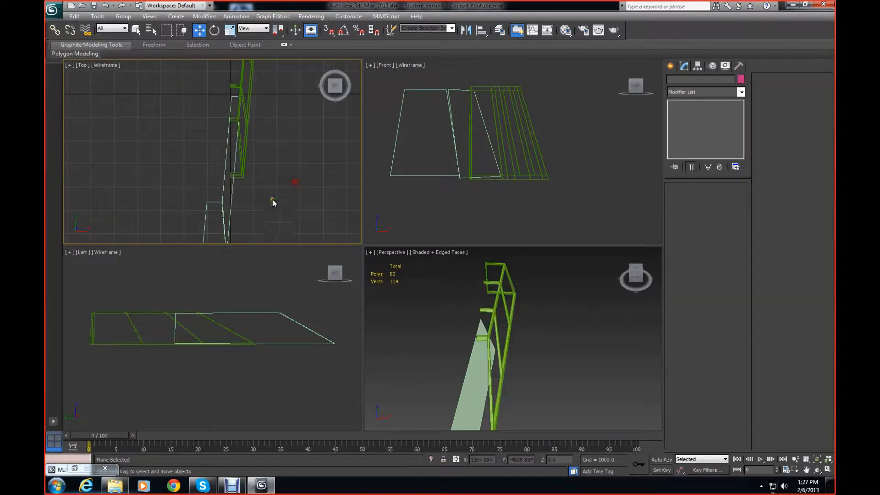
pyautogui.click(229, 202)
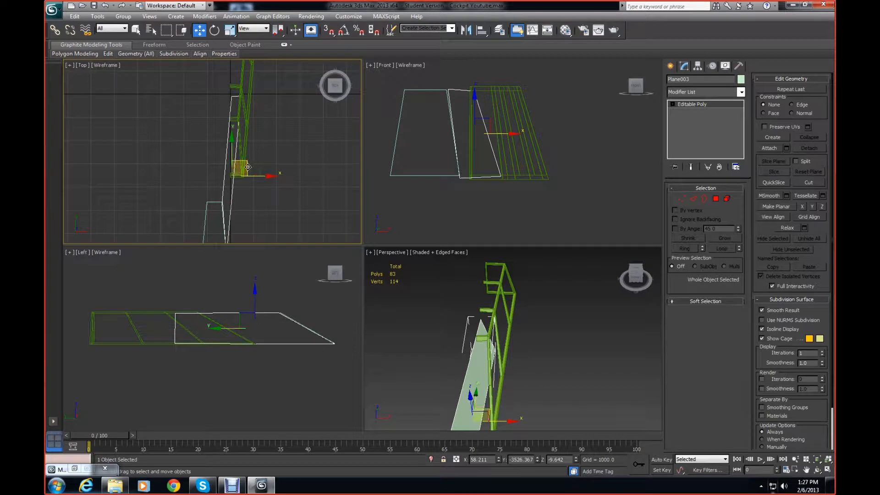
pyautogui.moveTo(240, 166); pyautogui.dragTo(264, 86)
# - Shift the side plane outward along X to about 756 so it sits within the frame's side bars
pyautogui.scroll(4, 583, 289)
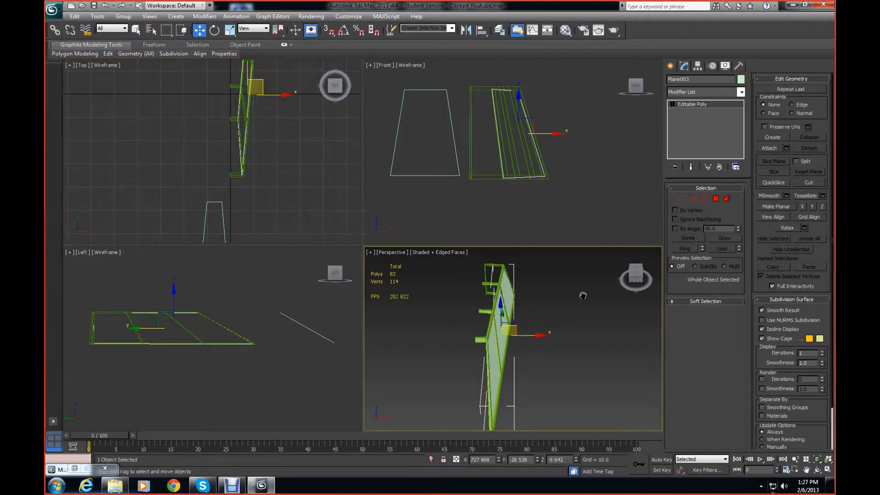
pyautogui.moveTo(632, 275); pyautogui.dragTo(611, 251)
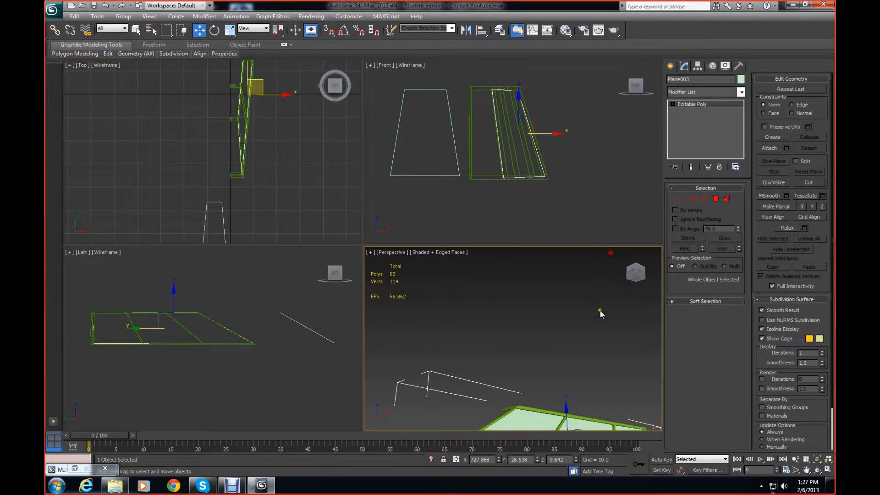
pyautogui.moveTo(600, 310); pyautogui.dragTo(534, 246, button='middle')
pyautogui.scroll(3, 540, 280)
pyautogui.moveTo(540, 280); pyautogui.dragTo(545, 255, button='middle')
pyautogui.scroll(5, 548, 258)
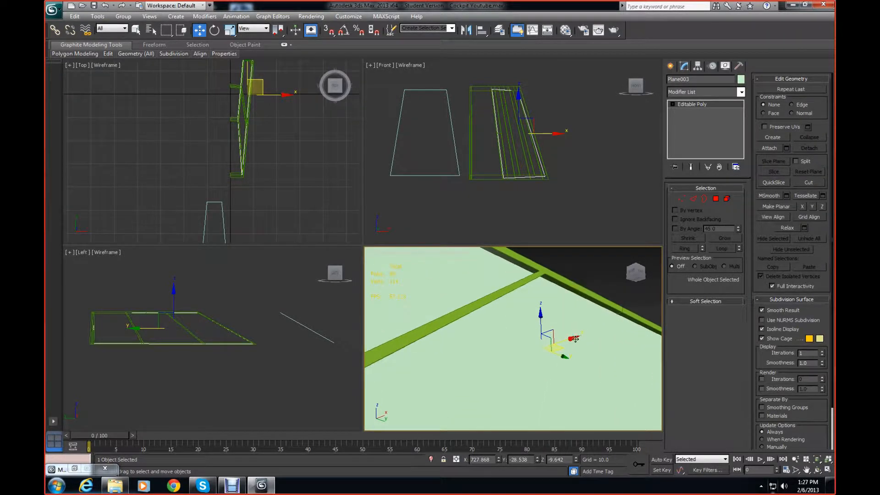
pyautogui.moveTo(573, 337); pyautogui.dragTo(578, 336)
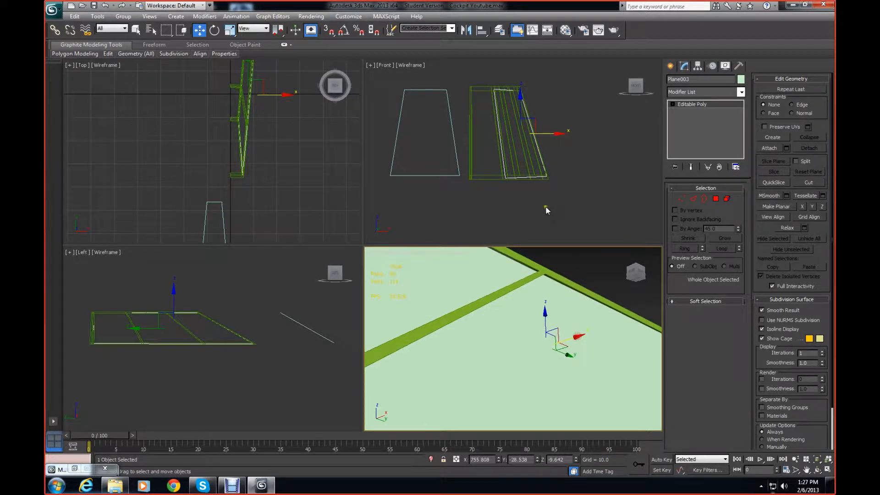
pyautogui.moveTo(614, 329); pyautogui.dragTo(617, 334, button='middle')
pyautogui.scroll(-4, 617, 329)
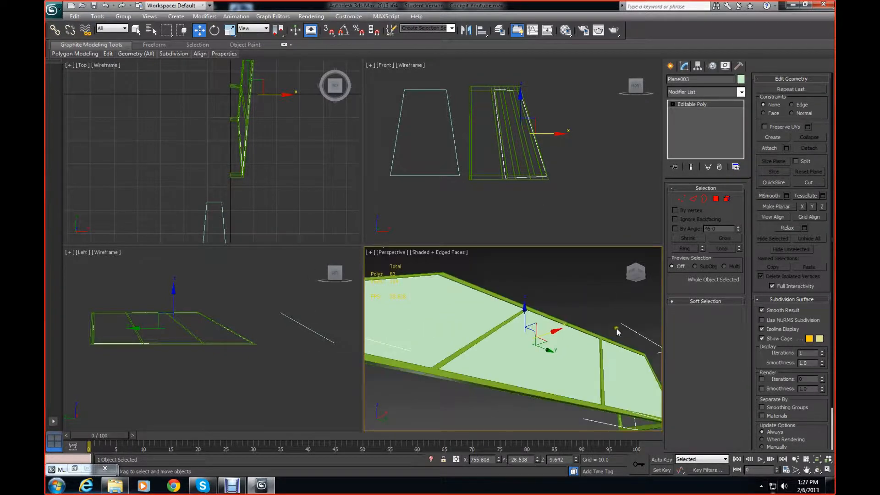
pyautogui.moveTo(641, 279); pyautogui.dragTo(648, 295)
pyautogui.moveTo(368, 298); pyautogui.dragTo(665, 355, button='middle')
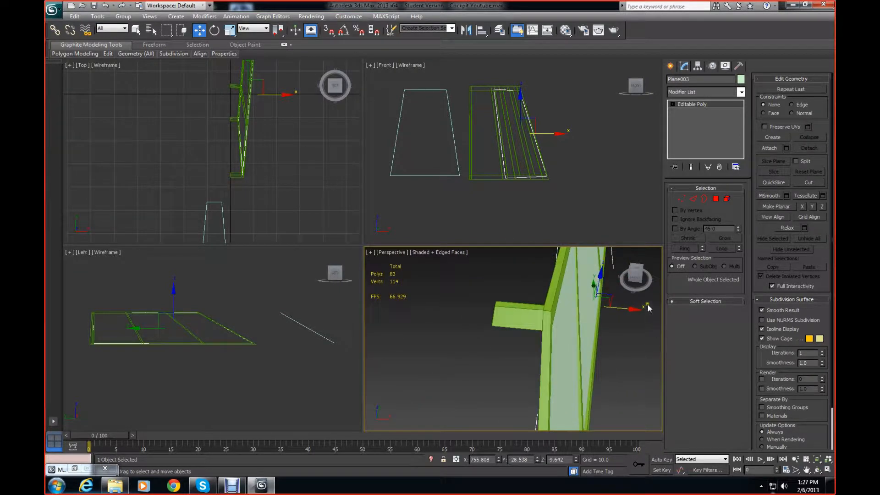
# - Shift the side plane slightly farther outward along X to about 765 and check its fit within the frame bars
pyautogui.moveTo(638, 278)
pyautogui.mouseDown()
pyautogui.moveTo(644, 269)
pyautogui.moveTo(629, 270)
pyautogui.mouseUp()
pyautogui.scroll(3, 597, 309)
pyautogui.moveTo(597, 309); pyautogui.dragTo(555, 326, button='middle')
pyautogui.scroll(1, 555, 325)
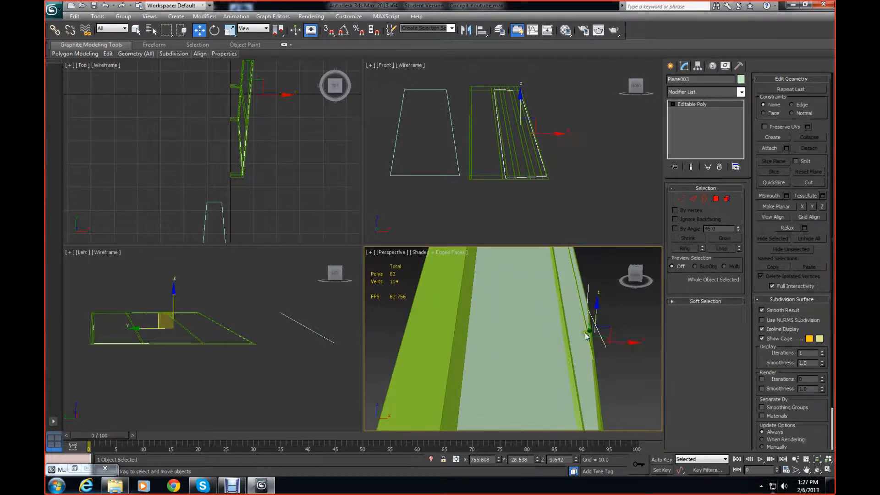
pyautogui.moveTo(635, 342); pyautogui.dragTo(637, 342)
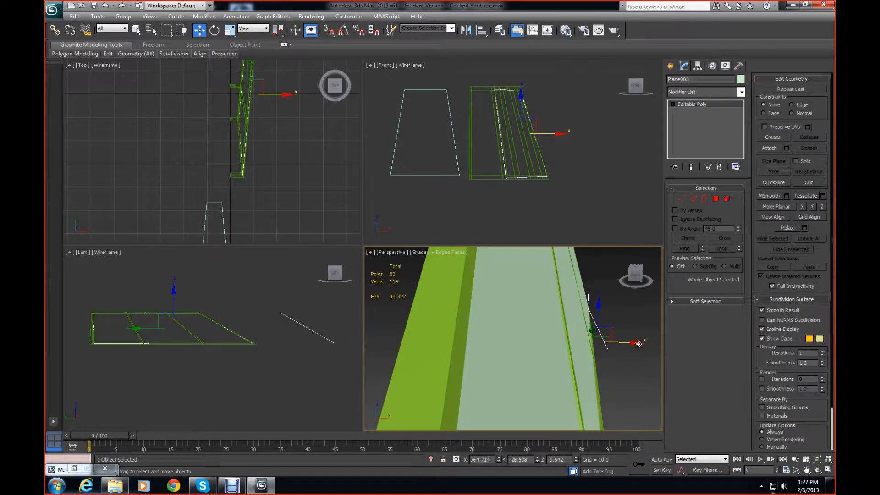
pyautogui.moveTo(637, 342); pyautogui.dragTo(553, 430, button='middle')
pyautogui.scroll(-3, 554, 430)
pyautogui.moveTo(641, 287); pyautogui.dragTo(625, 258)
pyautogui.scroll(4, 571, 336)
pyautogui.scroll(-2, 594, 315)
pyautogui.moveTo(515, 296); pyautogui.dragTo(581, 288, button='middle')
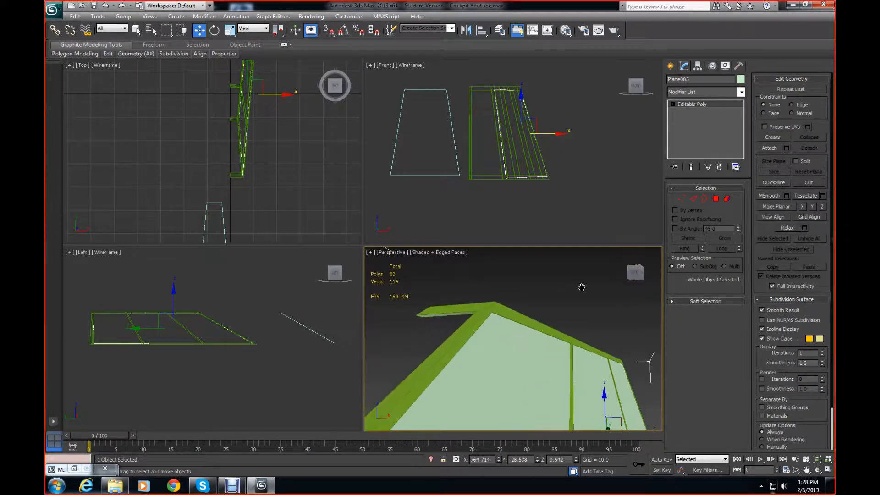
pyautogui.scroll(-3, 581, 293)
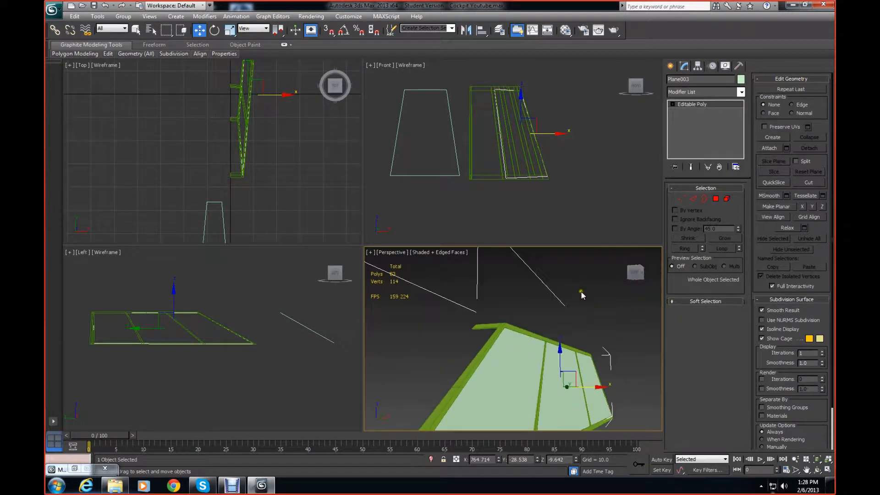
# - Attach the side plane to the cockpit frame half while in polygon editing, and end the Attach command
pyautogui.click(525, 334)
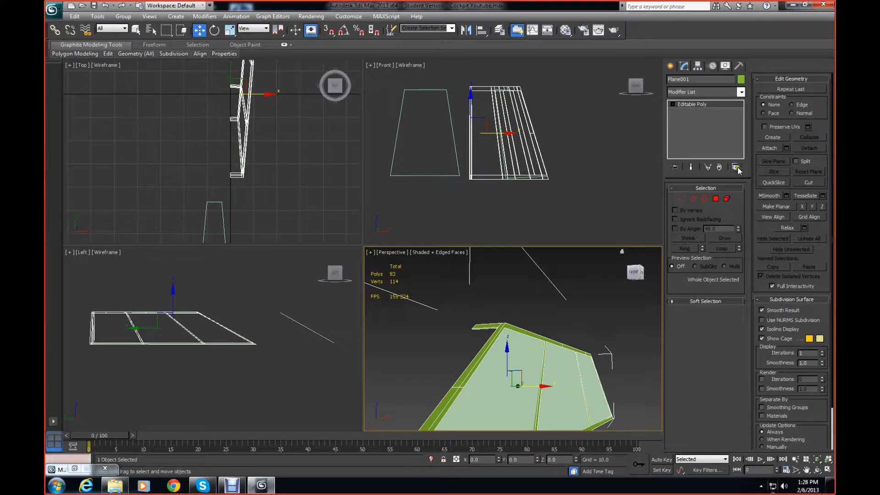
pyautogui.click(718, 200)
pyautogui.click(770, 148)
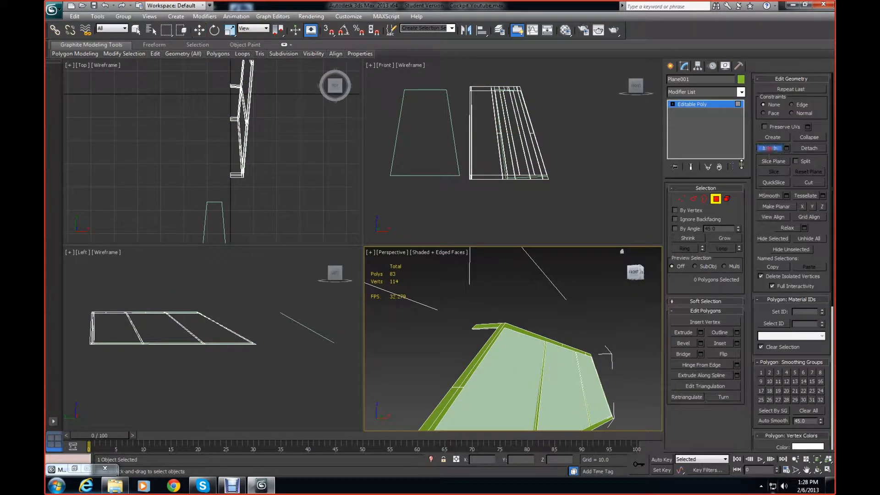
pyautogui.click(554, 369)
pyautogui.moveTo(641, 277); pyautogui.dragTo(631, 284)
pyautogui.hotkey('ctrl', 'z')
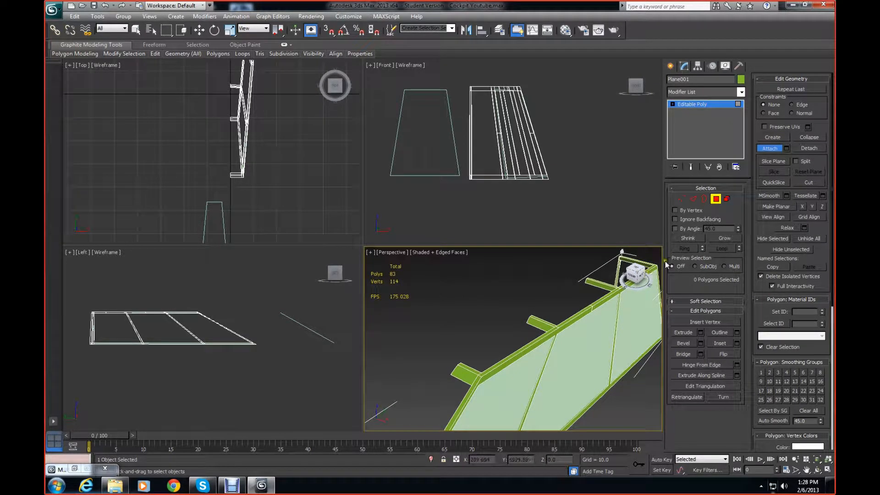
pyautogui.click(590, 340)
pyautogui.click(633, 274)
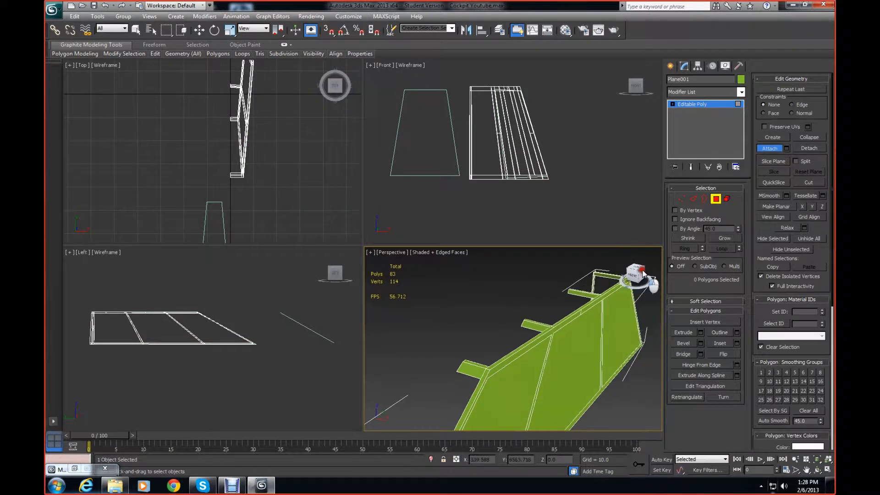
pyautogui.moveTo(657, 265); pyautogui.dragTo(659, 276)
pyautogui.moveTo(548, 334); pyautogui.dragTo(521, 346, button='middle')
pyautogui.scroll(-3, 524, 339)
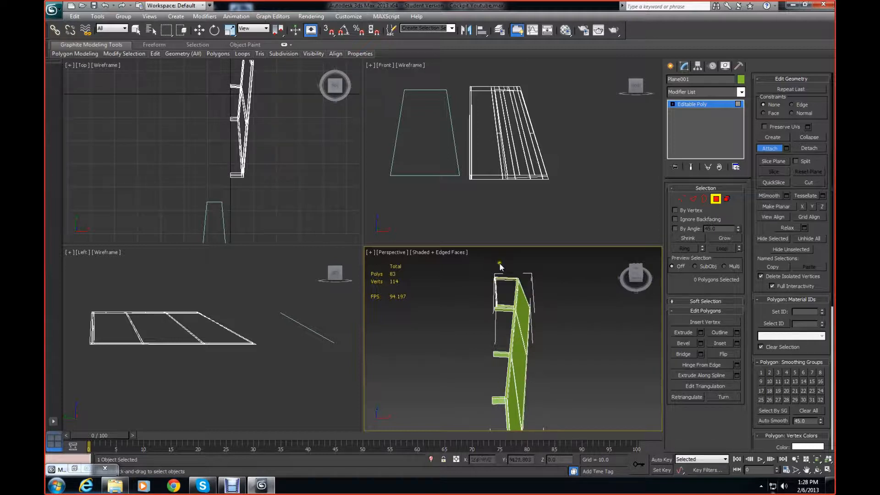
pyautogui.click(193, 204)
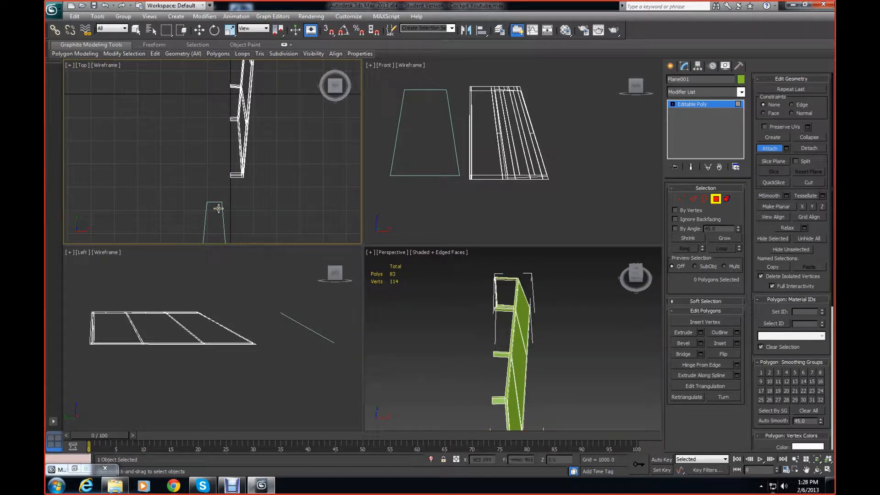
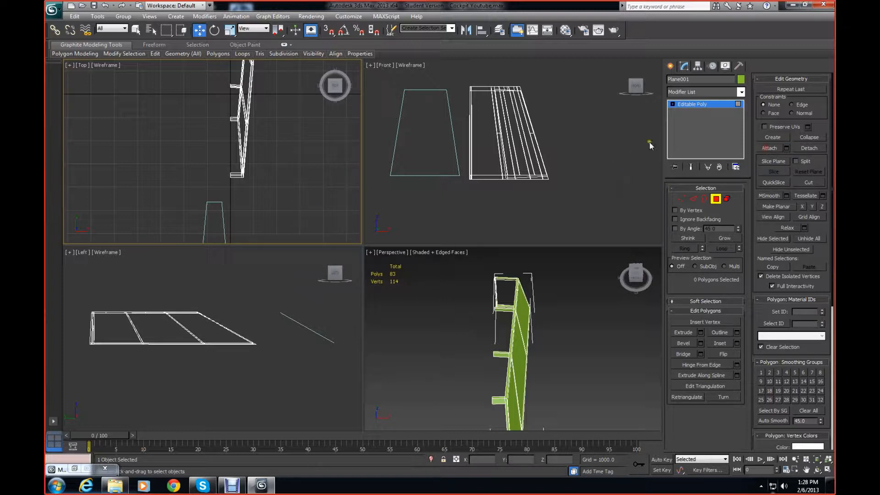
# - Create a plane about 424 long and 704 wide over the rear end of the frame's roof in the top view
pyautogui.click(671, 65)
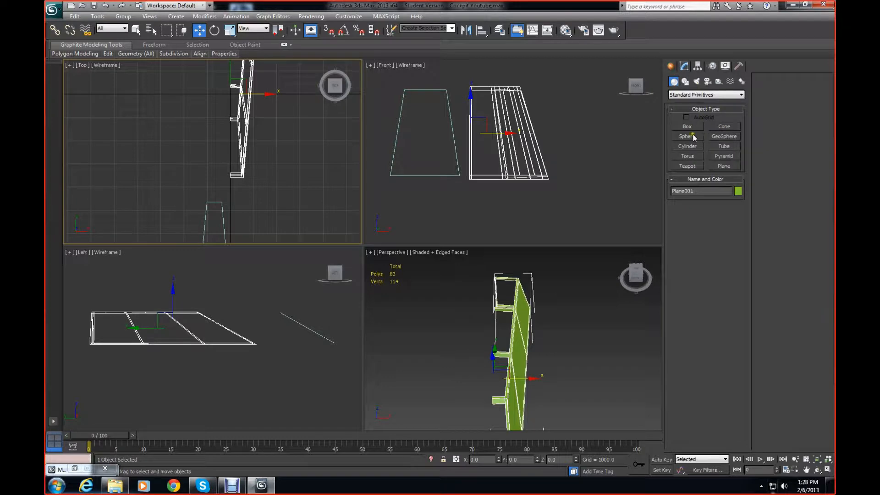
pyautogui.click(724, 166)
pyautogui.scroll(3, 300, 220)
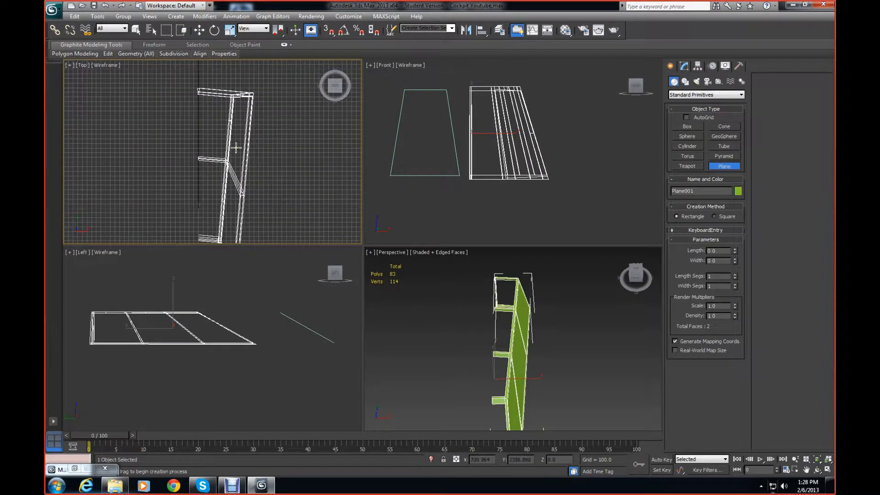
pyautogui.scroll(2, 216, 131)
pyautogui.moveTo(211, 126); pyautogui.dragTo(206, 159, button='middle')
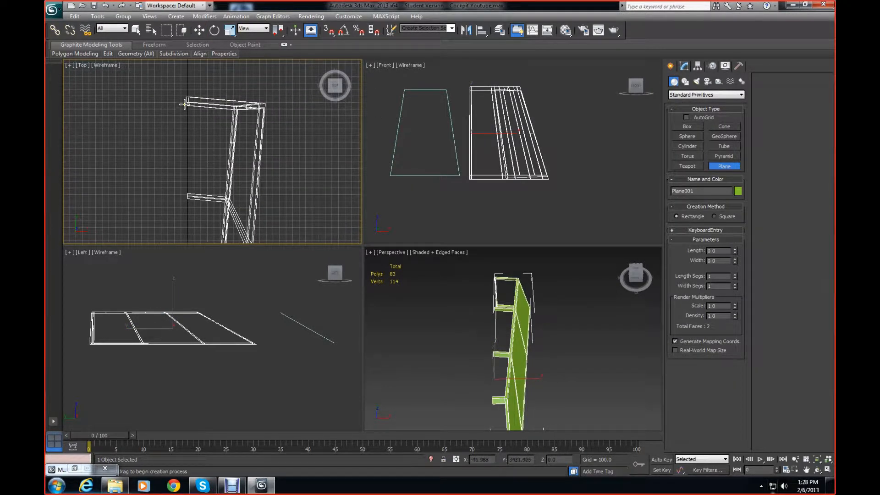
pyautogui.moveTo(187, 99); pyautogui.dragTo(233, 128)
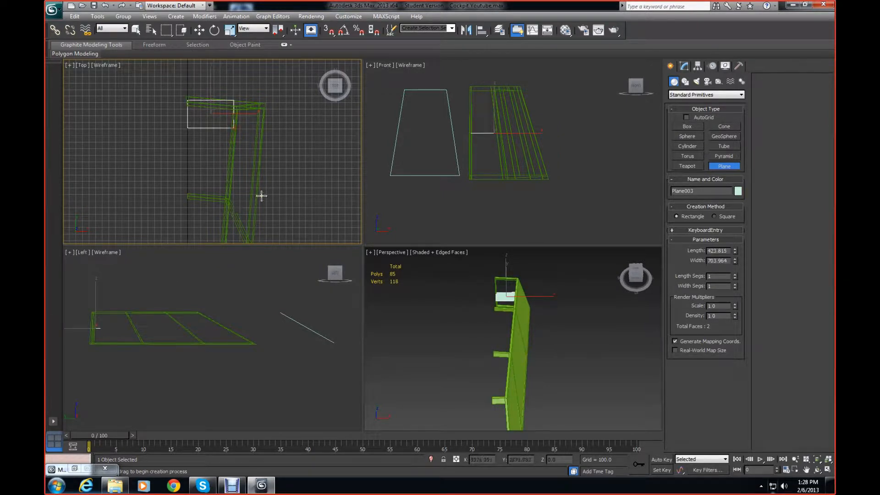
pyautogui.scroll(-5, 285, 107)
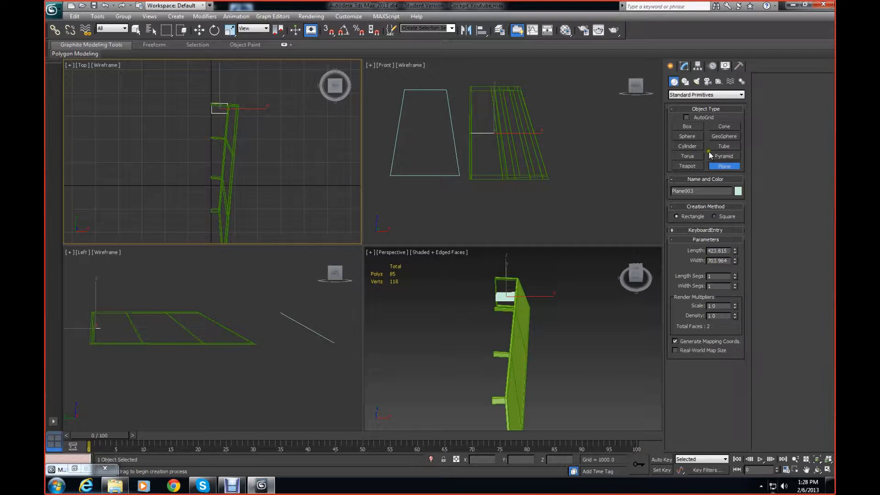
pyautogui.rightClick(223, 111)
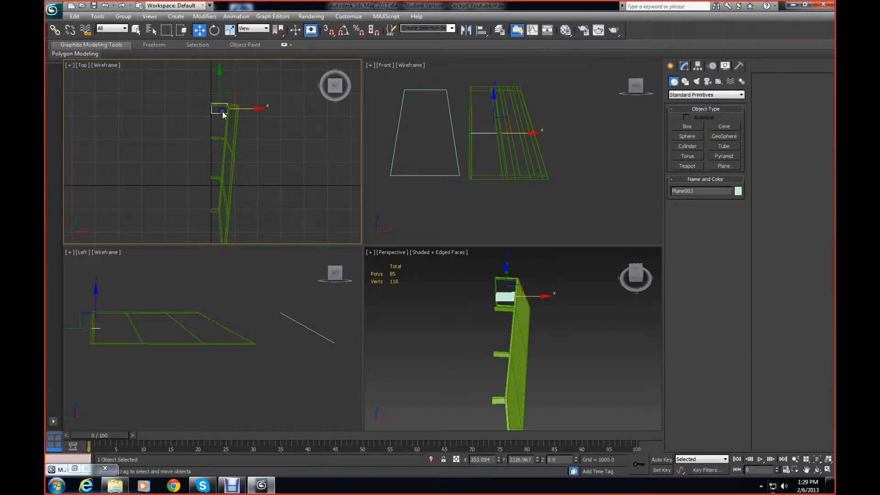
# - Convert the new plane to an Editable Poly and move its two front vertices along Y to about -1054
pyautogui.rightClick(222, 112)
pyautogui.moveTo(249, 198)
pyautogui.click(337, 206)
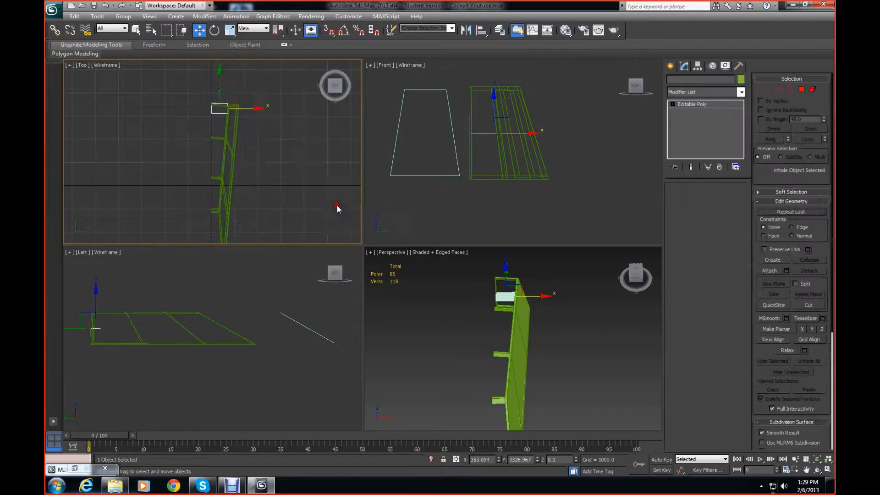
pyautogui.click(680, 198)
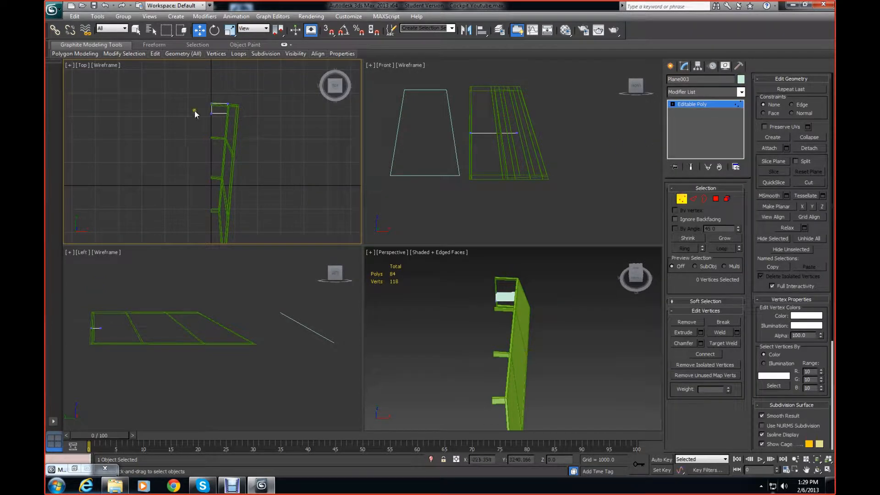
pyautogui.moveTo(195, 114); pyautogui.dragTo(250, 138)
pyautogui.moveTo(220, 75); pyautogui.dragTo(221, 170)
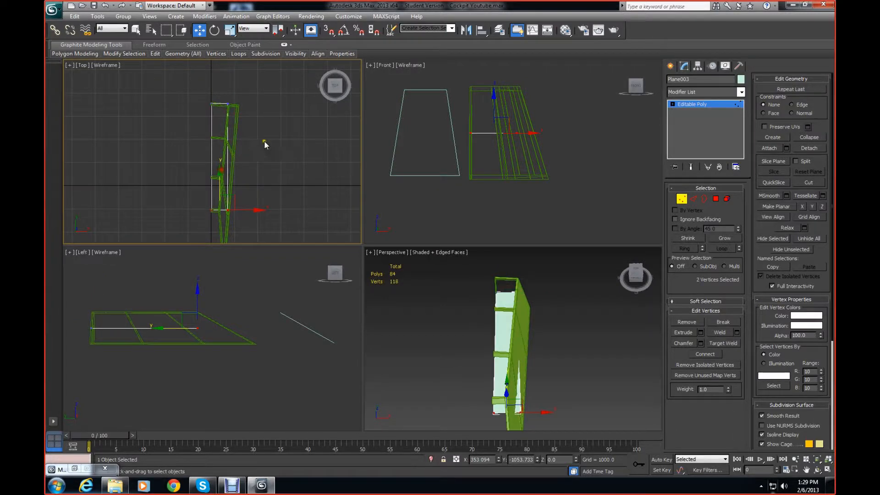
# - Align the roof plane's two rear corner vertices with the slanted rear crossbar, placing the outer one at about X 735, Y 3488
pyautogui.scroll(3, 264, 143)
pyautogui.moveTo(265, 142); pyautogui.dragTo(242, 216, button='middle')
pyautogui.scroll(3, 242, 216)
pyautogui.moveTo(252, 153); pyautogui.dragTo(252, 172, button='middle')
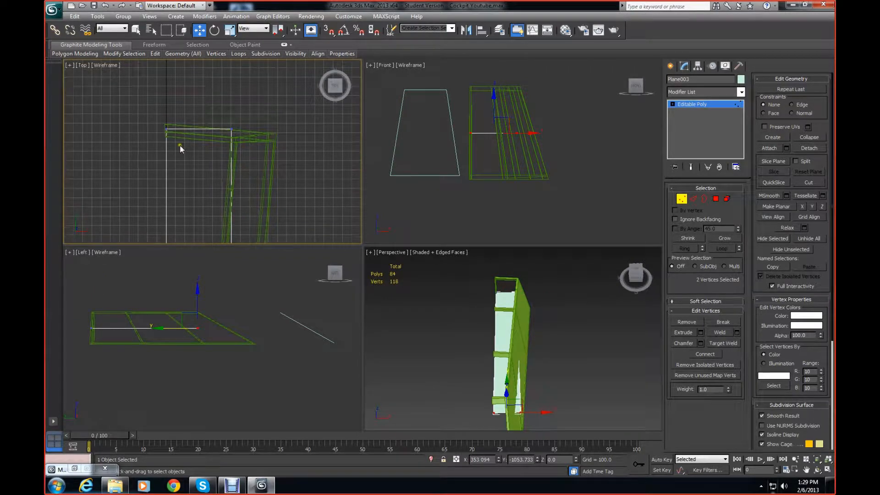
pyautogui.moveTo(150, 114); pyautogui.dragTo(190, 160)
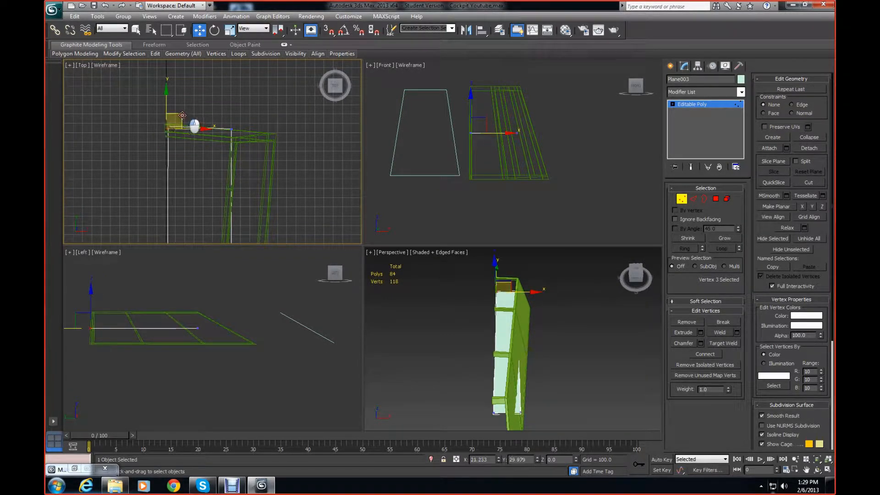
pyautogui.moveTo(223, 116); pyautogui.dragTo(250, 135)
pyautogui.moveTo(275, 179); pyautogui.dragTo(288, 121, button='middle')
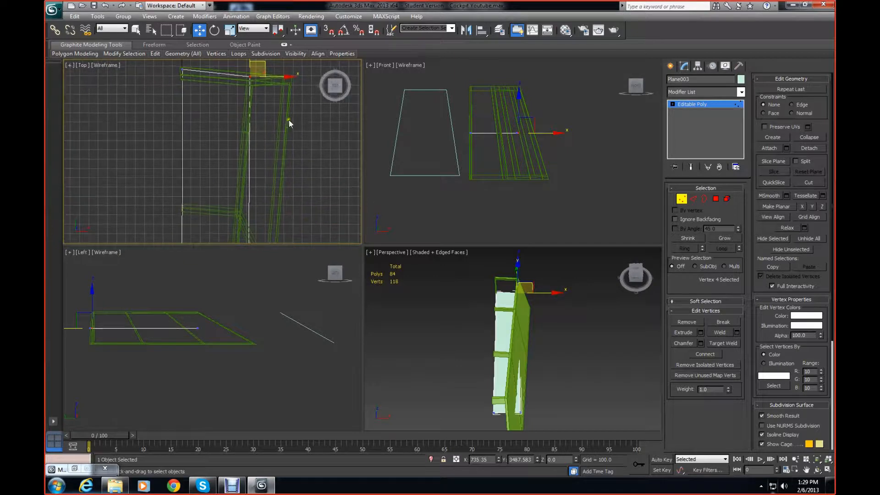
# - Move the roof plane's front corner vertices onto the frame's front roof crossbar, pulling the outer one inward to the side bar
pyautogui.moveTo(278, 225); pyautogui.dragTo(274, 99, button='middle')
pyautogui.scroll(-3, 264, 173)
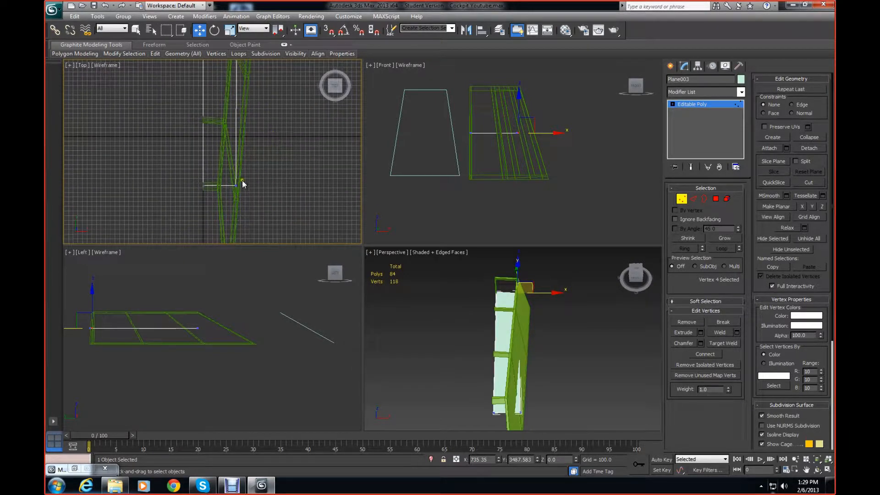
pyautogui.moveTo(231, 164); pyautogui.dragTo(266, 199)
pyautogui.scroll(3, 303, 140)
pyautogui.moveTo(267, 200); pyautogui.dragTo(234, 172, button='middle')
pyautogui.scroll(3, 221, 175)
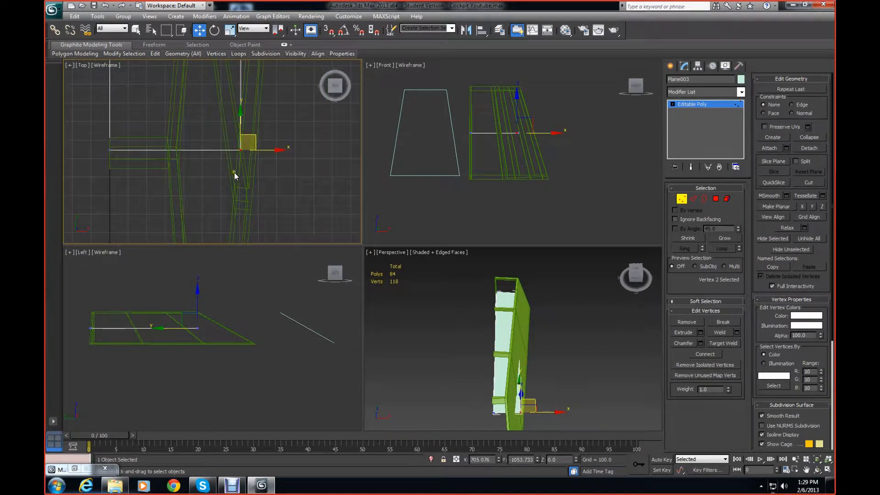
pyautogui.moveTo(257, 146); pyautogui.dragTo(181, 149)
pyautogui.moveTo(96, 136); pyautogui.dragTo(181, 149)
pyautogui.click(165, 147)
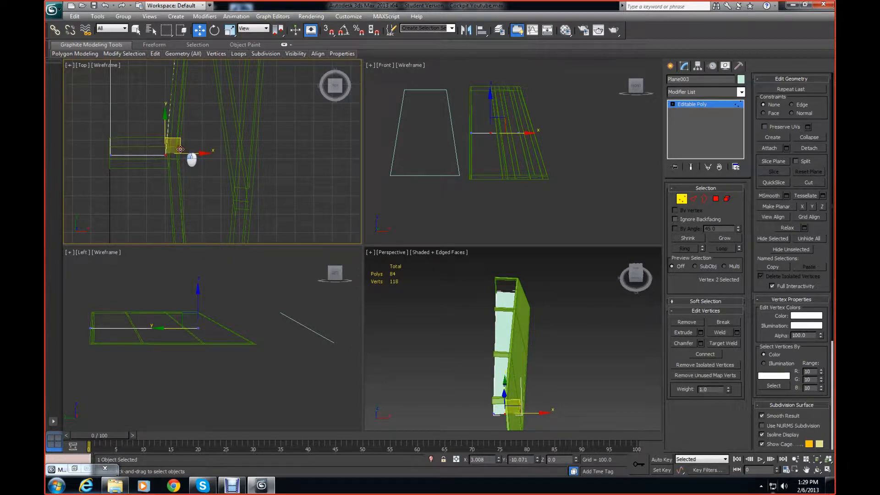
# - Raise all four vertices of the roof plane along Z to about 682, level with the frame's top bars
pyautogui.click(592, 337)
pyautogui.moveTo(641, 280); pyautogui.dragTo(648, 261)
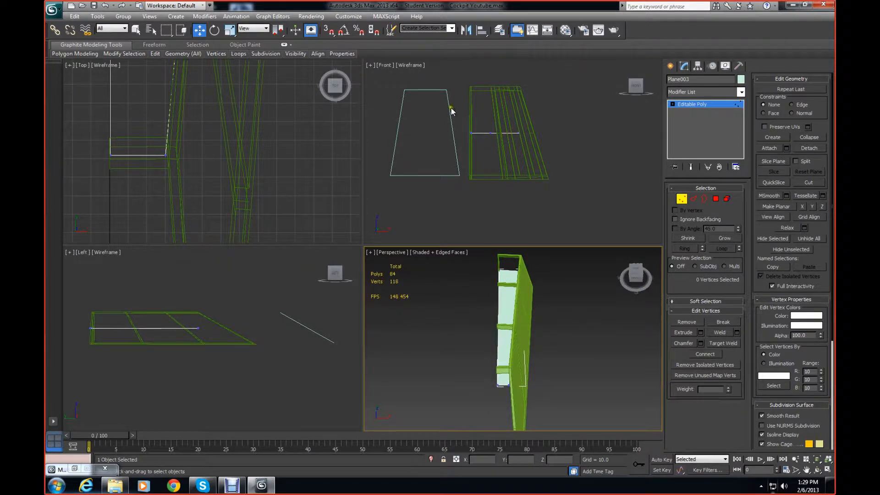
pyautogui.moveTo(451, 108); pyautogui.dragTo(546, 164)
pyautogui.moveTo(489, 95); pyautogui.dragTo(488, 50)
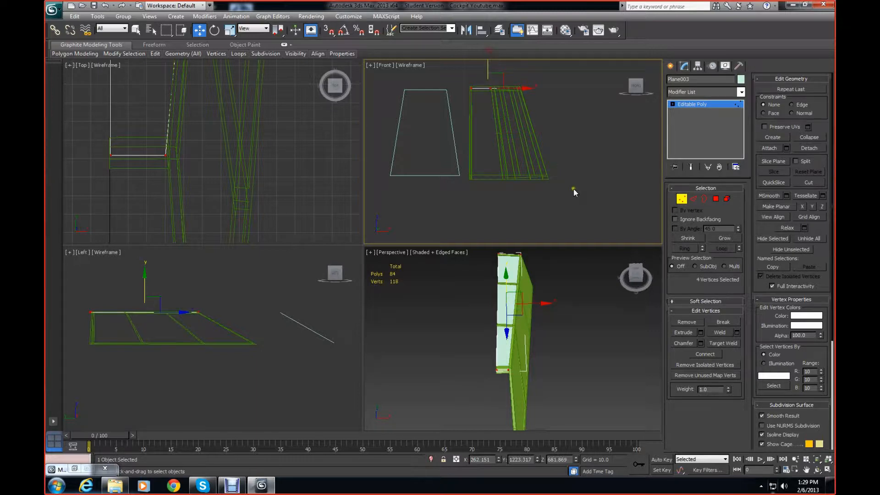
pyautogui.click(565, 221)
# - Select the roof plane's two front vertices and pull them back along Y to about -1008, at the front crossbar's rear edge
pyautogui.moveTo(570, 321); pyautogui.dragTo(568, 266, button='middle')
pyautogui.scroll(2, 560, 334)
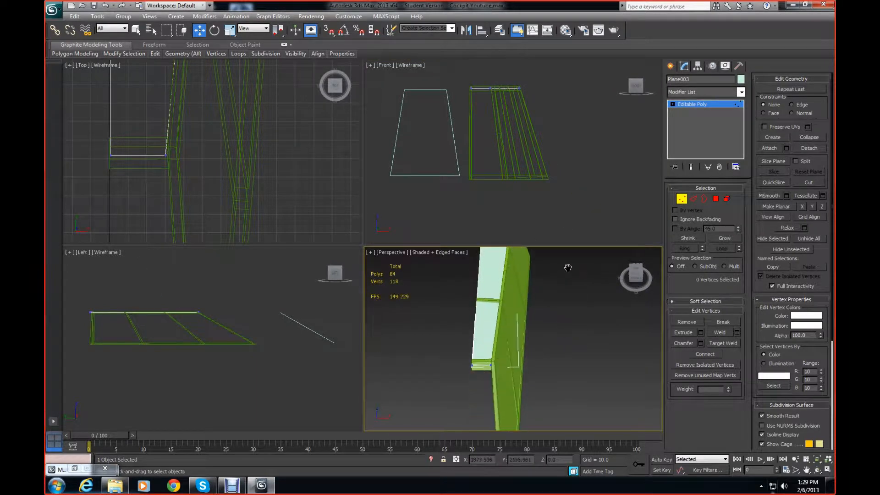
pyautogui.moveTo(635, 278); pyautogui.dragTo(399, 278)
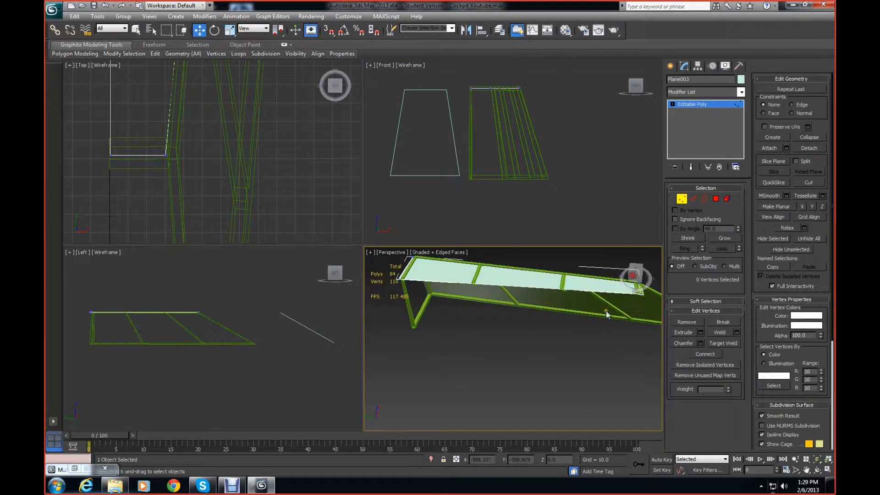
pyautogui.scroll(2, 606, 311)
pyautogui.moveTo(585, 336); pyautogui.dragTo(484, 350, button='middle')
pyautogui.moveTo(537, 337); pyautogui.dragTo(499, 359, button='middle')
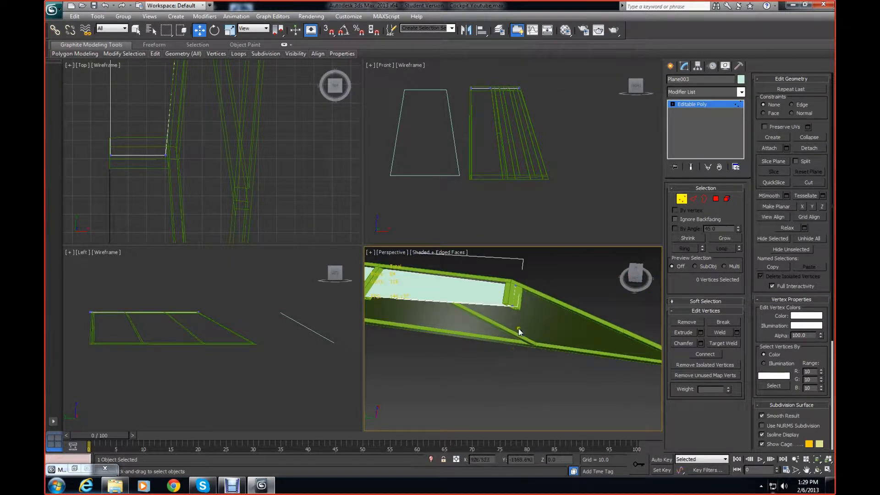
pyautogui.moveTo(508, 271); pyautogui.dragTo(530, 320)
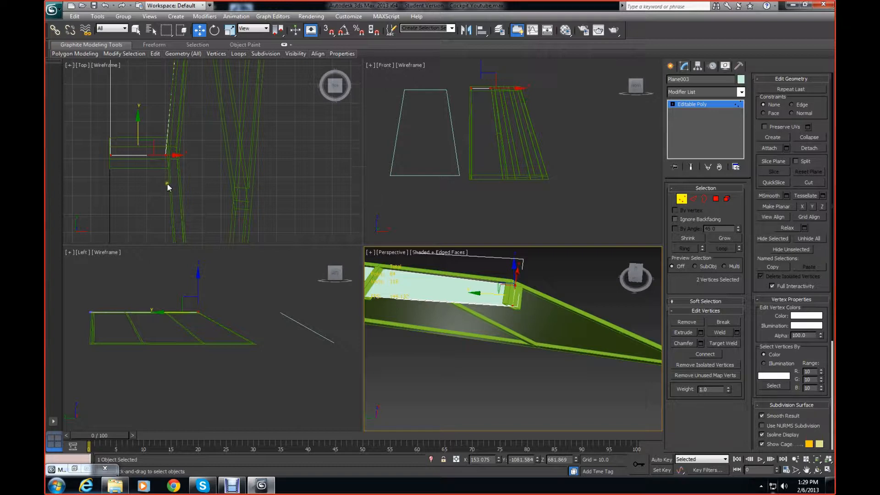
pyautogui.moveTo(140, 132); pyautogui.dragTo(139, 101)
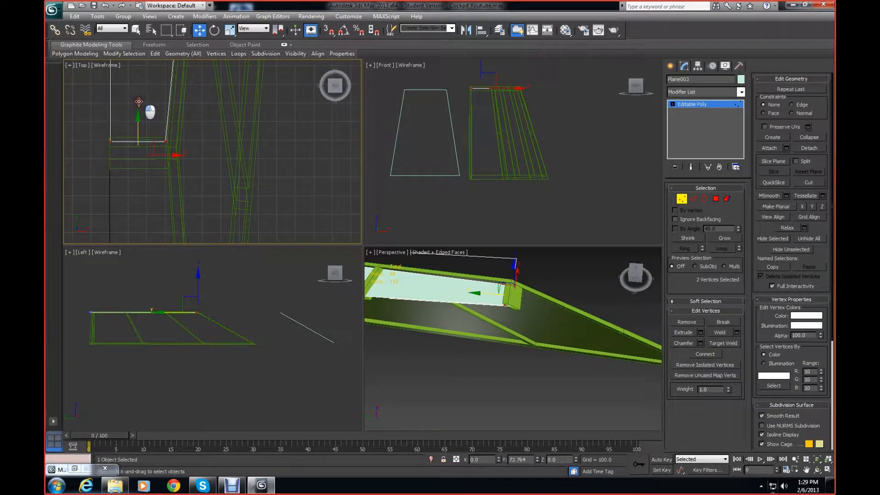
pyautogui.moveTo(465, 353); pyautogui.dragTo(648, 373, button='middle')
pyautogui.moveTo(476, 373); pyautogui.dragTo(721, 403, button='middle')
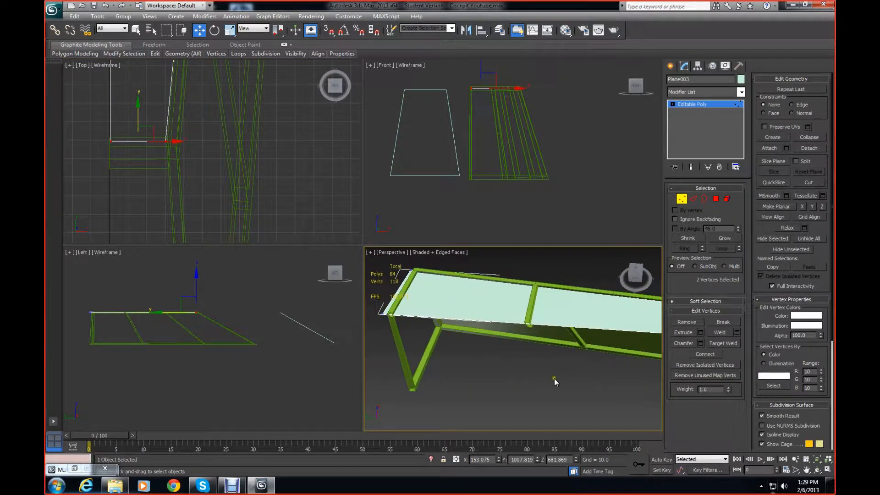
pyautogui.moveTo(554, 382); pyautogui.dragTo(607, 389, button='middle')
pyautogui.moveTo(455, 374); pyautogui.dragTo(527, 379, button='middle')
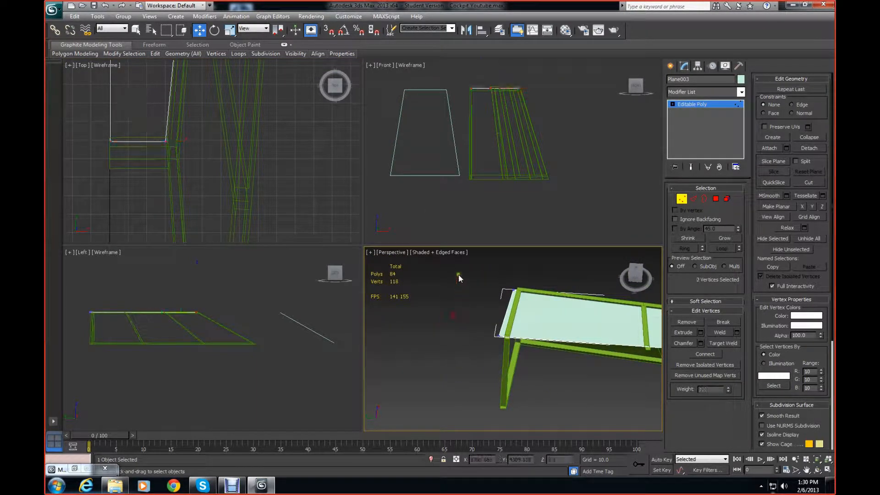
# - Select the roof plane's two rear vertices and move them inward along Y to about 3446, at the rear crossbar
pyautogui.moveTo(128, 334); pyautogui.dragTo(271, 410, button='middle')
pyautogui.scroll(4, 213, 322)
pyautogui.scroll(4, 213, 324)
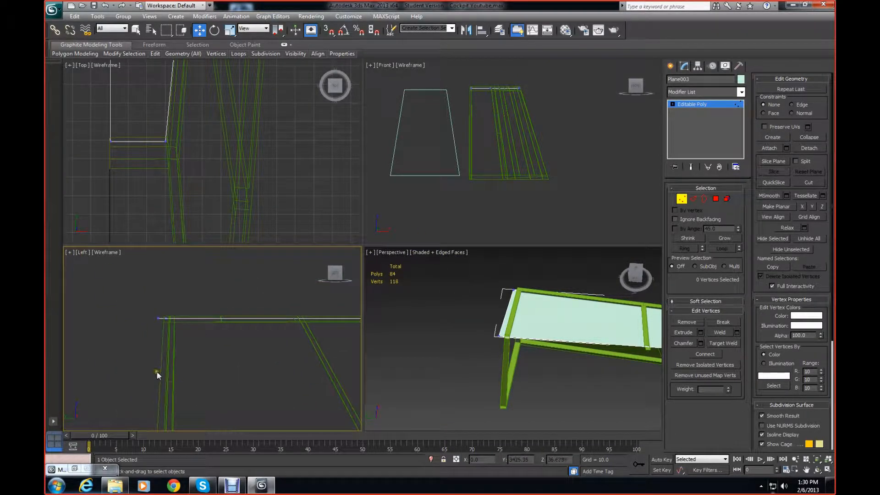
pyautogui.moveTo(149, 312); pyautogui.dragTo(211, 319)
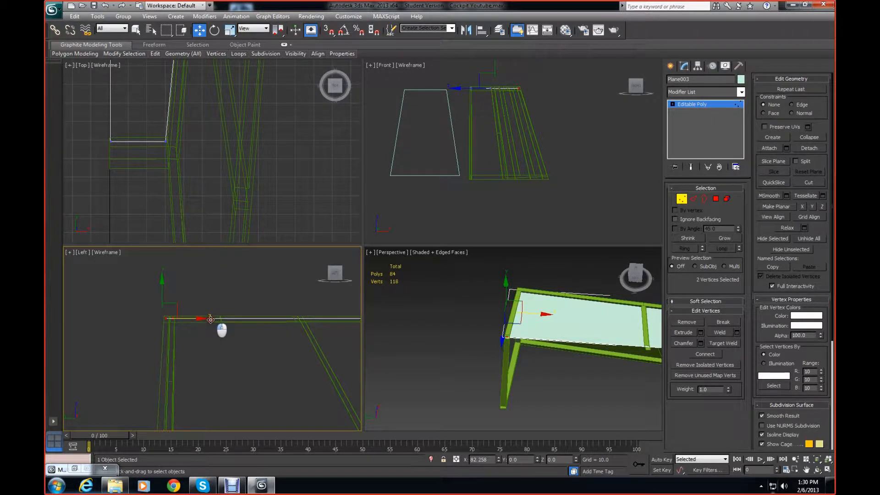
pyautogui.scroll(-4, 160, 350)
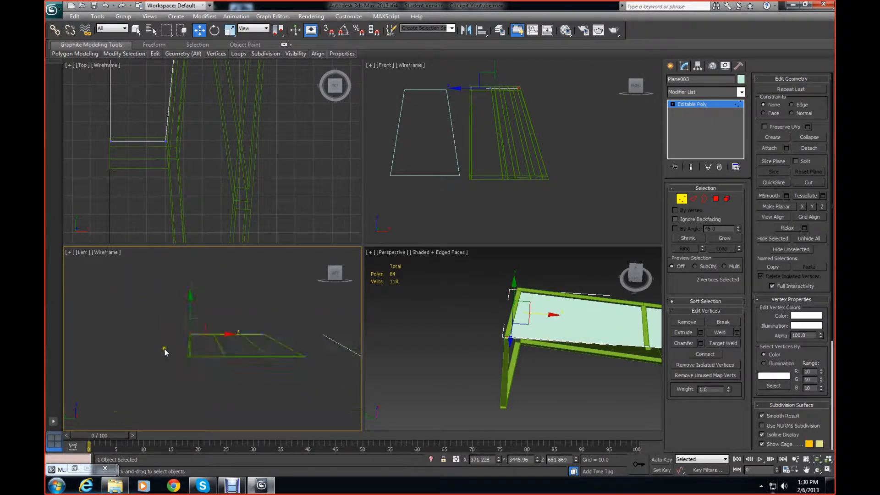
# - Raise all four vertices of the roof plane along Z to about 696, inside the frame's top bars, and deselect them
pyautogui.moveTo(147, 291); pyautogui.dragTo(334, 363)
pyautogui.scroll(3, 255, 317)
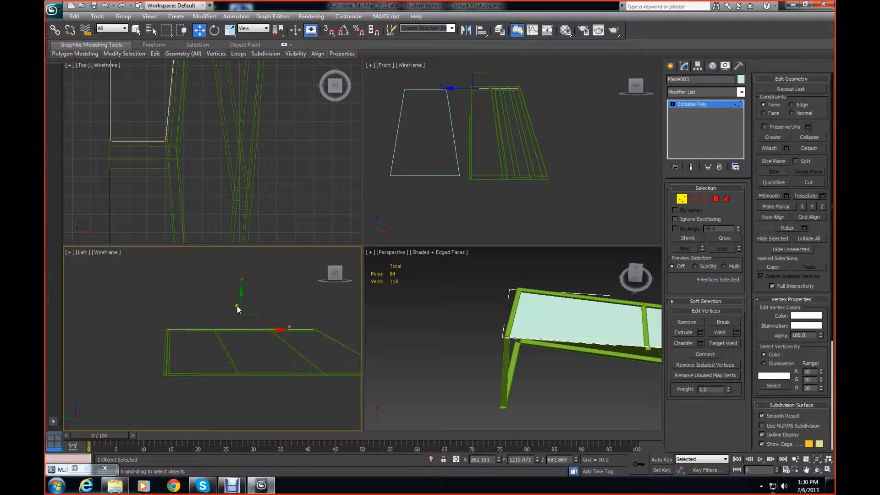
pyautogui.moveTo(241, 293); pyautogui.dragTo(242, 292)
pyautogui.scroll(8, 238, 311)
pyautogui.moveTo(198, 309); pyautogui.dragTo(318, 404, button='middle')
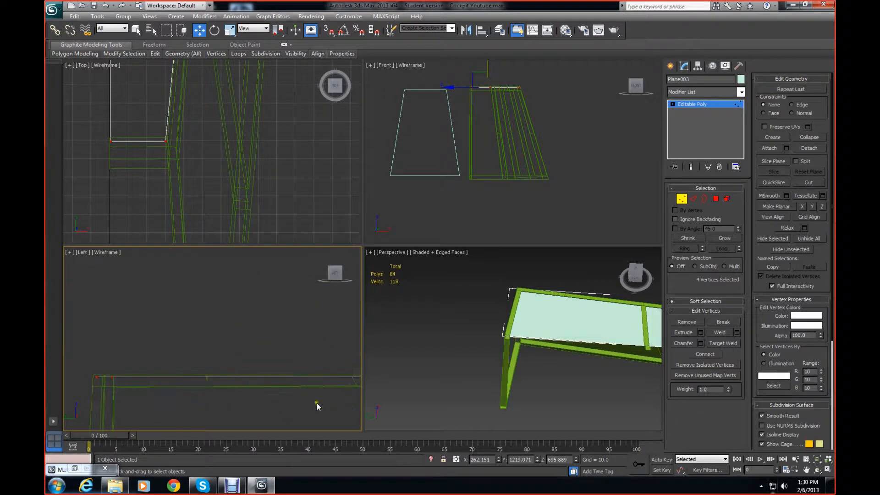
pyautogui.rightClick(190, 378)
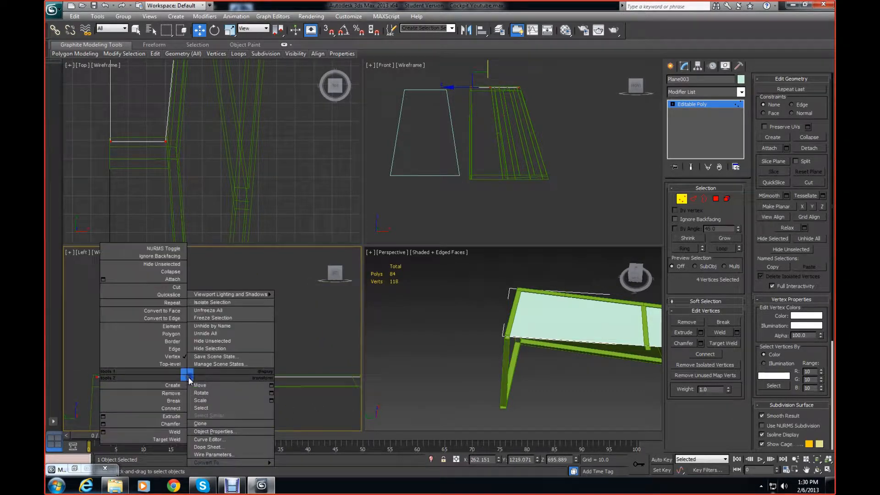
pyautogui.click(321, 356)
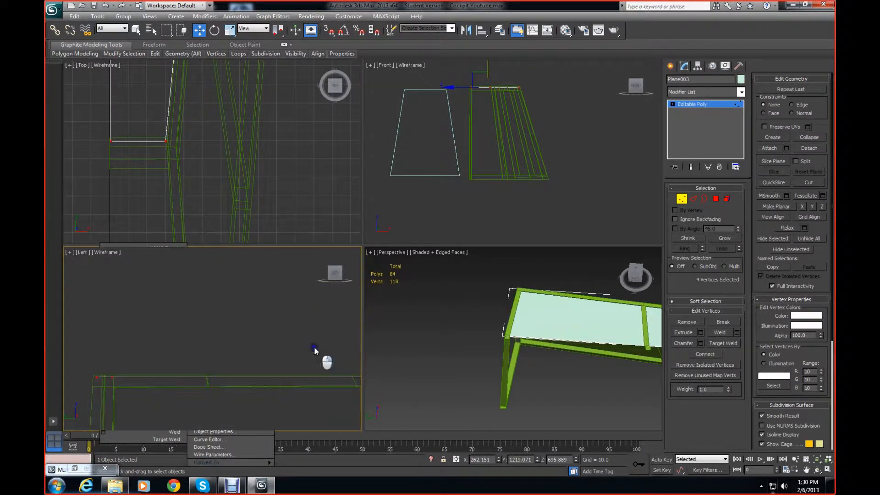
pyautogui.click(285, 379)
pyautogui.moveTo(281, 376); pyautogui.dragTo(284, 383)
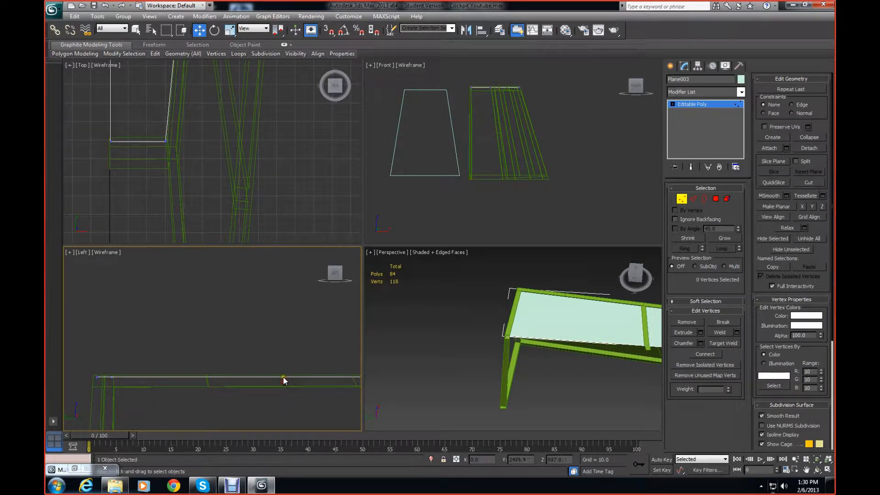
# - Leave vertex editing and create a plane about 1386 long and 1149 wide in the Front view, covering the frame half's outline
pyautogui.click(421, 372)
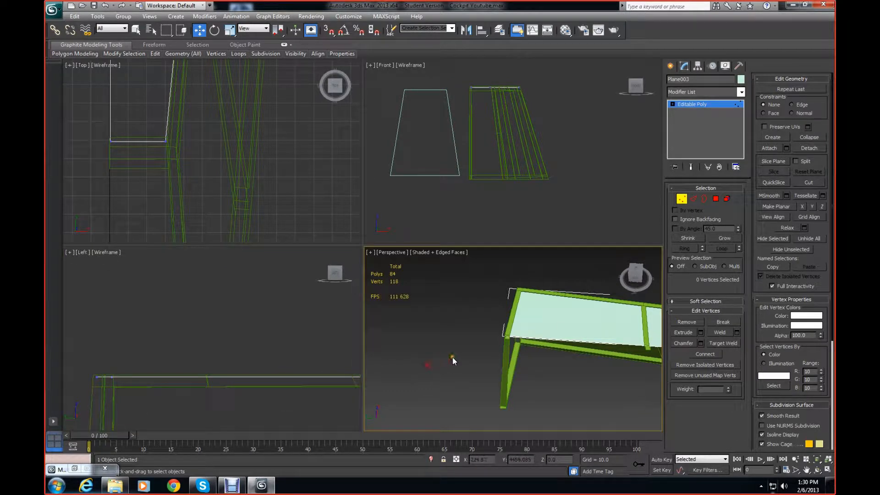
pyautogui.scroll(-6, 415, 346)
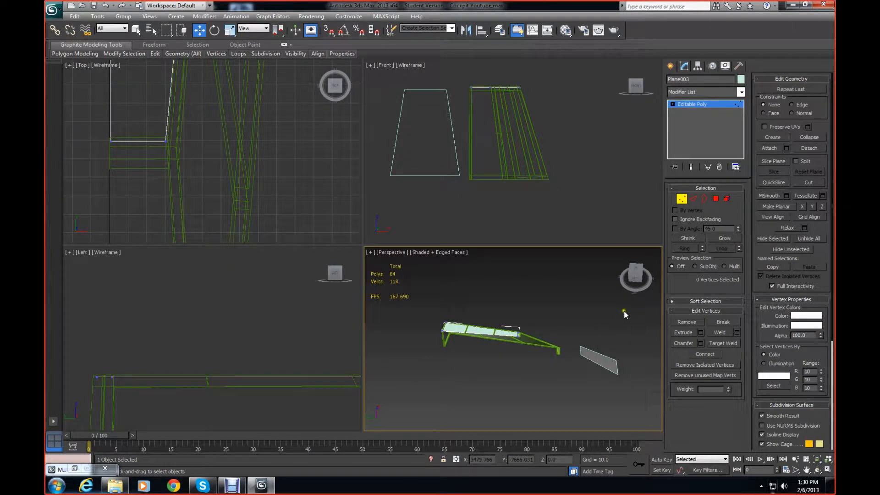
pyautogui.keyDown('alt'); pyautogui.moveTo(622, 308); pyautogui.dragTo(576, 322, button='middle'); pyautogui.keyUp('alt')
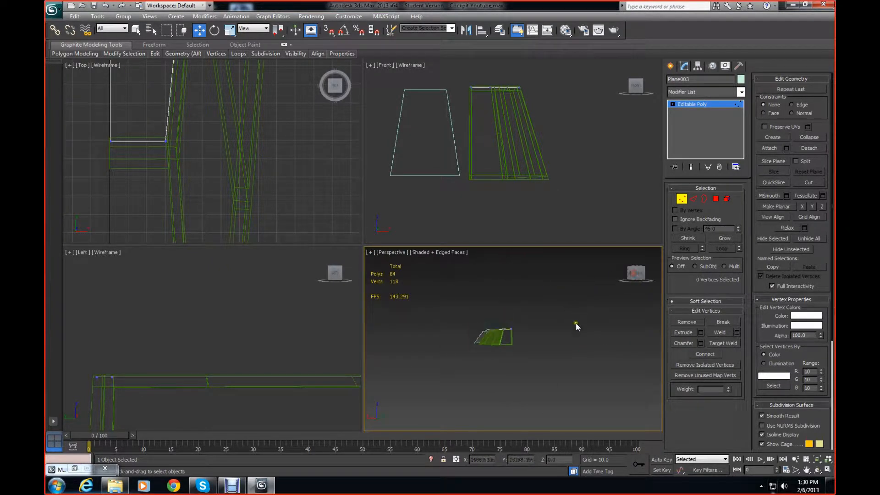
pyautogui.scroll(8, 575, 323)
pyautogui.scroll(-3, 564, 327)
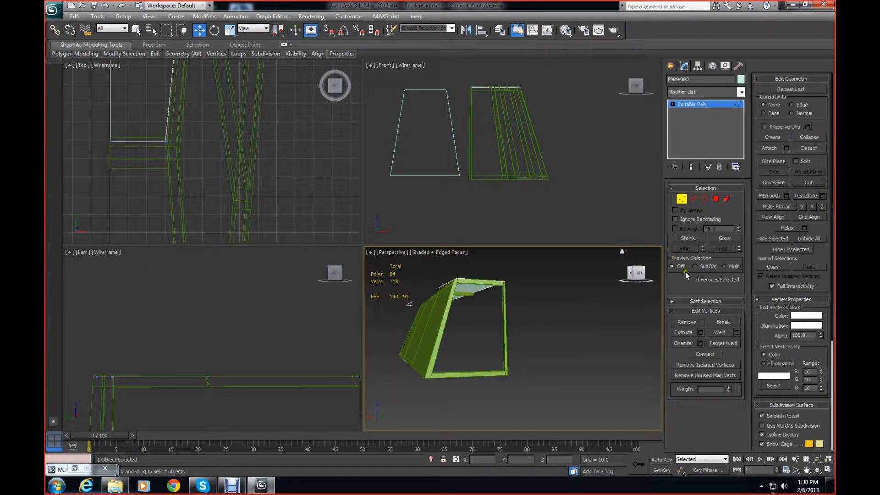
pyautogui.click(693, 105)
pyautogui.click(672, 66)
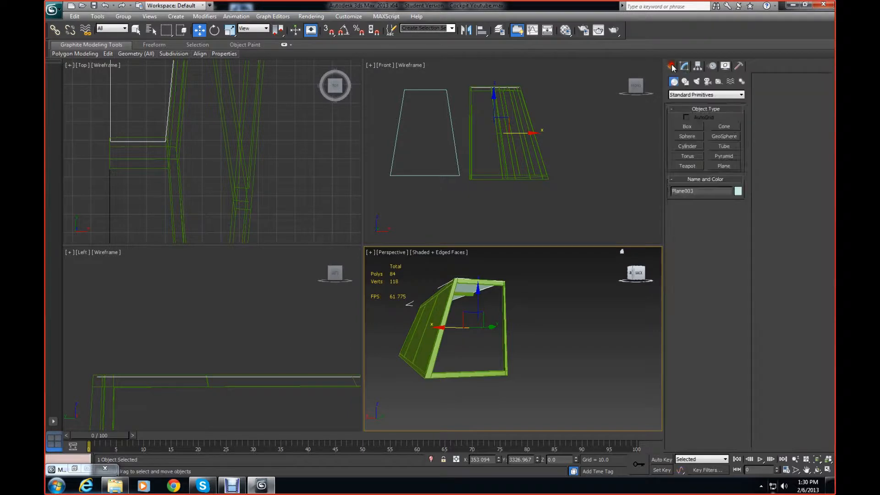
pyautogui.click(720, 166)
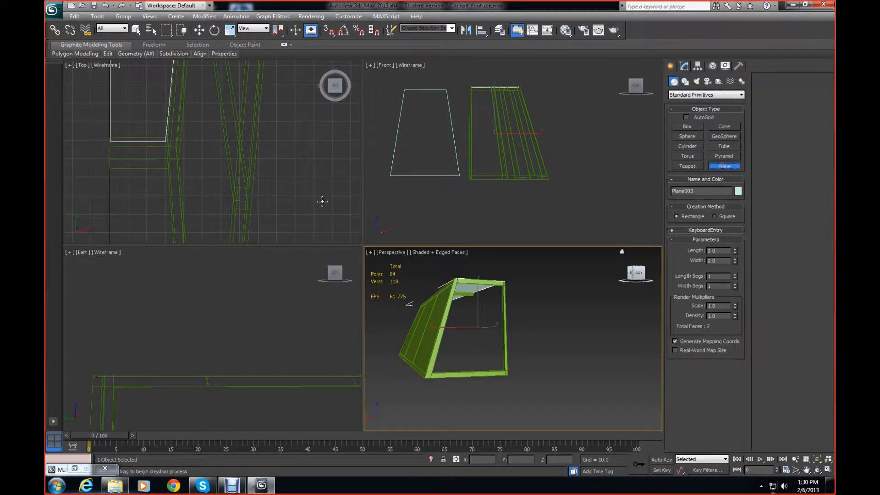
pyautogui.click(255, 170)
pyautogui.scroll(5, 542, 218)
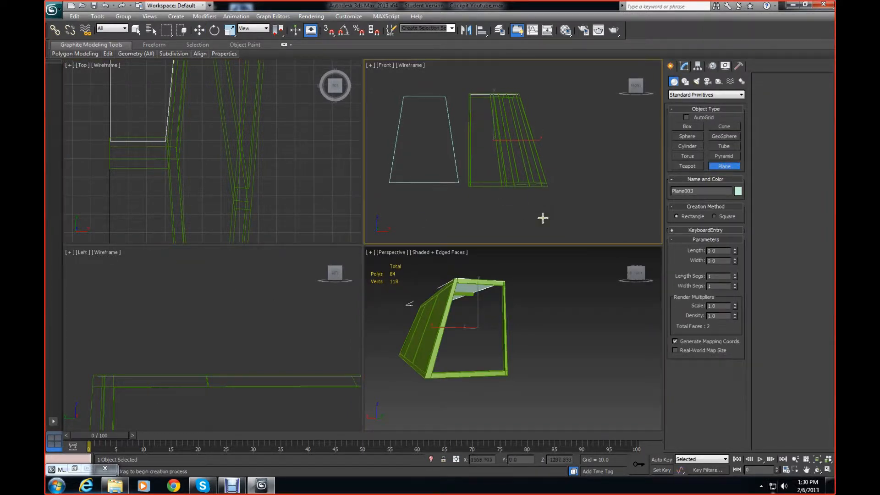
pyautogui.scroll(-5, 495, 121)
pyautogui.moveTo(469, 94); pyautogui.dragTo(545, 185)
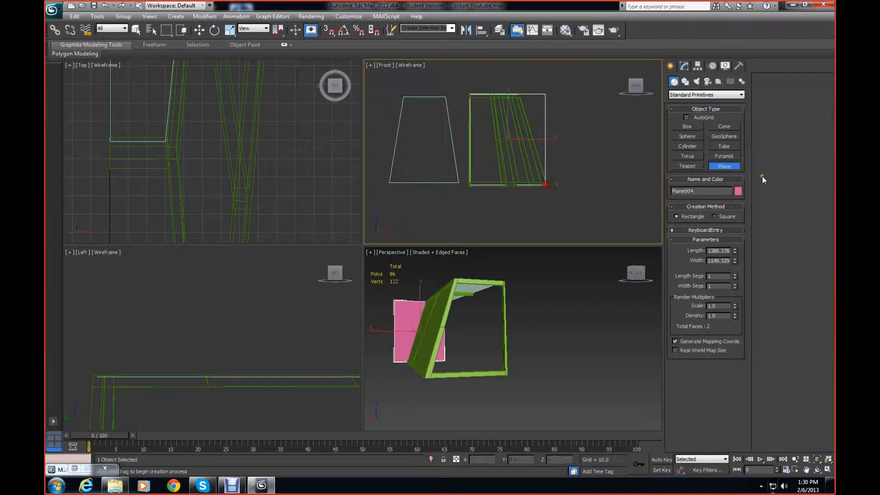
pyautogui.rightClick(603, 181)
# - Convert the new plane to an editable poly
pyautogui.rightClick(503, 153)
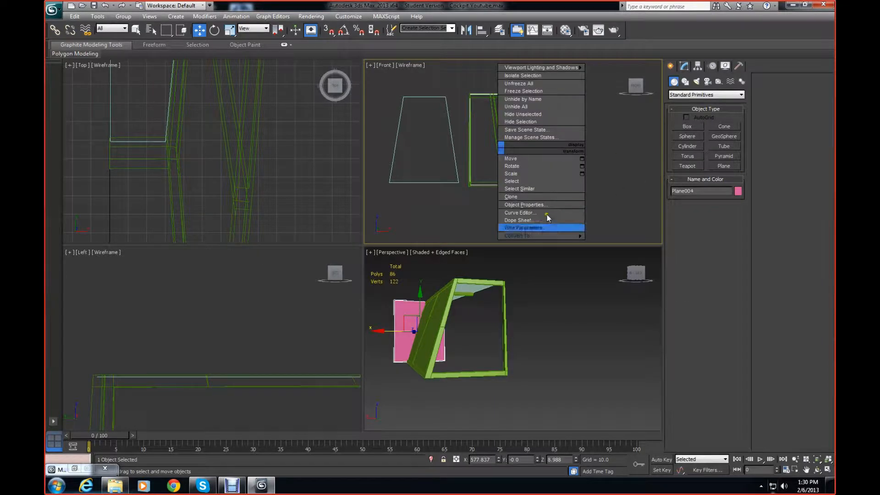
pyautogui.moveTo(515, 233)
pyautogui.click(618, 242)
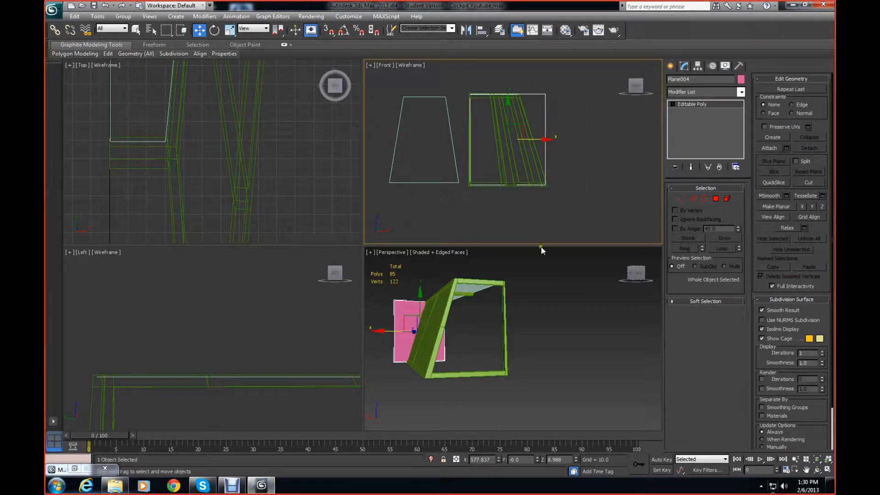
# - Select all four vertices of the new plane and move them along Y to about 3580, at the frame's rear end
pyautogui.click(683, 200)
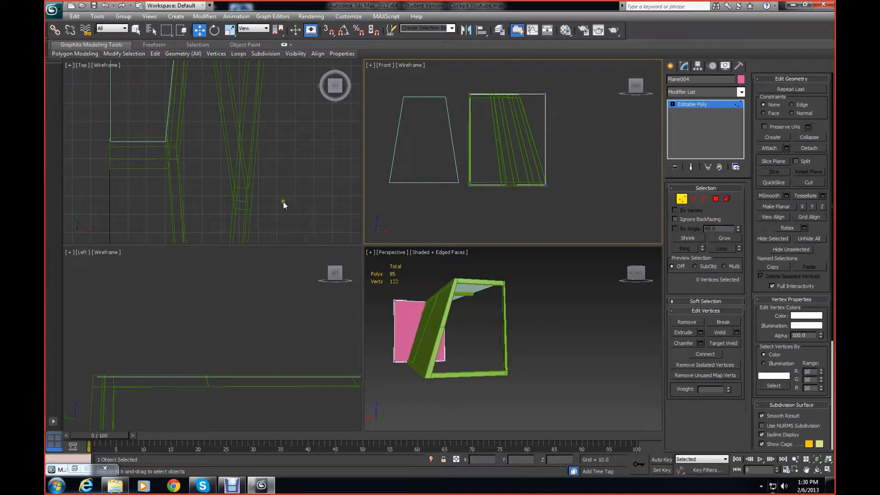
pyautogui.scroll(-10, 265, 153)
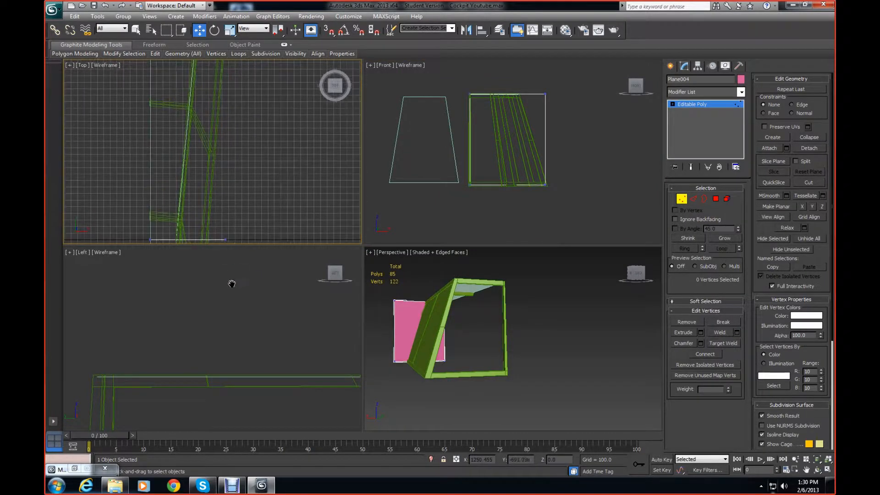
pyautogui.moveTo(147, 174); pyautogui.dragTo(255, 214)
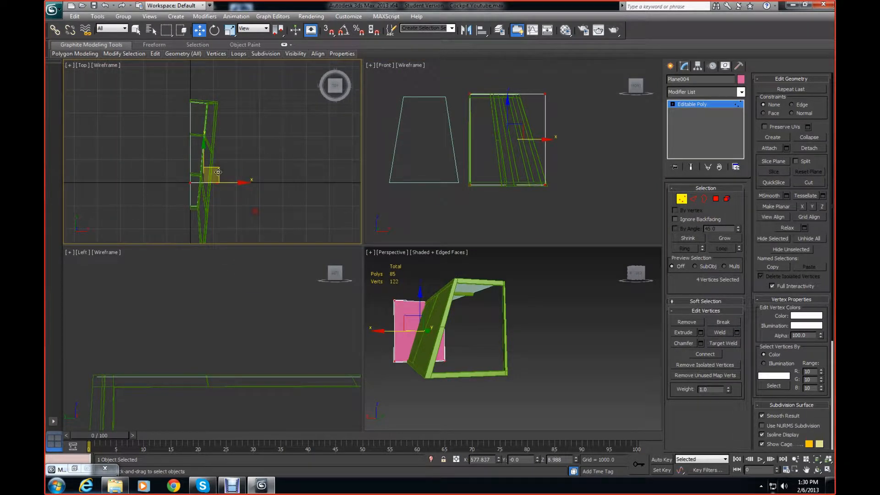
pyautogui.moveTo(204, 149); pyautogui.dragTo(212, 65)
pyautogui.moveTo(226, 120); pyautogui.dragTo(277, 172, button='middle')
pyautogui.scroll(3, 277, 172)
pyautogui.moveTo(178, 151); pyautogui.dragTo(172, 149, button='middle')
pyautogui.scroll(3, 251, 158)
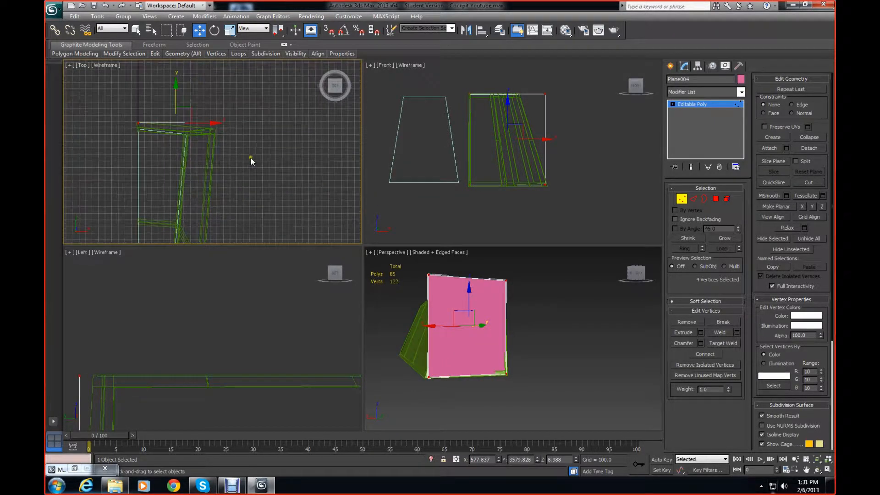
# - Slant the rear plane along the rear crossbar, placing its outer vertices at about X 1156, Y 3471 and inner ones at X 3, Y 3576
pyautogui.click(254, 158)
pyautogui.moveTo(208, 85); pyautogui.dragTo(241, 114)
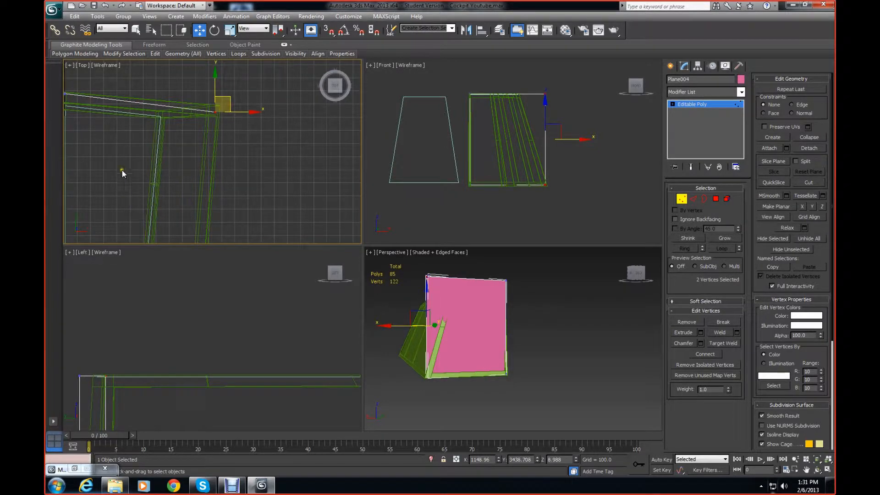
pyautogui.moveTo(123, 171); pyautogui.dragTo(256, 197, button='middle')
pyautogui.moveTo(177, 107); pyautogui.dragTo(214, 120)
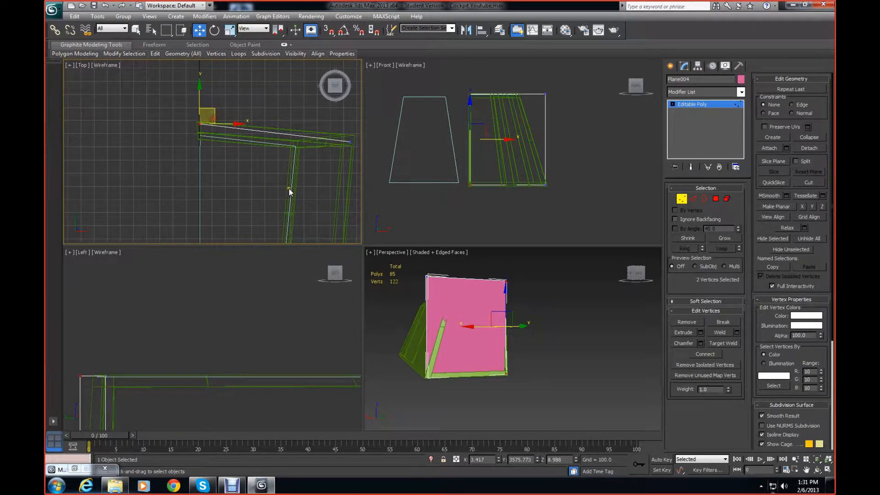
pyautogui.moveTo(338, 174); pyautogui.dragTo(239, 181, button='middle')
pyautogui.moveTo(230, 142); pyautogui.dragTo(271, 176)
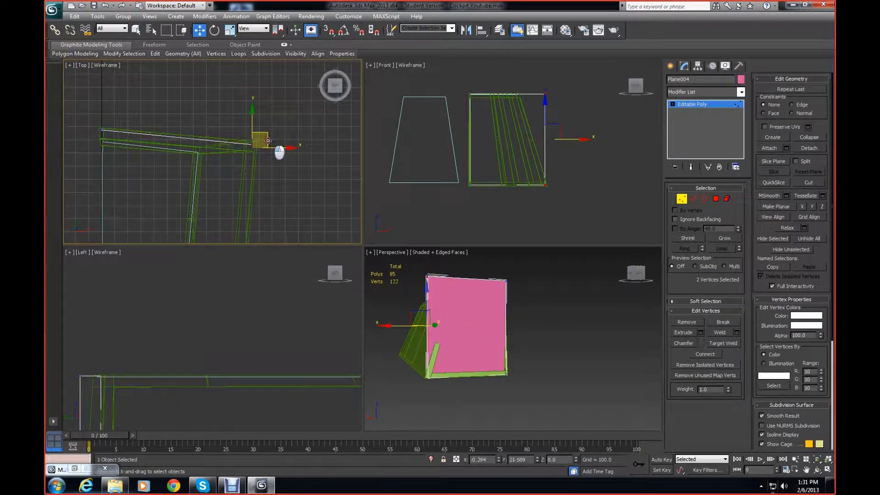
pyautogui.moveTo(269, 143); pyautogui.dragTo(268, 138)
pyautogui.click(544, 340)
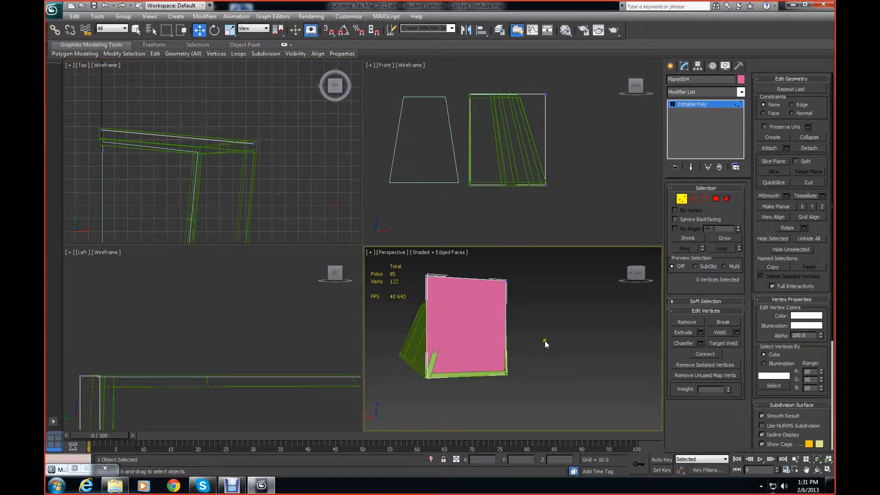
# - Move the rear plane's upper outer vertex inward to the frame's slanted corner, at about X 724, Z 679
pyautogui.click(639, 277)
pyautogui.moveTo(639, 278); pyautogui.dragTo(407, 285)
pyautogui.click(588, 175)
pyautogui.moveTo(529, 81); pyautogui.dragTo(582, 132)
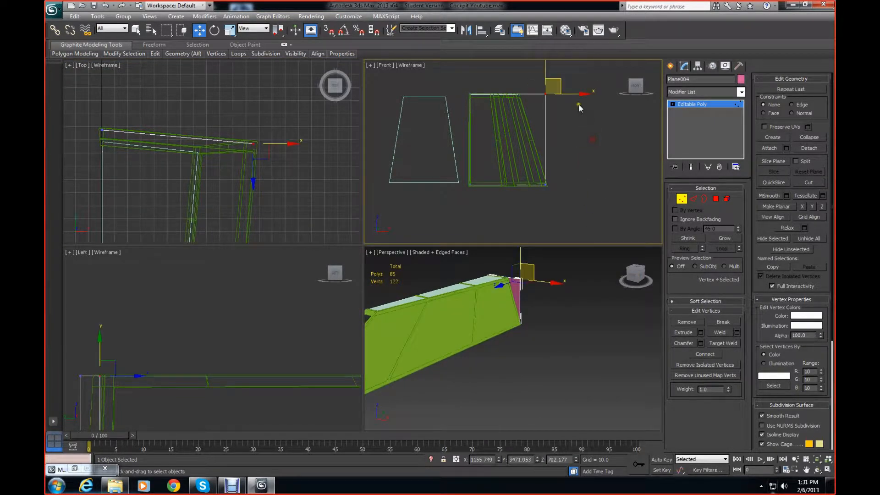
pyautogui.moveTo(561, 86); pyautogui.dragTo(532, 88)
pyautogui.keyDown('alt'); pyautogui.moveTo(534, 303); pyautogui.dragTo(497, 330, button='middle'); pyautogui.keyUp('alt')
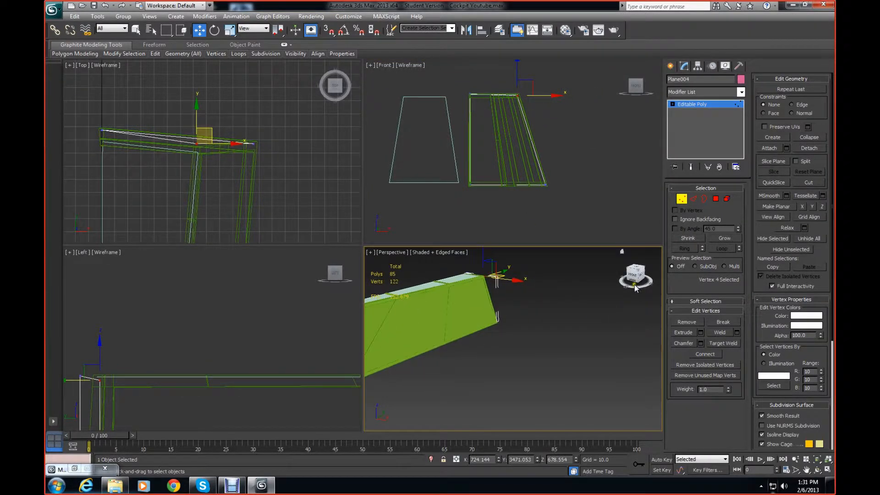
# - Move the rear plane's upper inner vertex to about X 19, Y 3568 and lower it about 15 along Z onto the top bar
pyautogui.moveTo(634, 284); pyautogui.dragTo(567, 274)
pyautogui.moveTo(562, 321)
pyautogui.keyDown('alt'); pyautogui.mouseDown(button='middle')
pyautogui.moveTo(527, 327)
pyautogui.moveTo(570, 326)
pyautogui.mouseUp(button='middle'); pyautogui.keyUp('alt')
pyautogui.click(449, 276)
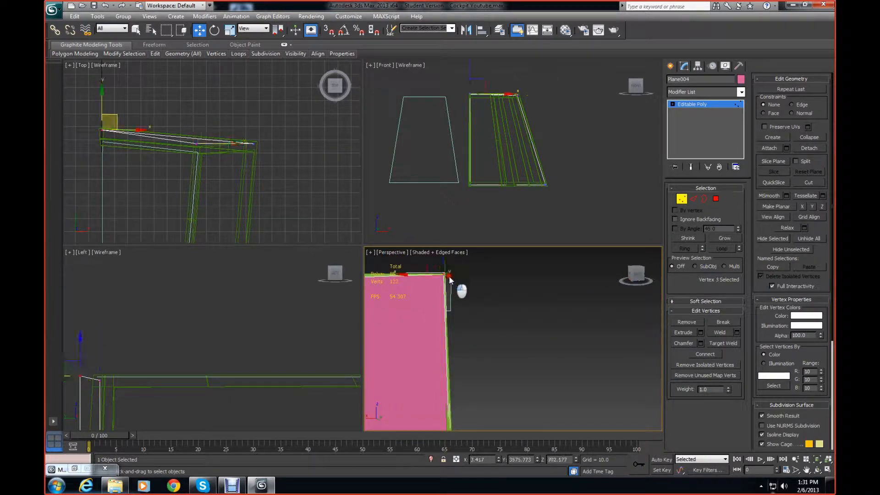
pyautogui.click(110, 120)
pyautogui.moveTo(115, 122); pyautogui.dragTo(118, 122)
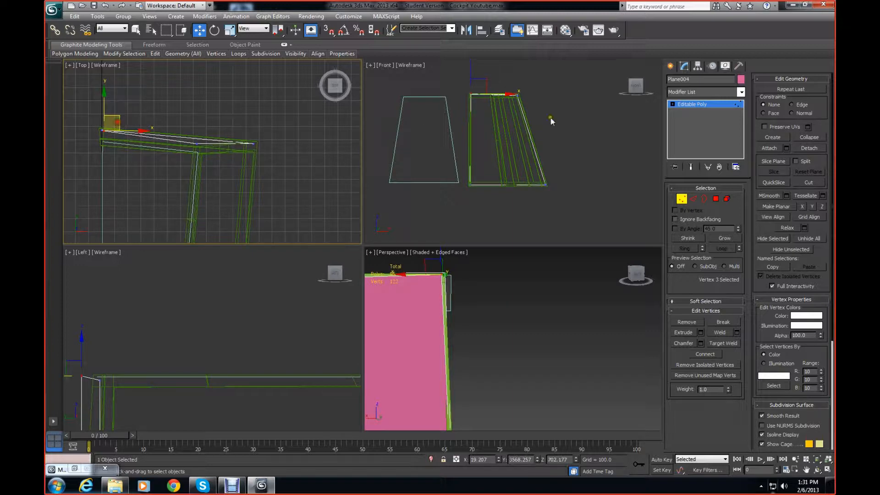
pyautogui.scroll(6, 504, 165)
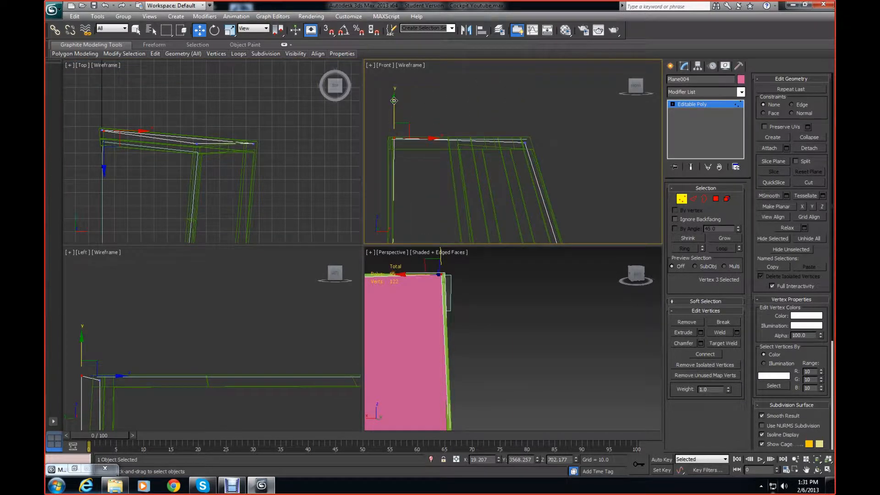
pyautogui.moveTo(393, 100); pyautogui.dragTo(395, 106)
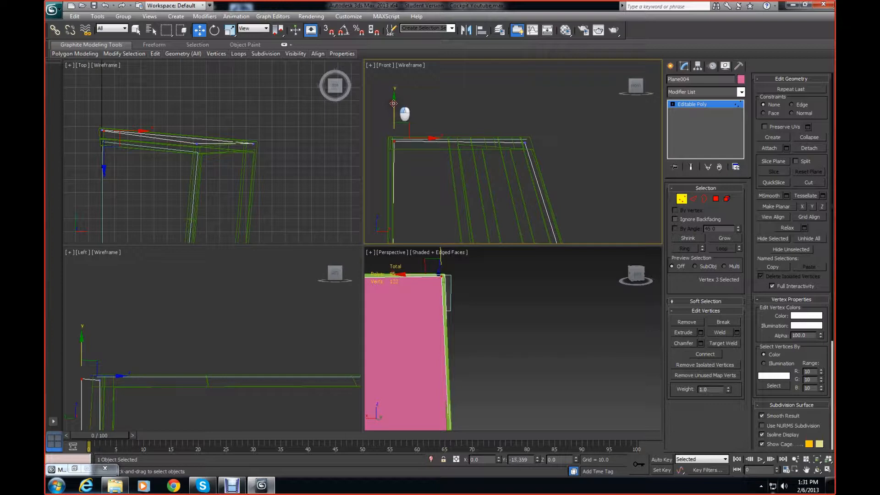
# - Examine the rear plane's fit against the frame's rear edge in the perspective and side views
pyautogui.click(556, 299)
pyautogui.moveTo(634, 280); pyautogui.dragTo(377, 284)
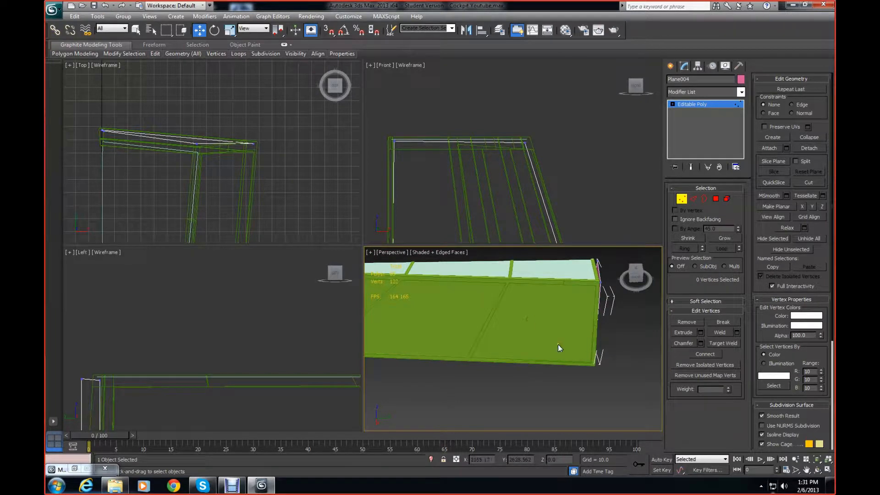
pyautogui.keyDown('alt'); pyautogui.moveTo(559, 348); pyautogui.dragTo(569, 380, button='middle'); pyautogui.keyUp('alt')
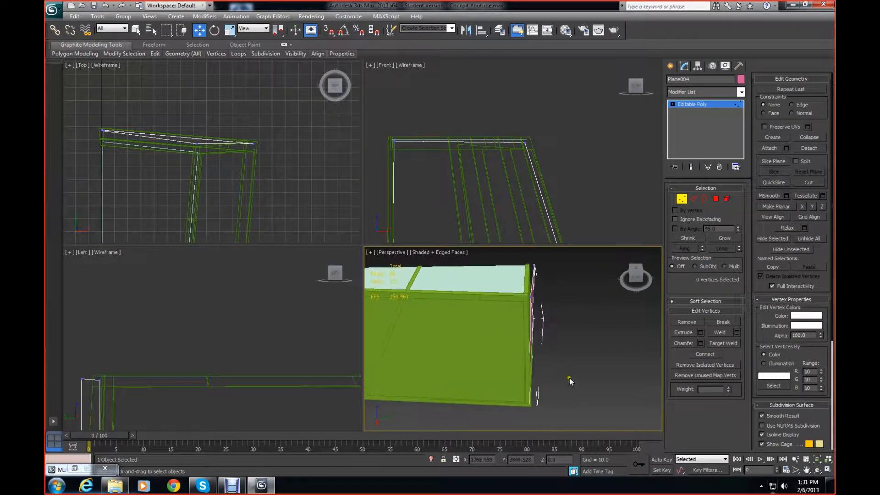
pyautogui.moveTo(635, 278)
pyautogui.mouseDown()
pyautogui.moveTo(597, 263)
pyautogui.moveTo(600, 277)
pyautogui.moveTo(635, 283)
pyautogui.mouseUp()
pyautogui.moveTo(179, 342); pyautogui.dragTo(298, 263, button='middle')
pyautogui.scroll(-2, 297, 263)
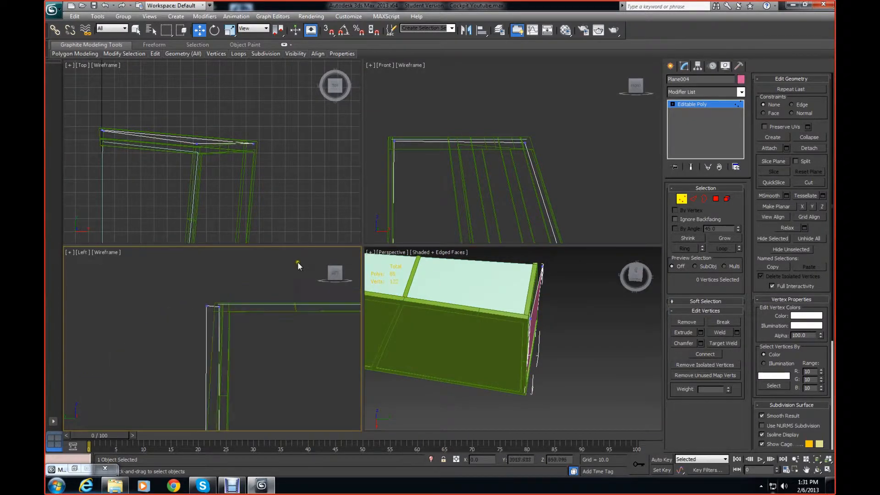
# - Move the rear plane's upper inner vertex forward onto the slanted frame bar, at about Y 3497, Z 687
pyautogui.scroll(3, 259, 295)
pyautogui.scroll(2, 236, 295)
pyautogui.moveTo(236, 296); pyautogui.dragTo(214, 352, button='middle')
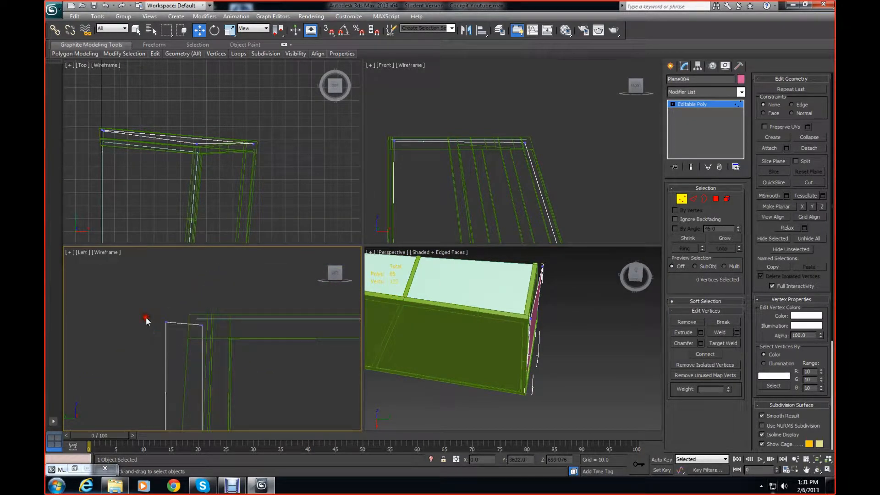
pyautogui.moveTo(145, 317); pyautogui.dragTo(234, 323)
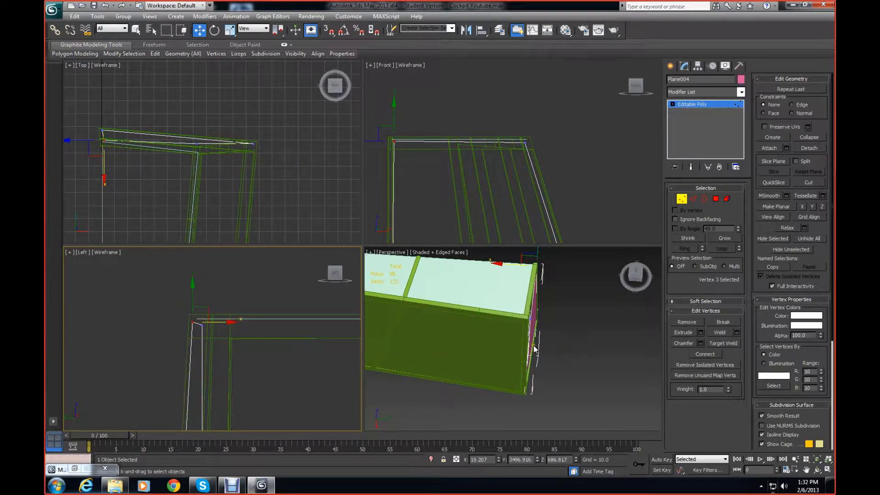
# - Move the rear plane's upper outer vertex forward to about Y 3443 and clear the vertex selection
pyautogui.keyDown('ctrl'); pyautogui.click(531, 319); pyautogui.keyUp('ctrl')
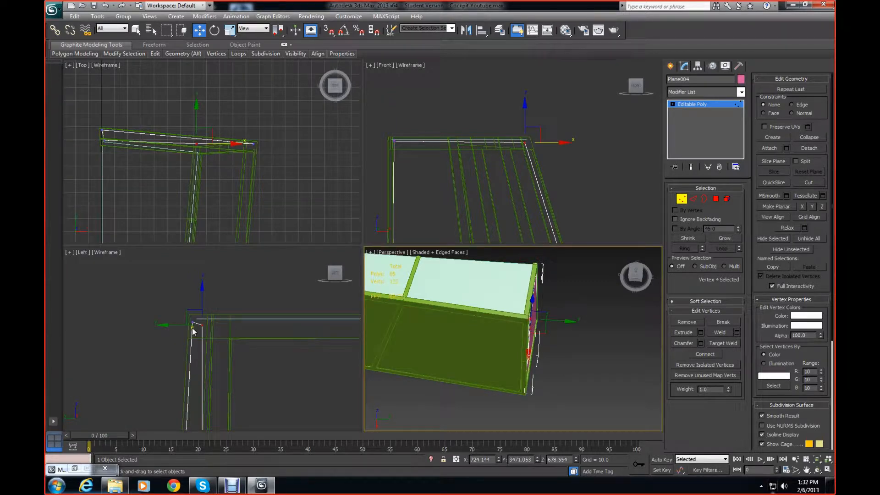
pyautogui.click(167, 327)
pyautogui.moveTo(239, 325); pyautogui.dragTo(250, 324)
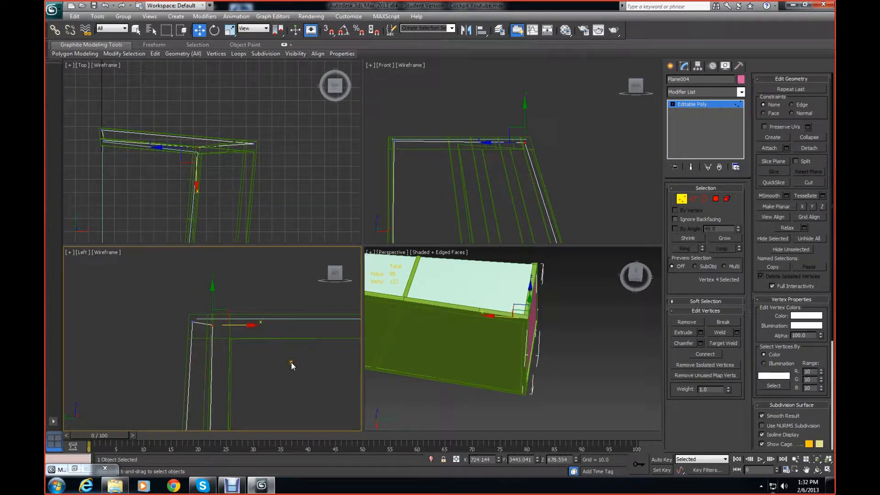
pyautogui.click(290, 362)
# - Finish vertex editing on the rear plane and attach the rear and roof planes to the cockpit frame
pyautogui.moveTo(630, 294); pyautogui.dragTo(622, 490)
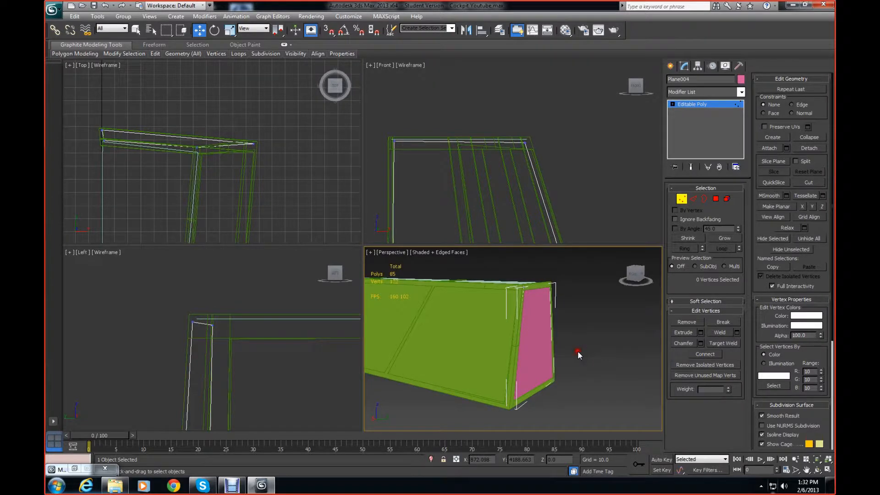
pyautogui.scroll(-5, 578, 352)
pyautogui.scroll(3, 606, 331)
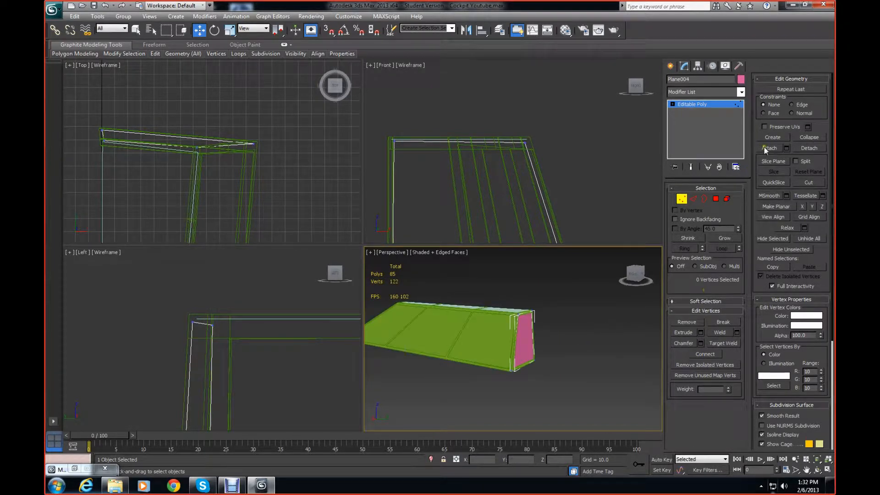
pyautogui.click(702, 110)
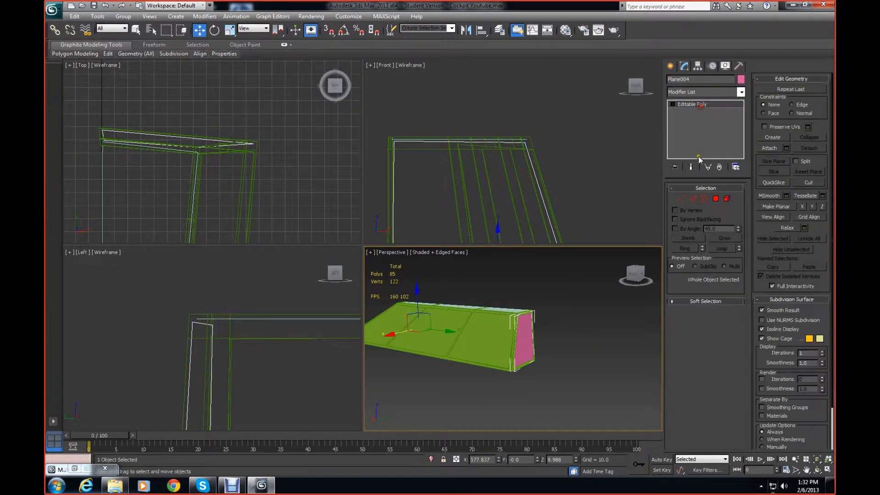
pyautogui.click(486, 341)
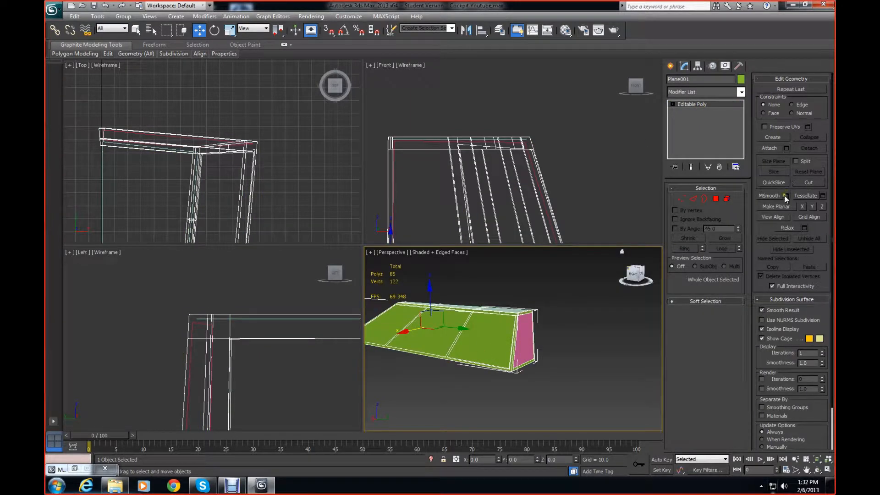
pyautogui.click(770, 149)
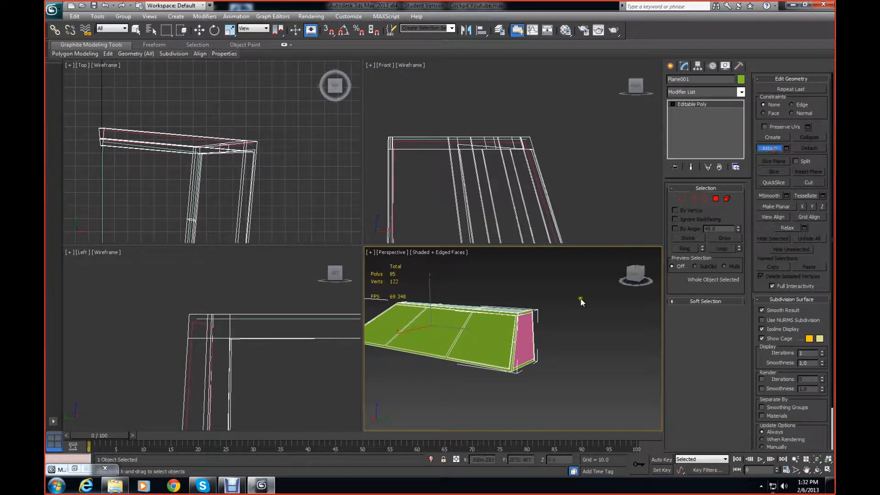
pyautogui.click(520, 335)
pyautogui.moveTo(636, 276); pyautogui.dragTo(654, 253)
pyautogui.click(499, 310)
# - Attach the separate grey plane lying in front of the cockpit to the frame object
pyautogui.keyDown('alt'); pyautogui.moveTo(654, 256); pyautogui.dragTo(381, 255, button='middle'); pyautogui.keyUp('alt')
pyautogui.moveTo(381, 254); pyautogui.dragTo(397, 263)
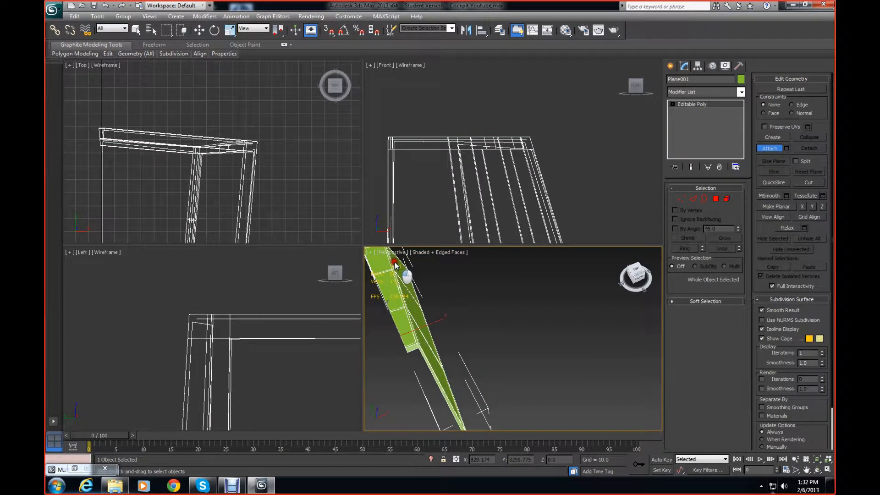
pyautogui.moveTo(549, 311); pyautogui.dragTo(549, 239, button='middle')
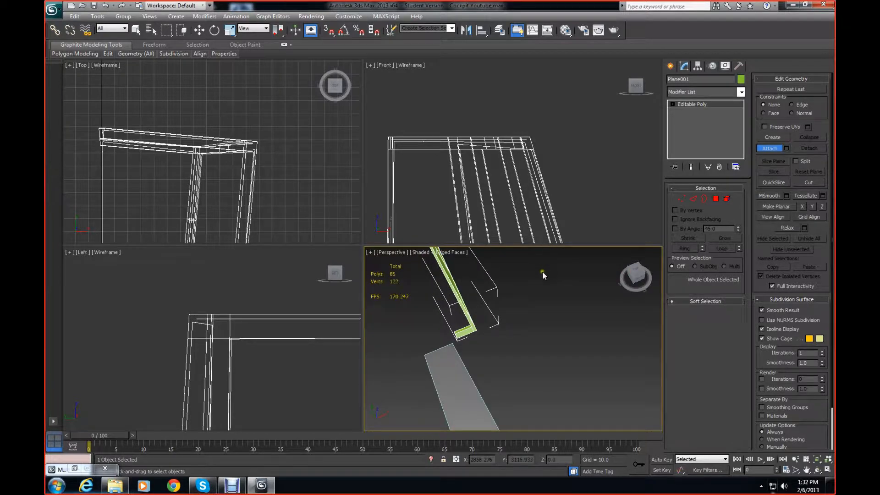
pyautogui.scroll(-3, 542, 275)
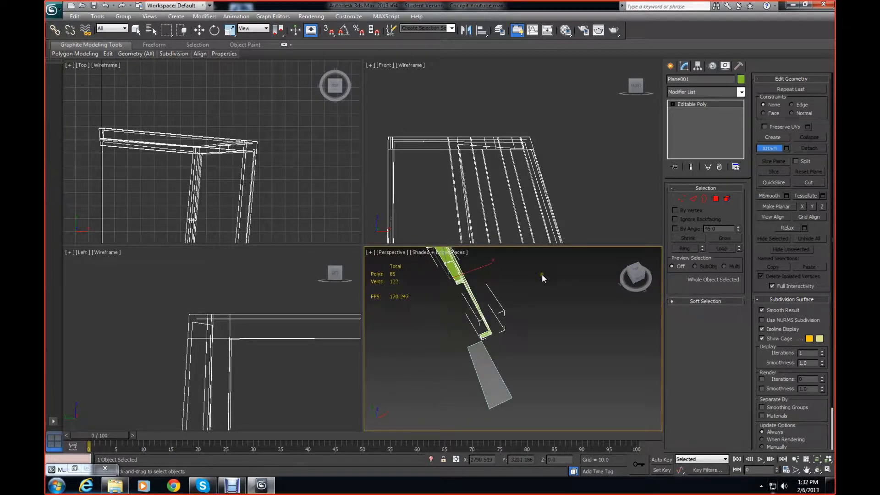
pyautogui.click(481, 369)
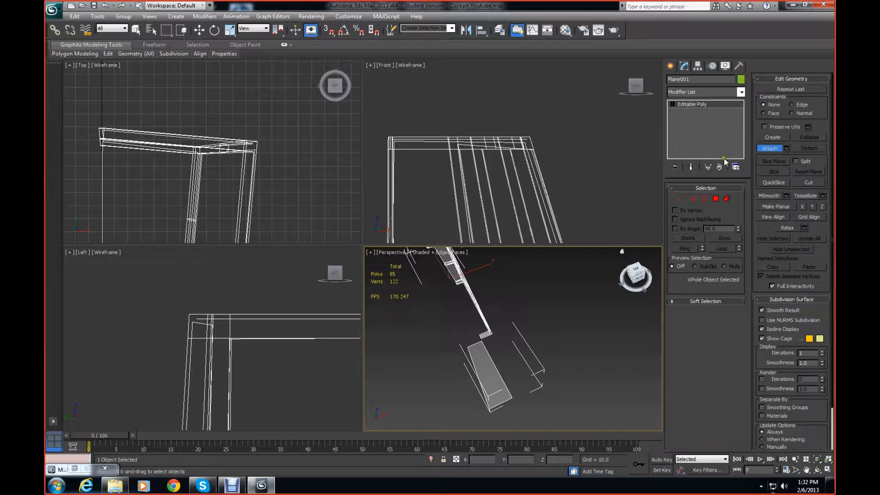
# - Move the attached front panel element back onto the frame's sloped front opening, at about X 6, Y -2234
pyautogui.click(727, 199)
pyautogui.click(484, 373)
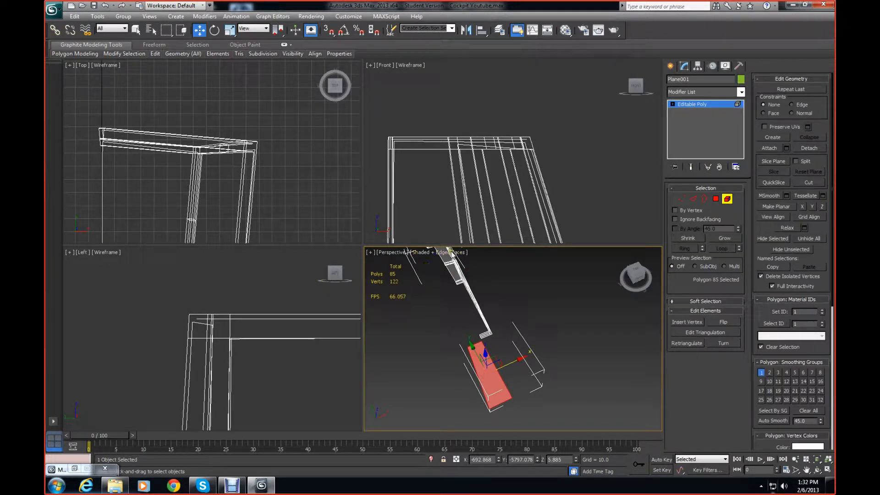
pyautogui.moveTo(493, 373); pyautogui.dragTo(469, 295)
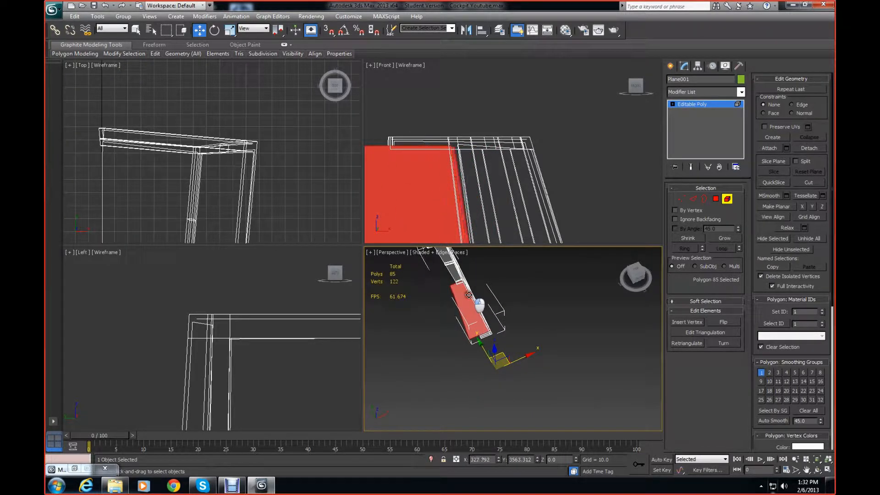
pyautogui.moveTo(387, 193); pyautogui.dragTo(486, 140, button='middle')
pyautogui.scroll(-5, 486, 140)
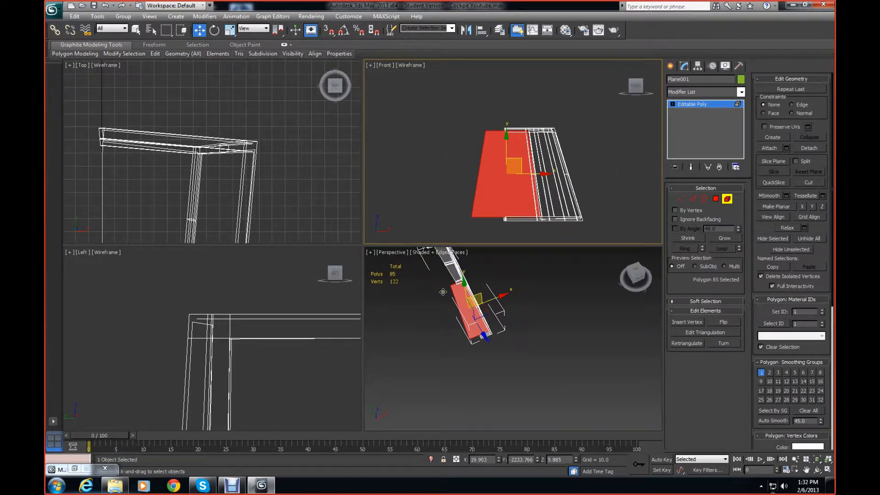
pyautogui.scroll(5, 443, 292)
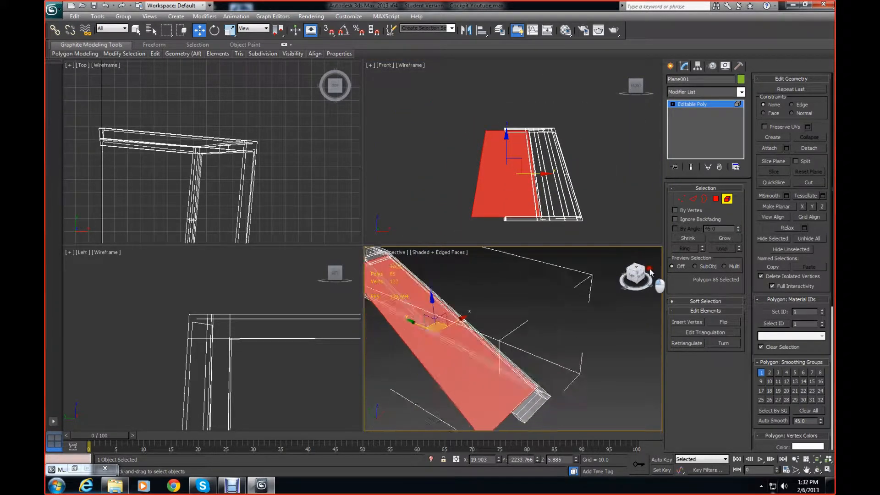
pyautogui.moveTo(650, 271); pyautogui.dragTo(375, 267)
pyautogui.moveTo(603, 299); pyautogui.dragTo(591, 344, button='middle')
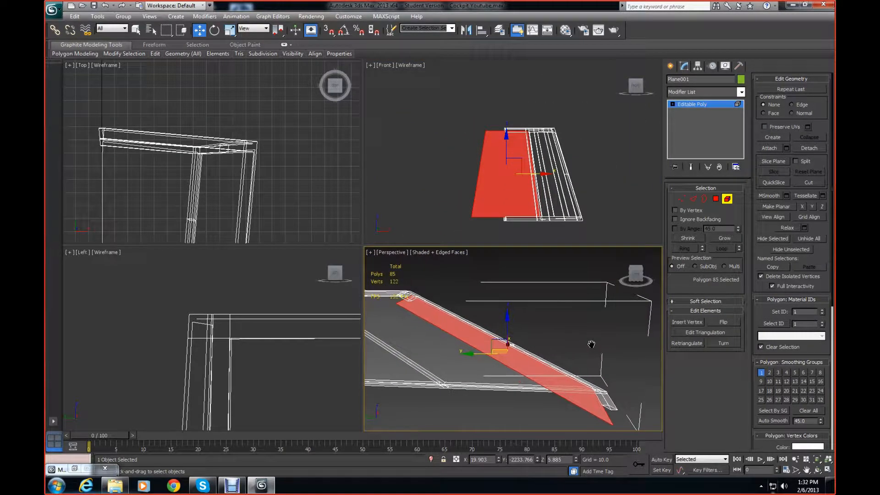
pyautogui.moveTo(544, 175); pyautogui.dragTo(544, 175)
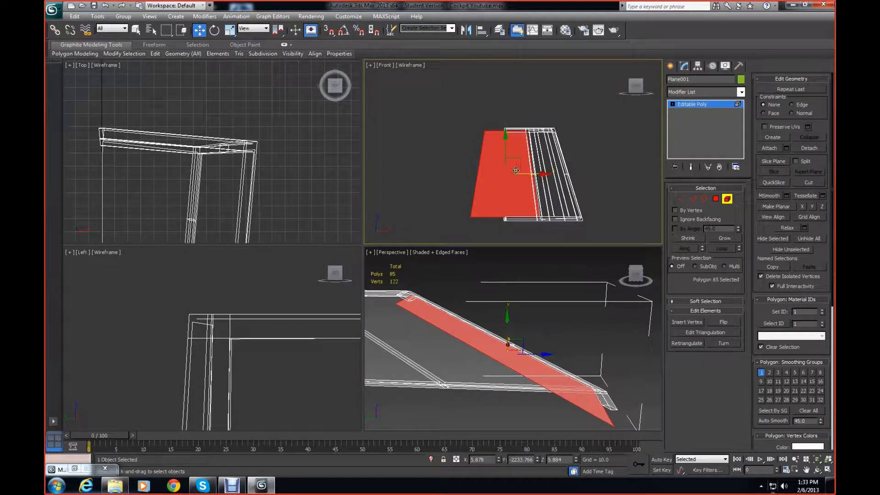
# - Try shifting the front panel sideways to about X -61 and inspect its fit from below
pyautogui.moveTo(519, 347); pyautogui.dragTo(477, 357, button='middle')
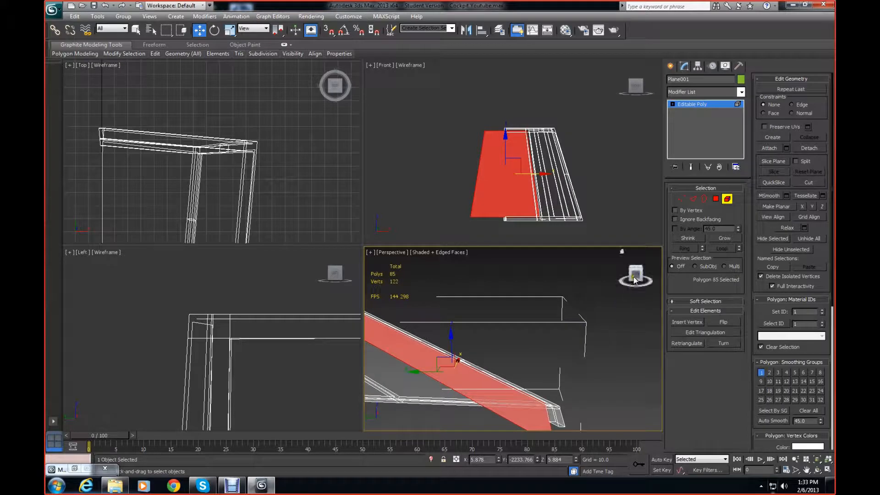
pyautogui.moveTo(636, 280); pyautogui.dragTo(639, 265)
pyautogui.moveTo(555, 314); pyautogui.dragTo(567, 368, button='middle')
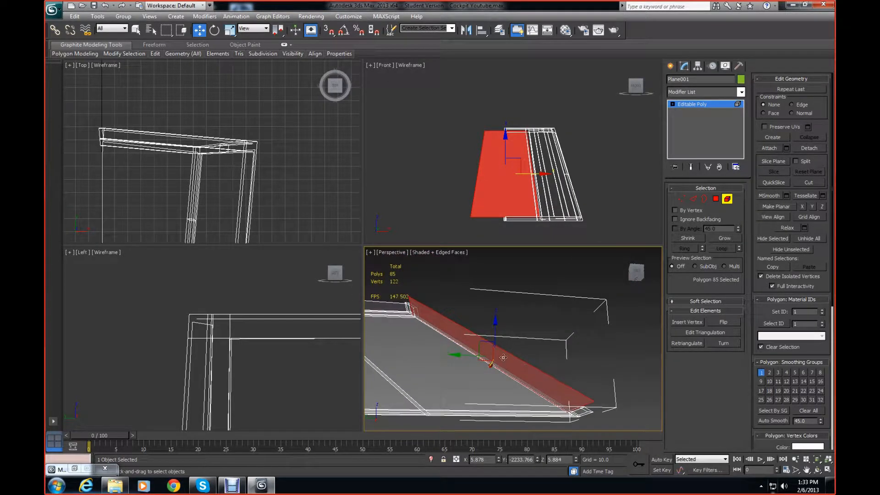
pyautogui.moveTo(513, 361); pyautogui.dragTo(510, 359)
pyautogui.moveTo(637, 274); pyautogui.dragTo(633, 319)
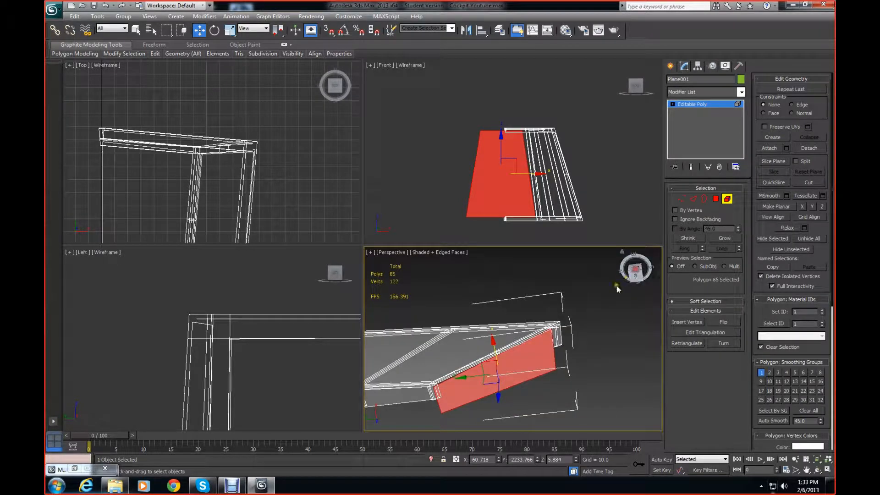
pyautogui.moveTo(583, 303); pyautogui.dragTo(576, 270, button='middle')
pyautogui.scroll(3, 576, 254)
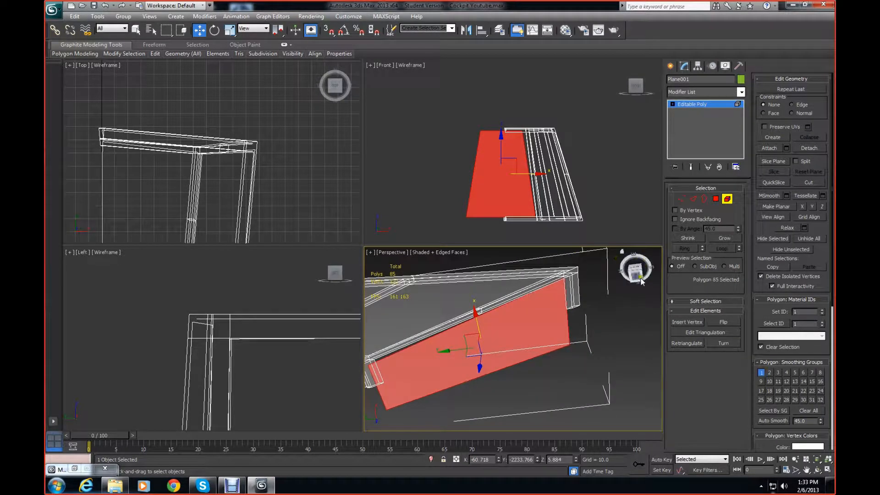
# - Shift the front panel back to about X 7 against the frame and clear the element selection
pyautogui.moveTo(638, 276); pyautogui.dragTo(509, 384)
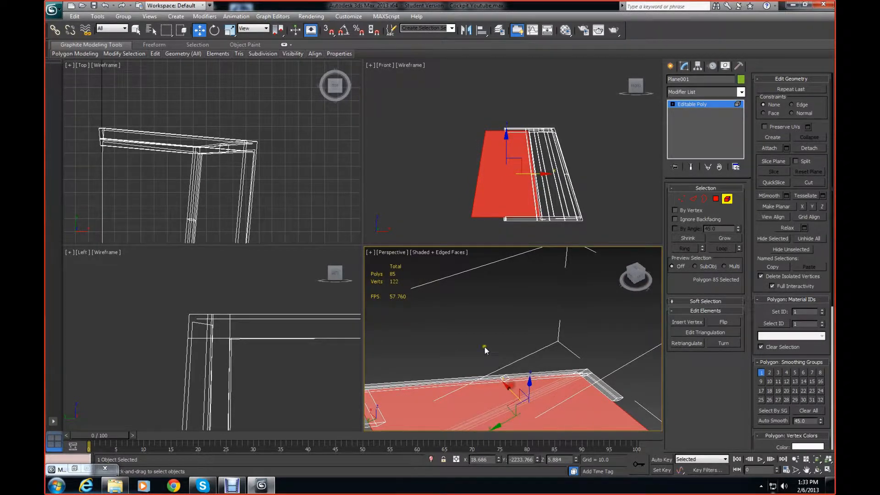
pyautogui.moveTo(485, 350); pyautogui.dragTo(592, 273, button='middle')
pyautogui.moveTo(641, 281); pyautogui.dragTo(608, 276)
pyautogui.moveTo(565, 318); pyautogui.dragTo(518, 276, button='middle')
pyautogui.scroll(-3, 527, 298)
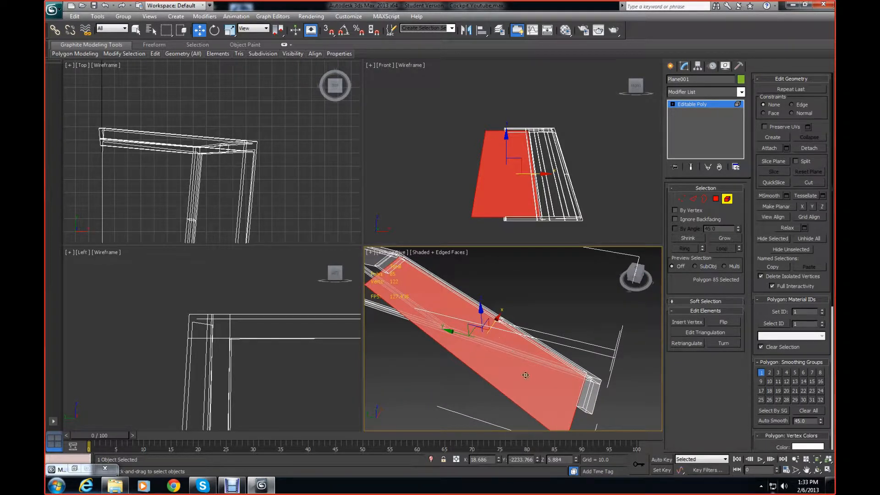
pyautogui.moveTo(533, 380)
pyautogui.mouseDown()
pyautogui.moveTo(548, 391)
pyautogui.moveTo(536, 382)
pyautogui.mouseUp()
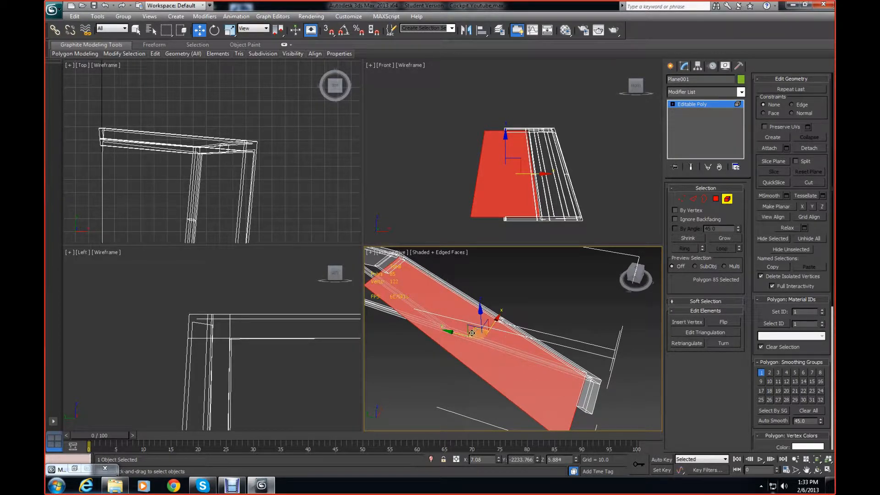
pyautogui.moveTo(452, 333); pyautogui.dragTo(455, 335)
pyautogui.click(445, 215)
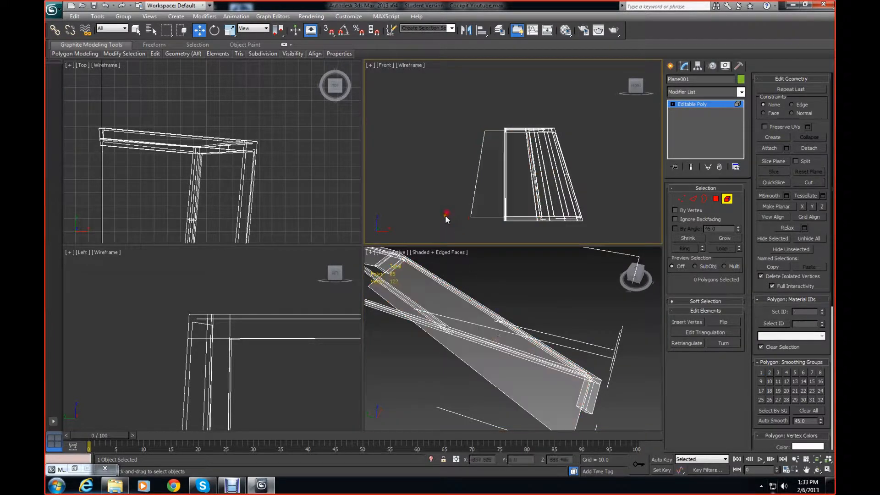
pyautogui.click(422, 403)
# - Set the second sample material, 02 - Default, to a dark grey diffuse colour in the Material Editor
pyautogui.moveTo(633, 274); pyautogui.dragTo(574, 259)
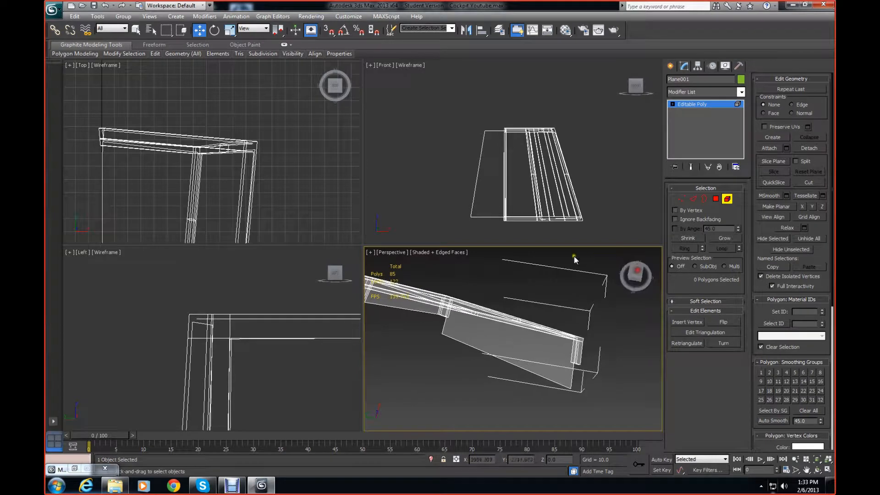
pyautogui.press('m')
pyautogui.click(235, 100)
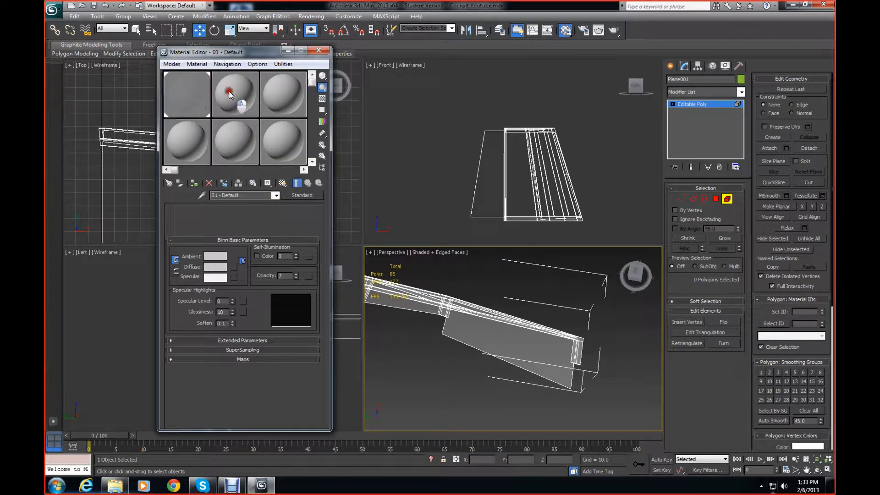
pyautogui.click(234, 99)
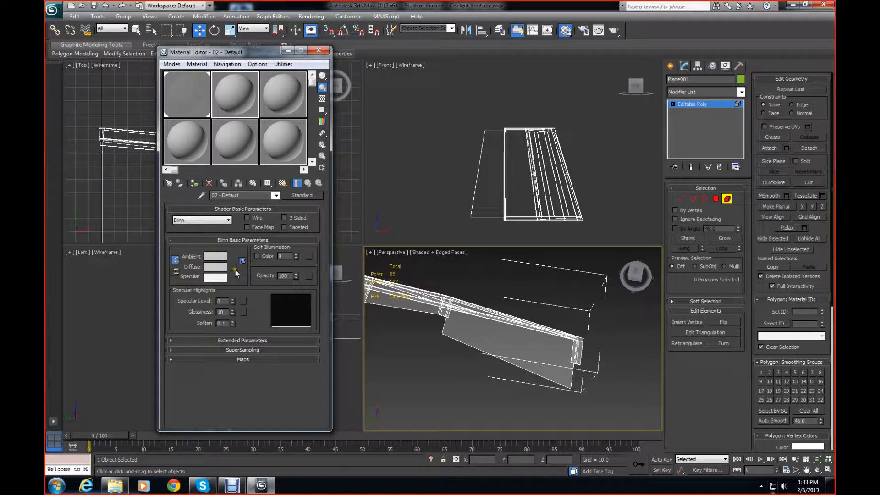
pyautogui.click(221, 266)
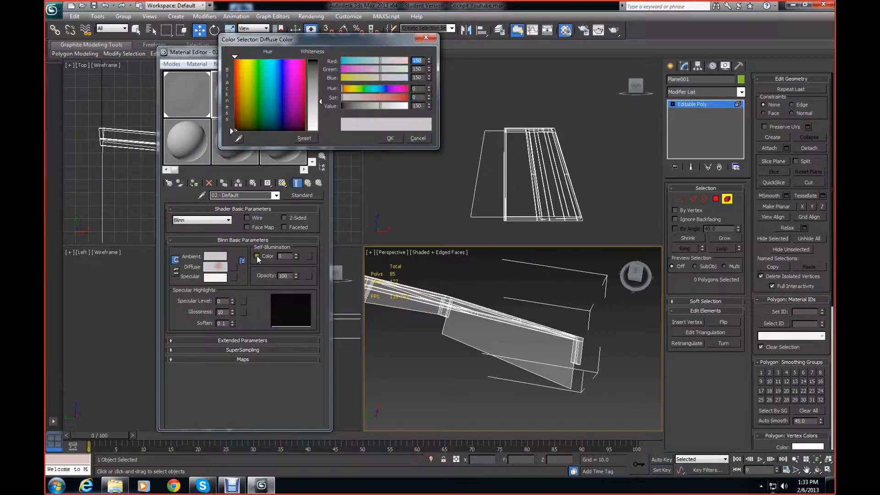
pyautogui.moveTo(317, 89); pyautogui.dragTo(320, 68)
pyautogui.click(389, 138)
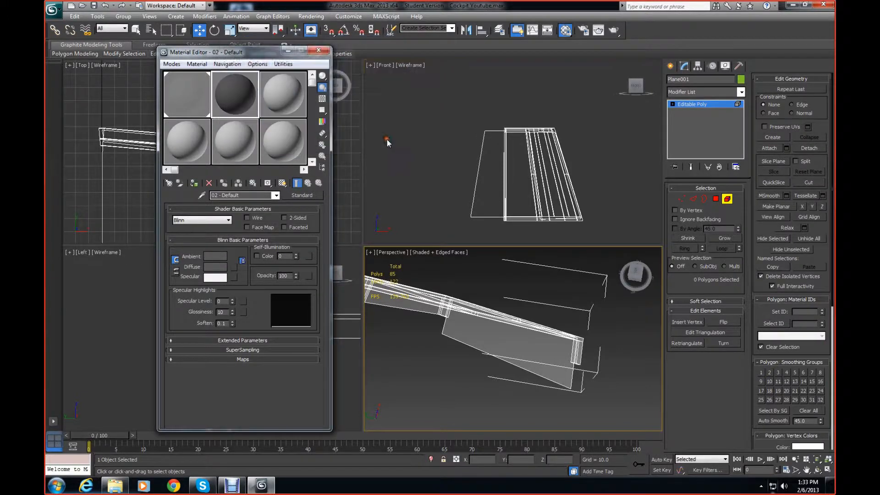
# - Apply the dark grey 02 - Default material to the cockpit frame and inspect the front panel's edge
pyautogui.moveTo(233, 88); pyautogui.dragTo(449, 301)
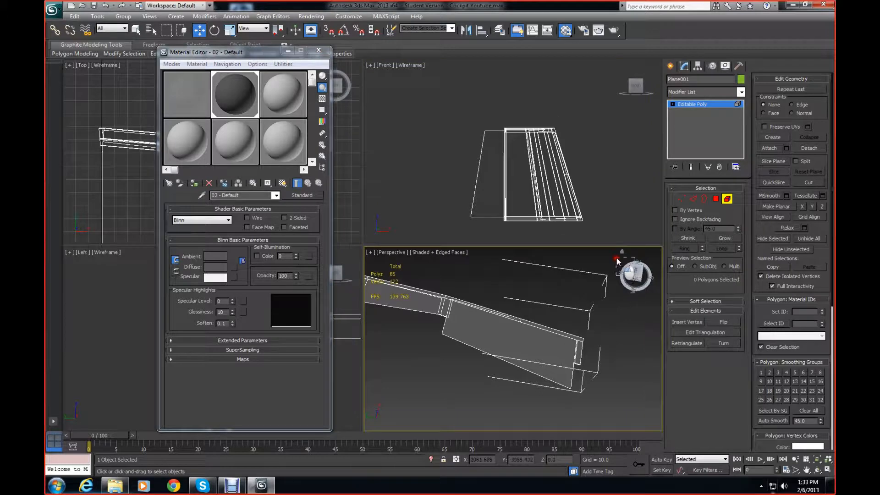
pyautogui.moveTo(631, 270); pyautogui.dragTo(506, 289)
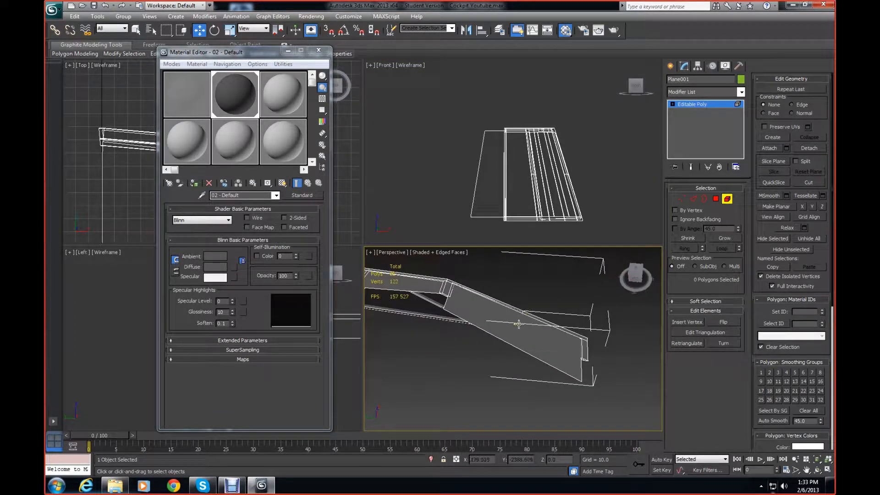
pyautogui.scroll(3, 588, 341)
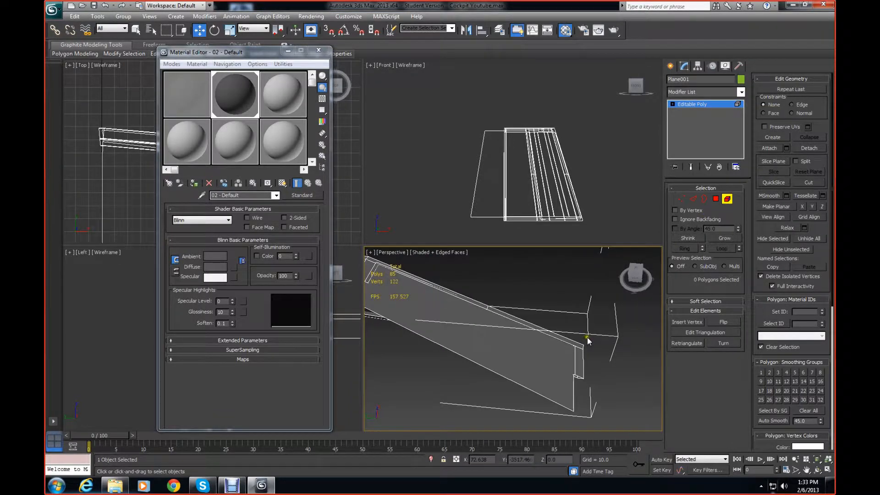
# - Inspect the front panel's edge against the frame from several angles, and close the Material Editor
pyautogui.scroll(2, 588, 341)
pyautogui.moveTo(634, 277)
pyautogui.mouseDown()
pyautogui.moveTo(623, 258)
pyautogui.moveTo(631, 267)
pyautogui.mouseUp()
pyautogui.moveTo(561, 299); pyautogui.dragTo(726, 429, button='middle')
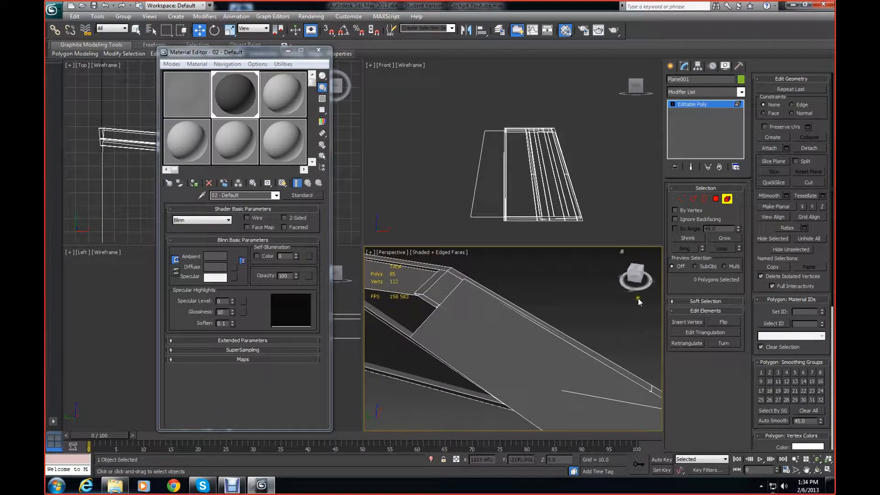
pyautogui.moveTo(637, 281); pyautogui.dragTo(665, 284)
pyautogui.moveTo(651, 289); pyautogui.dragTo(556, 312, button='middle')
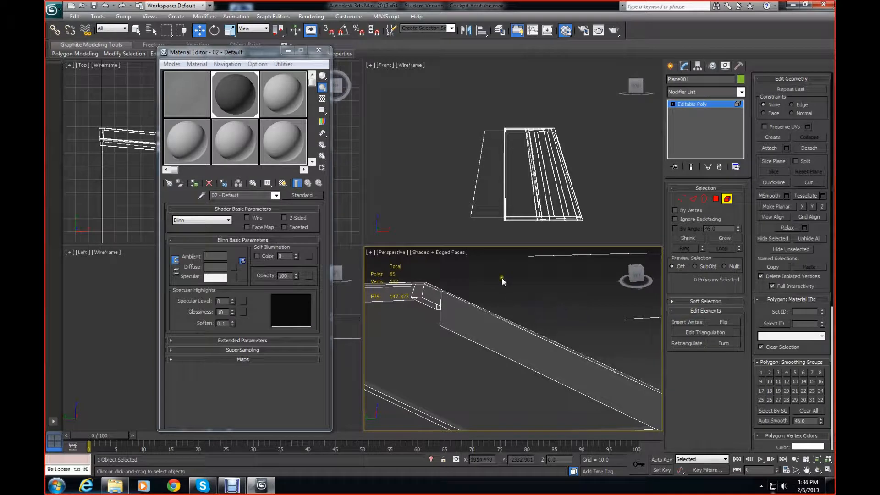
pyautogui.click(289, 51)
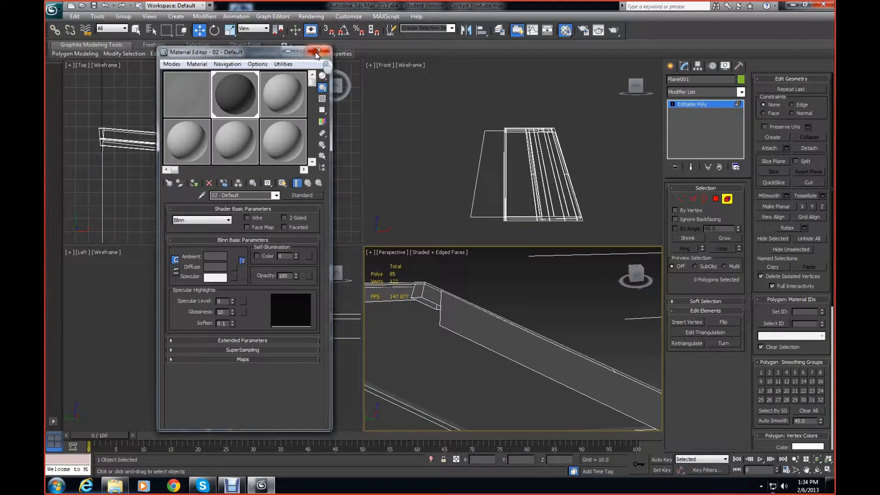
# - Select the front panel polygon, move it back into the frame to about Y -2253, and clear the selection
pyautogui.moveTo(245, 293); pyautogui.dragTo(181, 269, button='middle')
pyautogui.moveTo(313, 315); pyautogui.dragTo(204, 315, button='middle')
pyautogui.scroll(-5, 204, 315)
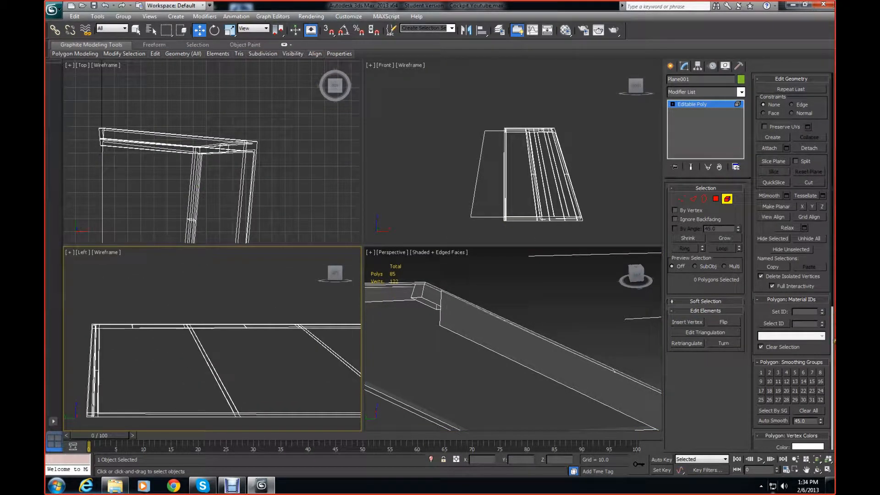
pyautogui.moveTo(232, 348); pyautogui.dragTo(763, 304, button='middle')
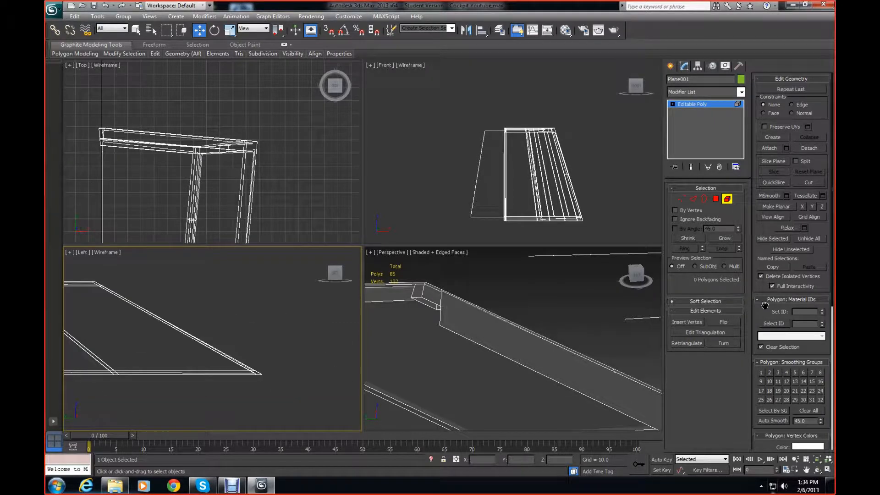
pyautogui.moveTo(183, 319); pyautogui.dragTo(294, 338, button='middle')
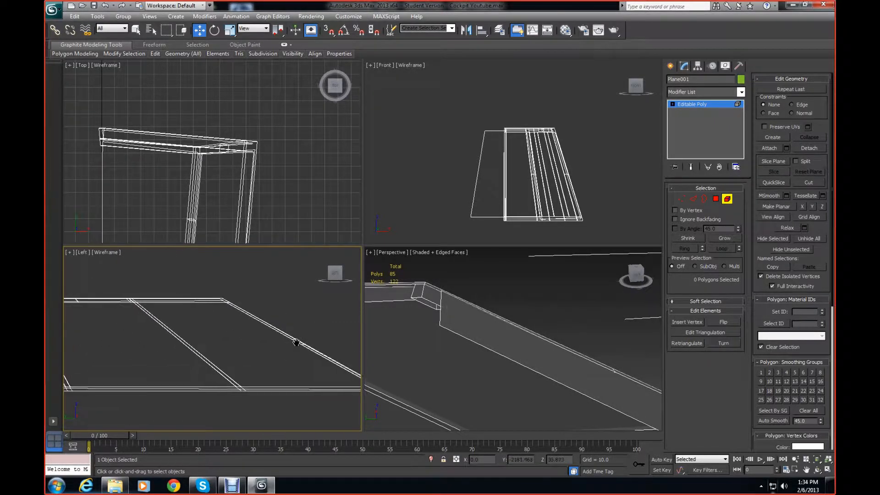
pyautogui.click(715, 199)
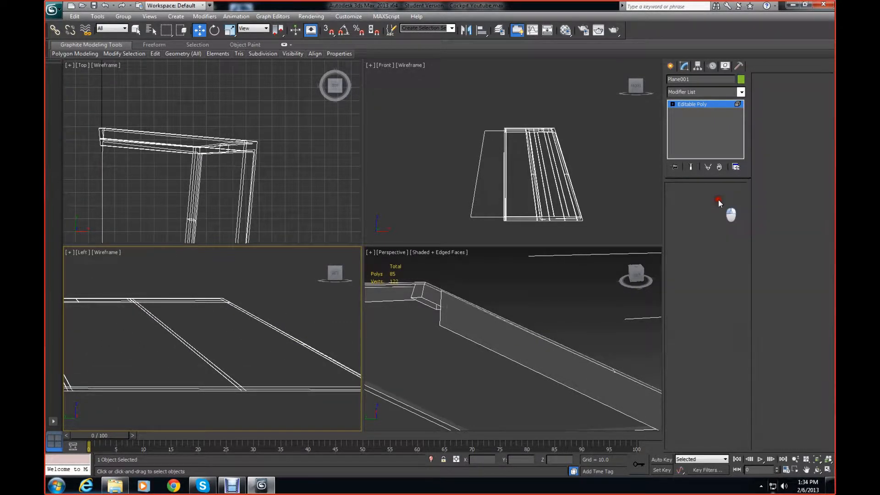
pyautogui.click(521, 343)
pyautogui.moveTo(157, 349); pyautogui.dragTo(195, 334, button='middle')
pyautogui.scroll(2, 186, 333)
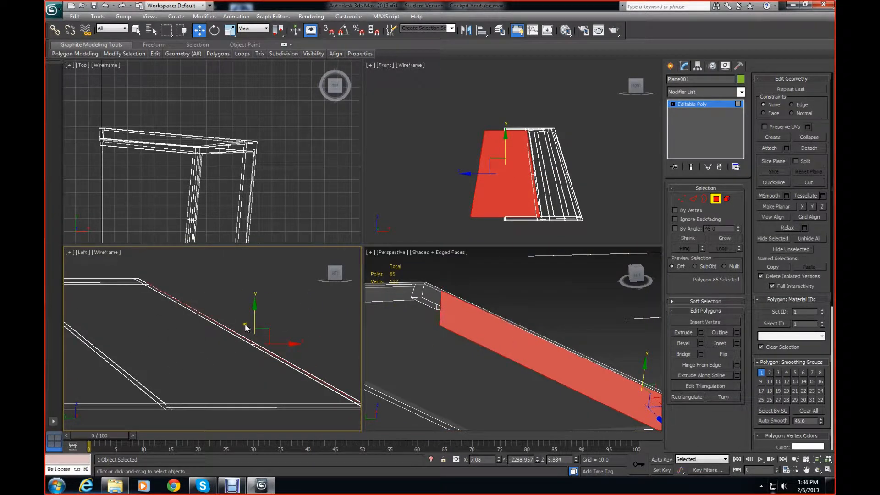
pyautogui.moveTo(266, 328); pyautogui.dragTo(266, 330)
pyautogui.moveTo(259, 351); pyautogui.dragTo(189, 340, button='middle')
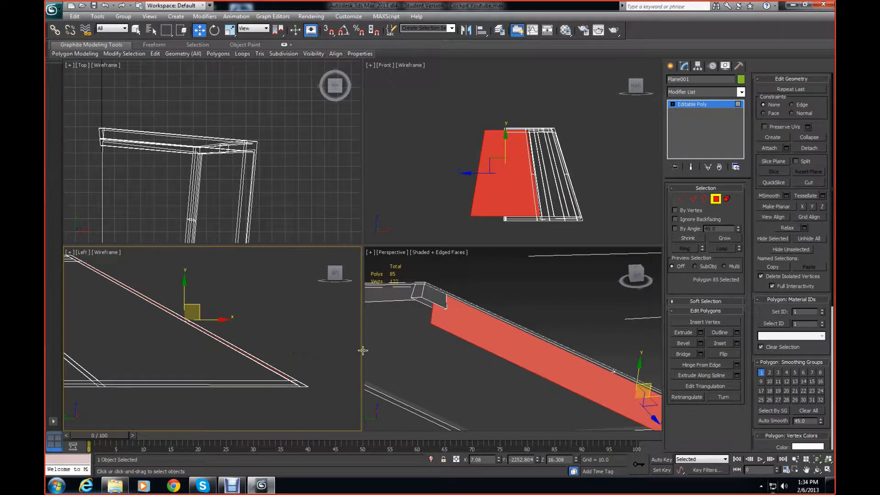
pyautogui.click(470, 373)
pyautogui.click(557, 301)
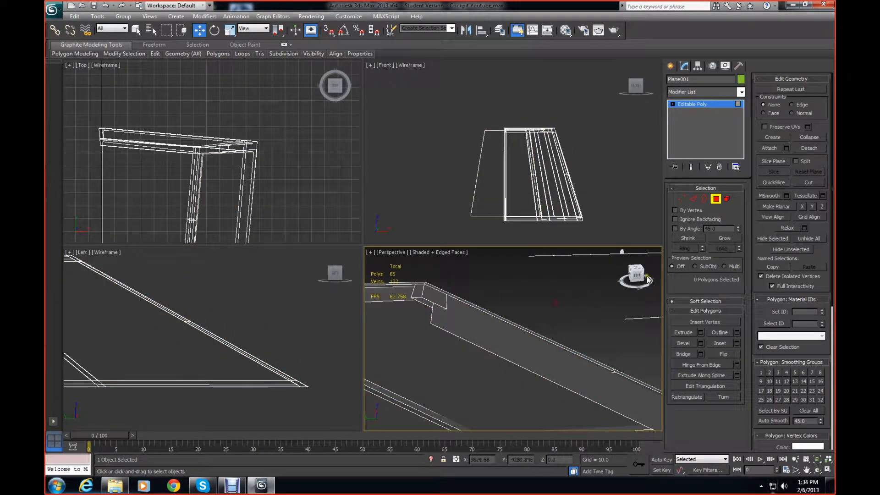
# - Examine how the front panel's lower end meets the frame from the front, side and below
pyautogui.moveTo(631, 270)
pyautogui.mouseDown()
pyautogui.moveTo(595, 290)
pyautogui.moveTo(641, 289)
pyautogui.moveTo(634, 293)
pyautogui.moveTo(632, 281)
pyautogui.moveTo(601, 258)
pyautogui.moveTo(646, 279)
pyautogui.moveTo(632, 278)
pyautogui.moveTo(640, 283)
pyautogui.mouseUp()
pyautogui.scroll(2, 568, 332)
pyautogui.moveTo(568, 331); pyautogui.dragTo(563, 266, button='middle')
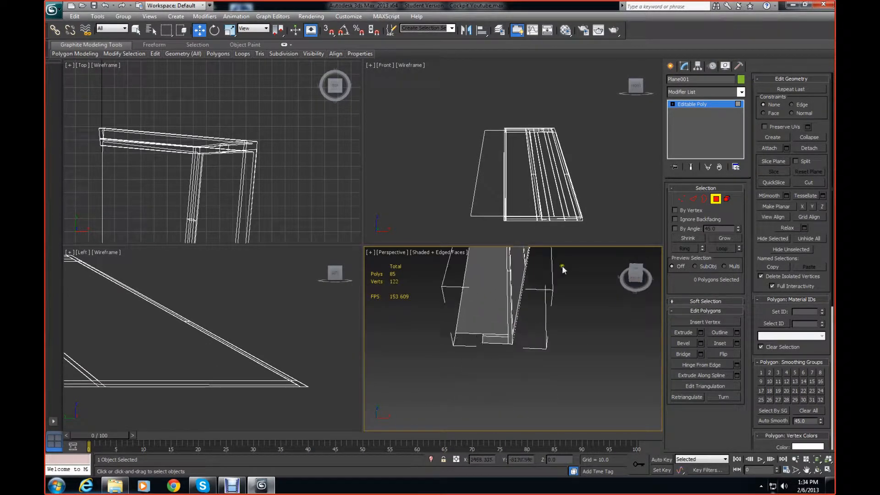
pyautogui.scroll(2, 559, 284)
pyautogui.moveTo(635, 275); pyautogui.dragTo(384, 265)
pyautogui.moveTo(578, 295); pyautogui.dragTo(572, 338, button='middle')
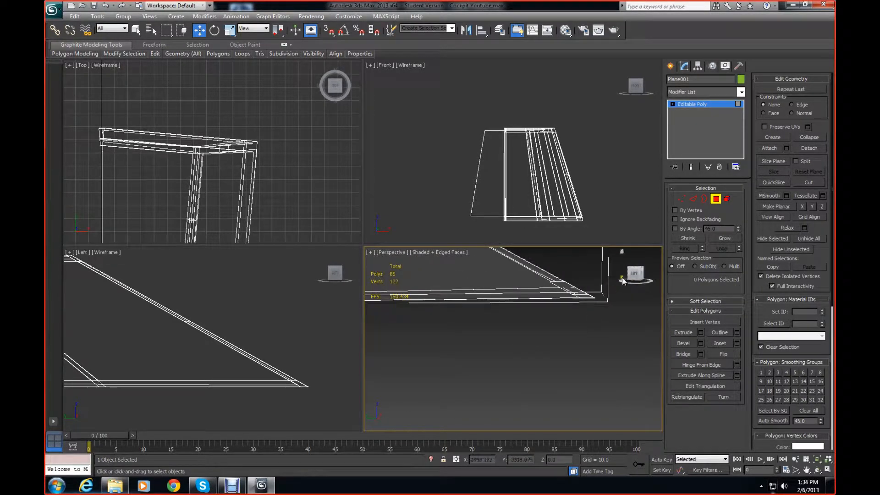
pyautogui.moveTo(623, 280); pyautogui.dragTo(638, 283)
# - Select the front panel's two lower vertices and move them about 31 units forward and 9 down to fit the frame corner
pyautogui.moveTo(264, 337); pyautogui.dragTo(230, 306, button='middle')
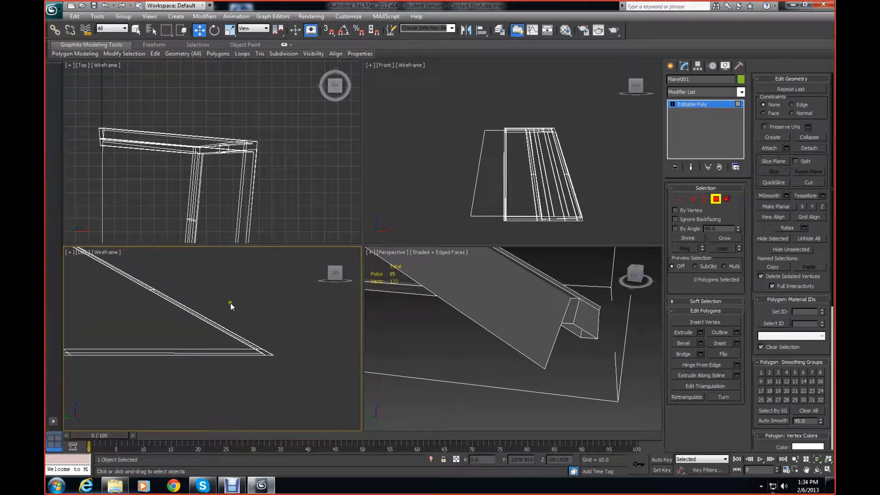
pyautogui.click(681, 198)
pyautogui.click(279, 357)
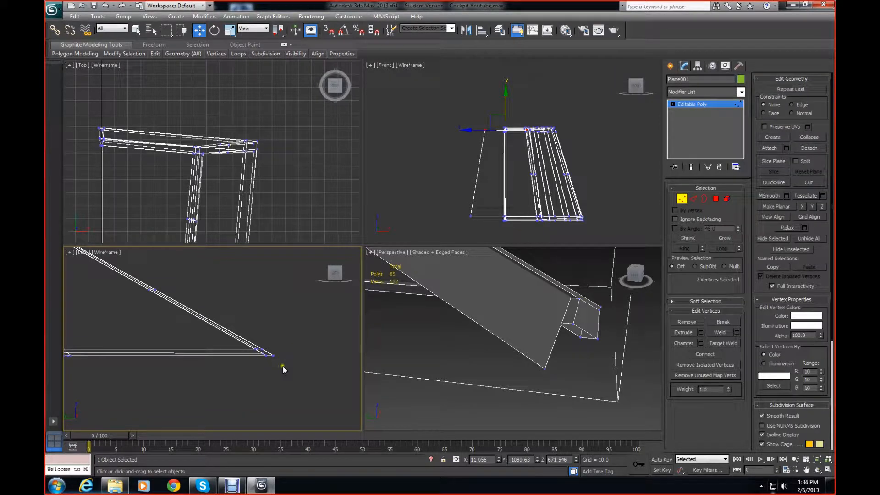
pyautogui.click(546, 372)
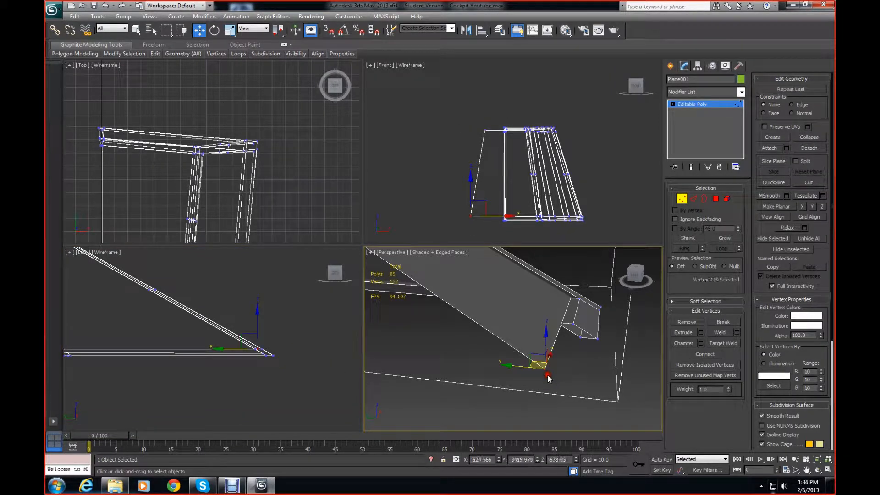
pyautogui.scroll(5, 296, 353)
pyautogui.moveTo(325, 388); pyautogui.dragTo(231, 387, button='middle')
pyautogui.scroll(3, 255, 365)
pyautogui.click(206, 336)
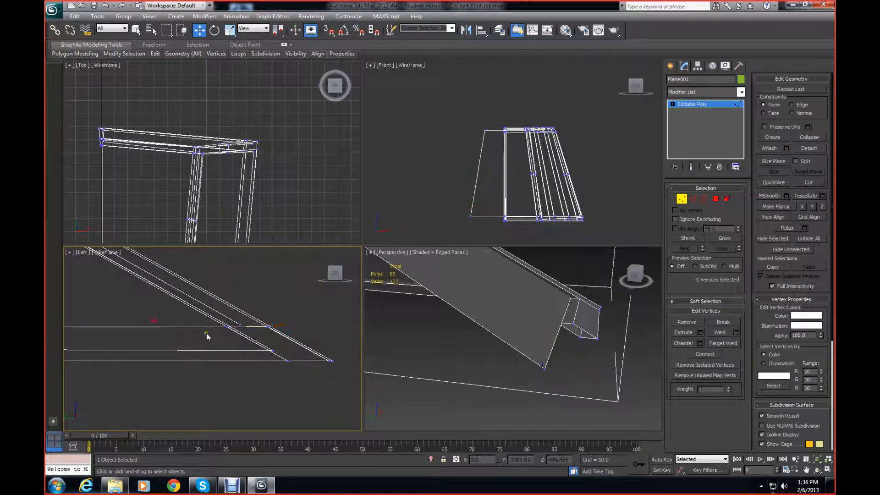
pyautogui.click(237, 324)
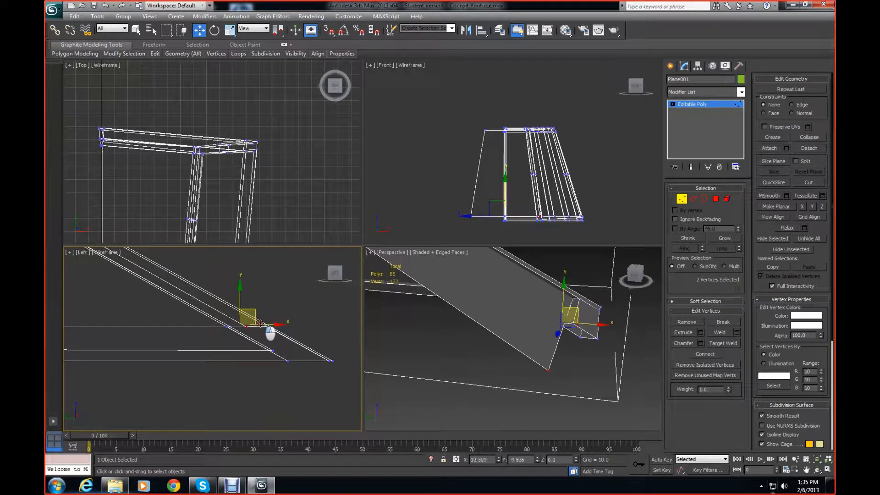
pyautogui.moveTo(264, 325); pyautogui.dragTo(271, 326)
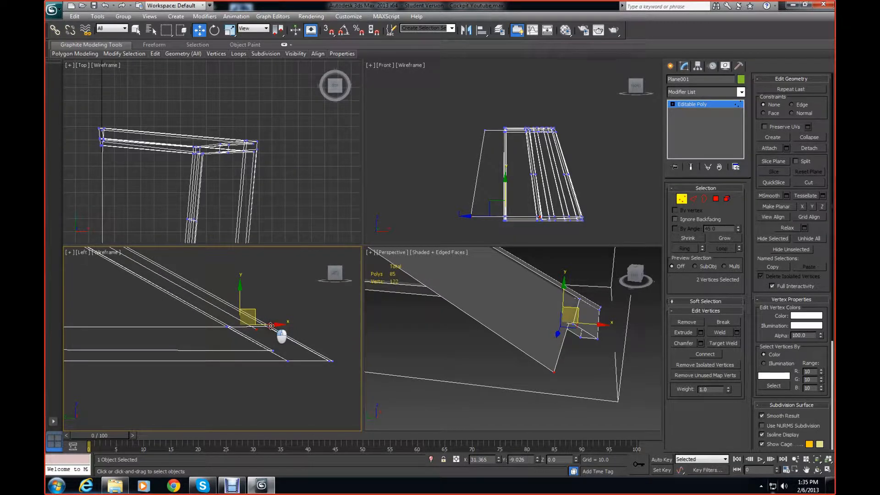
pyautogui.click(317, 323)
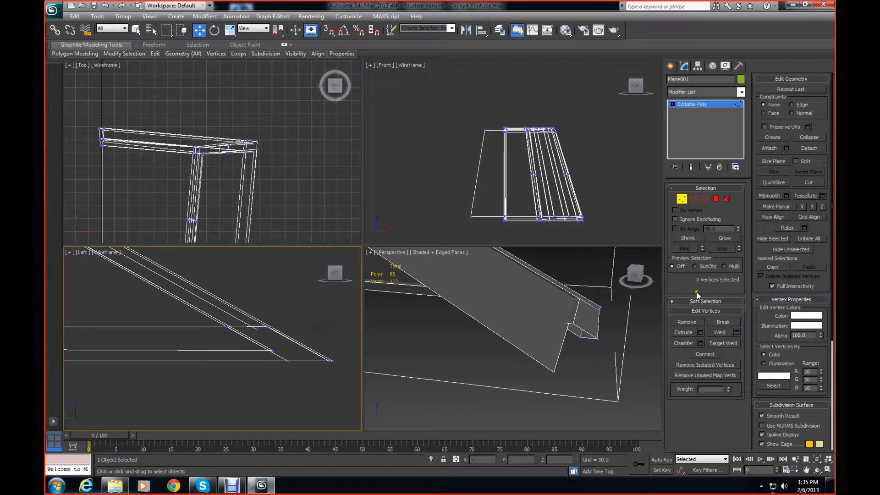
# - Leave vertex editing and apply a Symmetry modifier to the cockpit half
pyautogui.scroll(-5, 551, 312)
pyautogui.moveTo(642, 275); pyautogui.dragTo(606, 281)
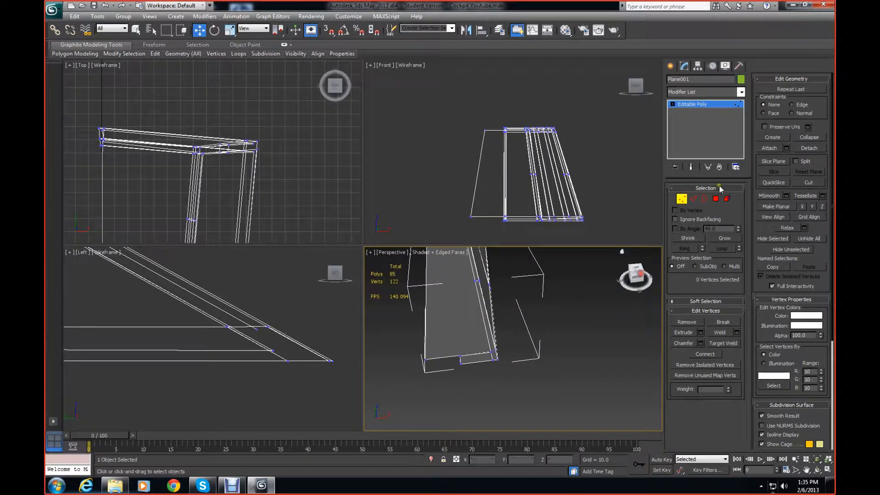
pyautogui.click(724, 105)
pyautogui.click(741, 91)
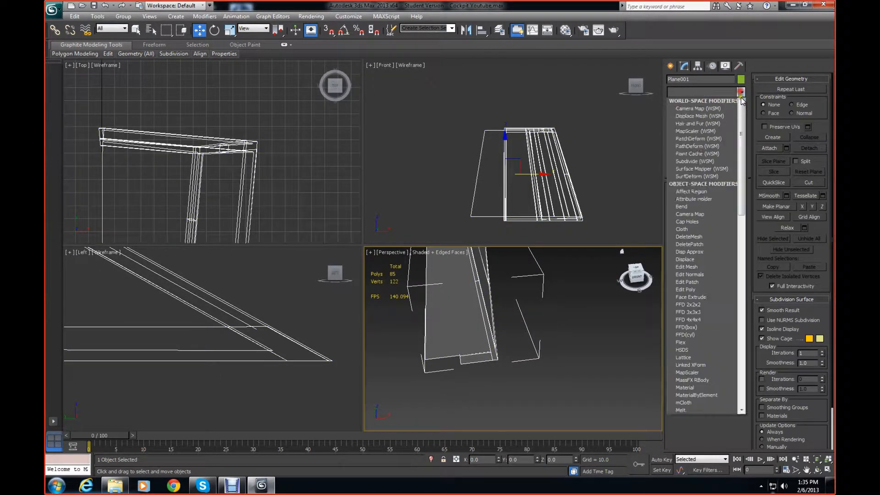
pyautogui.scroll(-10, 711, 401)
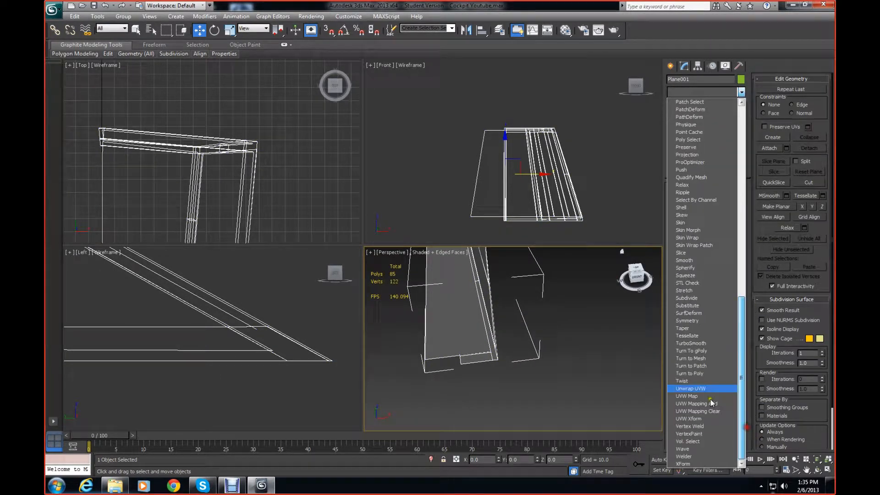
pyautogui.click(700, 320)
pyautogui.scroll(-5, 311, 219)
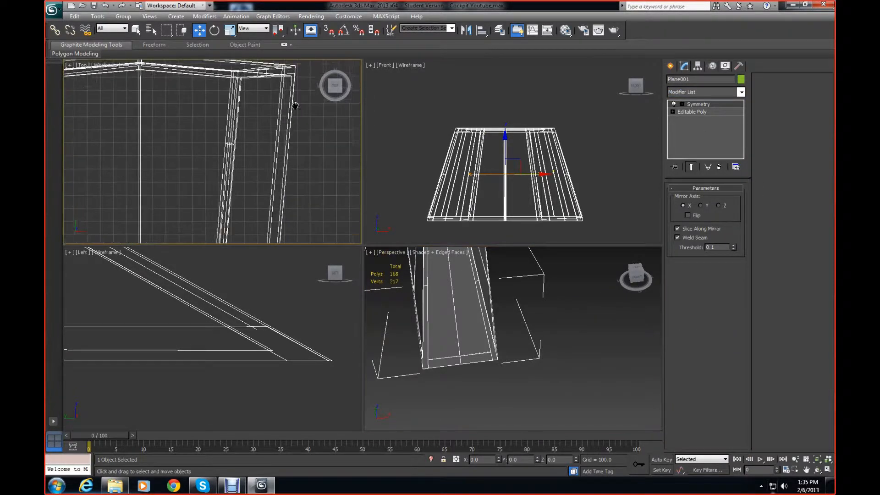
# - Examine the mirrored cockpit from the side and above to check how the panels sit in the frame
pyautogui.scroll(3, 494, 314)
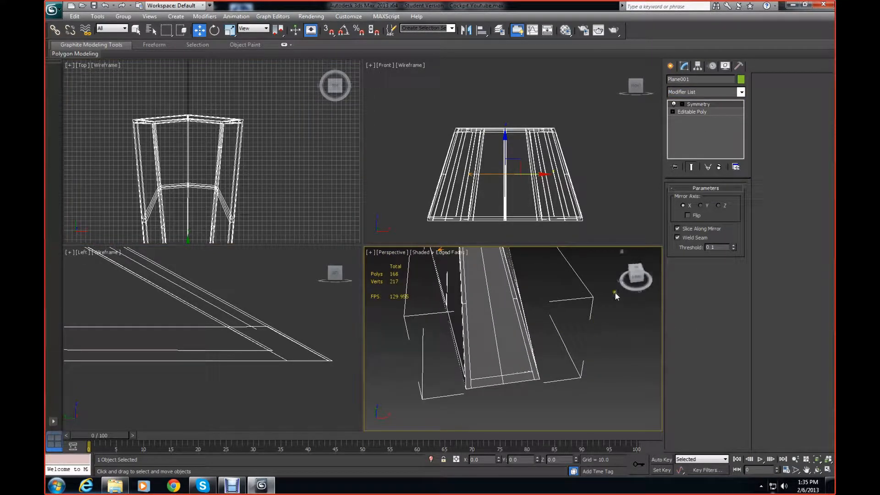
pyautogui.moveTo(633, 278); pyautogui.dragTo(670, 278)
pyautogui.moveTo(463, 326); pyautogui.dragTo(562, 336, button='middle')
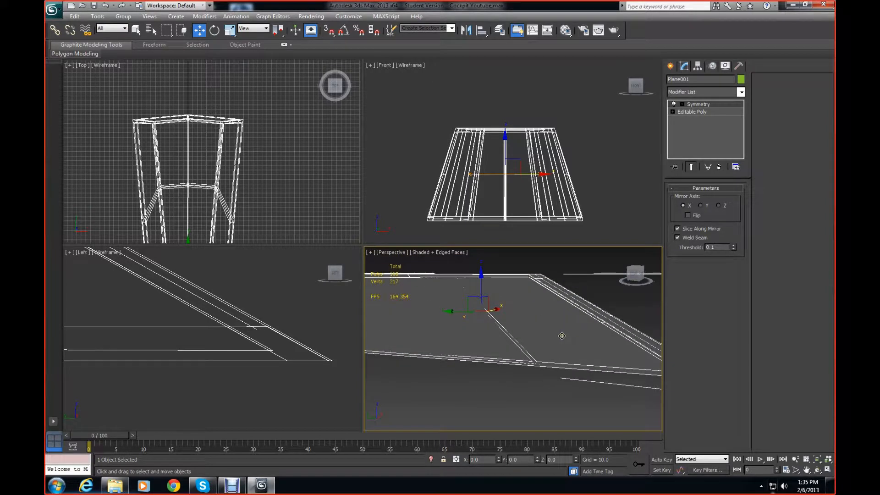
pyautogui.scroll(4, 561, 336)
pyautogui.moveTo(509, 331); pyautogui.dragTo(546, 392, button='middle')
pyautogui.scroll(2, 545, 393)
pyautogui.scroll(-6, 546, 376)
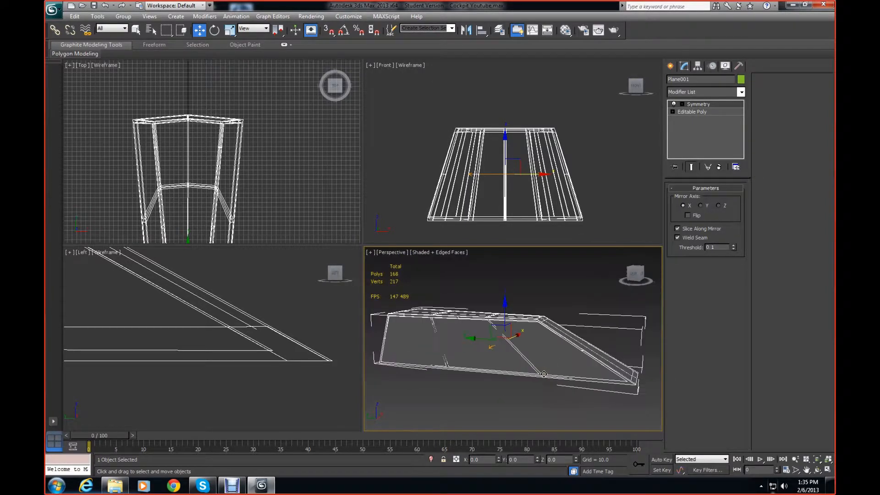
pyautogui.scroll(2, 548, 367)
pyautogui.scroll(-2, 549, 367)
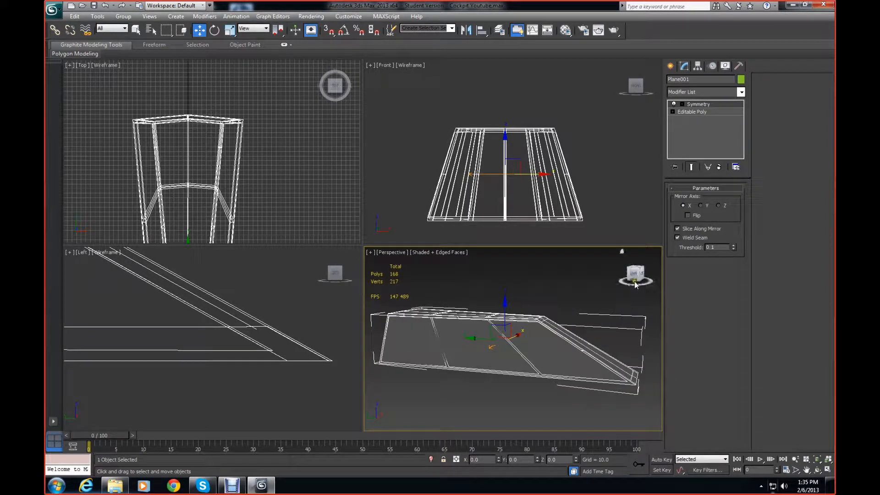
pyautogui.moveTo(633, 280)
pyautogui.mouseDown()
pyautogui.moveTo(649, 272)
pyautogui.moveTo(368, 270)
pyautogui.moveTo(634, 275)
pyautogui.moveTo(660, 288)
pyautogui.moveTo(631, 279)
pyautogui.mouseUp()
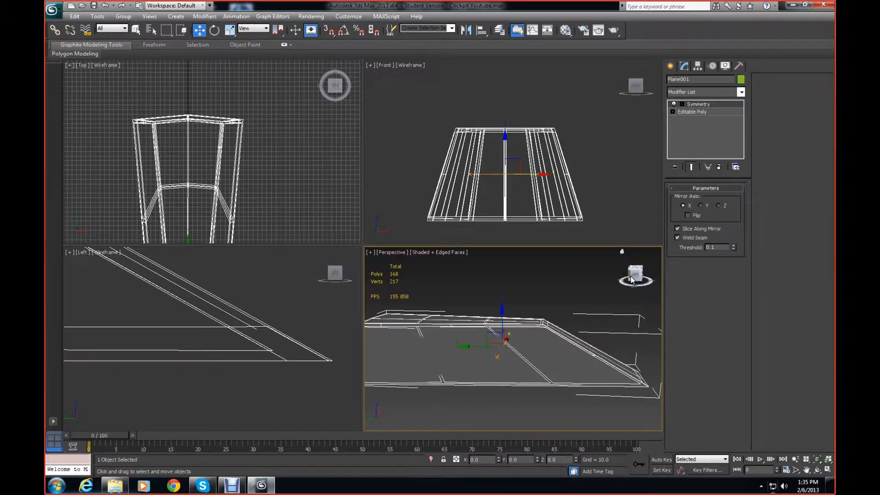
# - Undo the Symmetry modifier and deselect the cockpit half
pyautogui.hotkey('ctrl', 'z')
pyautogui.click(316, 214)
pyautogui.scroll(3, 271, 113)
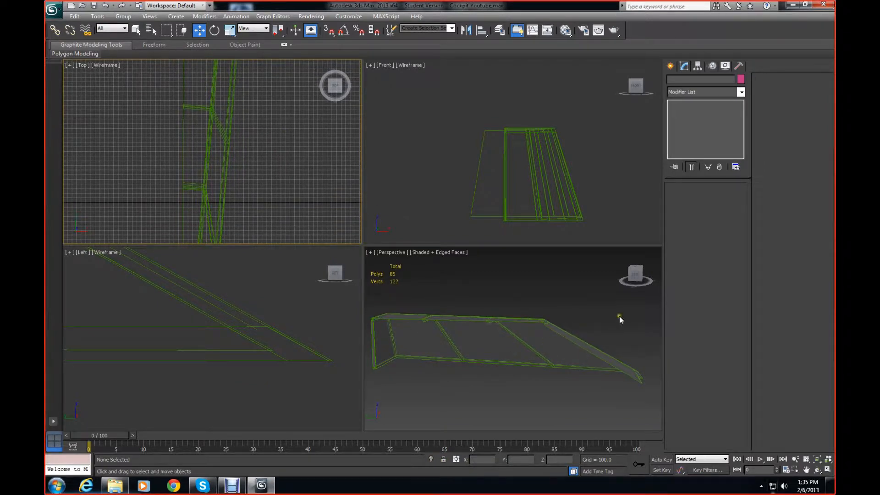
# - Select the large side panel polygon and shift it inward to about X 697 so it sits inside the frame
pyautogui.moveTo(639, 277); pyautogui.dragTo(512, 348)
pyautogui.click(513, 348)
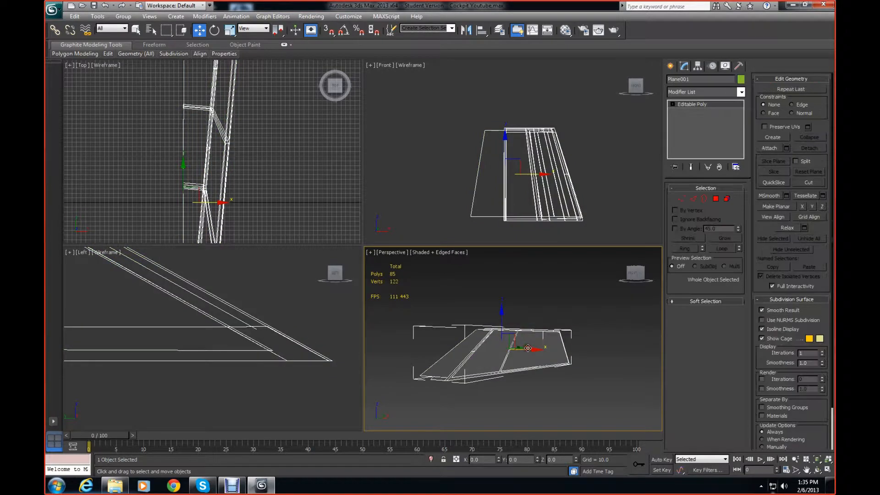
pyautogui.click(717, 199)
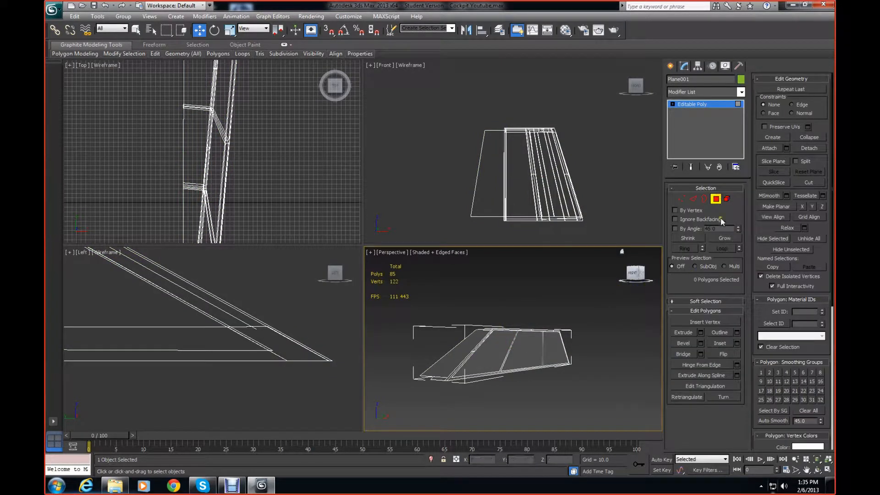
pyautogui.click(535, 339)
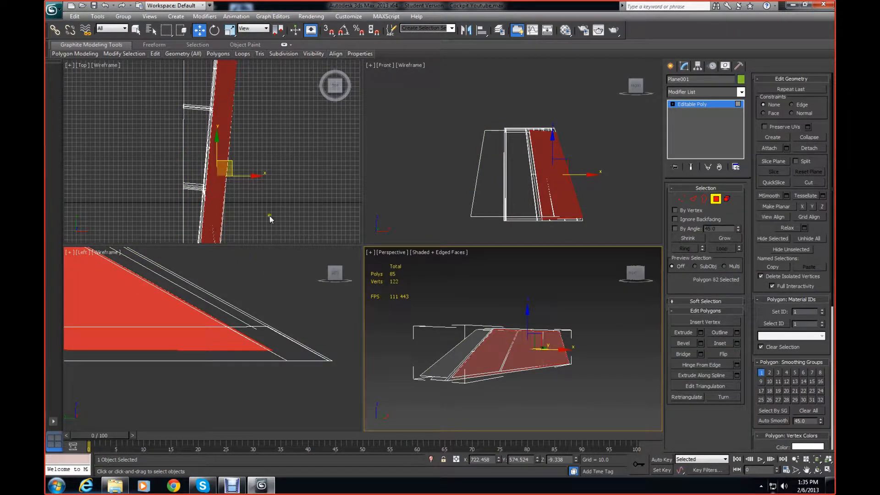
pyautogui.scroll(4, 270, 211)
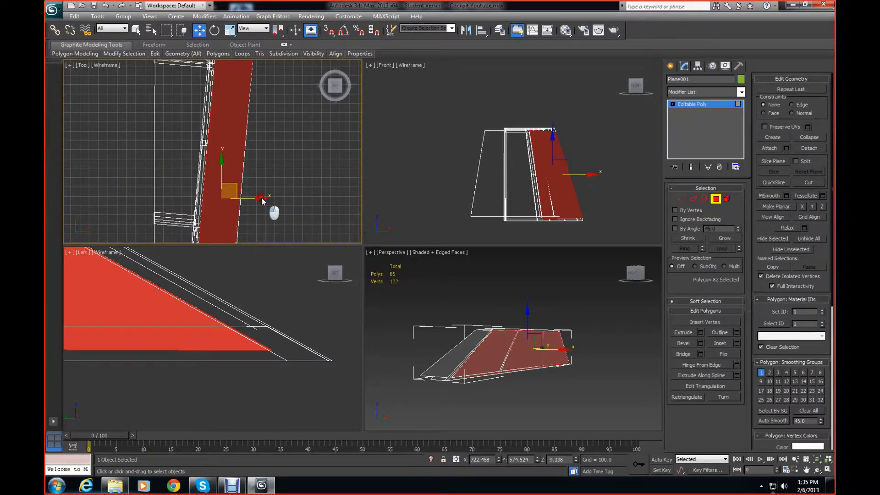
pyautogui.click(260, 201)
pyautogui.hotkey('ctrl', 'z')
pyautogui.rightClick(268, 208)
pyautogui.moveTo(258, 198); pyautogui.dragTo(258, 198)
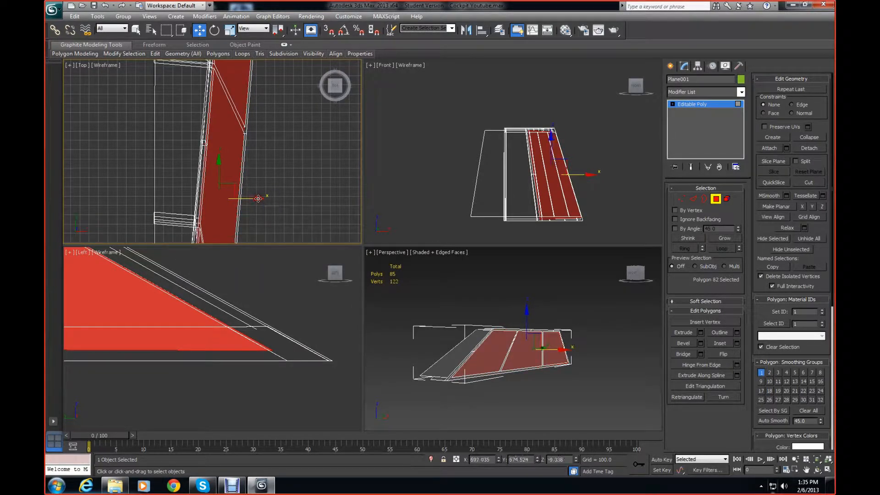
pyautogui.scroll(6, 569, 334)
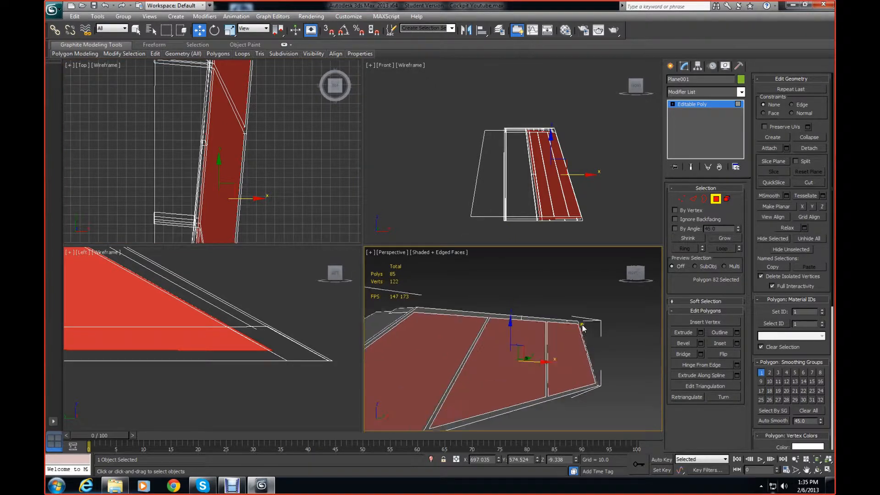
# - Deselect the side panel polygon, leave polygon editing and apply a Symmetry modifier to the cockpit half
pyautogui.moveTo(631, 277); pyautogui.dragTo(638, 293)
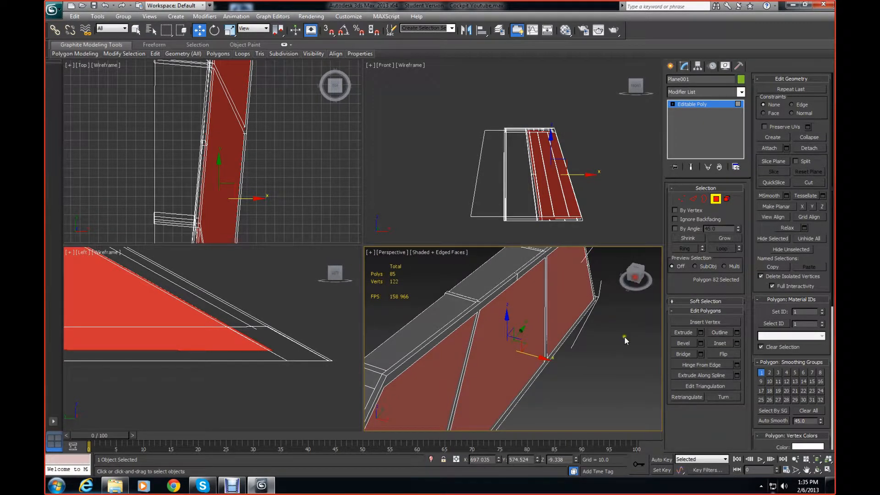
pyautogui.click(623, 337)
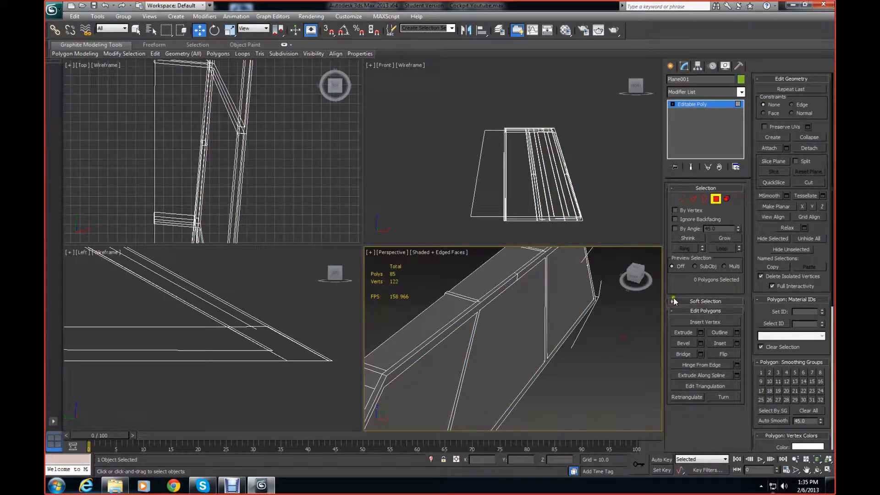
pyautogui.click(730, 104)
pyautogui.click(741, 92)
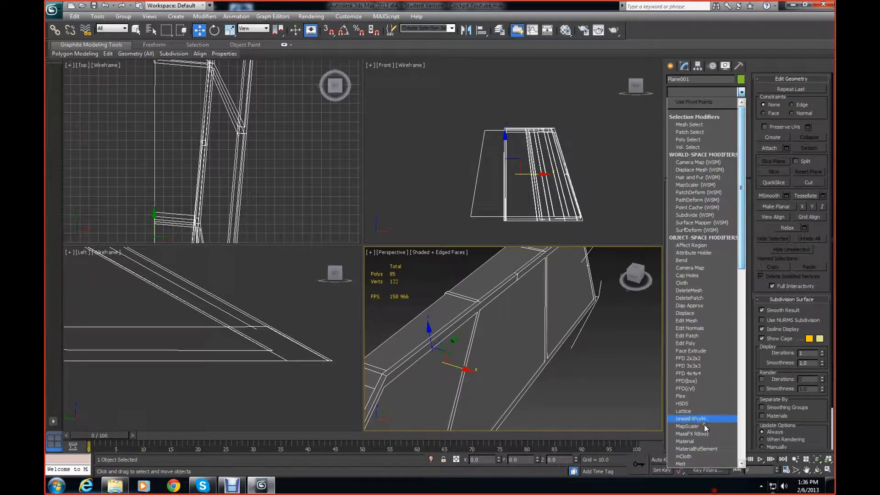
pyautogui.scroll(-15, 697, 338)
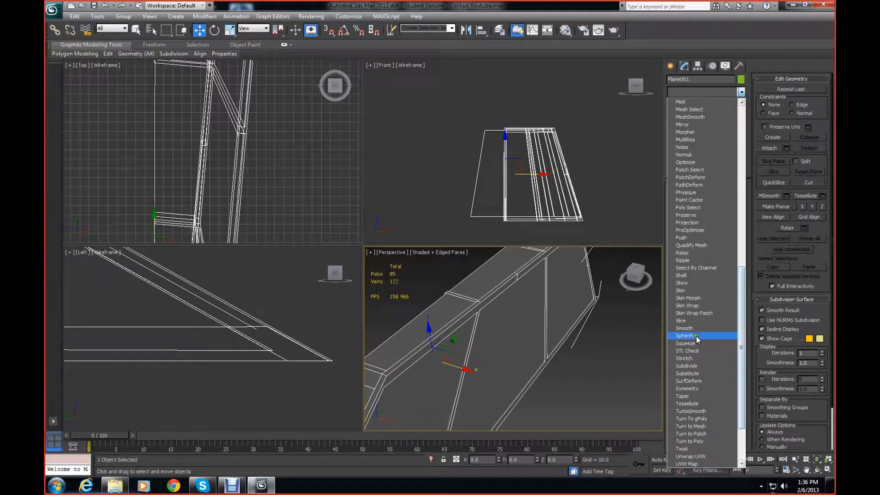
pyautogui.click(697, 388)
# - Inspect the mirrored cockpit's roof and centre seam from above, undo the Symmetry modifier and deselect the cockpit half
pyautogui.moveTo(525, 335); pyautogui.dragTo(581, 321, button='middle')
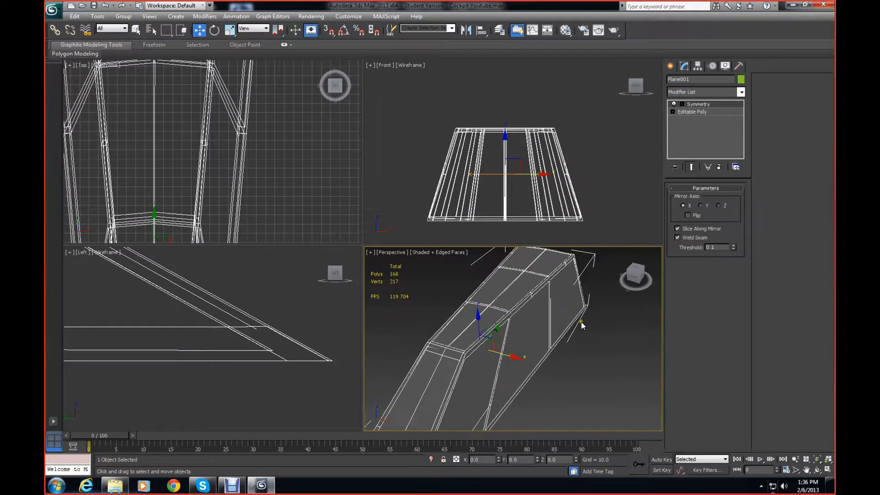
pyautogui.moveTo(635, 287); pyautogui.dragTo(601, 292)
pyautogui.scroll(4, 541, 329)
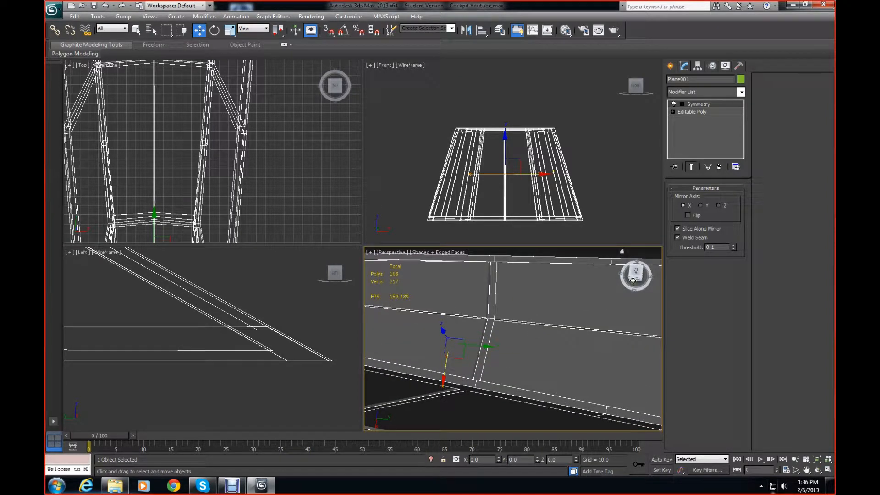
pyautogui.moveTo(633, 280); pyautogui.dragTo(616, 290)
pyautogui.moveTo(526, 325); pyautogui.dragTo(629, 309, button='middle')
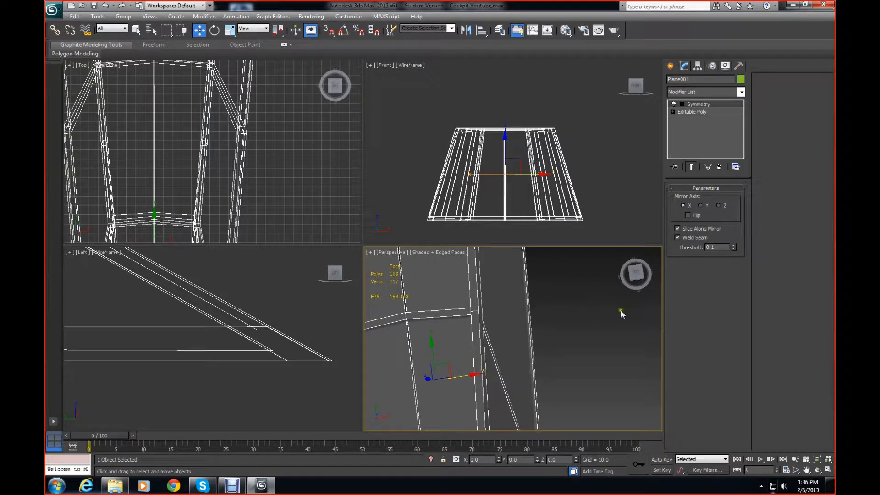
pyautogui.hotkey('ctrl', 'z')
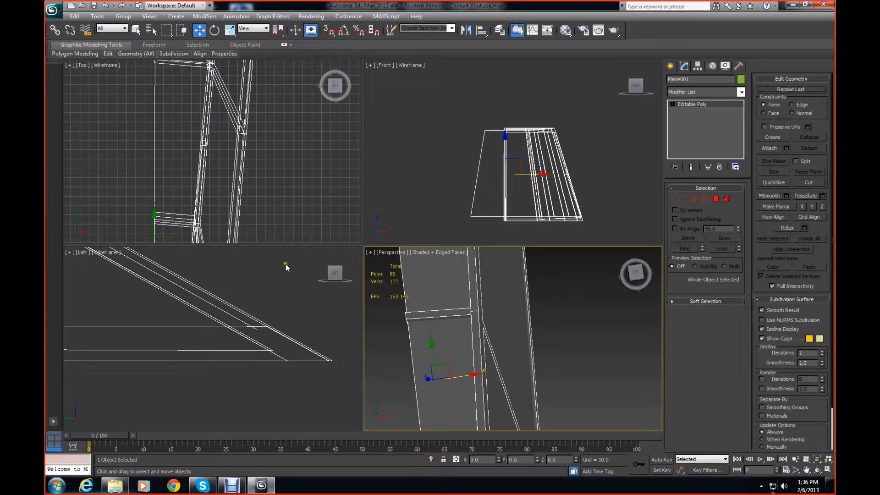
pyautogui.click(587, 303)
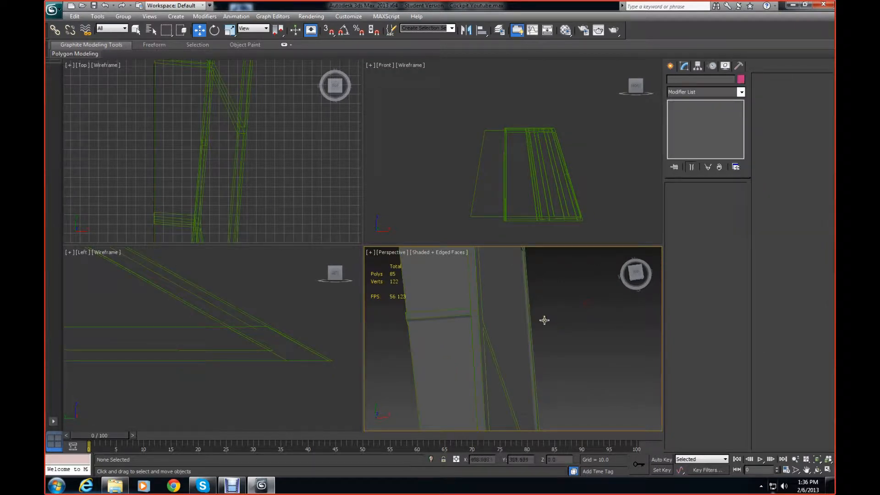
# - Reselect the cockpit half and select the long top glass panel at element level
pyautogui.click(456, 346)
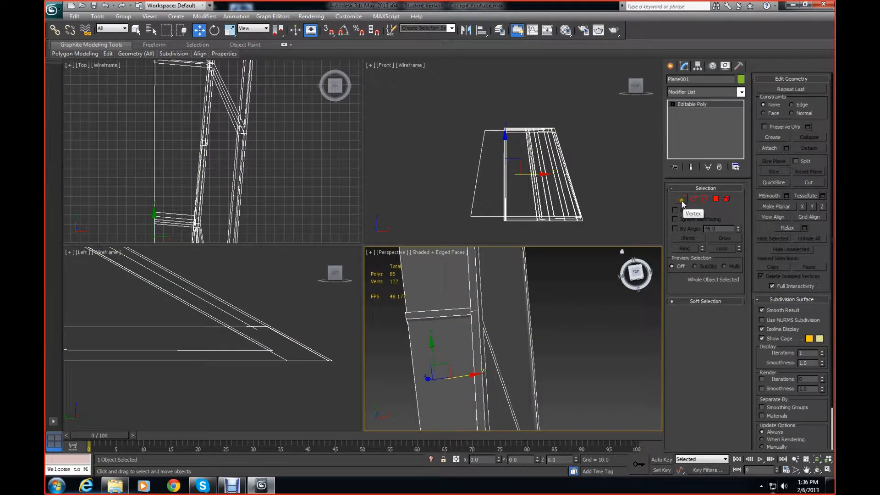
pyautogui.click(726, 200)
pyautogui.scroll(1, 419, 334)
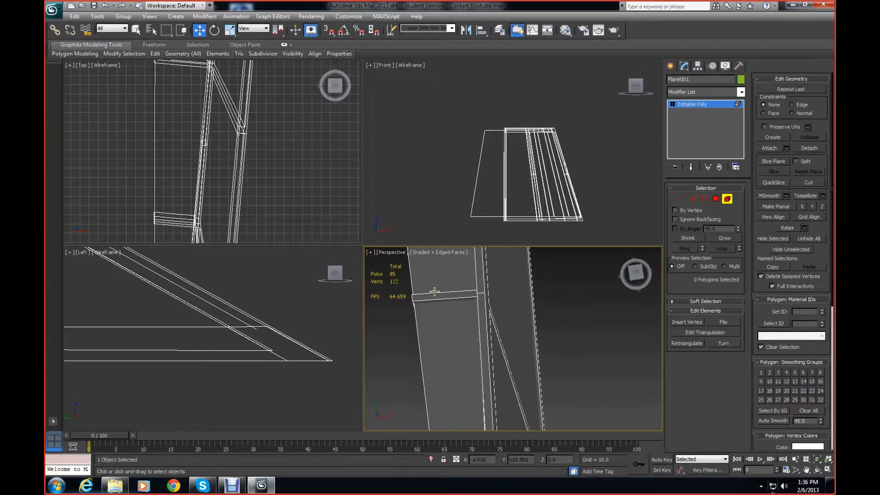
pyautogui.click(435, 342)
pyautogui.keyDown('alt'); pyautogui.moveTo(435, 341); pyautogui.dragTo(447, 331, button='middle'); pyautogui.keyUp('alt')
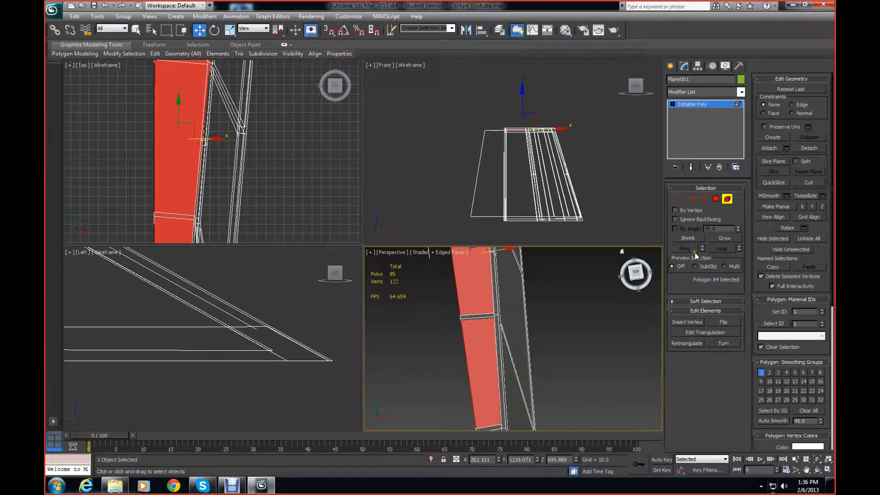
# - Switch to vertex editing for the top glass panel, checking the panel's extent along the frame at polygon level
pyautogui.click(683, 200)
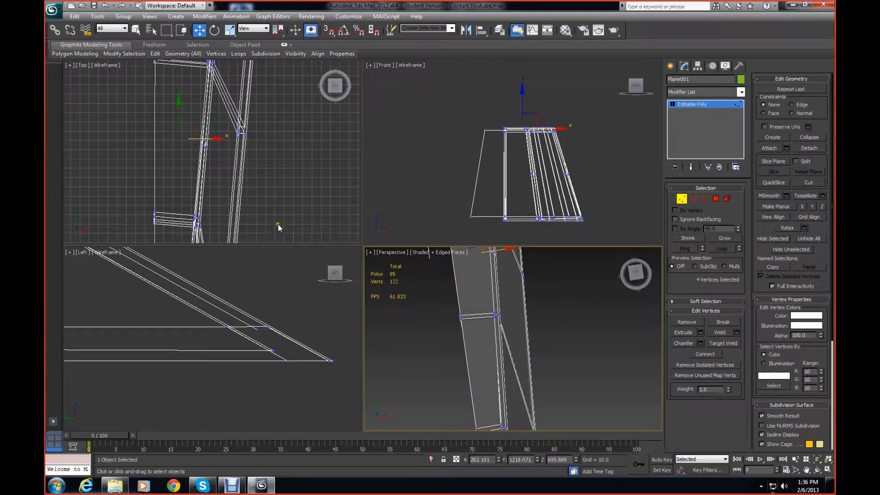
pyautogui.scroll(-3, 256, 181)
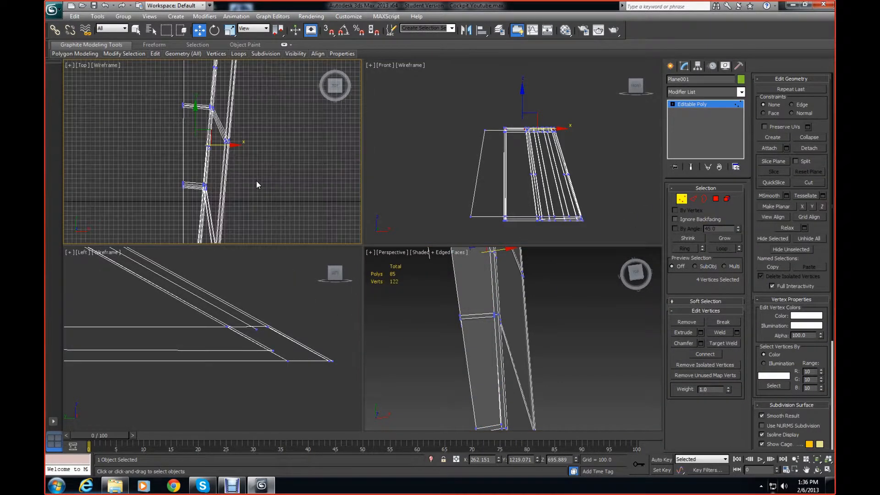
pyautogui.scroll(-2, 256, 180)
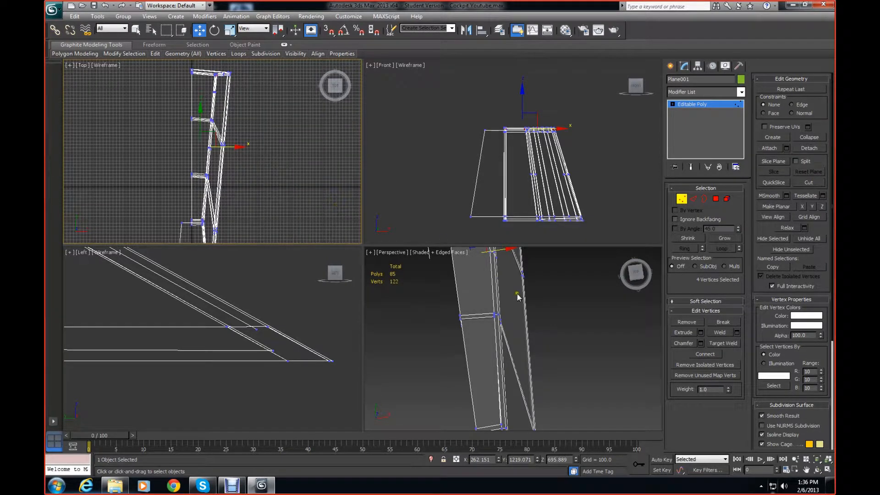
pyautogui.moveTo(531, 359); pyautogui.dragTo(521, 307, button='middle')
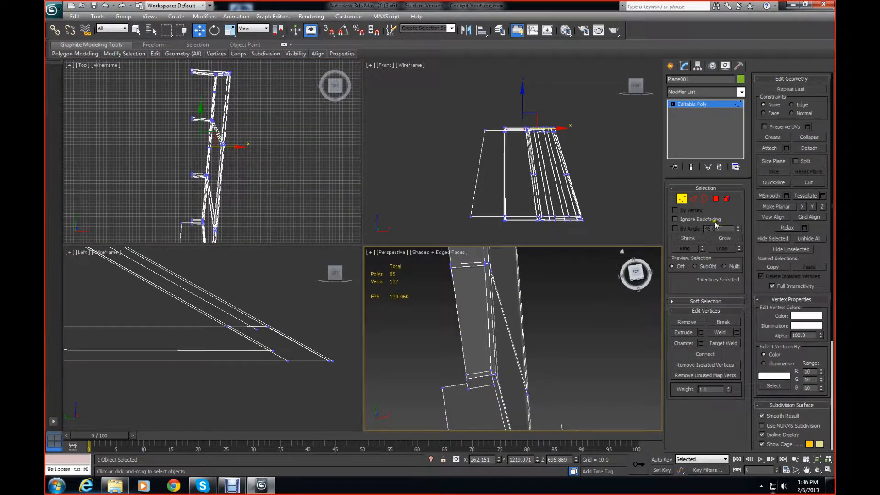
pyautogui.click(717, 200)
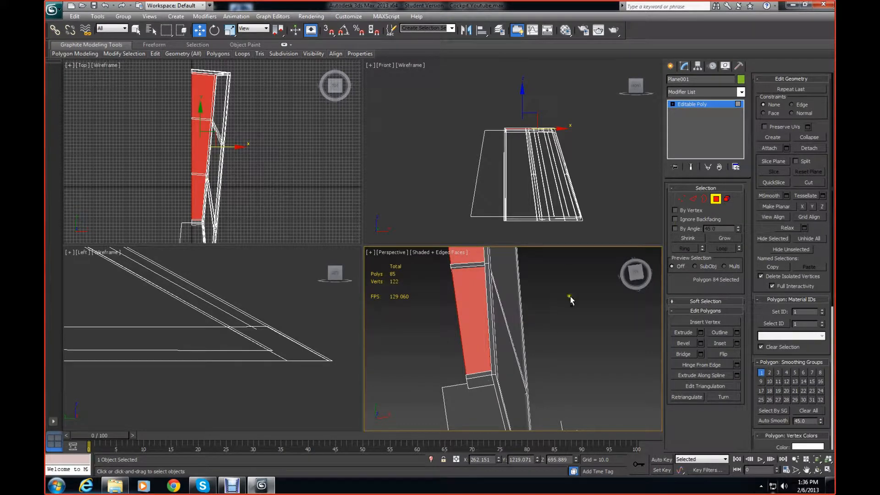
pyautogui.click(681, 200)
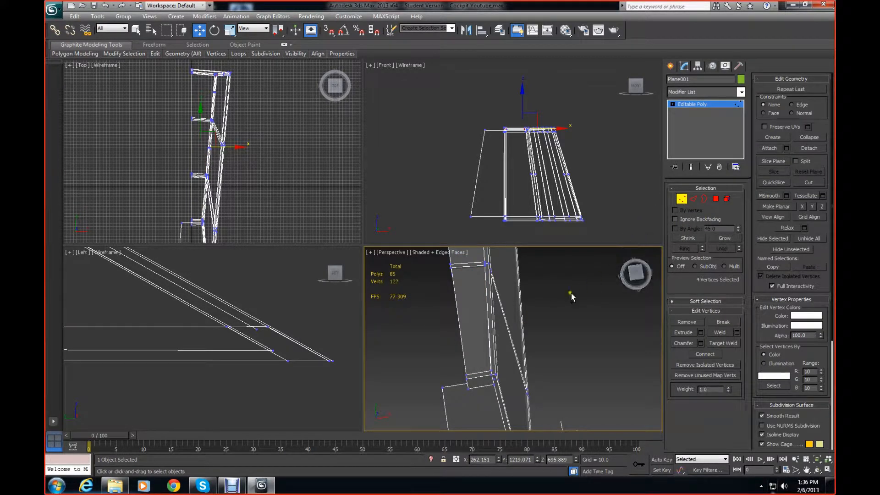
# - Move the roof panel's two inner vertices along X past the centre line, to about X -682, in the Top view
pyautogui.rightClick(637, 272)
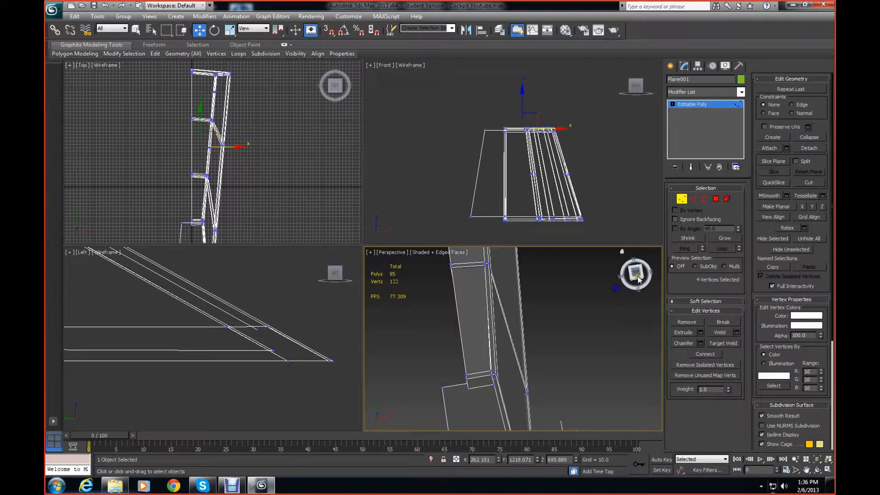
pyautogui.moveTo(637, 277); pyautogui.dragTo(633, 276)
pyautogui.moveTo(520, 331); pyautogui.dragTo(476, 360, button='middle')
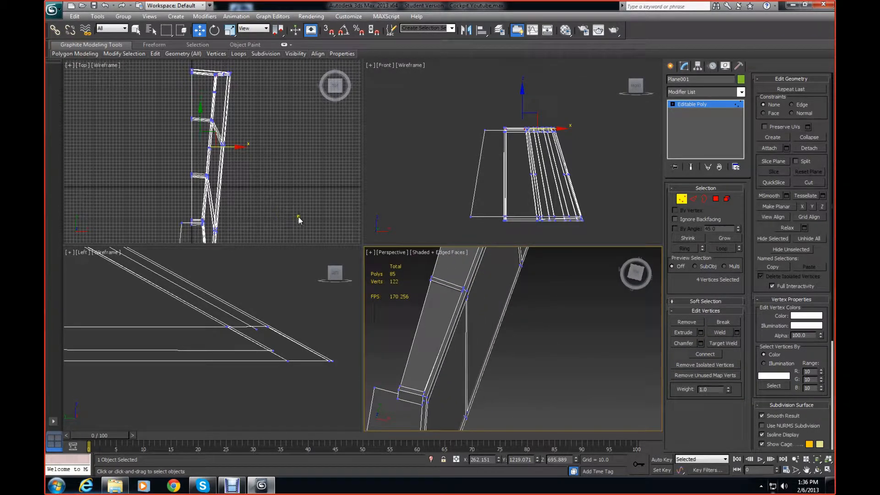
pyautogui.moveTo(297, 218); pyautogui.dragTo(213, 219)
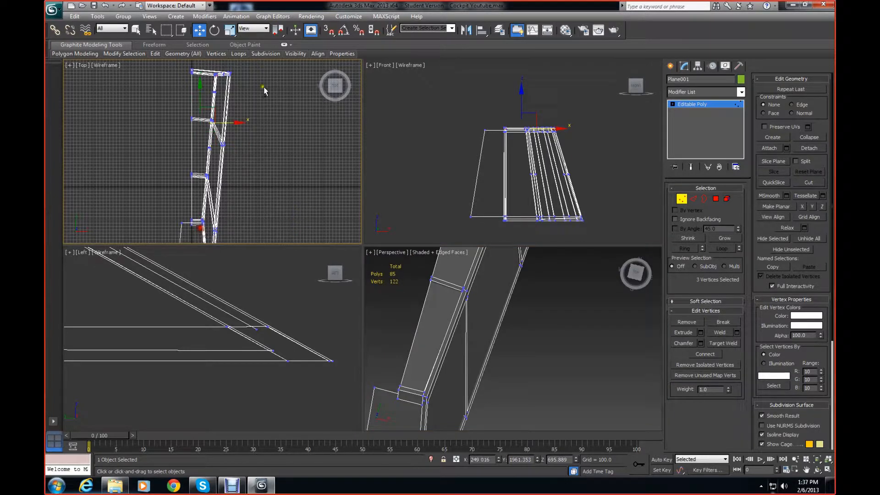
pyautogui.keyDown('alt'); pyautogui.moveTo(223, 87); pyautogui.dragTo(229, 97); pyautogui.keyUp('alt')
pyautogui.rightClick(232, 147)
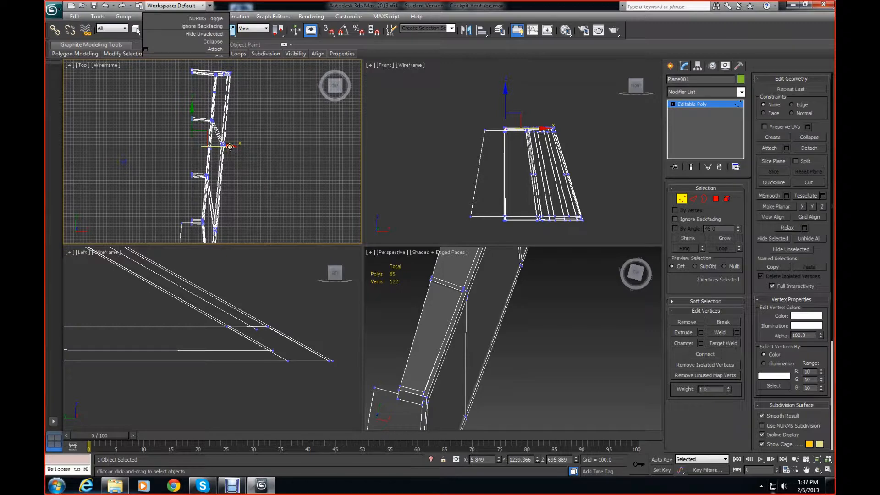
pyautogui.moveTo(230, 147); pyautogui.dragTo(208, 146)
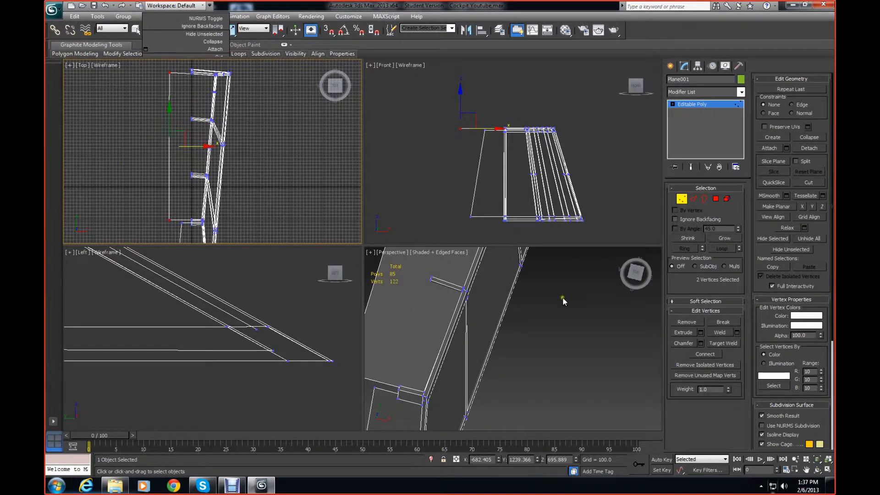
# - Fine-tune the height of the roof panel's two moved vertices in the Front view and clear the vertex selection
pyautogui.moveTo(563, 300); pyautogui.dragTo(571, 416, button='middle')
pyautogui.rightClick(635, 278)
pyautogui.rightClick(621, 277)
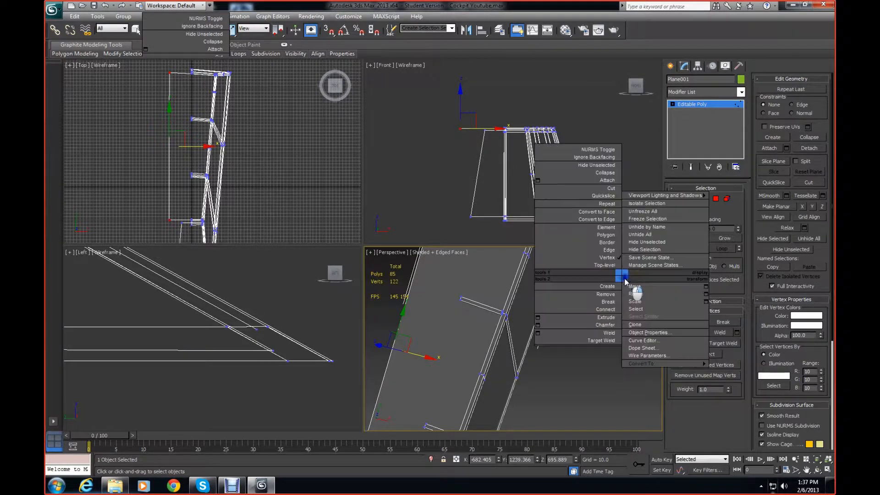
pyautogui.click(589, 292)
pyautogui.moveTo(637, 282); pyautogui.dragTo(564, 266)
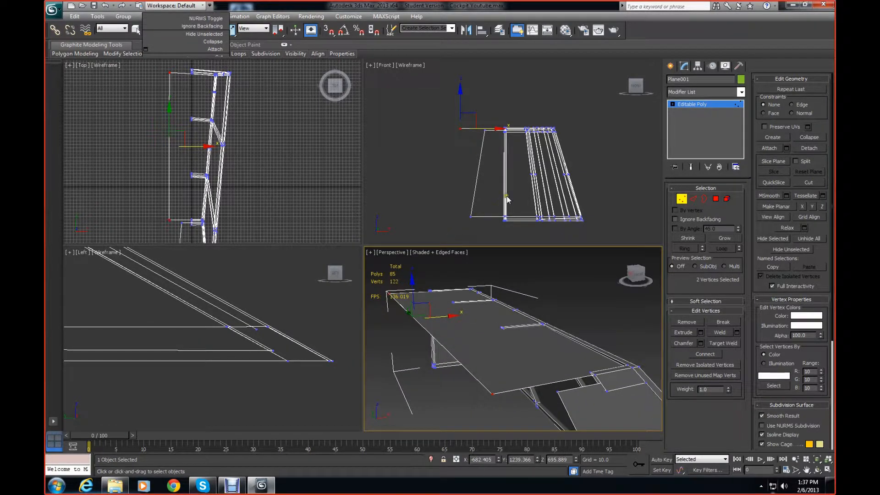
pyautogui.scroll(4, 461, 196)
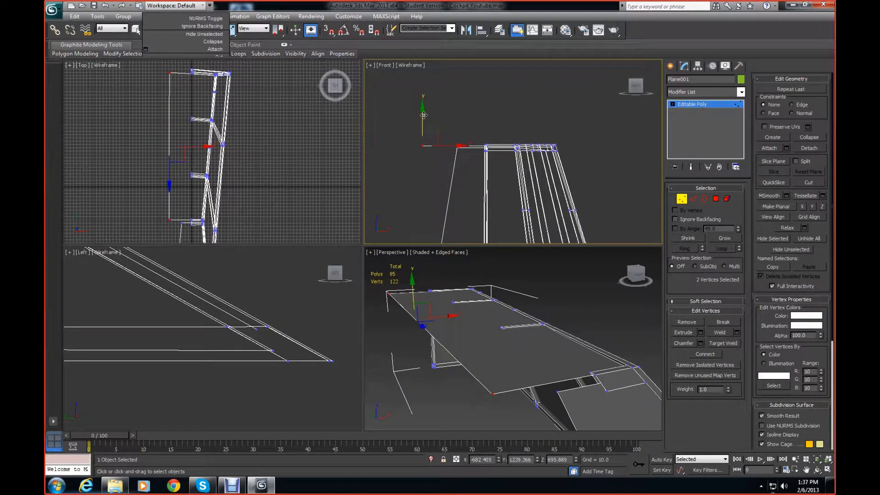
pyautogui.moveTo(422, 111); pyautogui.dragTo(422, 111)
pyautogui.click(399, 180)
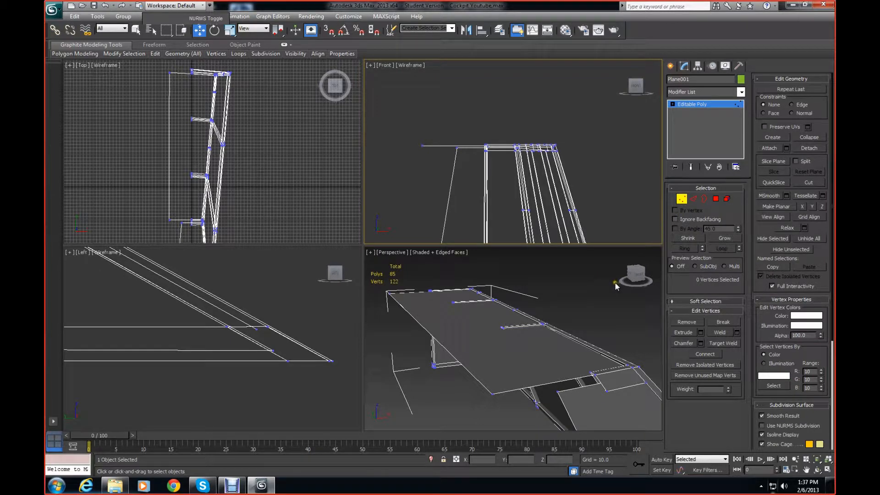
# - Leave vertex editing and apply a Symmetry modifier to the half cockpit mesh
pyautogui.moveTo(634, 280); pyautogui.dragTo(622, 286)
pyautogui.click(736, 106)
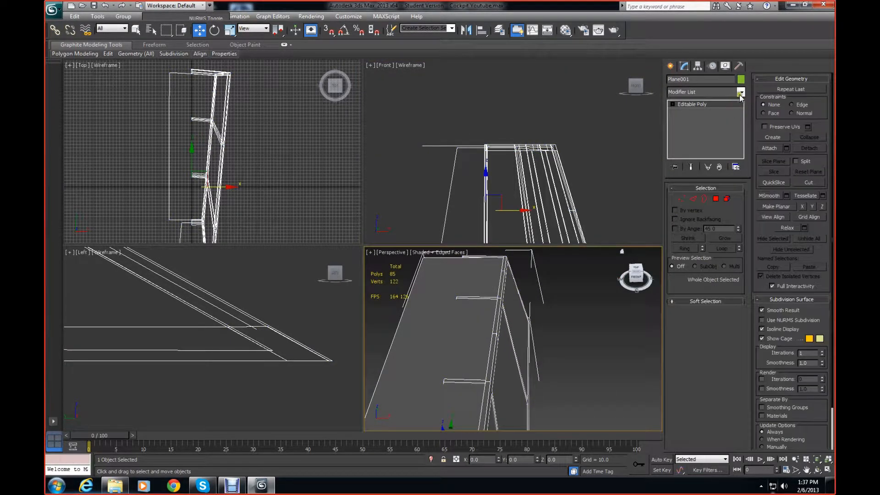
pyautogui.click(740, 91)
pyautogui.moveTo(740, 115); pyautogui.dragTo(748, 287)
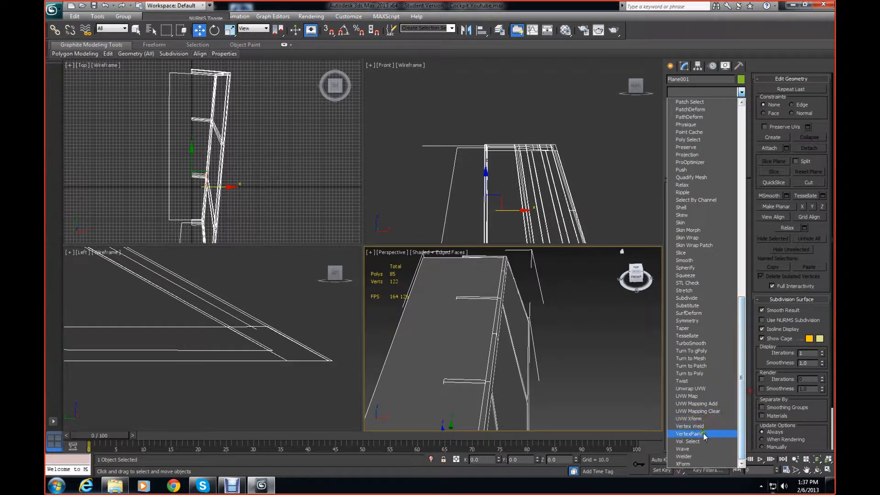
pyautogui.click(694, 321)
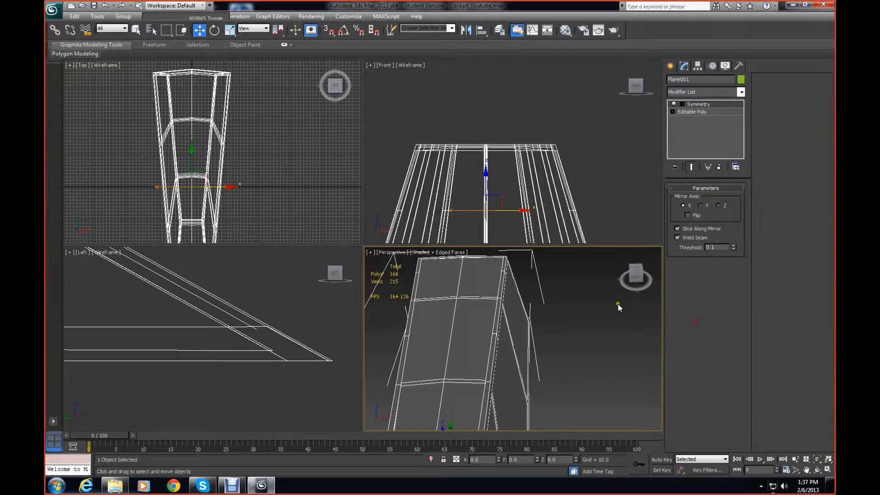
# - Collapse the Symmetry modifier into the Editable Poly base
pyautogui.moveTo(593, 307); pyautogui.dragTo(629, 308, button='middle')
pyautogui.moveTo(635, 281); pyautogui.dragTo(637, 274)
pyautogui.moveTo(522, 314); pyautogui.dragTo(691, 304, button='middle')
pyautogui.moveTo(644, 285)
pyautogui.mouseDown()
pyautogui.moveTo(639, 278)
pyautogui.moveTo(636, 285)
pyautogui.mouseUp()
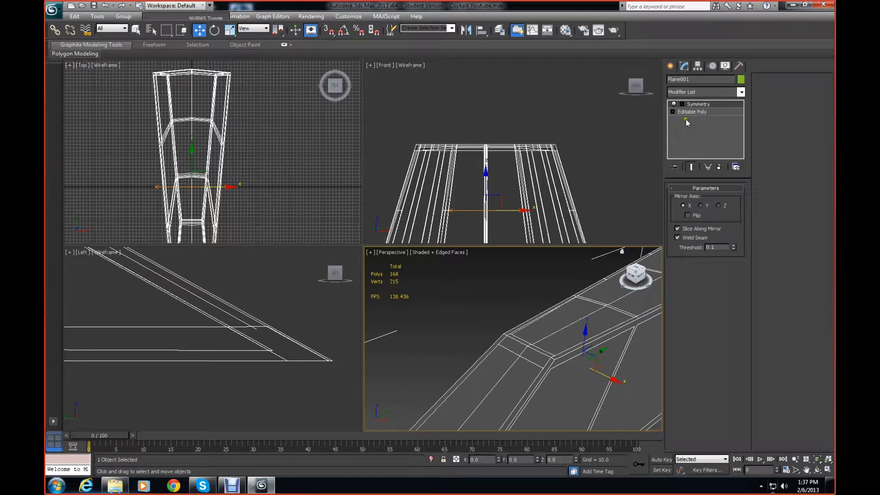
pyautogui.rightClick(698, 105)
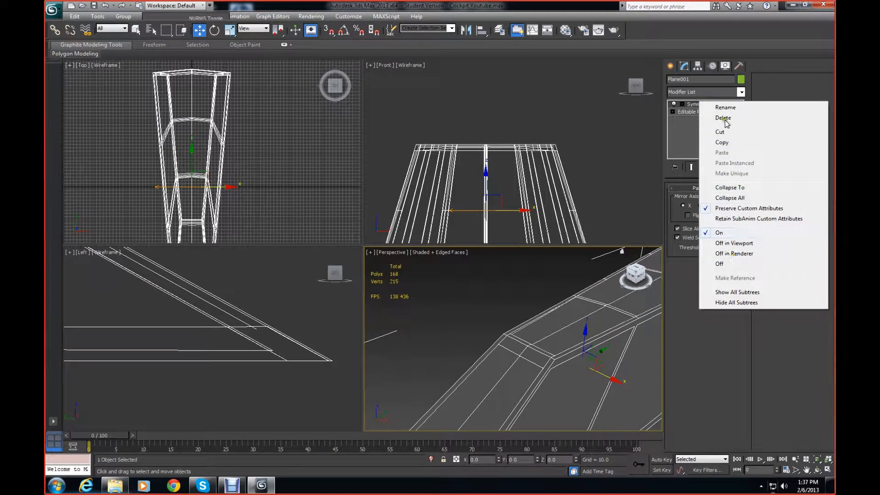
pyautogui.click(696, 106)
pyautogui.rightClick(690, 105)
pyautogui.click(721, 189)
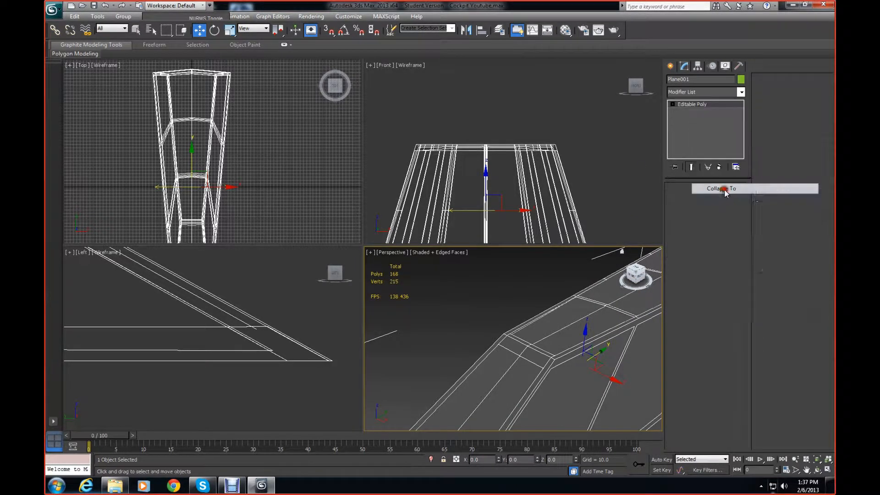
# - Select the edge loop running along the cockpit's centre seam in edge mode
pyautogui.click(693, 199)
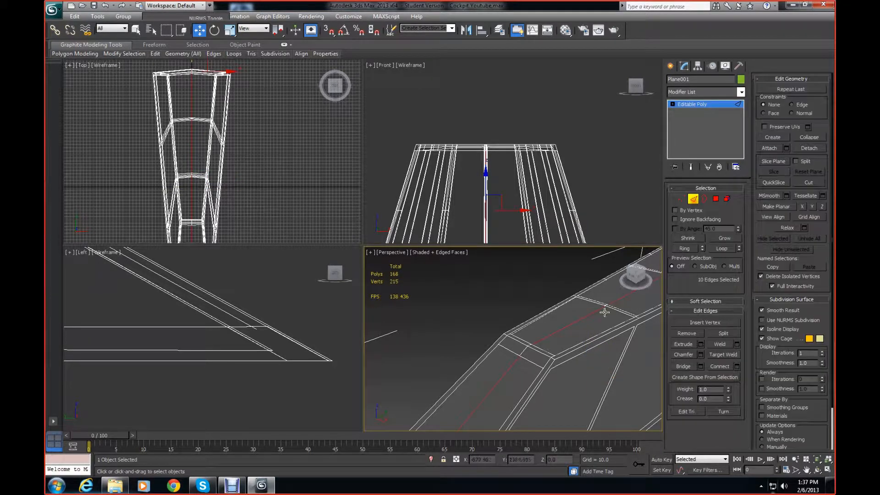
pyautogui.moveTo(635, 274)
pyautogui.mouseDown()
pyautogui.moveTo(660, 258)
pyautogui.moveTo(366, 260)
pyautogui.moveTo(638, 275)
pyautogui.moveTo(667, 290)
pyautogui.moveTo(648, 303)
pyautogui.moveTo(575, 265)
pyautogui.moveTo(639, 277)
pyautogui.mouseUp()
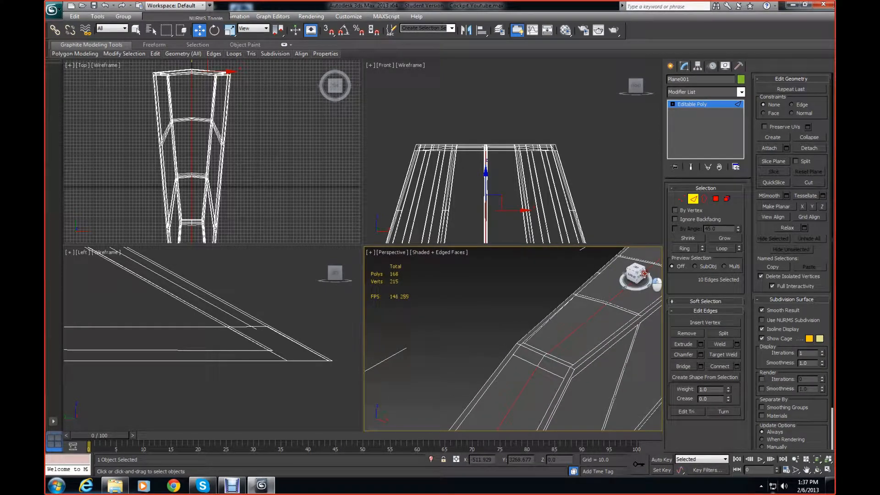
# - Try to remove the whole selected centre seam loop together with its vertices, and undo the removal
pyautogui.hotkey('ctrl', 'BackSpace')
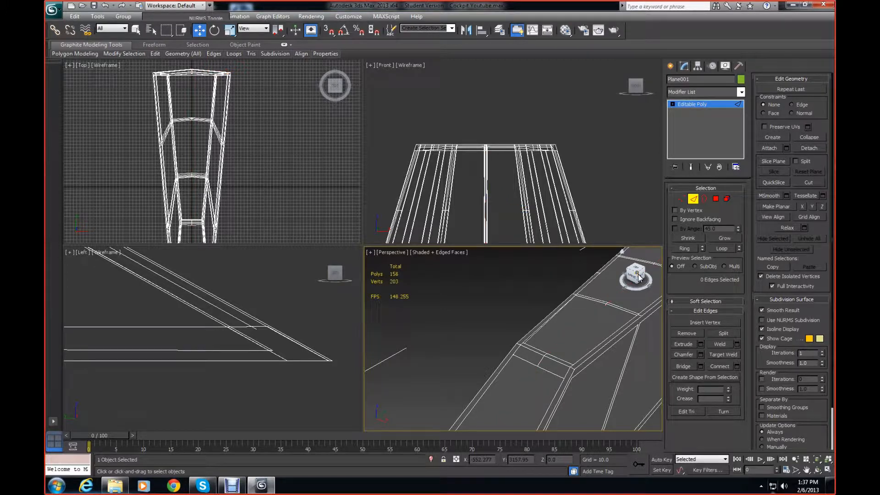
pyautogui.moveTo(631, 317); pyautogui.dragTo(460, 379, button='middle')
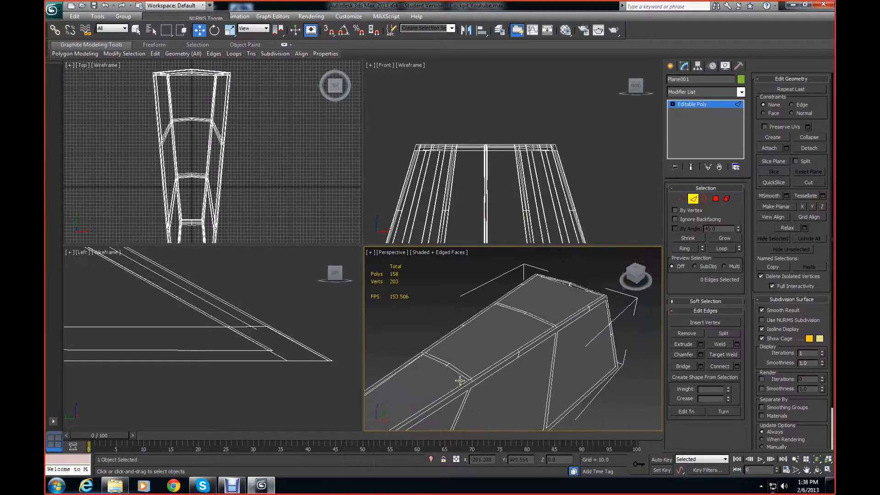
pyautogui.moveTo(633, 273); pyautogui.dragTo(570, 292)
pyautogui.moveTo(593, 303); pyautogui.dragTo(556, 276, button='middle')
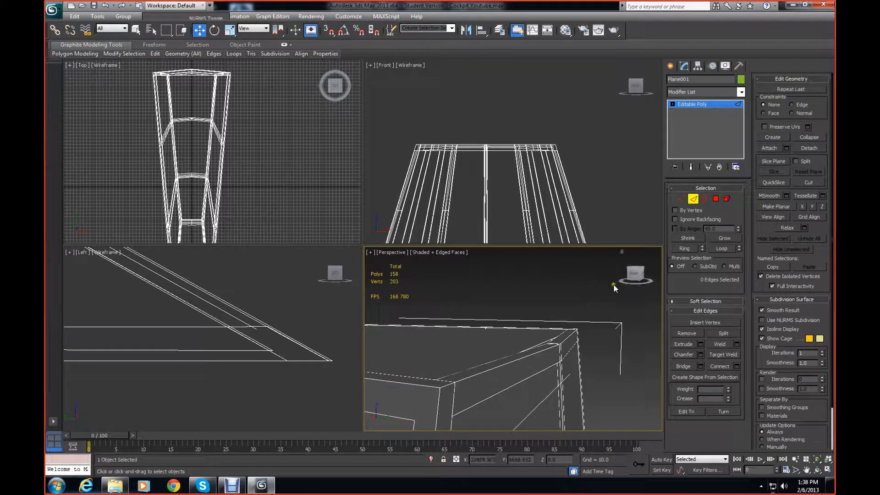
pyautogui.moveTo(633, 276); pyautogui.dragTo(648, 292)
pyautogui.moveTo(629, 320); pyautogui.dragTo(490, 283, button='middle')
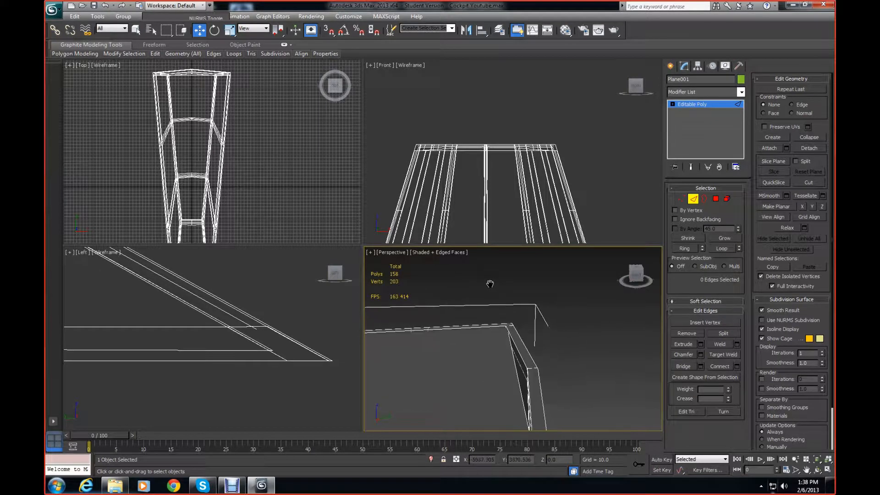
pyautogui.click(516, 359)
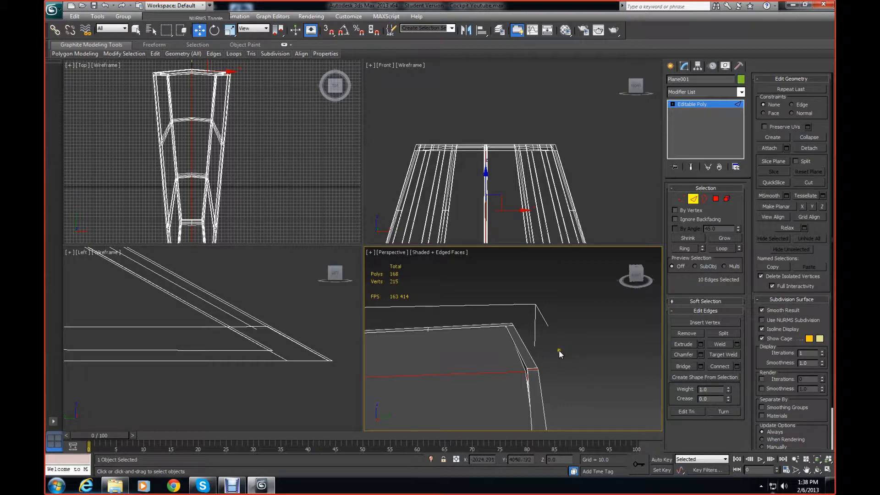
# - Deselect the long roof edge from the centre seam loop and remove the remaining selected edges with their vertices
pyautogui.moveTo(534, 357); pyautogui.dragTo(627, 331, button='middle')
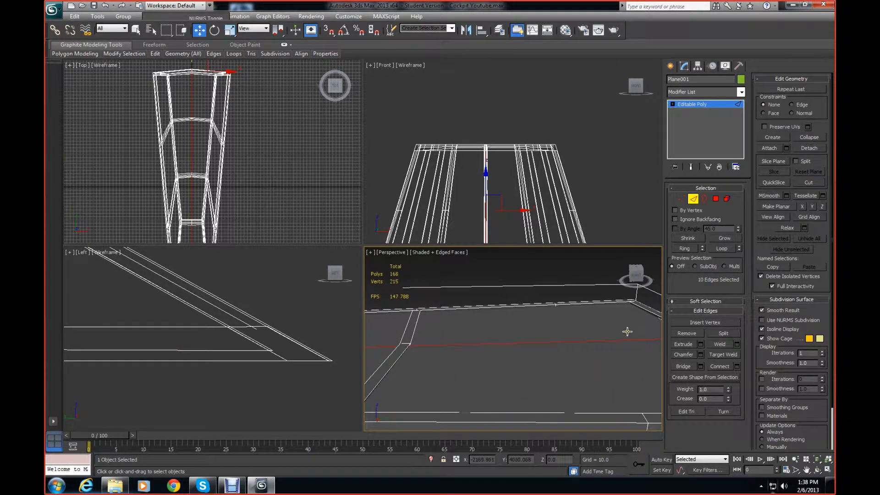
pyautogui.keyDown('alt'); pyautogui.click(555, 344); pyautogui.keyUp('alt')
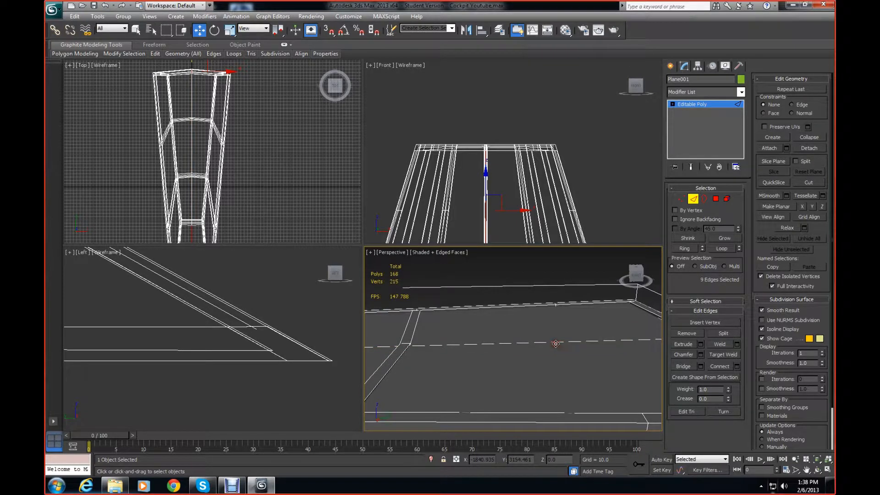
pyautogui.moveTo(585, 334); pyautogui.dragTo(518, 333, button='middle')
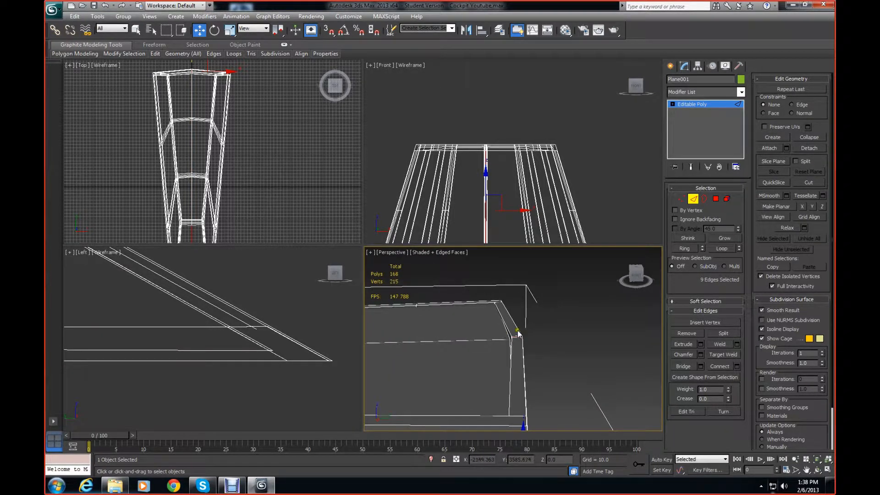
pyautogui.click(632, 288)
pyautogui.moveTo(545, 302); pyautogui.dragTo(658, 307, button='middle')
pyautogui.scroll(-5, 493, 329)
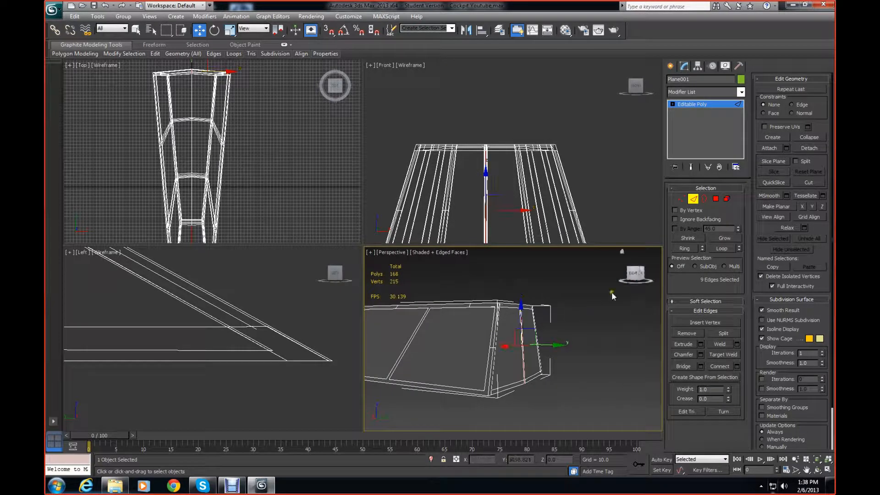
pyautogui.moveTo(635, 274); pyautogui.dragTo(369, 291)
pyautogui.moveTo(546, 319); pyautogui.dragTo(498, 291, button='middle')
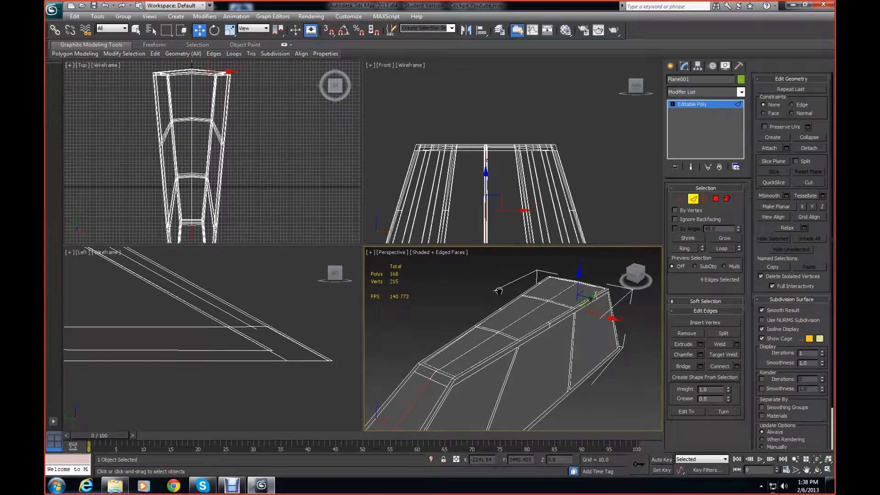
pyautogui.press('BackSpace')
pyautogui.hotkey('ctrl', 'z')
pyautogui.press('BackSpace')
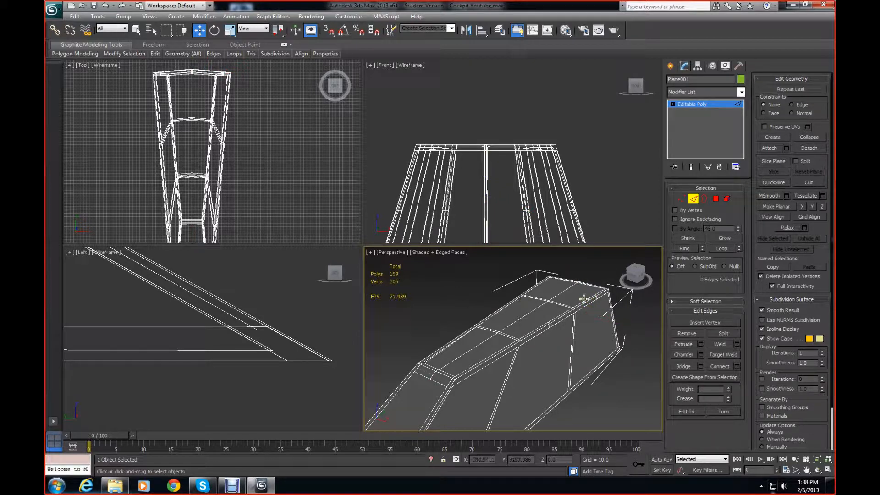
# - Move the centre vertex at the end of the long roof edge along Y to line up with the roof frame
pyautogui.moveTo(643, 280); pyautogui.dragTo(577, 373)
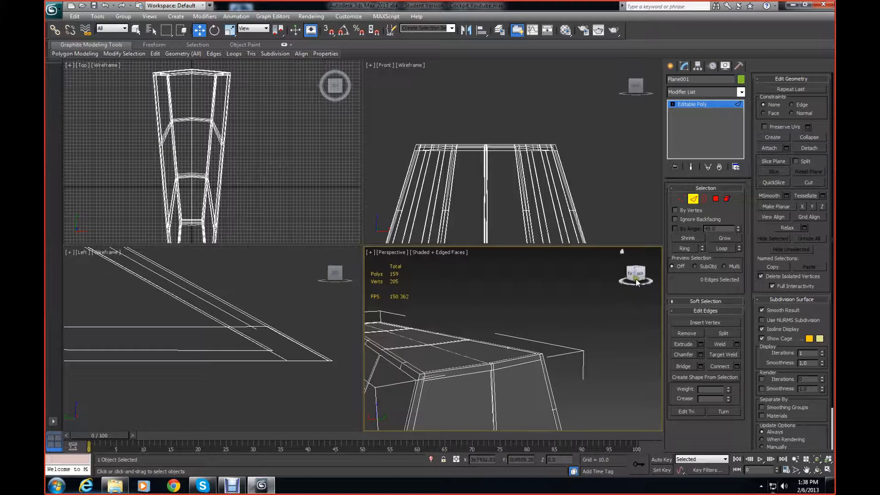
pyautogui.moveTo(636, 280); pyautogui.dragTo(615, 299)
pyautogui.moveTo(614, 300); pyautogui.dragTo(431, 283, button='middle')
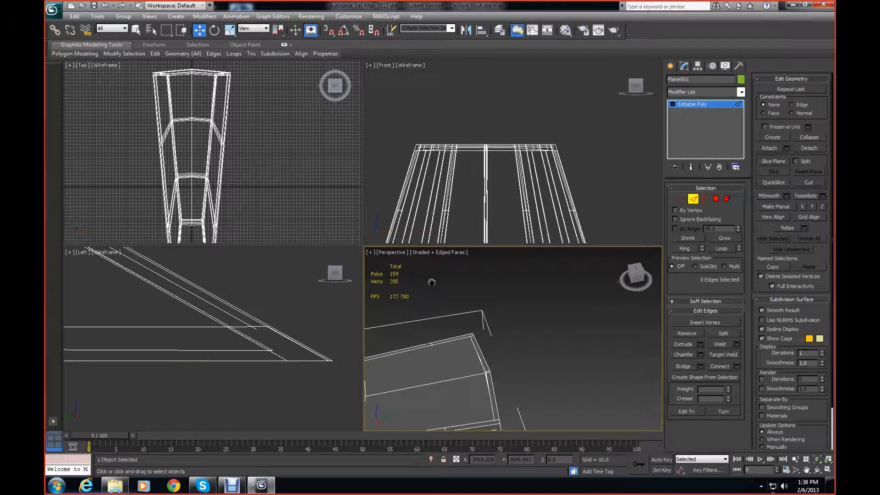
pyautogui.scroll(3, 457, 325)
pyautogui.moveTo(458, 326); pyautogui.dragTo(521, 284, button='middle')
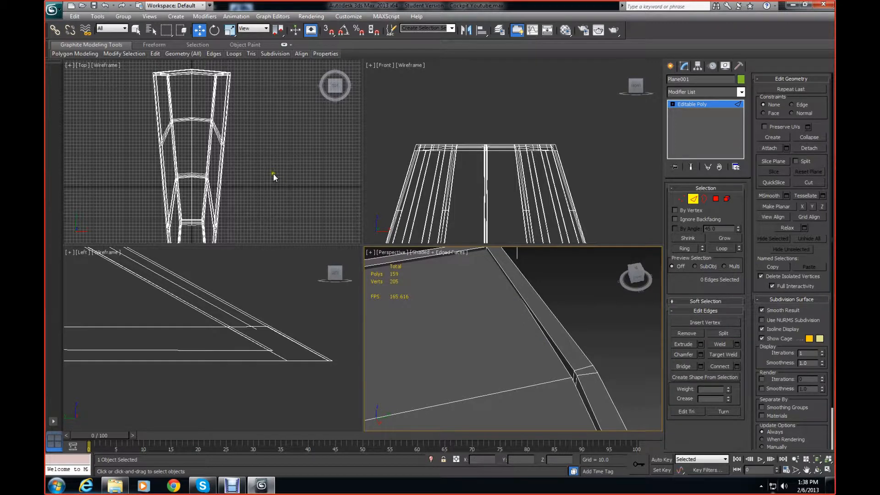
pyautogui.scroll(6, 274, 173)
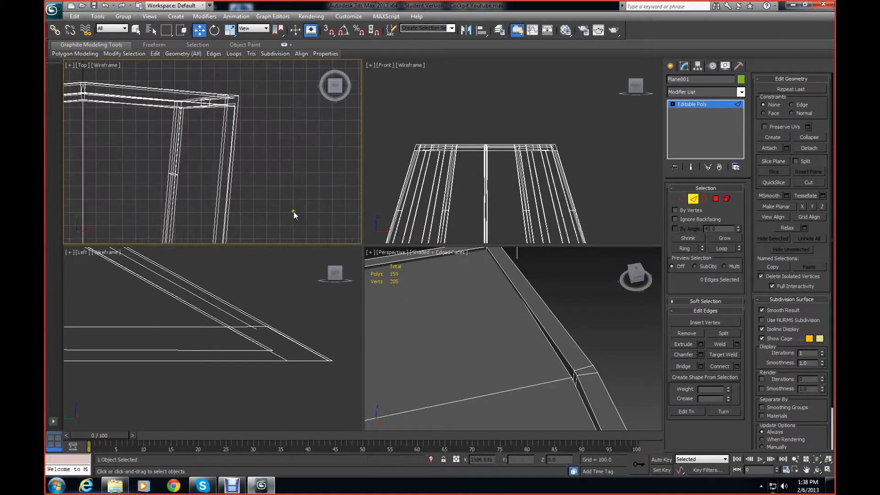
pyautogui.click(681, 199)
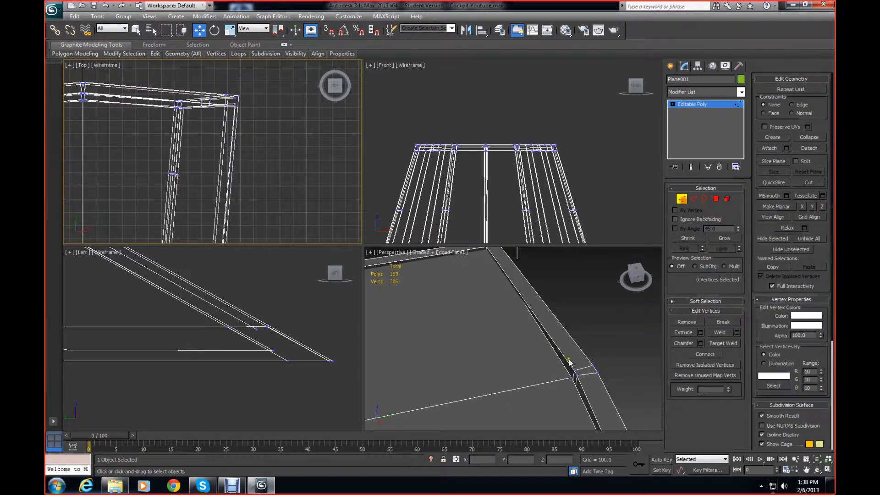
pyautogui.click(570, 378)
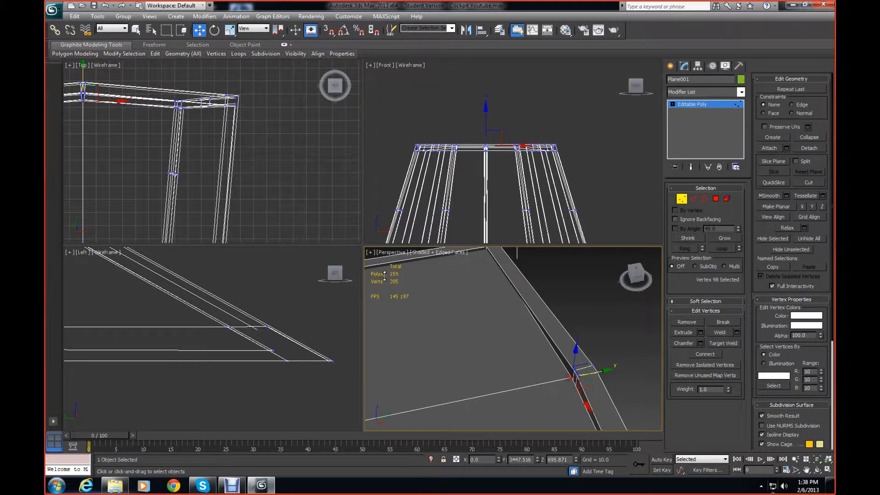
pyautogui.moveTo(118, 138); pyautogui.dragTo(221, 178, button='middle')
pyautogui.moveTo(188, 129); pyautogui.dragTo(184, 114)
pyautogui.click(229, 108)
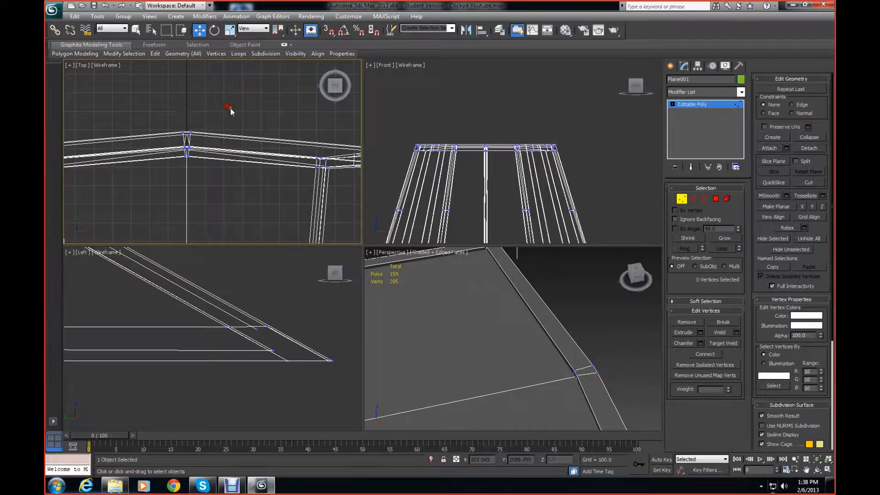
# - Examine the cockpit mesh from the front, side and close to the frame joints in the perspective view
pyautogui.scroll(-5, 614, 321)
pyautogui.moveTo(639, 287); pyautogui.dragTo(615, 257)
pyautogui.moveTo(485, 355); pyautogui.dragTo(614, 361, button='middle')
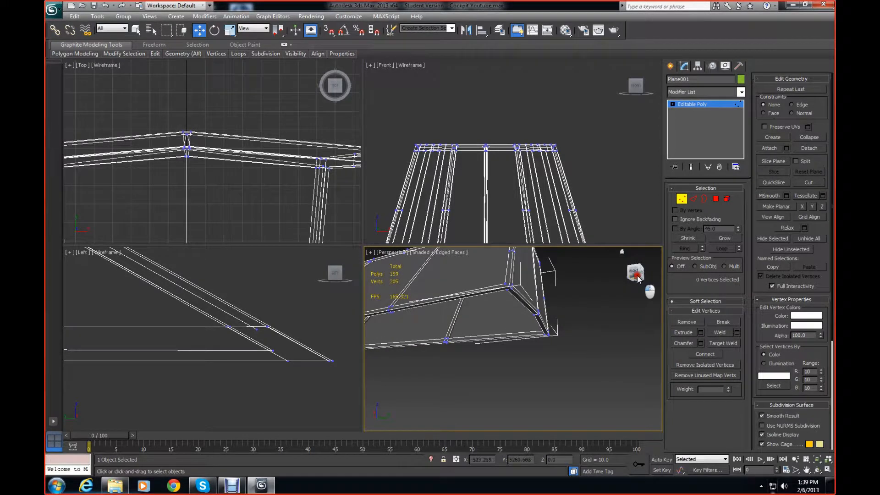
pyautogui.moveTo(637, 277)
pyautogui.mouseDown()
pyautogui.moveTo(633, 296)
pyautogui.moveTo(370, 285)
pyautogui.moveTo(501, 344)
pyautogui.moveTo(599, 324)
pyautogui.moveTo(623, 294)
pyautogui.moveTo(660, 298)
pyautogui.moveTo(664, 308)
pyautogui.moveTo(658, 292)
pyautogui.moveTo(372, 285)
pyautogui.moveTo(646, 283)
pyautogui.moveTo(626, 290)
pyautogui.mouseUp()
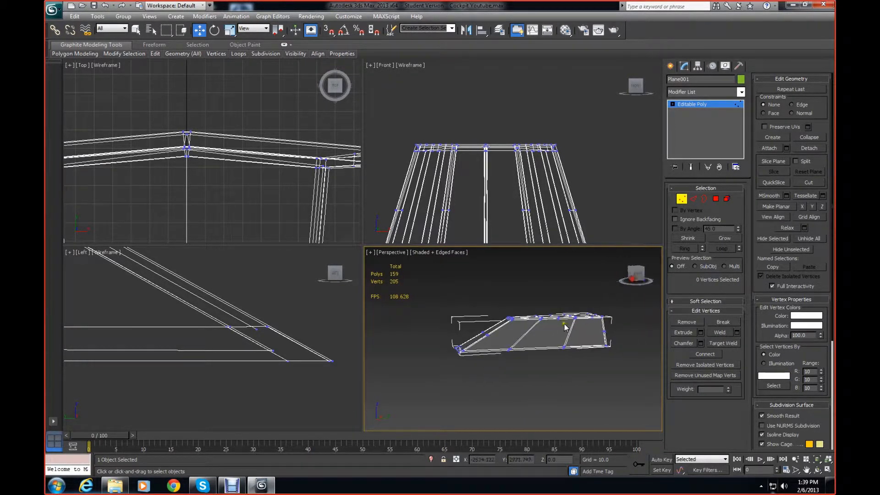
pyautogui.scroll(10, 518, 329)
pyautogui.scroll(-5, 525, 312)
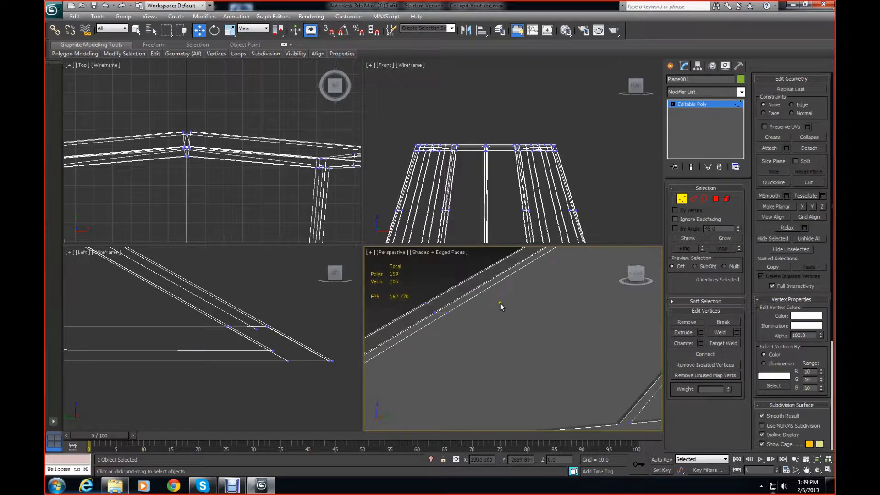
pyautogui.scroll(-2, 504, 307)
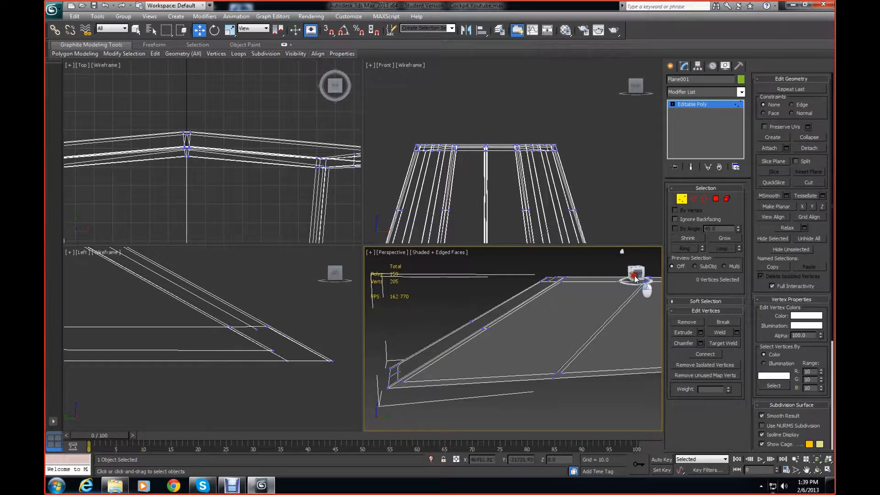
pyautogui.moveTo(643, 286); pyautogui.dragTo(624, 276)
pyautogui.moveTo(557, 334); pyautogui.dragTo(525, 352, button='middle')
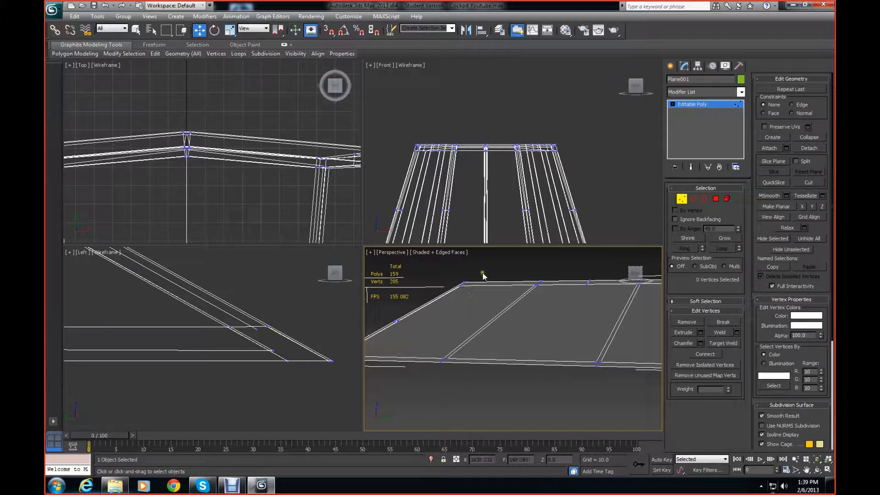
# - Select the cockpit's roof, side and windshield pane elements in element mode
pyautogui.click(727, 199)
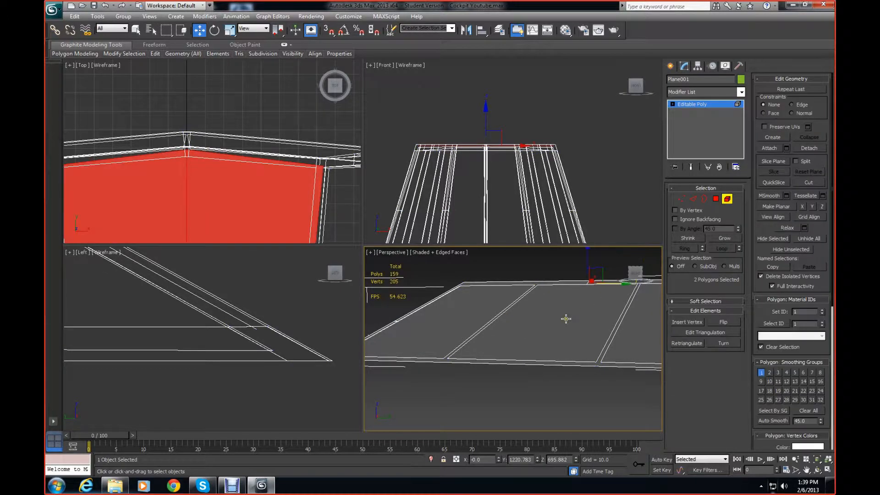
pyautogui.click(564, 317)
pyautogui.moveTo(635, 278); pyautogui.dragTo(512, 278)
pyautogui.keyDown('ctrl'); pyautogui.click(575, 339); pyautogui.keyUp('ctrl')
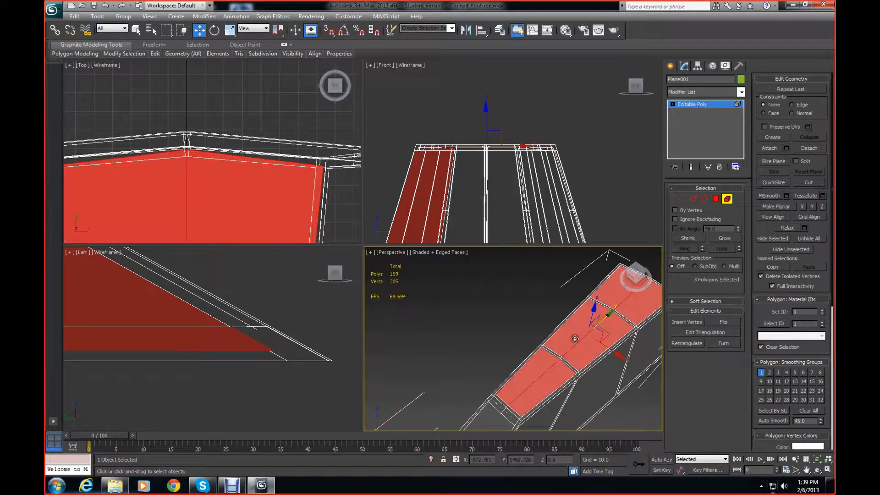
pyautogui.keyDown('ctrl'); pyautogui.click(609, 389); pyautogui.keyUp('ctrl')
pyautogui.keyDown('ctrl'); pyautogui.click(510, 411); pyautogui.keyUp('ctrl')
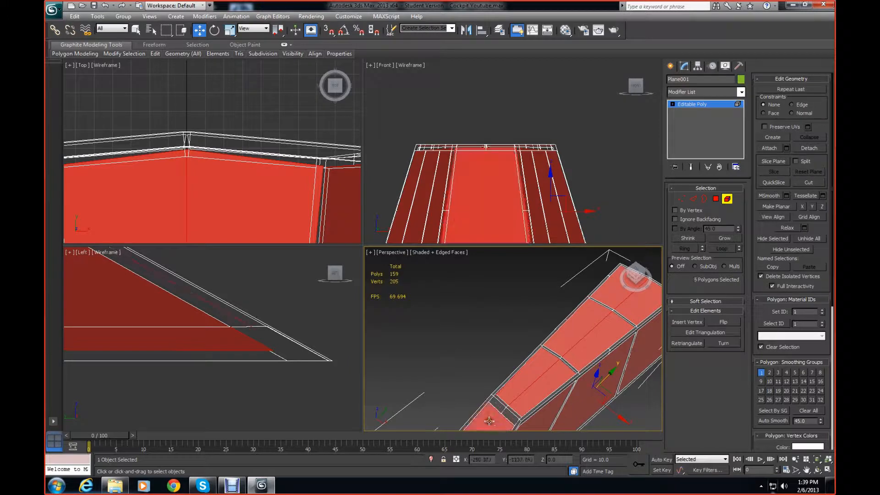
pyautogui.keyDown('alt'); pyautogui.moveTo(510, 411); pyautogui.dragTo(437, 289, button='middle'); pyautogui.keyUp('alt')
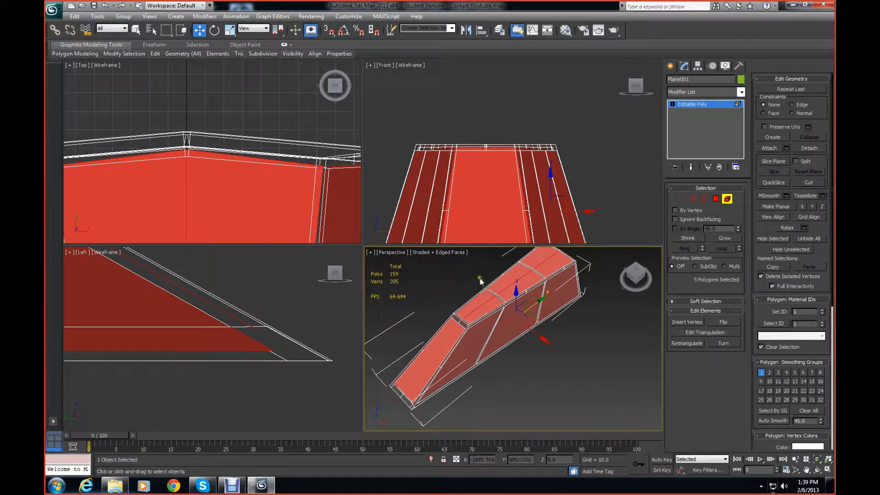
# - Assign the transparent 01 - Default material to the selected panes and clear the selection
pyautogui.press('m')
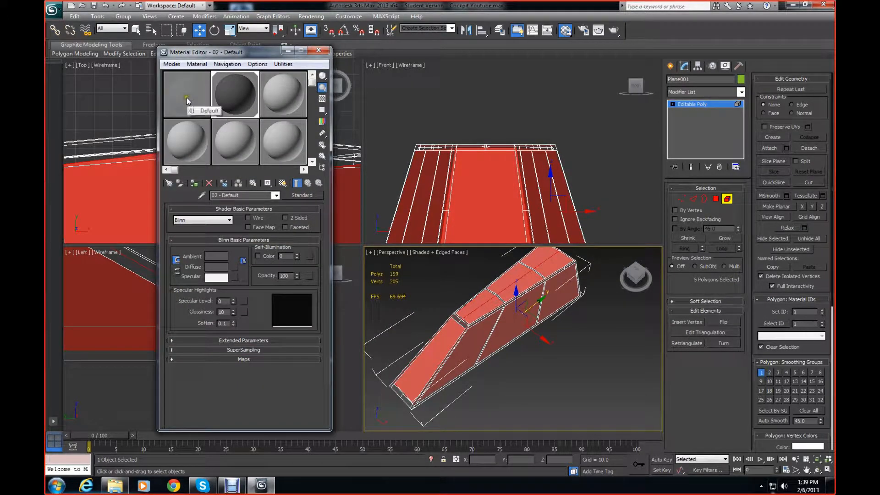
pyautogui.click(183, 97)
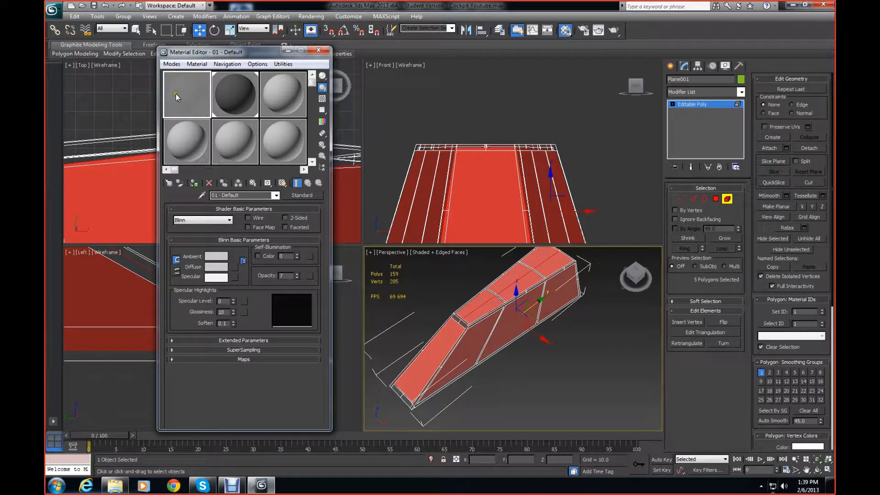
pyautogui.doubleClick(177, 94)
pyautogui.click(191, 54)
pyautogui.click(194, 185)
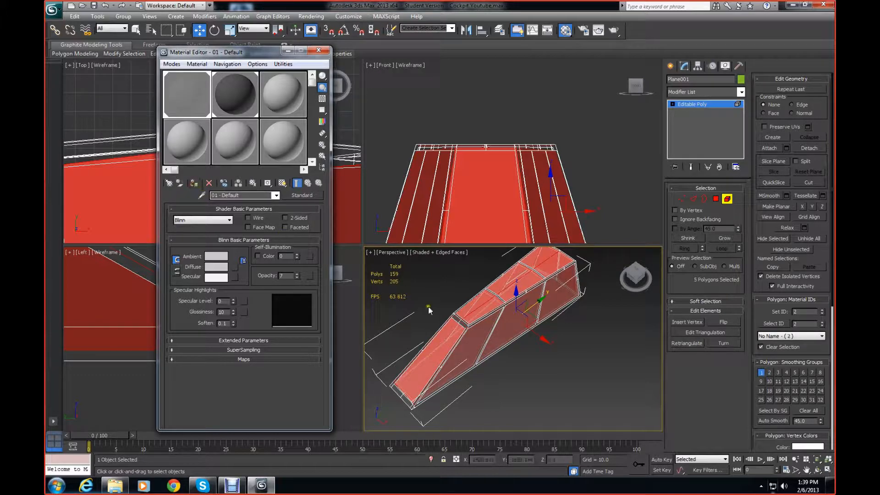
pyautogui.click(319, 50)
pyautogui.click(547, 407)
# - Make the transparent 01 - Default material 2-Sided in the material editor
pyautogui.moveTo(635, 277); pyautogui.dragTo(564, 264)
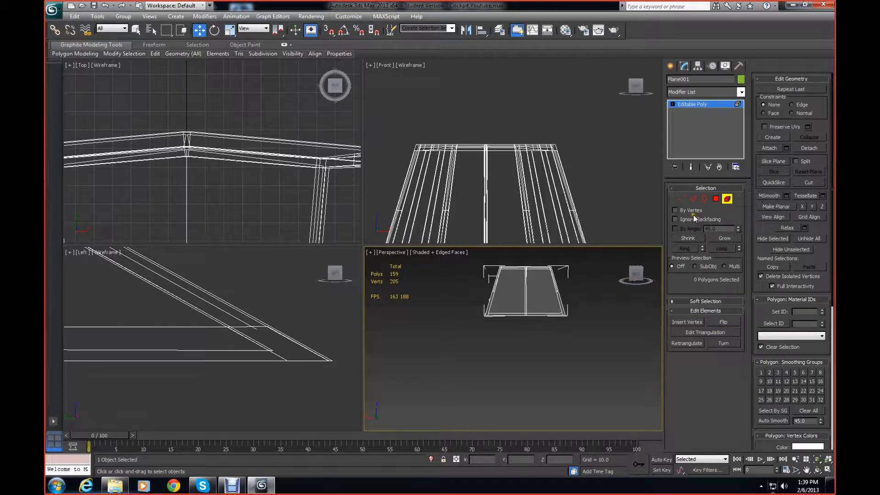
pyautogui.press('m')
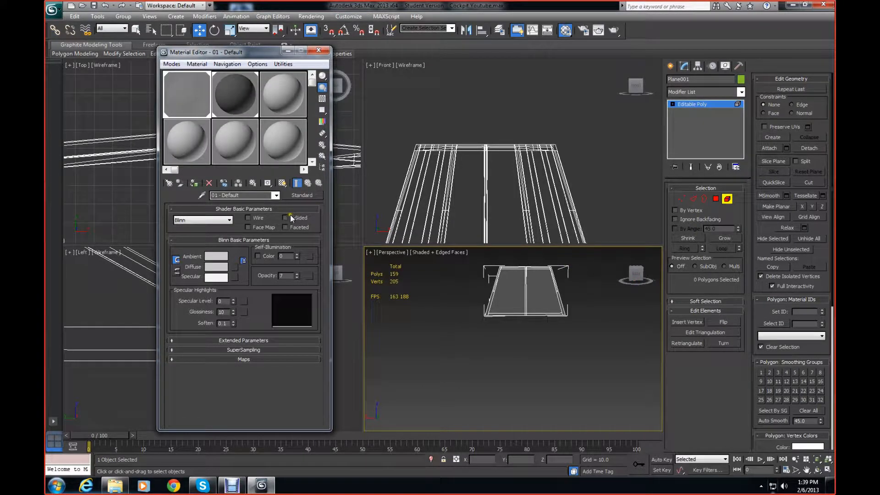
pyautogui.click(319, 51)
# - Select both rear pane elements of the cockpit and assign the transparent 01 - Default material to them
pyautogui.moveTo(639, 282)
pyautogui.mouseDown()
pyautogui.moveTo(658, 282)
pyautogui.moveTo(380, 286)
pyautogui.moveTo(639, 279)
pyautogui.mouseUp()
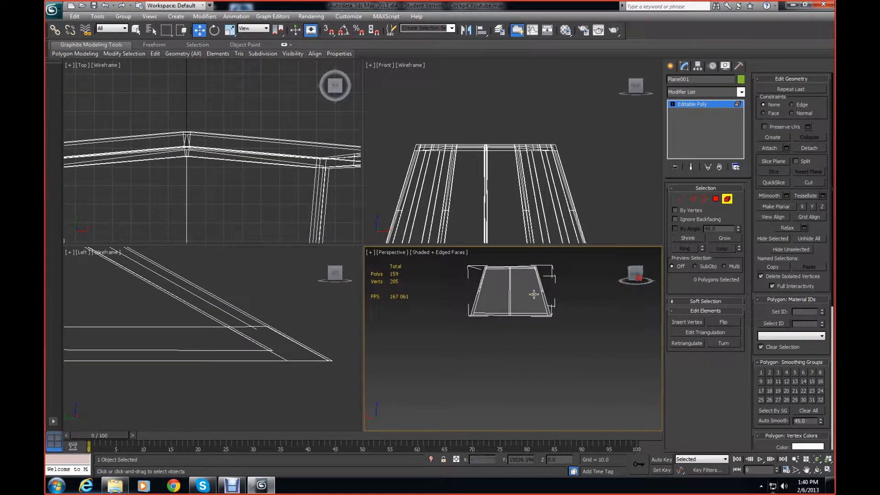
pyautogui.click(529, 294)
pyautogui.keyDown('ctrl'); pyautogui.click(493, 293); pyautogui.keyUp('ctrl')
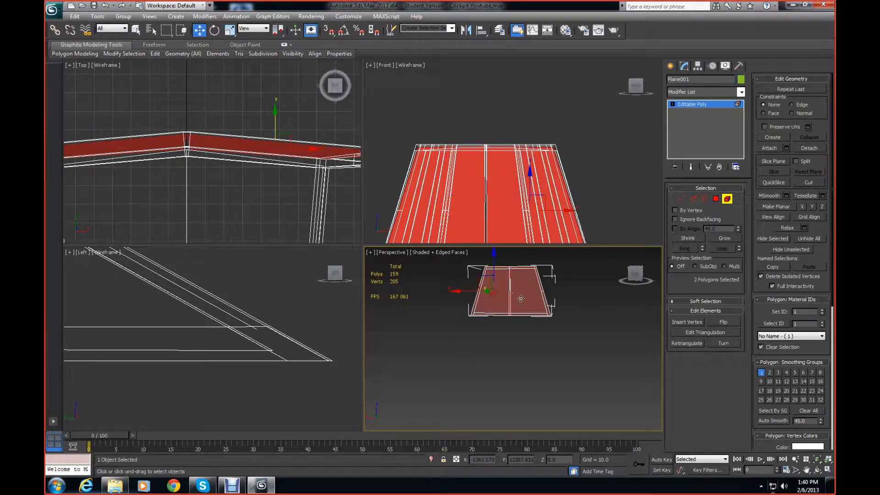
pyautogui.press('m')
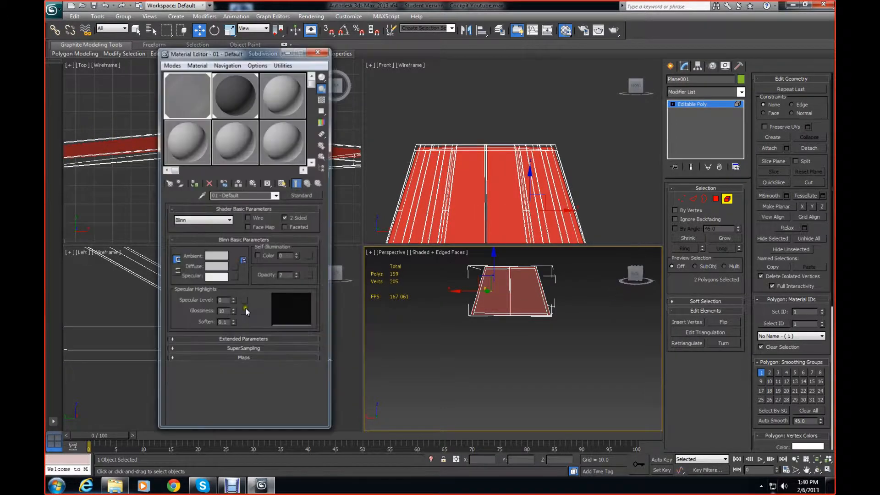
pyautogui.click(194, 184)
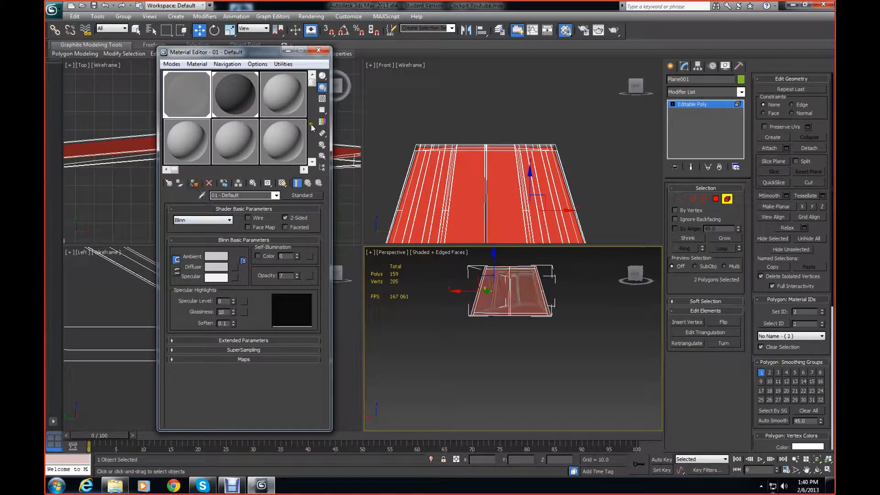
pyautogui.click(318, 50)
pyautogui.click(536, 330)
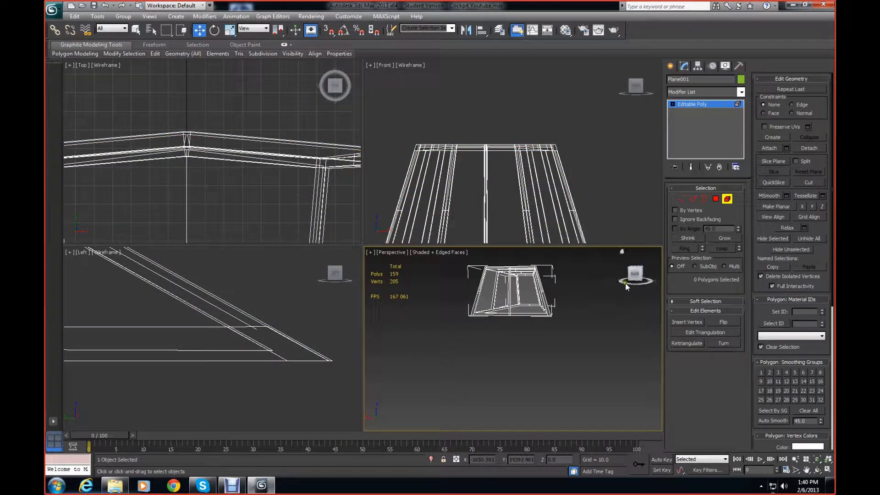
# - Exit the cockpit's element editing and show its whole outline in the top view, ready for creating primitives
pyautogui.click(641, 275)
pyautogui.moveTo(641, 275); pyautogui.dragTo(394, 280)
pyautogui.moveTo(643, 283)
pyautogui.mouseDown()
pyautogui.moveTo(620, 271)
pyautogui.moveTo(640, 290)
pyautogui.moveTo(636, 304)
pyautogui.moveTo(632, 259)
pyautogui.moveTo(659, 287)
pyautogui.moveTo(601, 291)
pyautogui.moveTo(635, 275)
pyautogui.mouseUp()
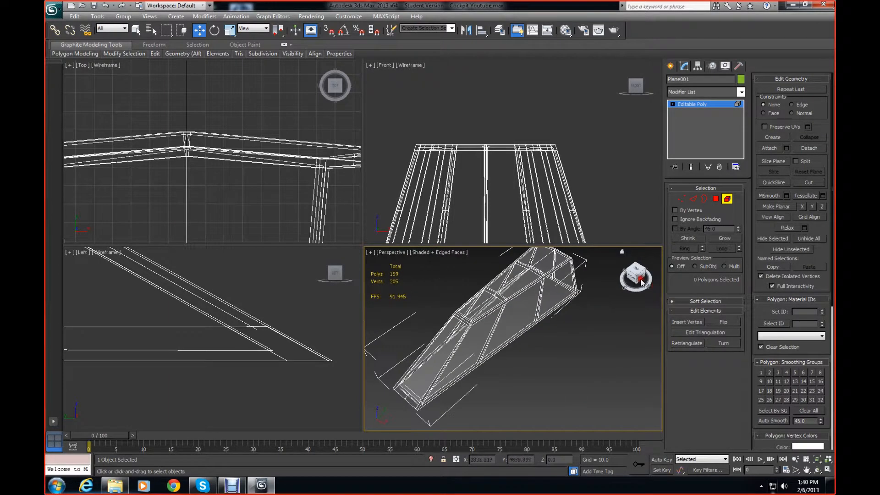
pyautogui.click(671, 65)
pyautogui.scroll(-5, 188, 90)
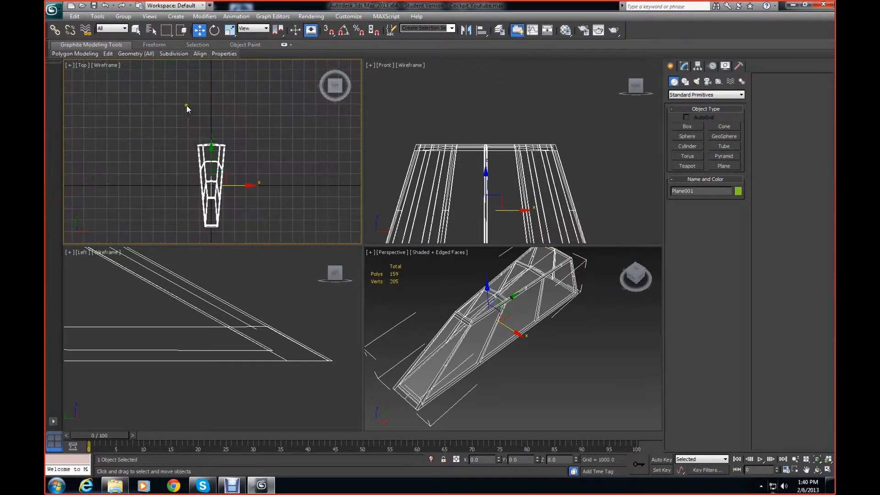
pyautogui.moveTo(258, 243); pyautogui.dragTo(253, 199, button='middle')
pyautogui.click(253, 201)
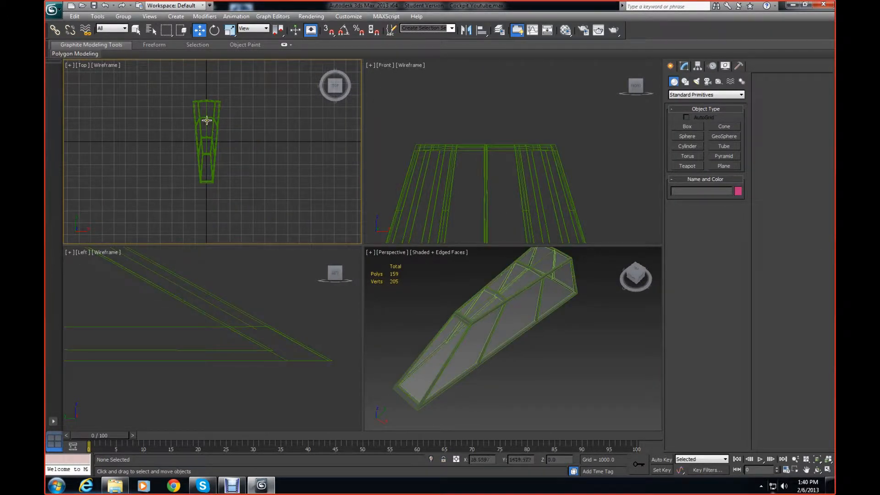
pyautogui.moveTo(192, 101); pyautogui.dragTo(206, 128)
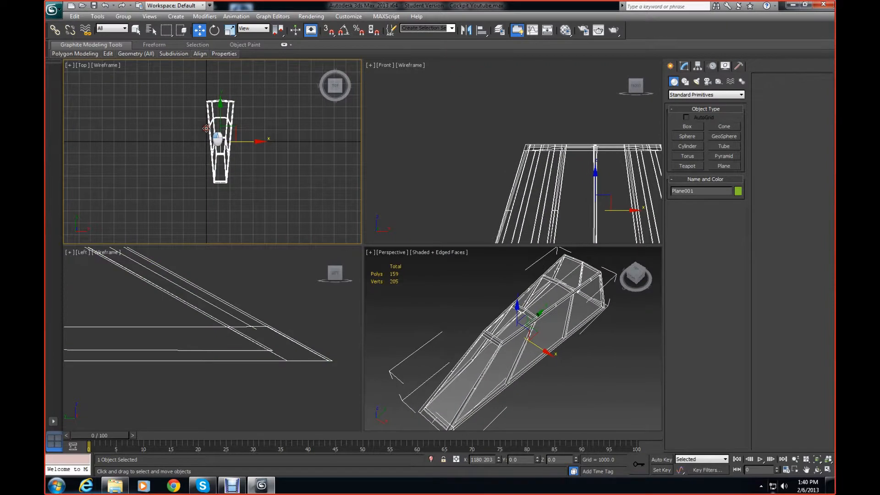
pyautogui.hotkey('ctrl', 'z')
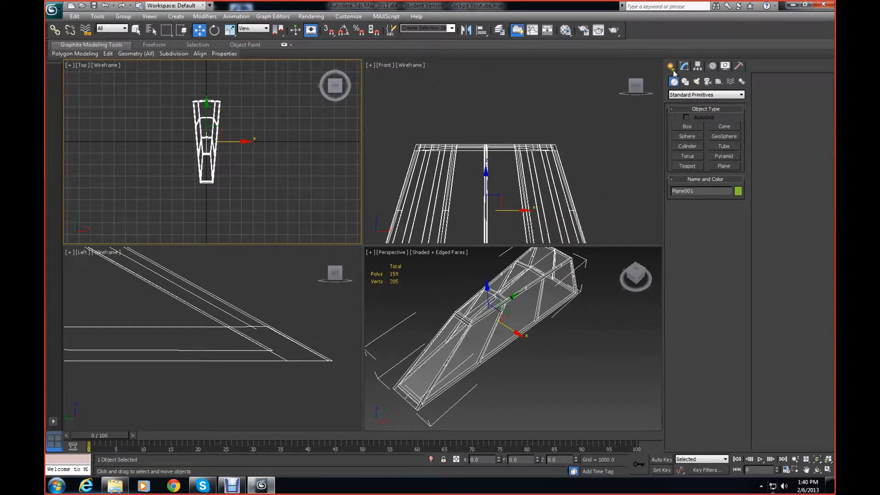
# - Create a box over the cockpit outline, about 7070 long, 1950 wide and 1788 high, with 5 length, width and height segments
pyautogui.click(688, 126)
pyautogui.moveTo(195, 100); pyautogui.dragTo(219, 182)
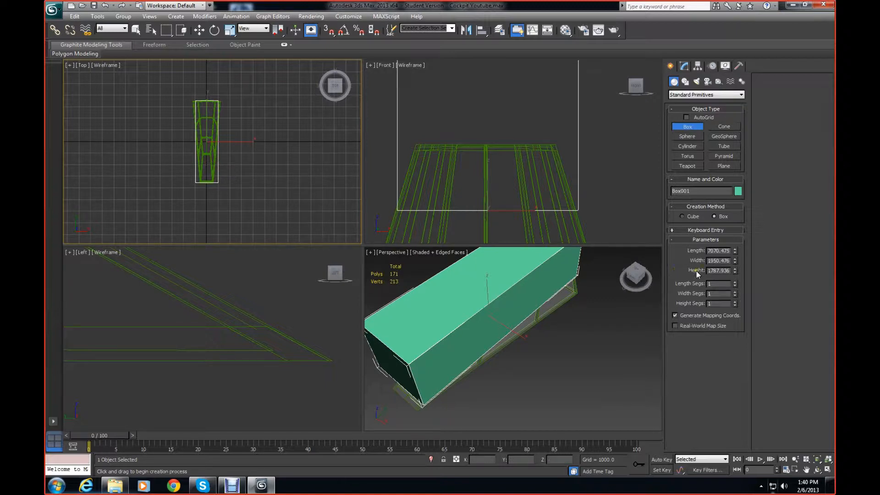
pyautogui.moveTo(734, 284); pyautogui.dragTo(733, 265)
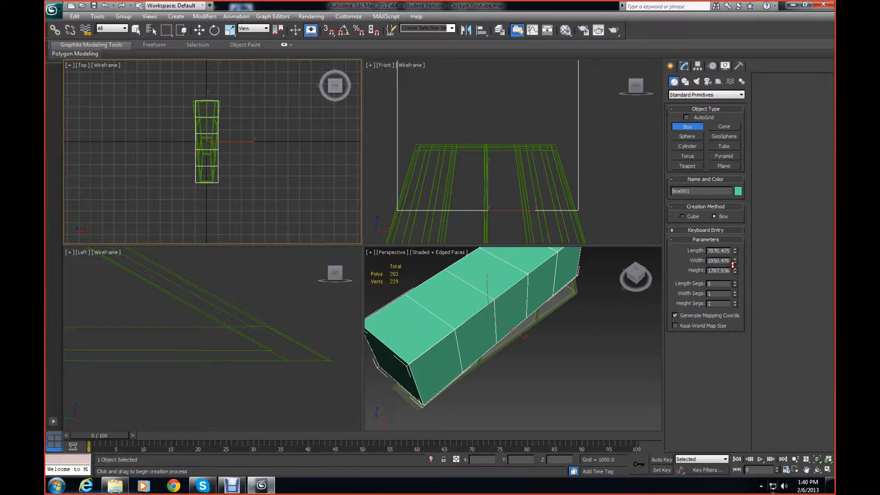
pyautogui.moveTo(735, 294); pyautogui.dragTo(735, 285)
pyautogui.keyDown('alt'); pyautogui.moveTo(569, 348); pyautogui.dragTo(575, 385, button='middle'); pyautogui.keyUp('alt')
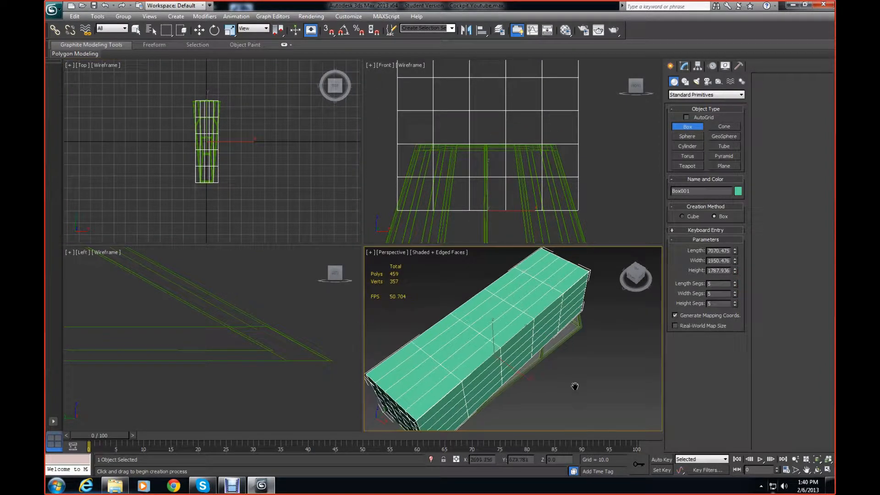
# - Convert the segmented box to an editable poly
pyautogui.moveTo(630, 294); pyautogui.dragTo(623, 252)
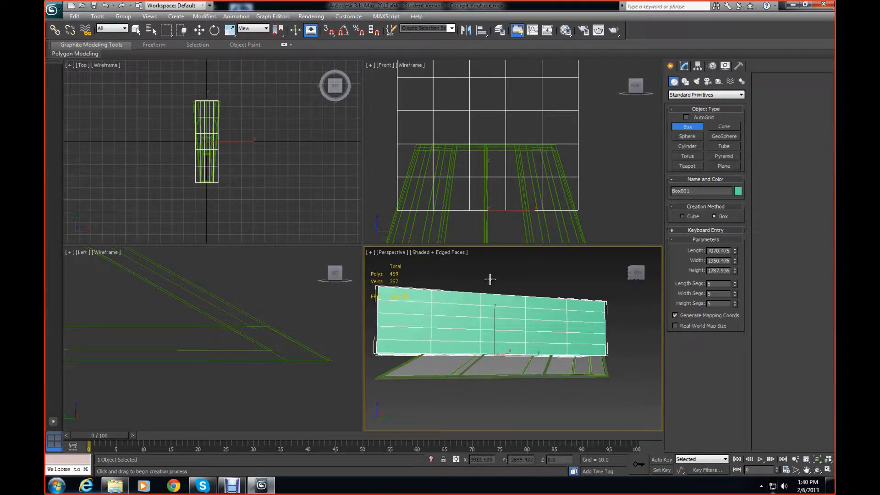
pyautogui.moveTo(543, 280); pyautogui.dragTo(527, 301, button='middle')
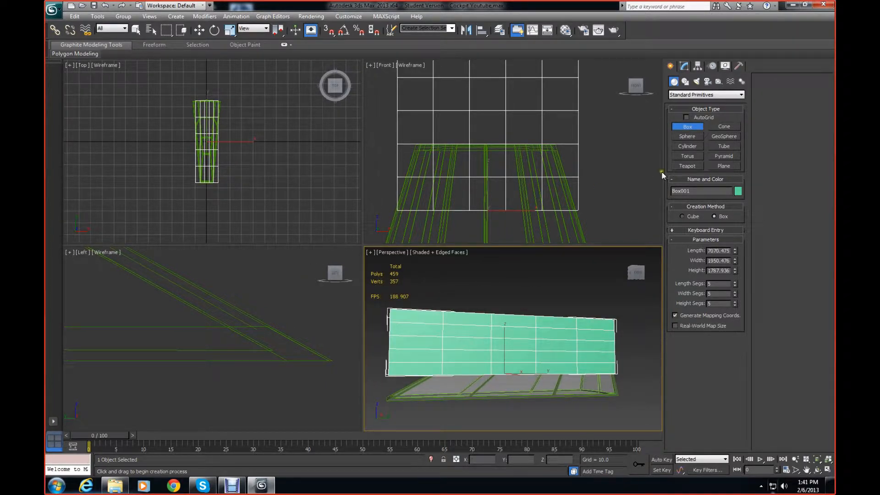
pyautogui.click(685, 66)
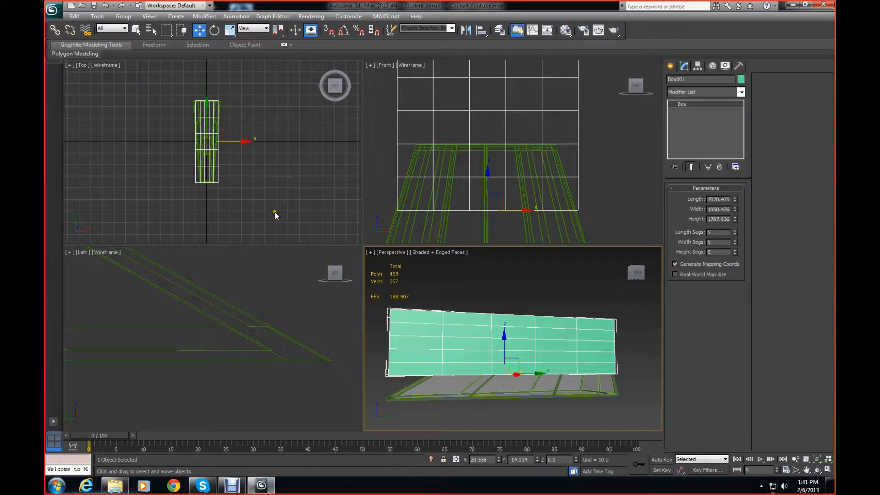
pyautogui.rightClick(410, 330)
pyautogui.moveTo(462, 417)
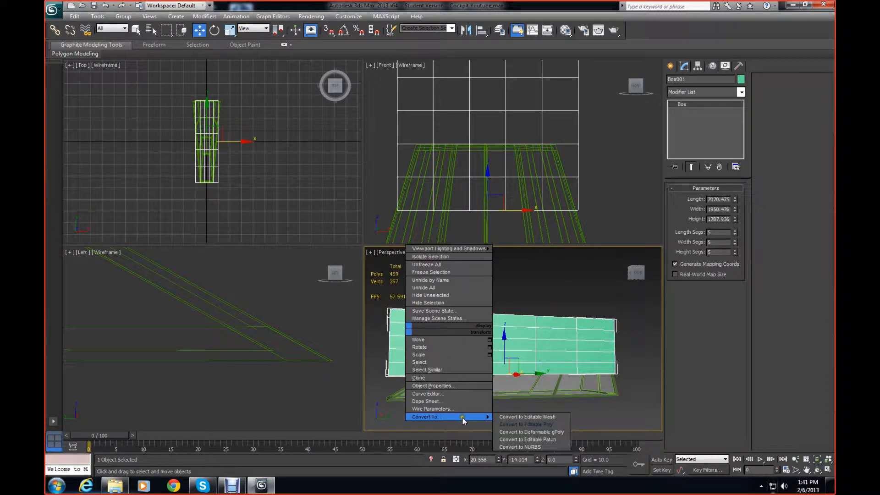
pyautogui.click(530, 424)
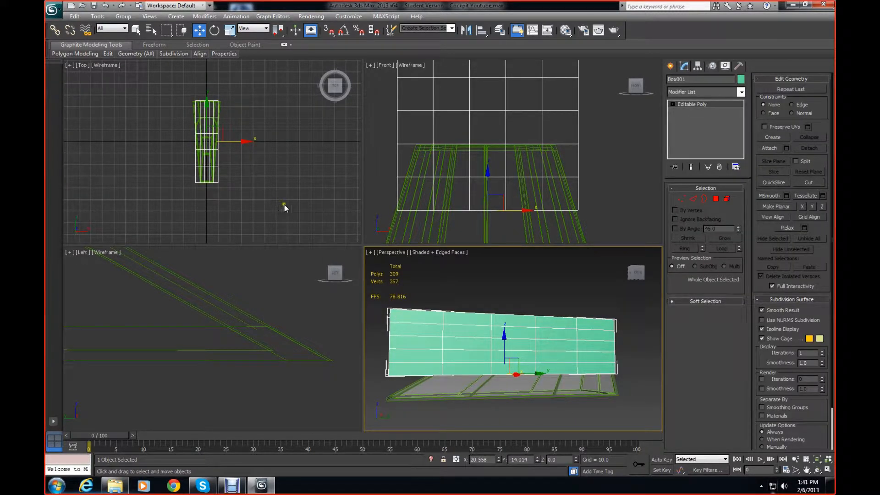
# - Move the box down along Z to about -2362 so it sits beneath the cockpit
pyautogui.rightClick(477, 320)
pyautogui.click(486, 327)
pyautogui.moveTo(504, 337); pyautogui.dragTo(510, 404)
pyautogui.moveTo(471, 316); pyautogui.dragTo(489, 276, button='middle')
pyautogui.scroll(-3, 489, 277)
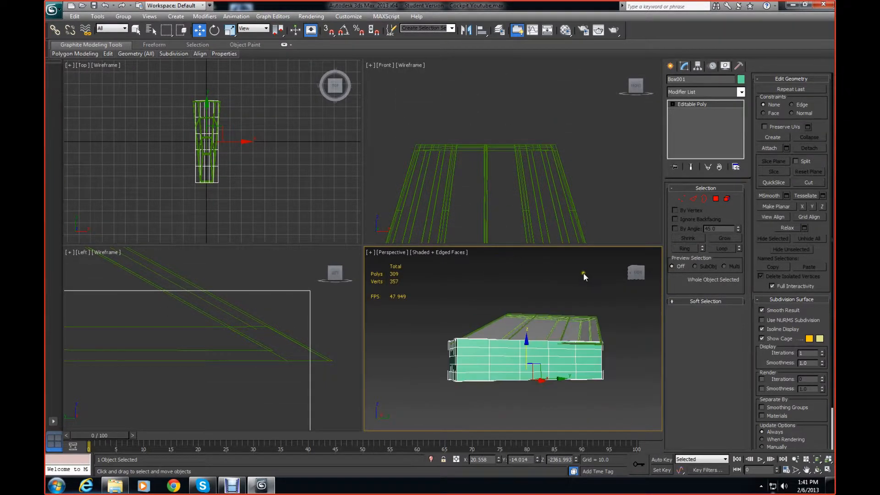
# - Shift the box slightly along X to about -199
pyautogui.moveTo(623, 273); pyautogui.dragTo(538, 269)
pyautogui.moveTo(635, 275); pyautogui.dragTo(639, 279)
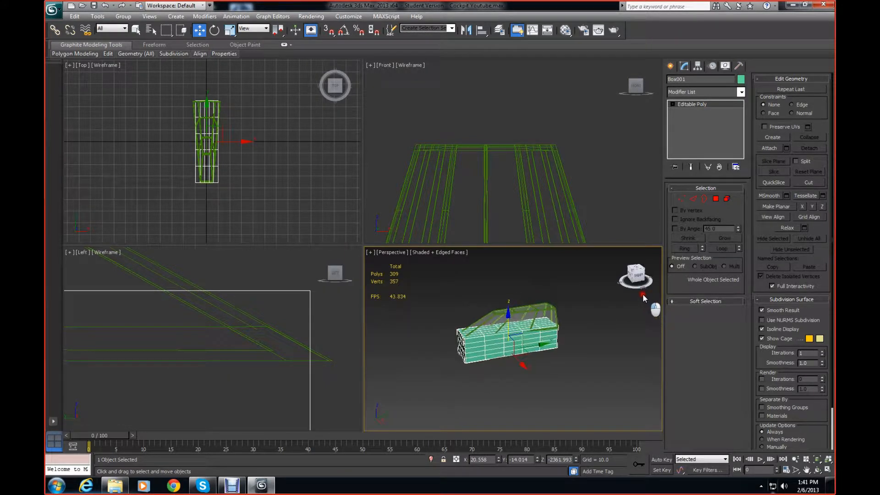
pyautogui.moveTo(522, 365)
pyautogui.mouseDown()
pyautogui.moveTo(525, 373)
pyautogui.moveTo(520, 363)
pyautogui.mouseUp()
pyautogui.moveTo(634, 277)
pyautogui.mouseDown()
pyautogui.moveTo(641, 297)
pyautogui.moveTo(638, 281)
pyautogui.moveTo(624, 287)
pyautogui.moveTo(623, 266)
pyautogui.moveTo(621, 409)
pyautogui.moveTo(618, 282)
pyautogui.mouseUp()
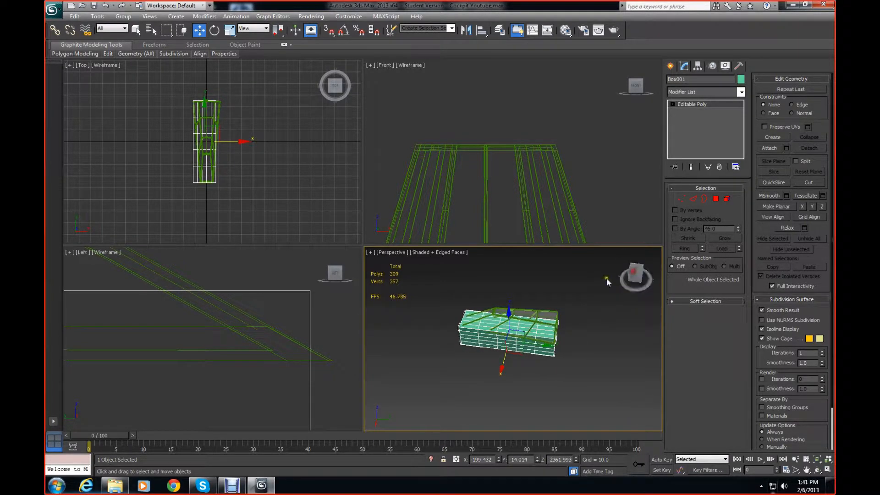
# - Lower the box along Z to about -2462
pyautogui.moveTo(510, 306); pyautogui.dragTo(509, 314)
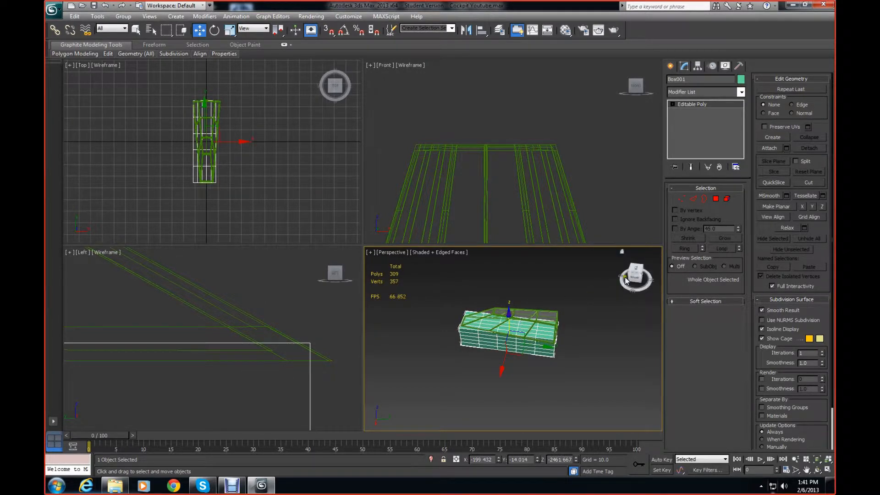
pyautogui.moveTo(629, 278); pyautogui.dragTo(380, 297)
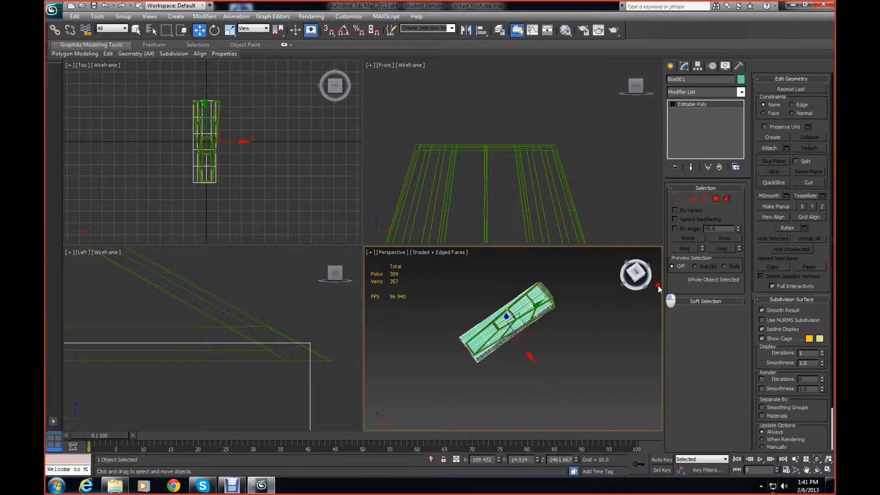
# - Try an FFD(cyl) modifier on the box and remove it
pyautogui.click(719, 106)
pyautogui.click(741, 93)
pyautogui.click(741, 94)
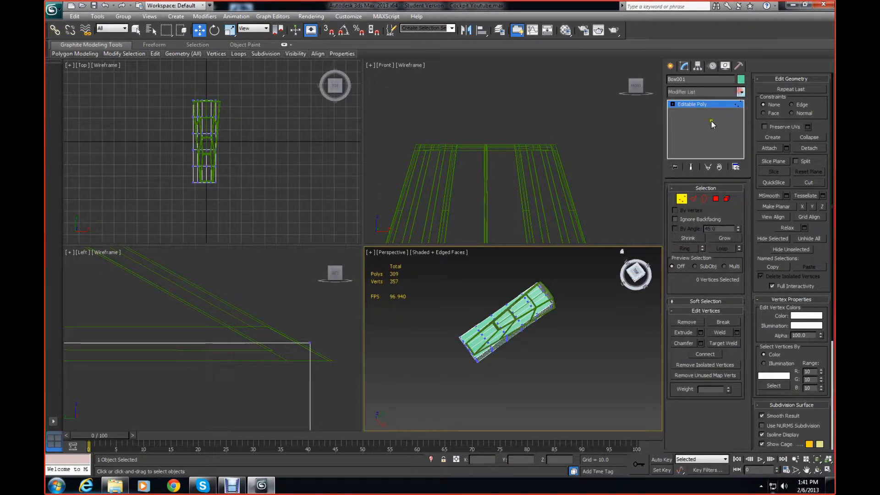
pyautogui.click(711, 104)
pyautogui.click(741, 92)
pyautogui.moveTo(742, 120); pyautogui.dragTo(752, 203)
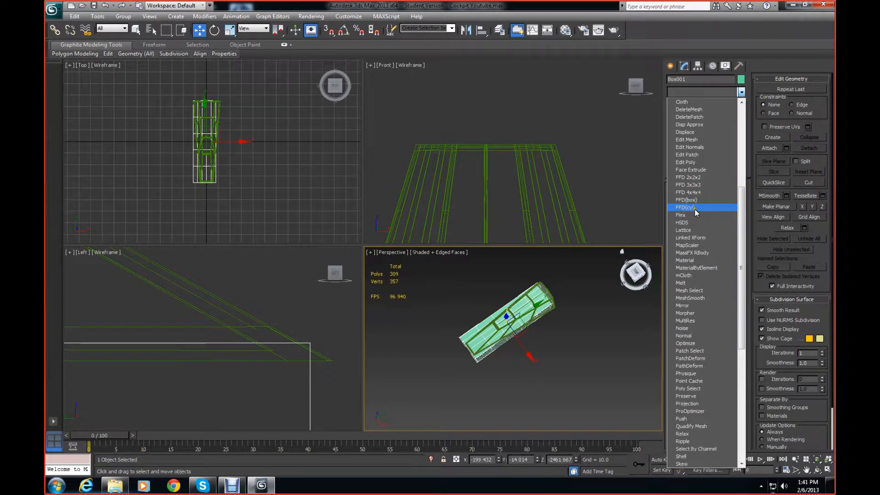
pyautogui.click(686, 208)
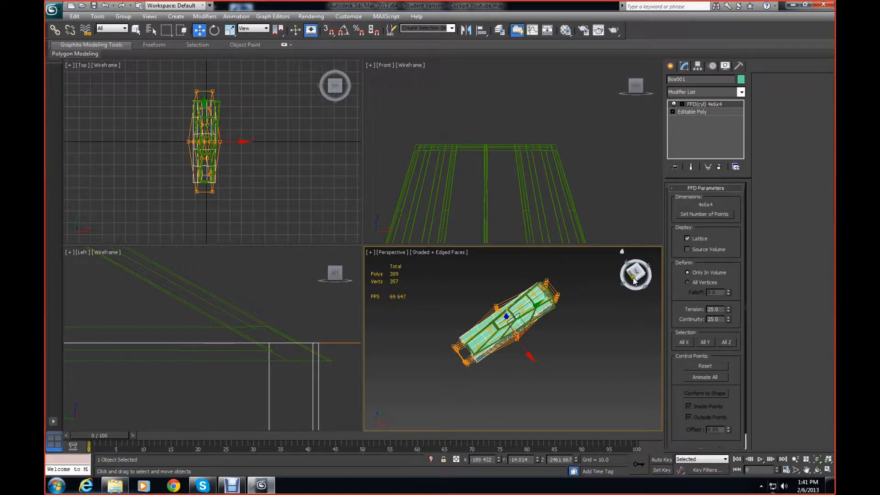
pyautogui.moveTo(636, 277)
pyautogui.mouseDown()
pyautogui.moveTo(625, 422)
pyautogui.moveTo(621, 257)
pyautogui.moveTo(625, 293)
pyautogui.moveTo(624, 271)
pyautogui.mouseUp()
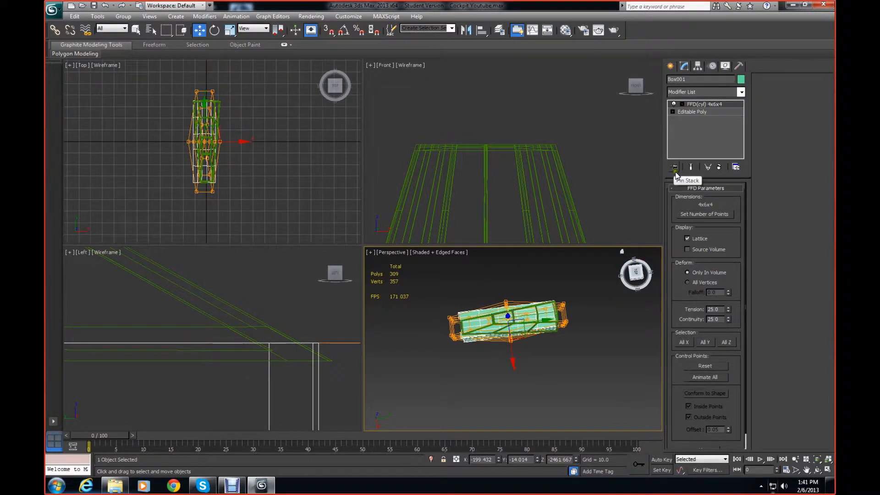
pyautogui.click(718, 167)
# - Add an FFD(box) 4x4x4 modifier to the box
pyautogui.click(740, 92)
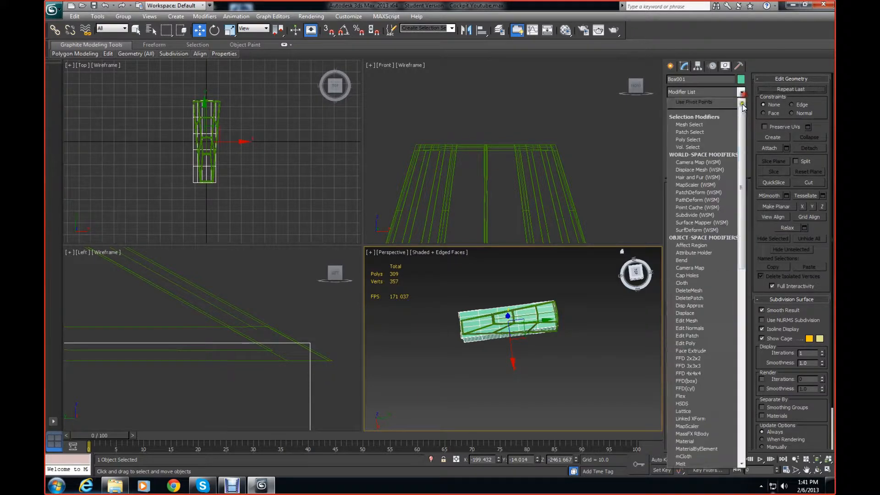
pyautogui.scroll(-12, 759, 250)
pyautogui.scroll(5, 760, 229)
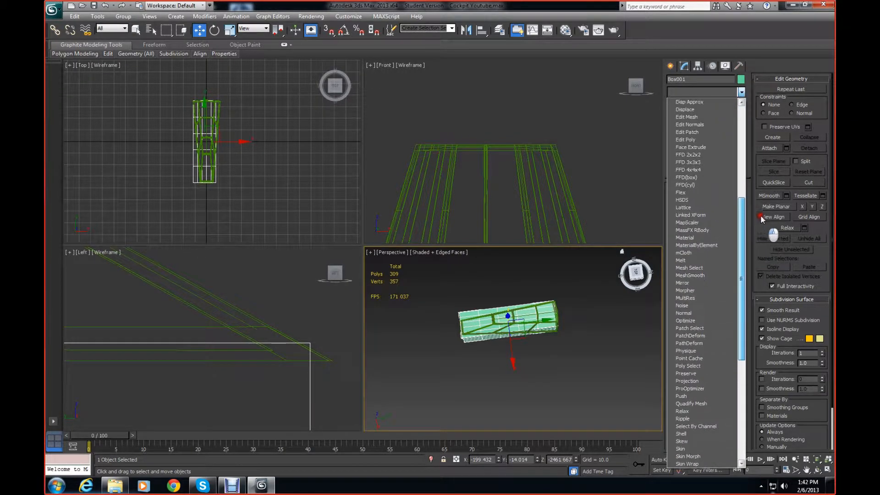
pyautogui.click(706, 187)
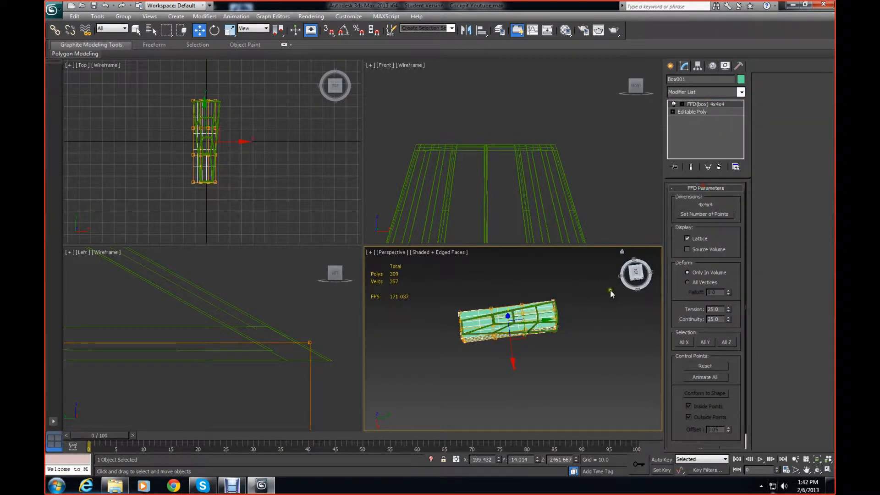
pyautogui.rightClick(628, 282)
pyautogui.rightClick(608, 300)
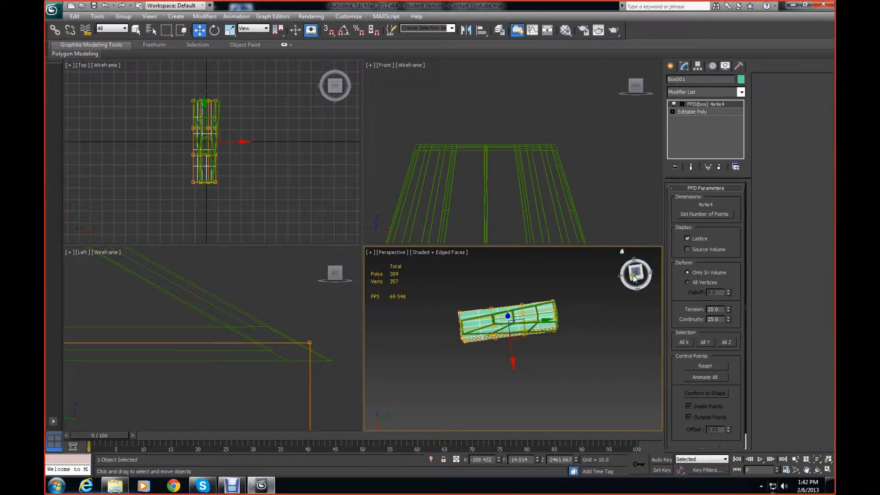
pyautogui.moveTo(633, 275)
pyautogui.mouseDown()
pyautogui.moveTo(636, 423)
pyautogui.moveTo(636, 267)
pyautogui.moveTo(639, 275)
pyautogui.moveTo(648, 252)
pyautogui.moveTo(662, 438)
pyautogui.moveTo(371, 253)
pyautogui.moveTo(631, 251)
pyautogui.moveTo(614, 431)
pyautogui.moveTo(645, 426)
pyautogui.moveTo(370, 420)
pyautogui.moveTo(371, 407)
pyautogui.moveTo(659, 407)
pyautogui.moveTo(637, 267)
pyautogui.moveTo(640, 421)
pyautogui.moveTo(658, 428)
pyautogui.moveTo(655, 257)
pyautogui.moveTo(383, 258)
pyautogui.moveTo(389, 274)
pyautogui.moveTo(580, 260)
pyautogui.mouseUp()
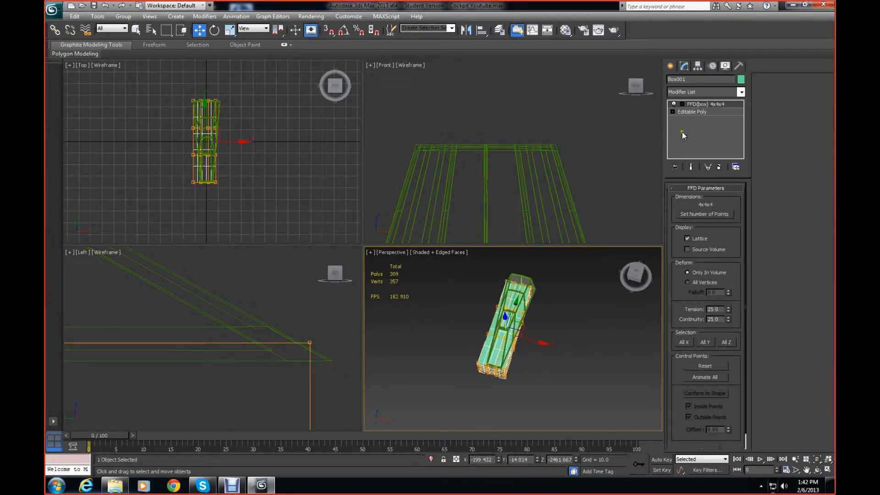
# - Centre the box at X 0 and Y 0, and place it beneath the cockpit at about -2487 on Z
pyautogui.click(688, 111)
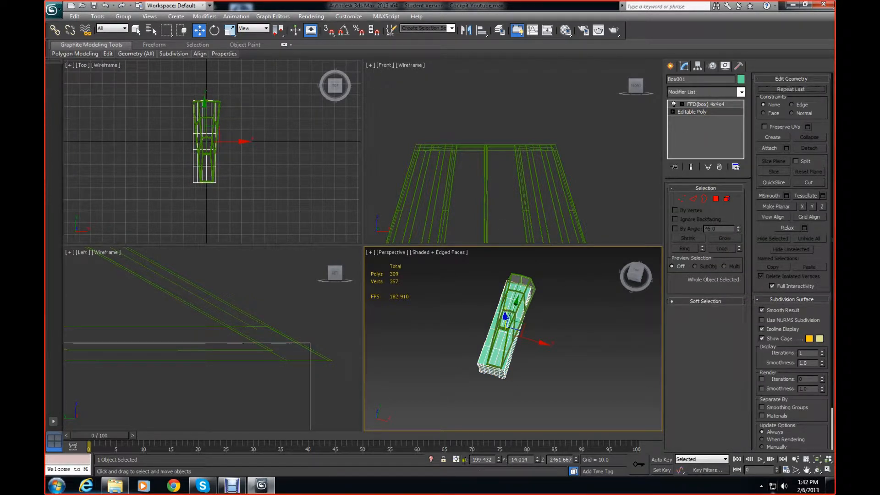
pyautogui.rightClick(493, 459)
pyautogui.rightClick(536, 460)
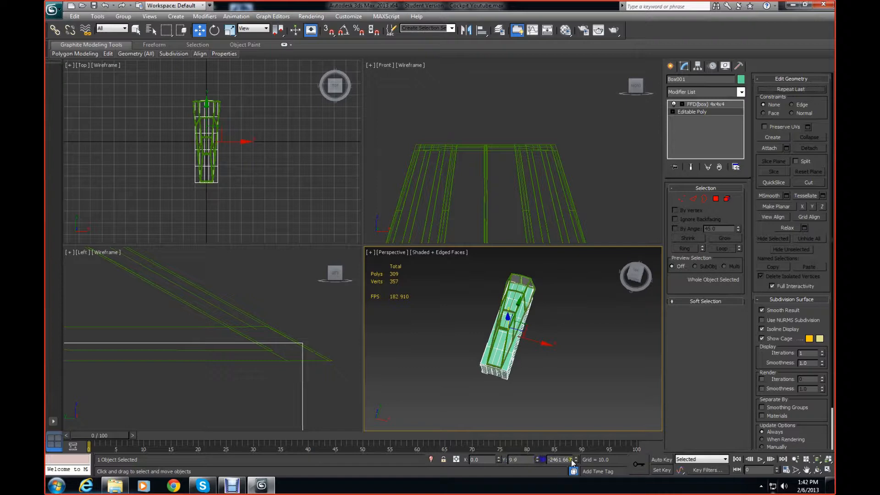
pyautogui.rightClick(576, 459)
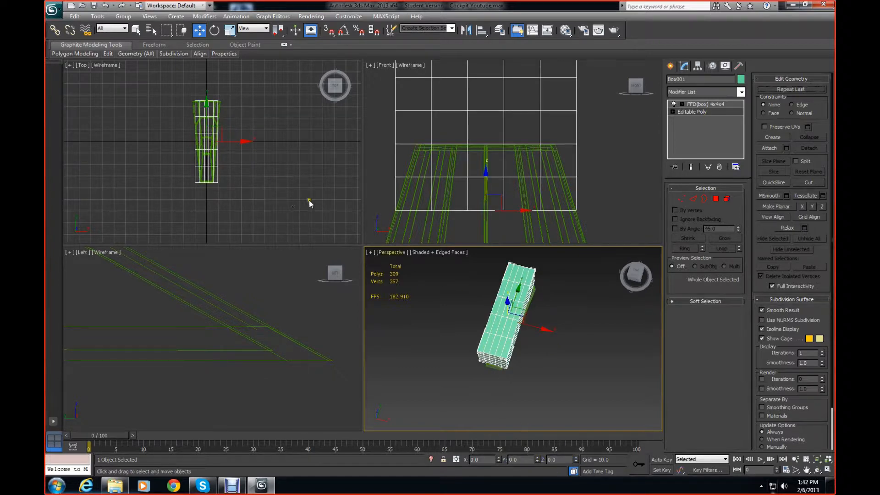
pyautogui.click(404, 195)
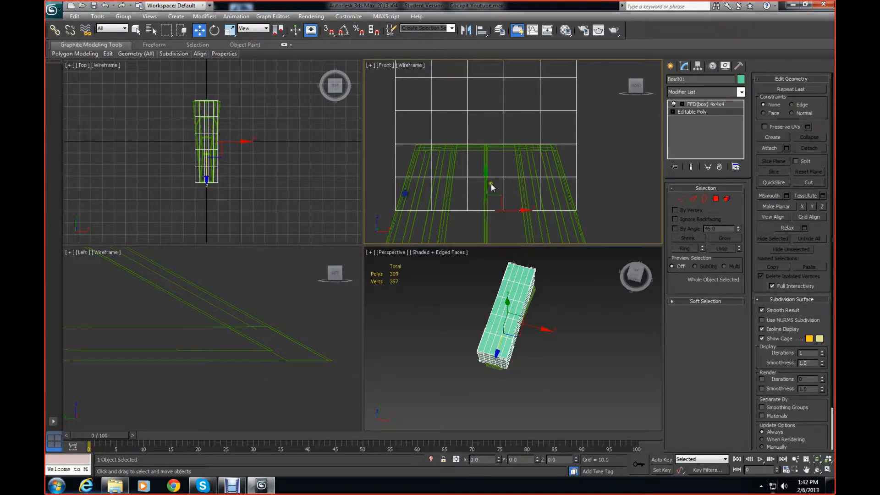
pyautogui.moveTo(485, 175); pyautogui.dragTo(514, 405)
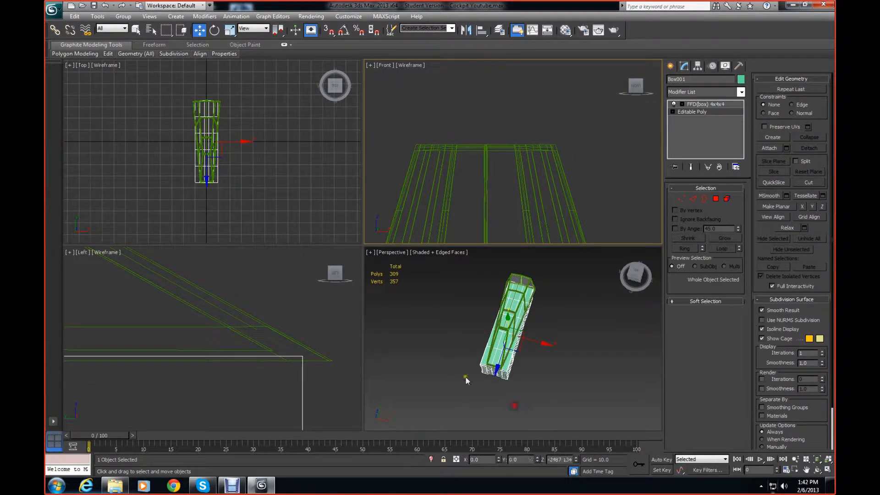
pyautogui.click(675, 167)
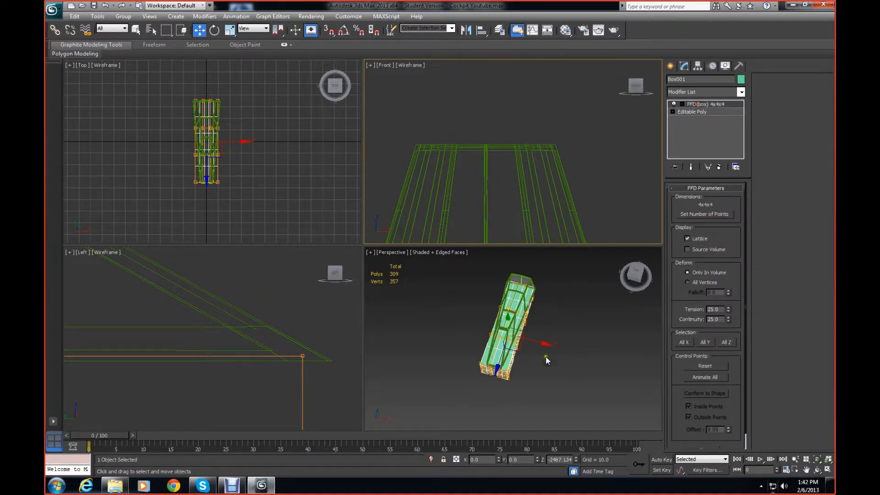
# - Pull the two middle FFD control-point columns at the body's narrow cockpit end outward along Y to about -4205
pyautogui.scroll(5, 252, 160)
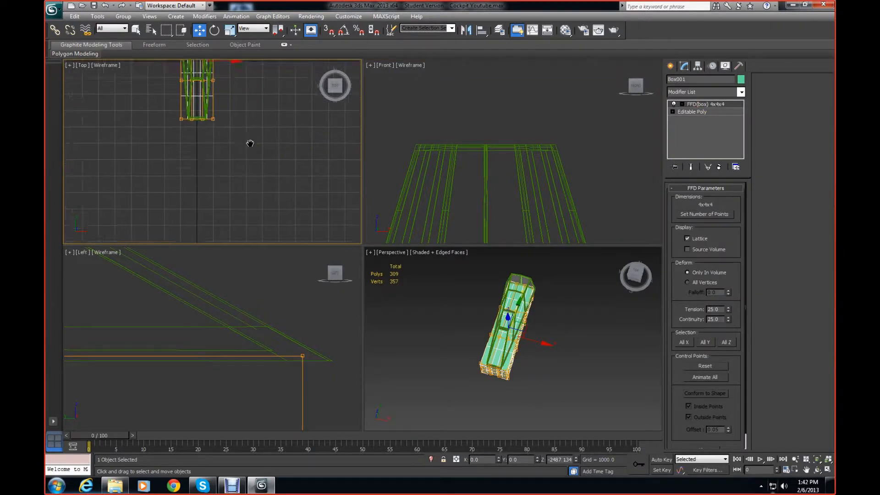
pyautogui.scroll(3, 227, 205)
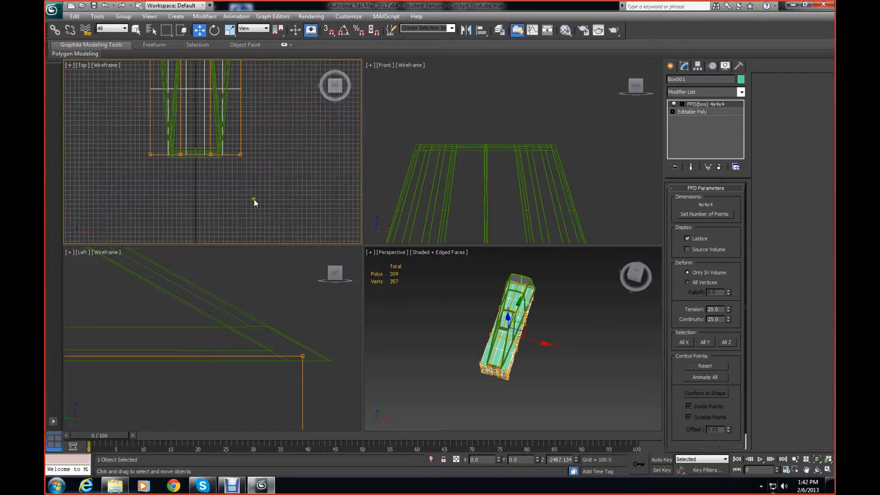
pyautogui.click(254, 199)
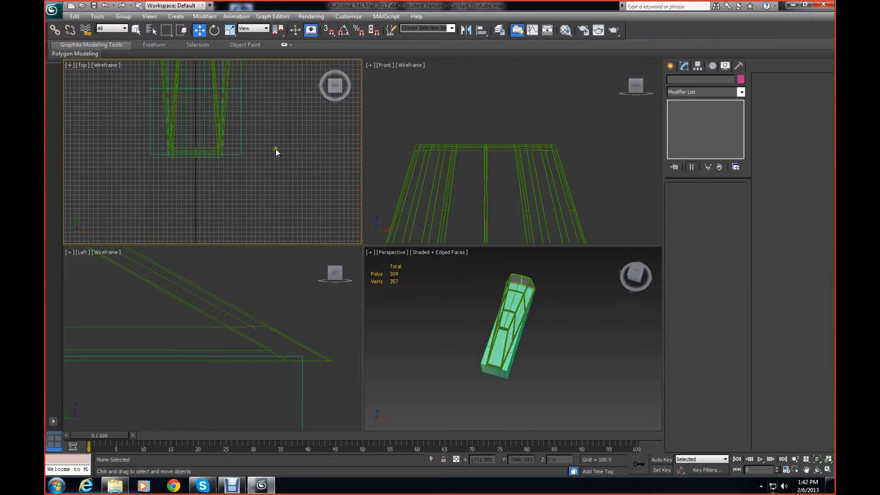
pyautogui.click(242, 154)
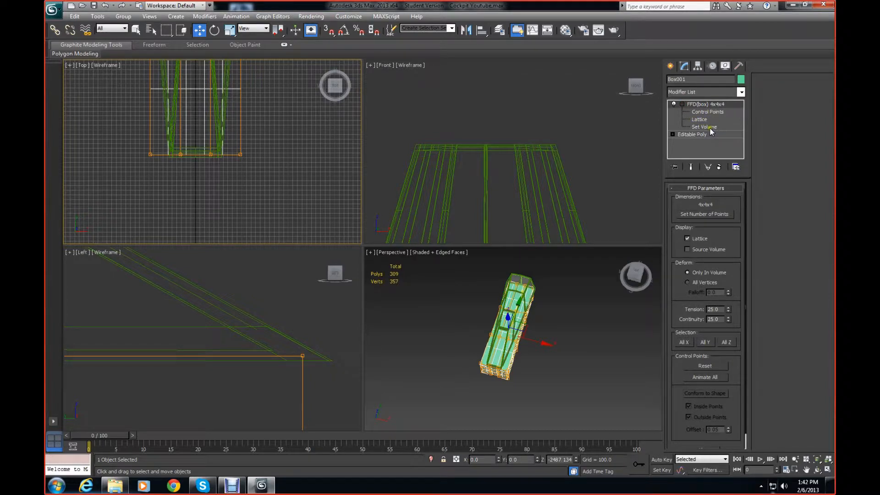
pyautogui.click(707, 112)
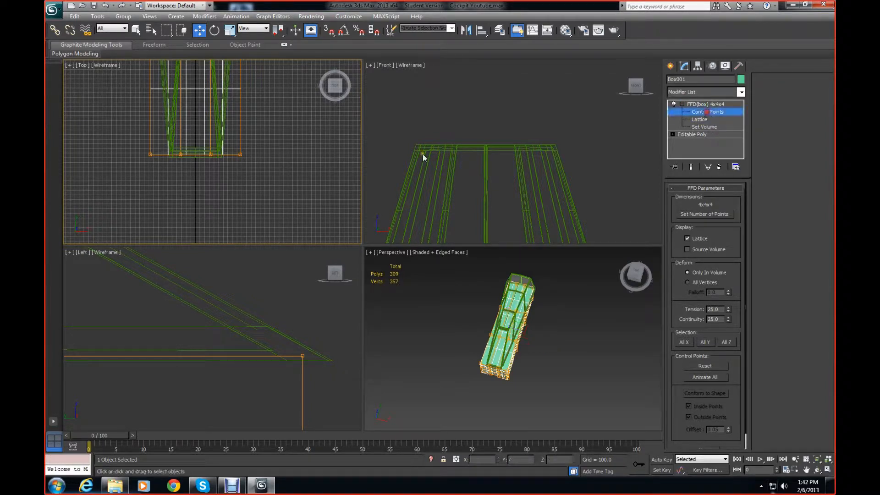
pyautogui.moveTo(253, 223); pyautogui.dragTo(183, 151)
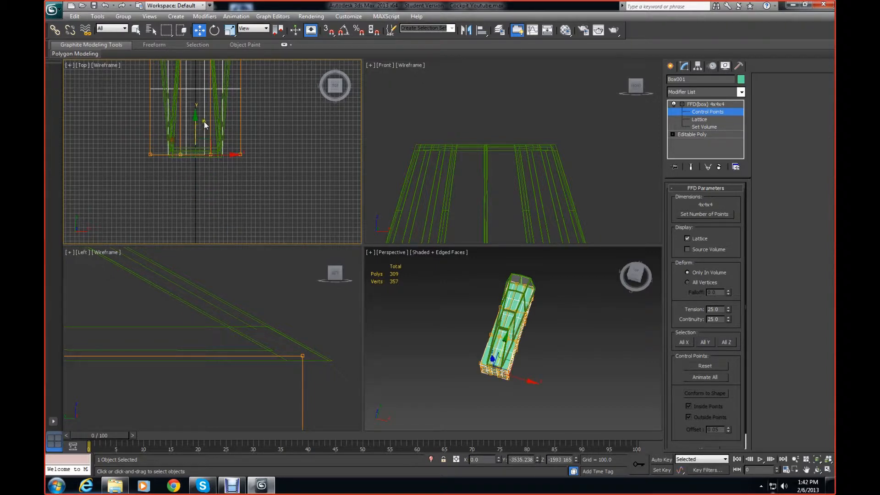
pyautogui.moveTo(196, 116); pyautogui.dragTo(205, 148)
pyautogui.moveTo(552, 324); pyautogui.dragTo(575, 281, button='middle')
pyautogui.scroll(4, 575, 279)
pyautogui.scroll(3, 574, 282)
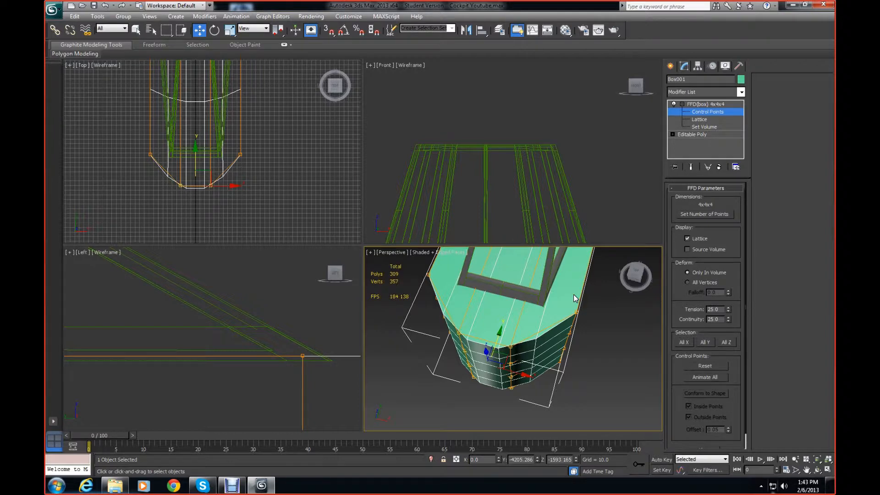
# - Move the +X corner control points at that end inward along X to the edge of the cockpit frame
pyautogui.click(268, 180)
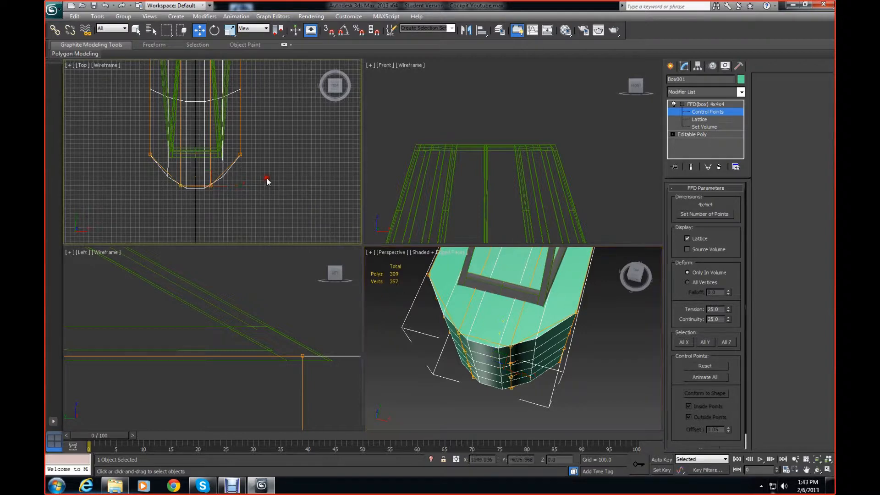
pyautogui.click(236, 152)
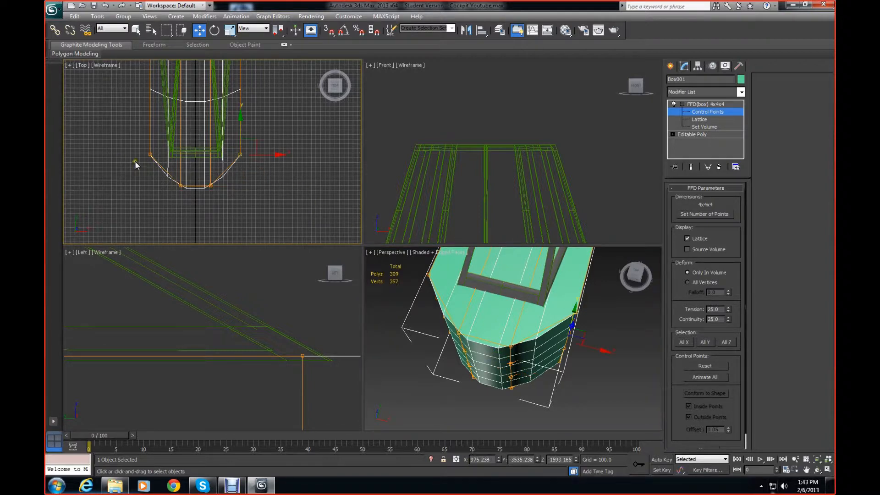
pyautogui.moveTo(280, 156); pyautogui.dragTo(262, 158)
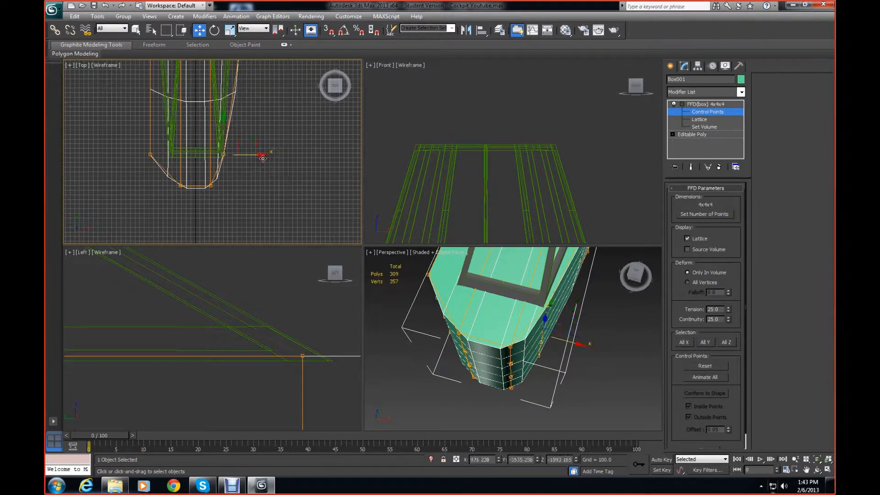
# - Pull the two middle control-point columns at the narrow end back along Y to about -3594, near the cockpit frame
pyautogui.click(223, 201)
pyautogui.moveTo(144, 180); pyautogui.dragTo(222, 198)
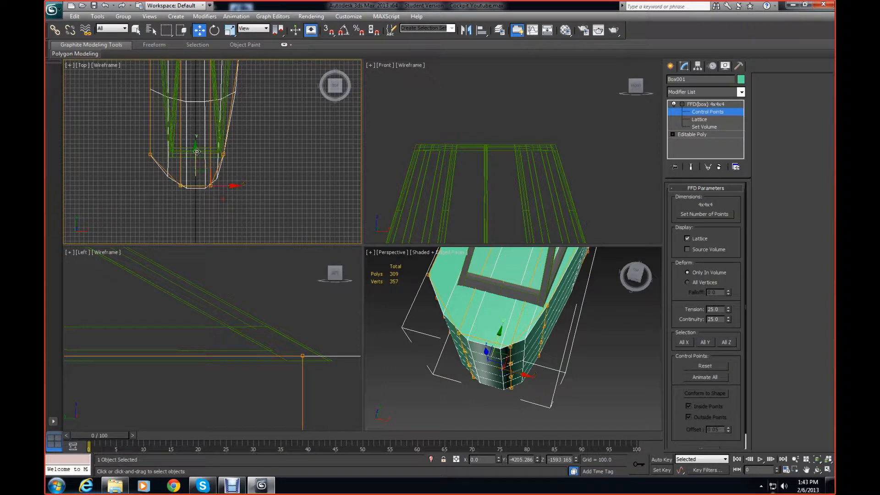
pyautogui.moveTo(197, 151); pyautogui.dragTo(200, 128)
pyautogui.moveTo(282, 192); pyautogui.dragTo(225, 229, button='middle')
pyautogui.moveTo(598, 375); pyautogui.dragTo(555, 394, button='middle')
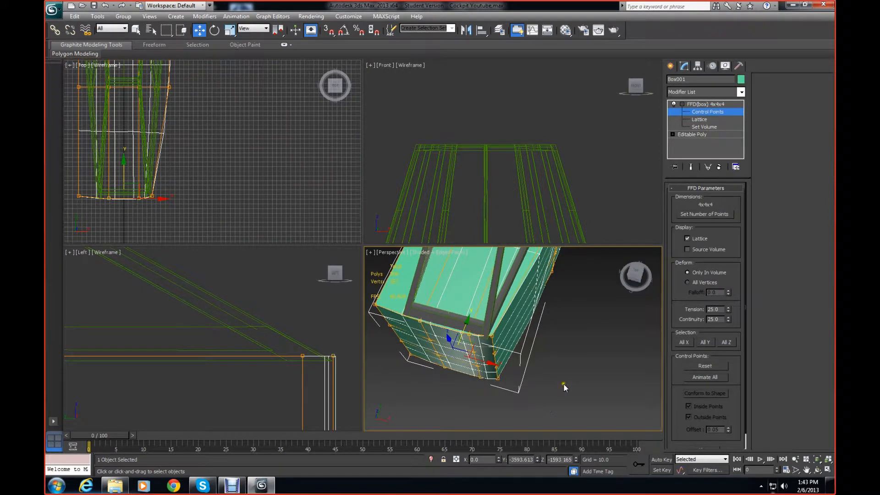
# - Shift the second-row control points on the +X side inward to about X 834, Y -1097, following the cockpit frame
pyautogui.moveTo(634, 271); pyautogui.dragTo(614, 264)
pyautogui.keyDown('alt'); pyautogui.moveTo(602, 303); pyautogui.dragTo(527, 432, button='middle'); pyautogui.keyUp('alt')
pyautogui.moveTo(206, 166); pyautogui.dragTo(217, 226, button='middle')
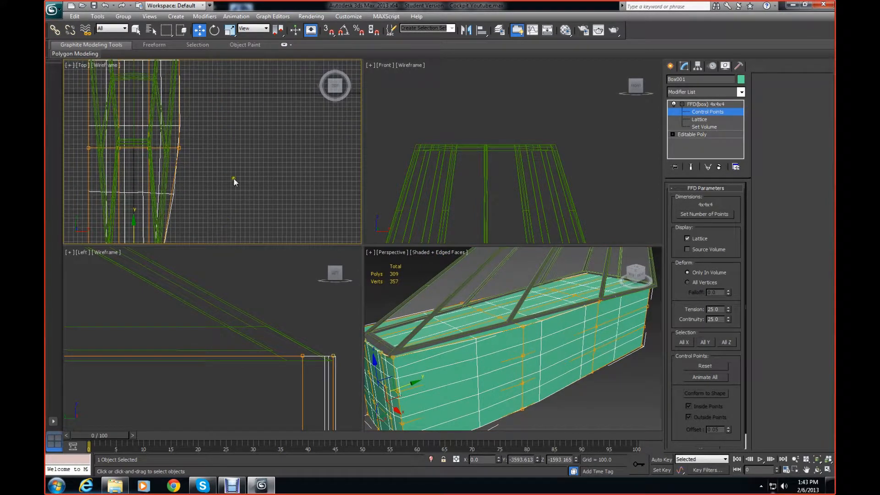
pyautogui.click(210, 161)
pyautogui.moveTo(194, 153); pyautogui.dragTo(187, 136)
# - Fit the +X side's third-row and wide-end corner control points to the cockpit outline, and move the adjacent inner end points to about X 319, Y 3585
pyautogui.moveTo(219, 108); pyautogui.dragTo(215, 256, button='middle')
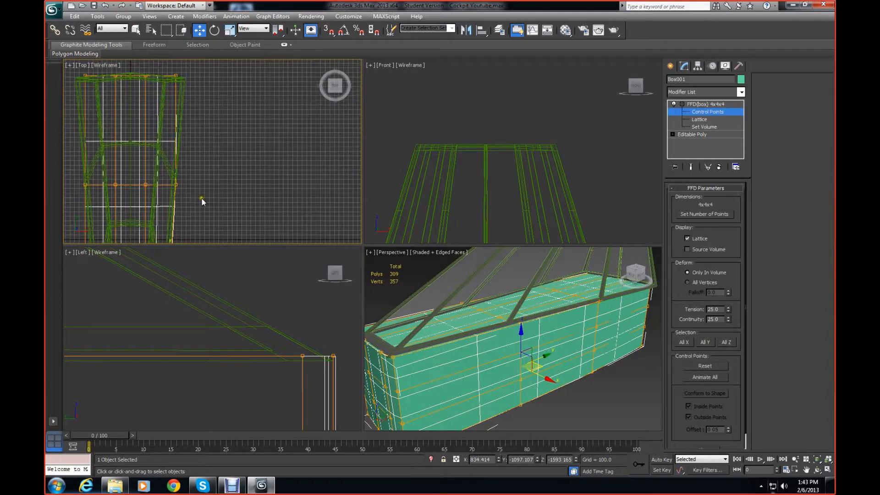
pyautogui.click(177, 181)
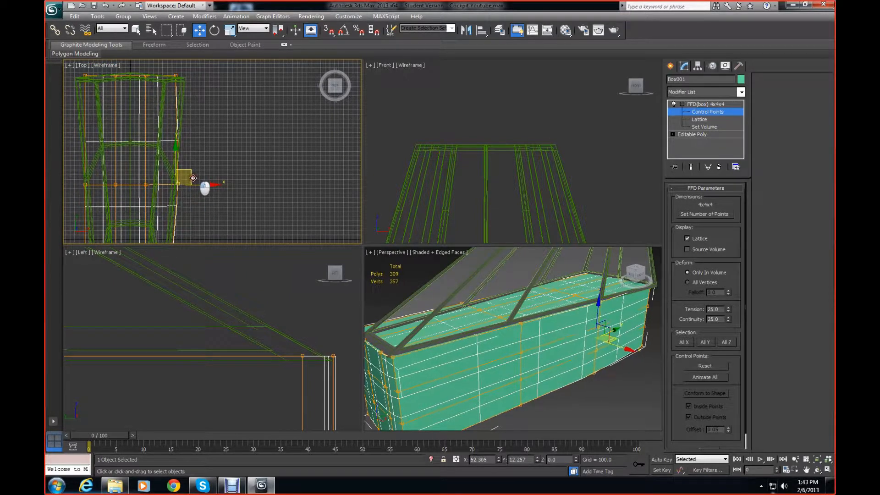
pyautogui.moveTo(168, 67)
pyautogui.mouseDown()
pyautogui.moveTo(184, 86)
pyautogui.moveTo(203, 70)
pyautogui.moveTo(183, 71)
pyautogui.mouseUp()
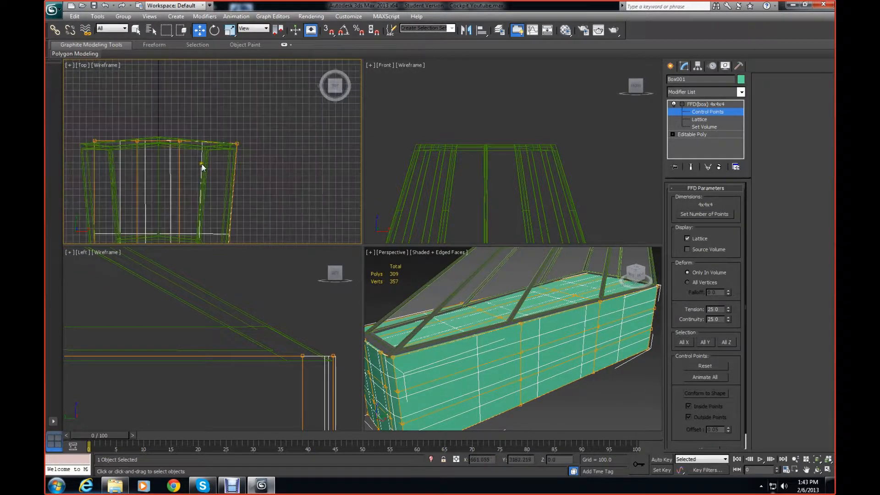
pyautogui.moveTo(195, 164); pyautogui.dragTo(195, 163)
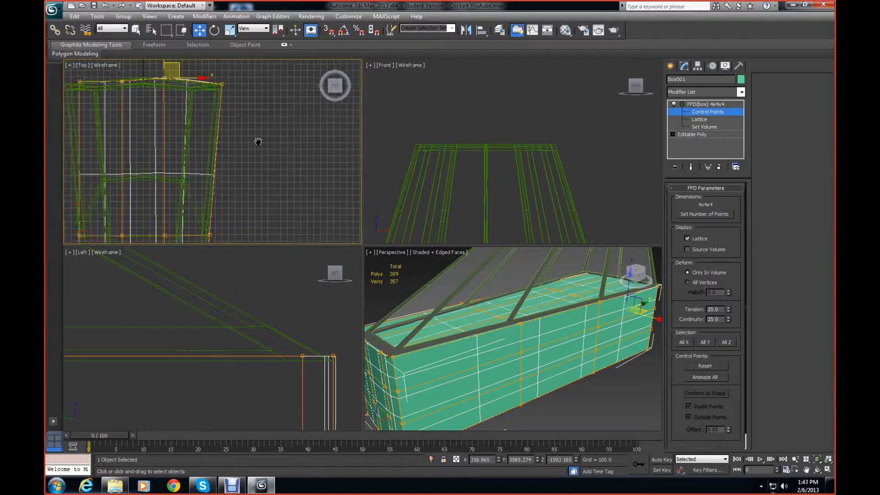
pyautogui.moveTo(591, 398); pyautogui.dragTo(593, 338, button='middle')
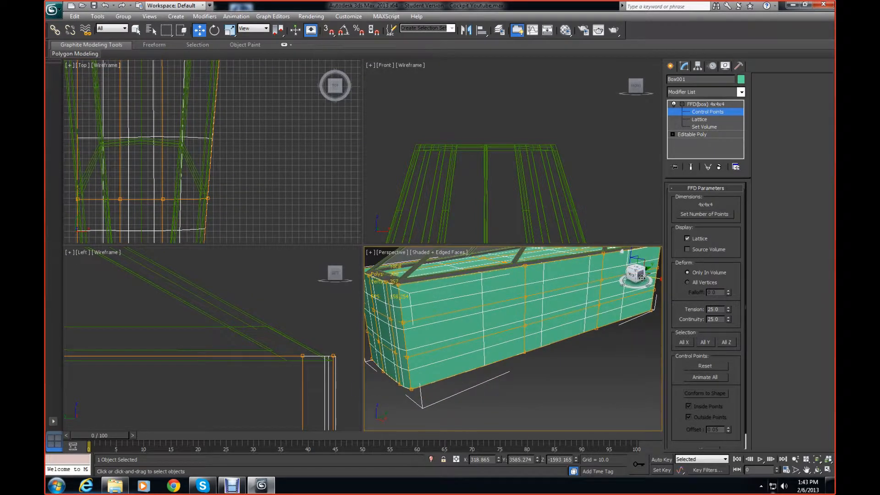
# - Select the bottom row of lattice control points and scale it narrower along X so the body's underside tapers inward
pyautogui.moveTo(637, 274); pyautogui.dragTo(414, 334)
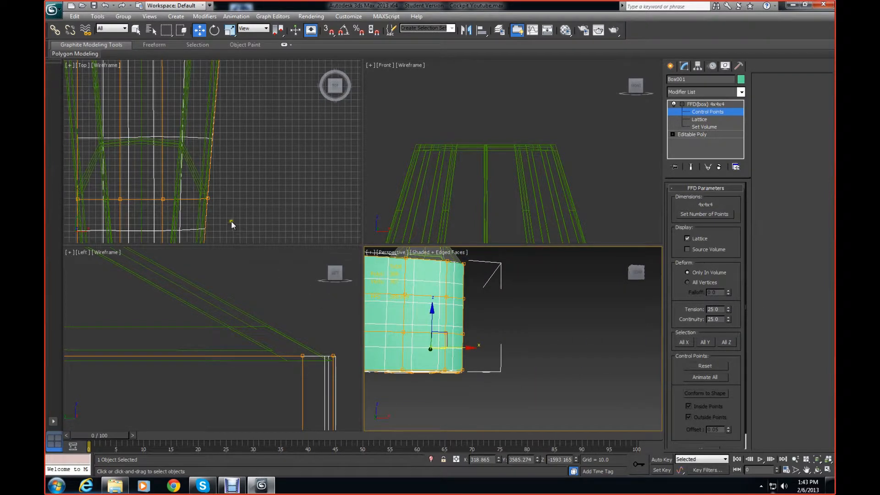
pyautogui.moveTo(539, 411); pyautogui.dragTo(614, 349, button='middle')
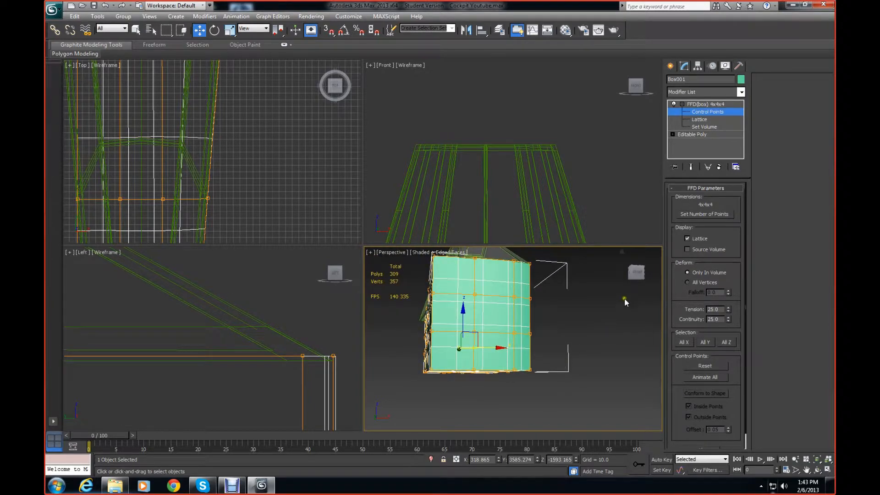
pyautogui.moveTo(637, 276); pyautogui.dragTo(633, 285)
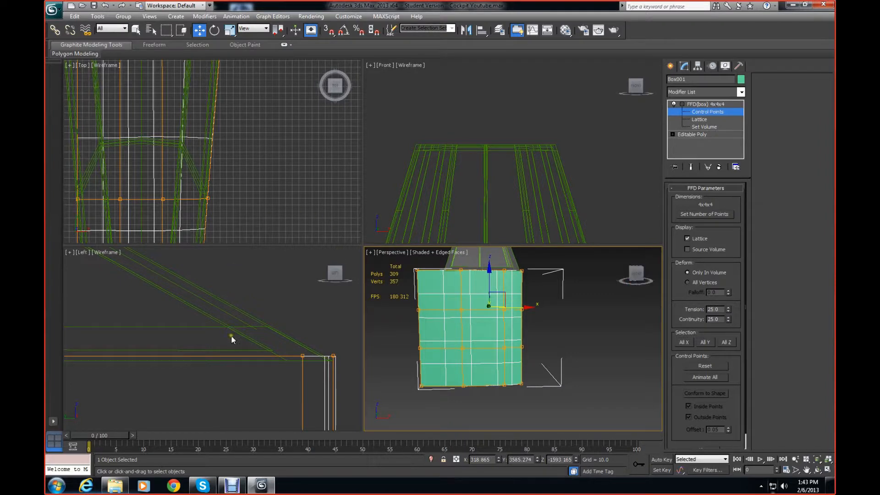
pyautogui.scroll(-5, 231, 339)
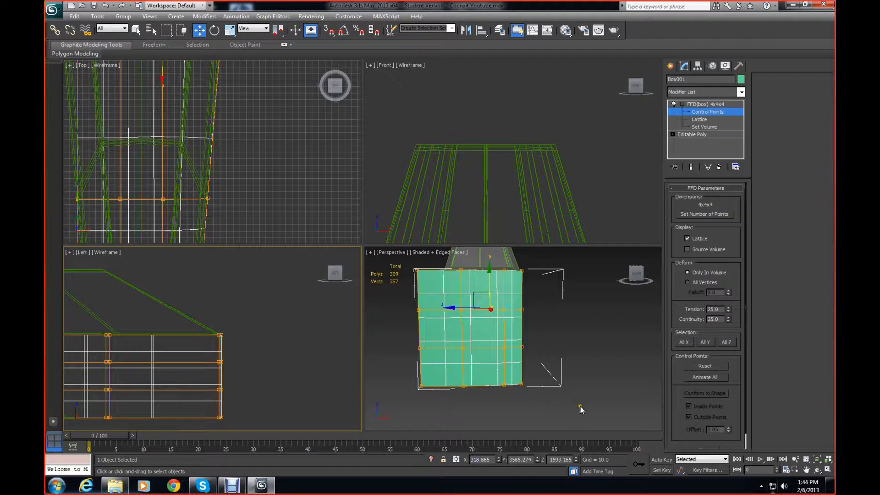
pyautogui.moveTo(594, 412); pyautogui.dragTo(411, 370)
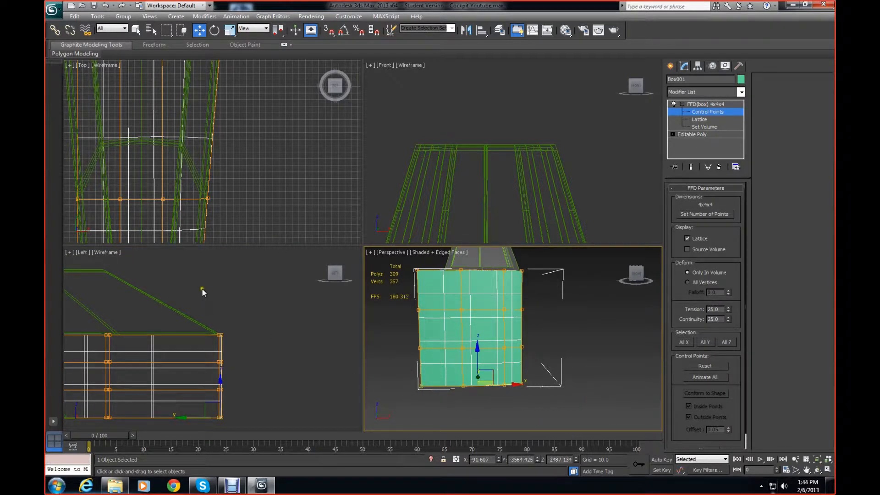
pyautogui.click(230, 33)
pyautogui.scroll(-5, 268, 275)
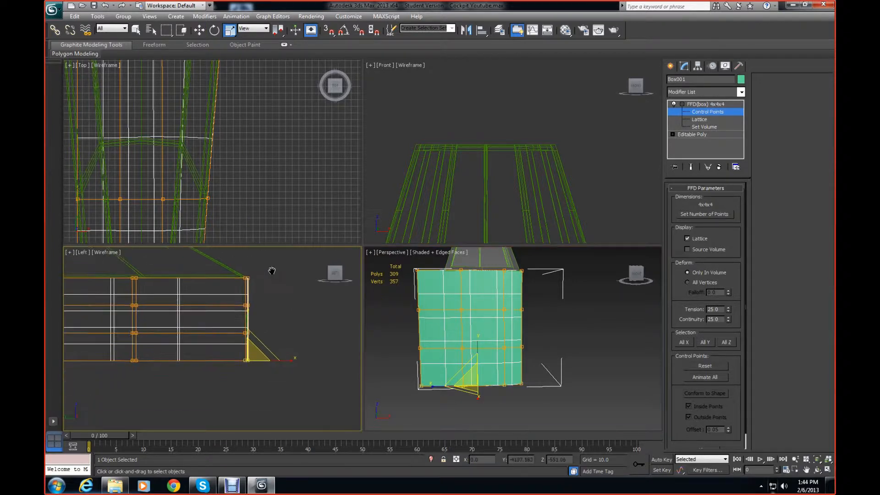
pyautogui.scroll(-8, 252, 200)
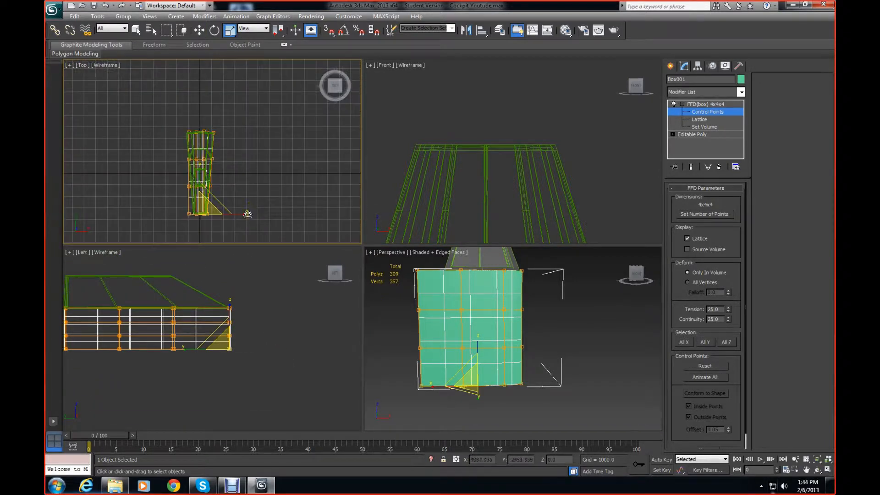
pyautogui.moveTo(247, 214); pyautogui.dragTo(231, 215)
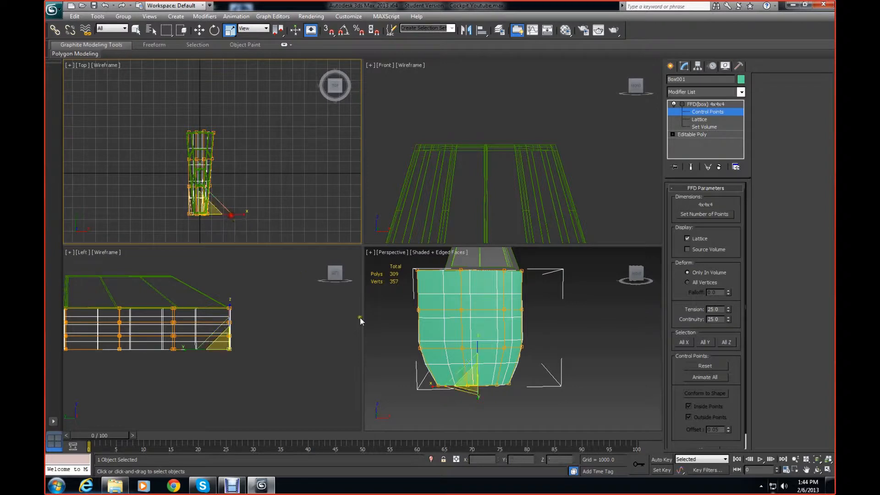
# - Scale the two middle rows of lattice control points inward along X, the upper one to 90 percent, to straighten the tapered sides
pyautogui.moveTo(394, 329); pyautogui.dragTo(568, 365)
pyautogui.rightClick(249, 198)
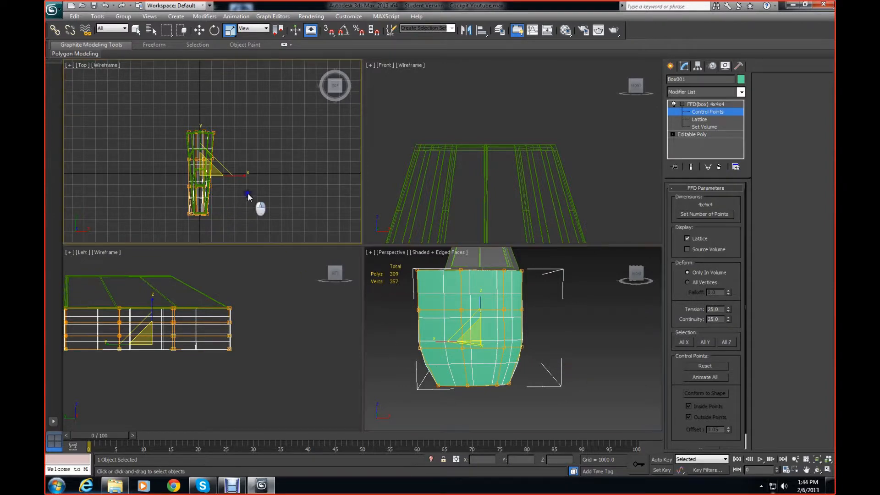
pyautogui.moveTo(243, 177); pyautogui.dragTo(237, 177)
pyautogui.moveTo(567, 330); pyautogui.dragTo(401, 295)
pyautogui.rightClick(280, 182)
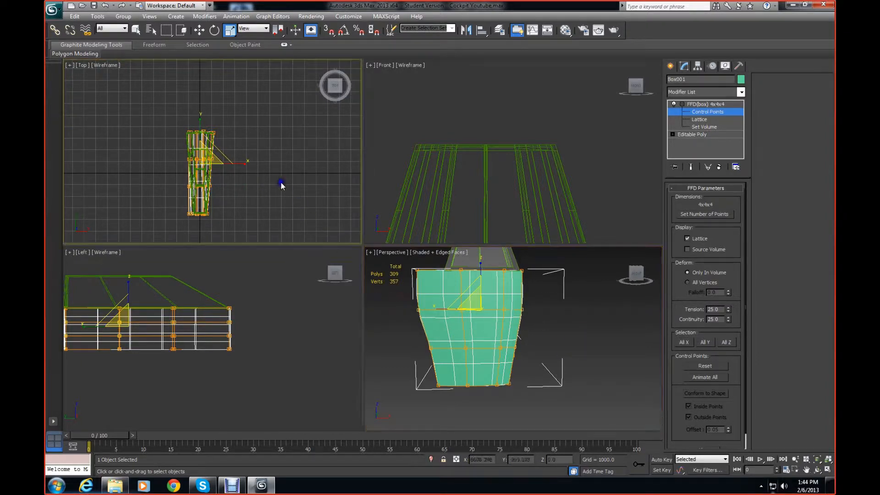
pyautogui.moveTo(247, 164); pyautogui.dragTo(242, 164)
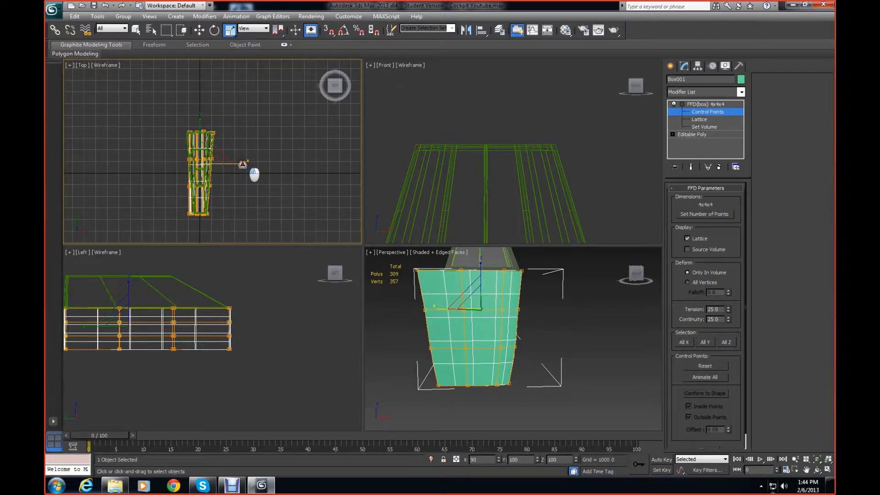
pyautogui.rightClick(583, 399)
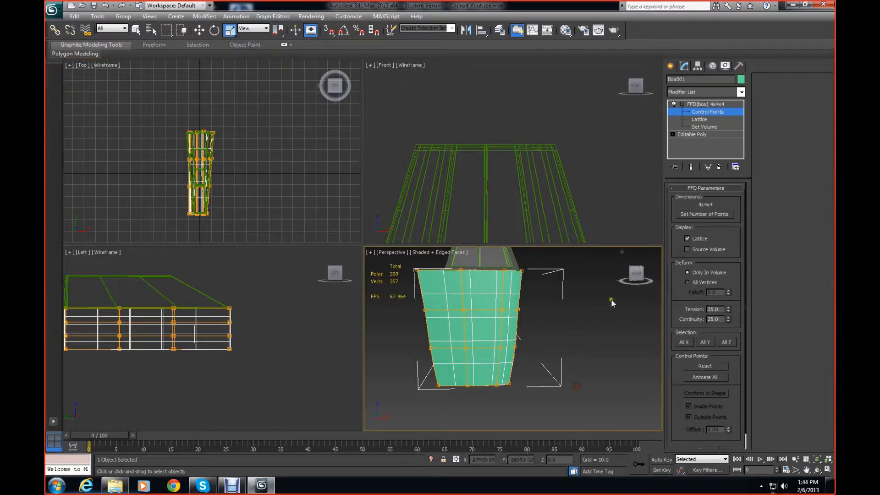
pyautogui.moveTo(635, 277)
pyautogui.mouseDown()
pyautogui.moveTo(645, 309)
pyautogui.moveTo(639, 282)
pyautogui.mouseUp()
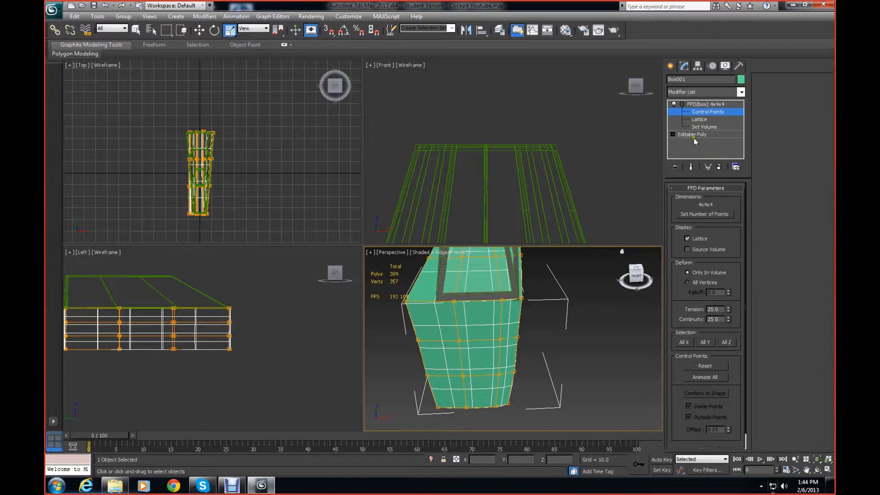
pyautogui.click(694, 135)
pyautogui.click(715, 200)
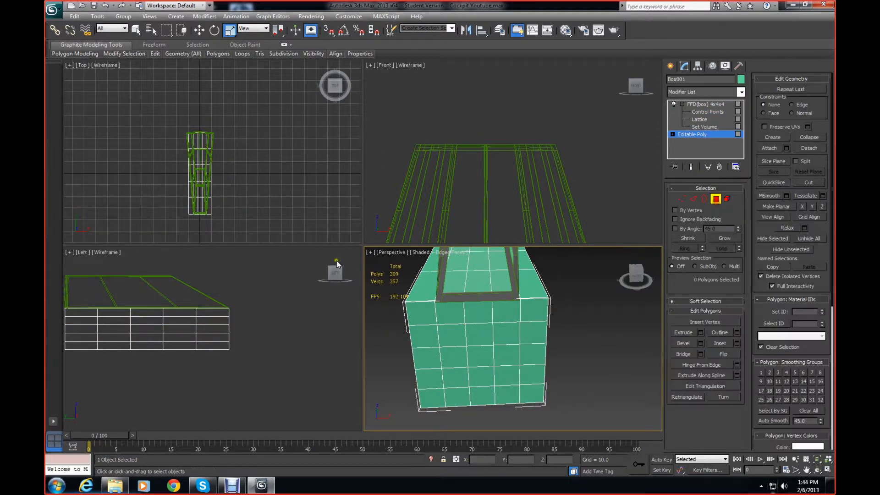
pyautogui.click(169, 99)
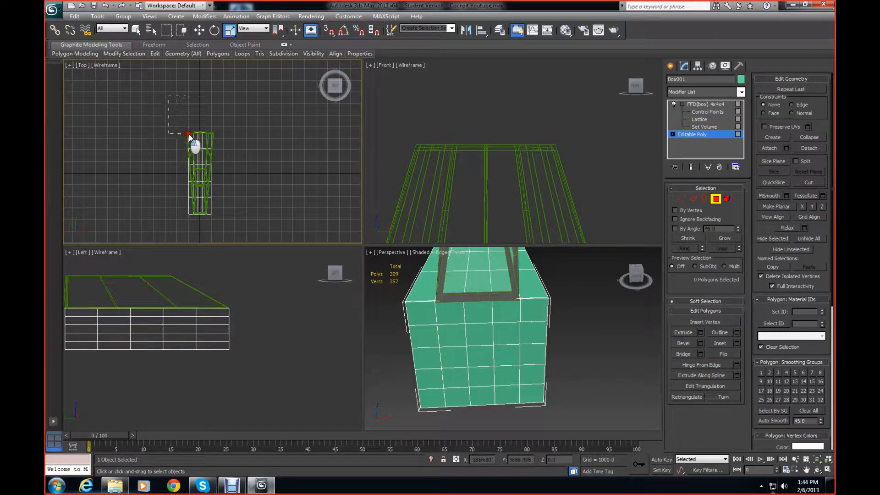
pyautogui.moveTo(184, 196); pyautogui.dragTo(186, 194)
pyautogui.click(703, 133)
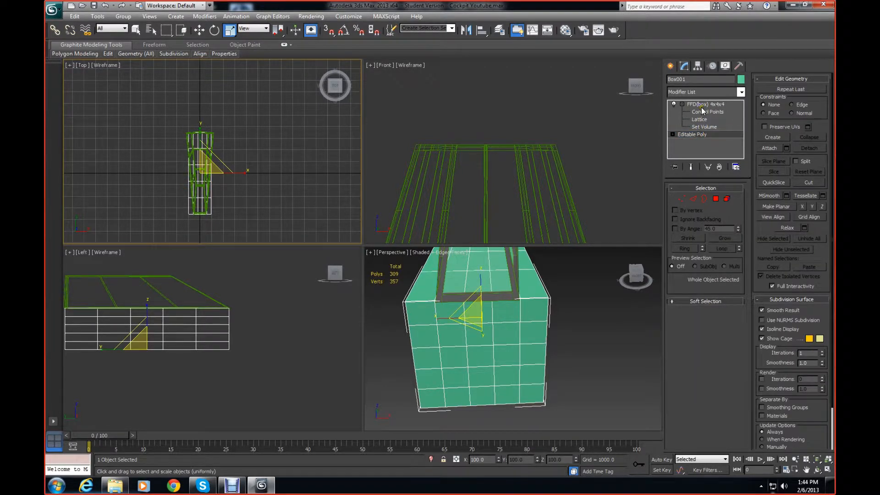
pyautogui.click(703, 112)
pyautogui.click(705, 127)
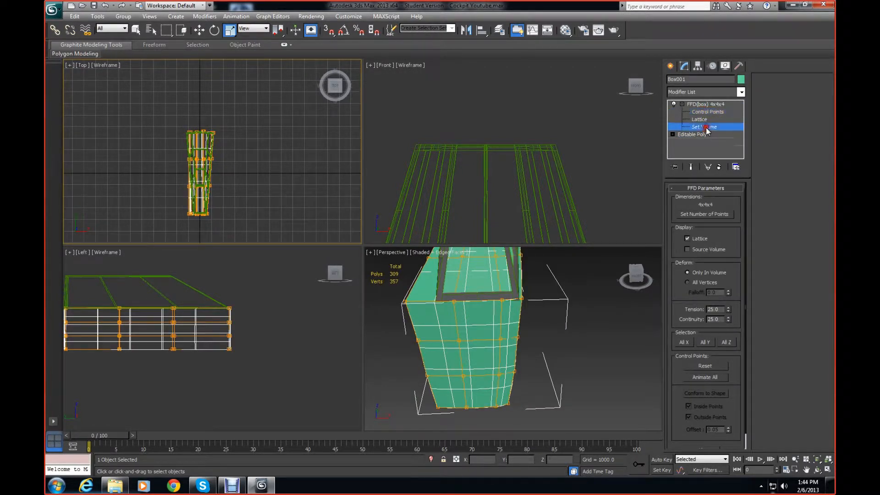
pyautogui.click(703, 134)
pyautogui.click(705, 105)
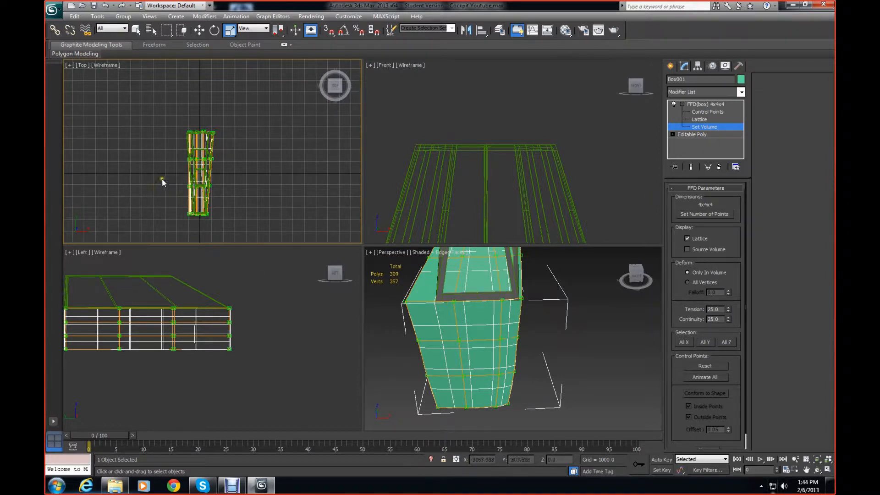
# - Delete the polygons on the -X side of the box at the Editable Poly level
pyautogui.click(696, 135)
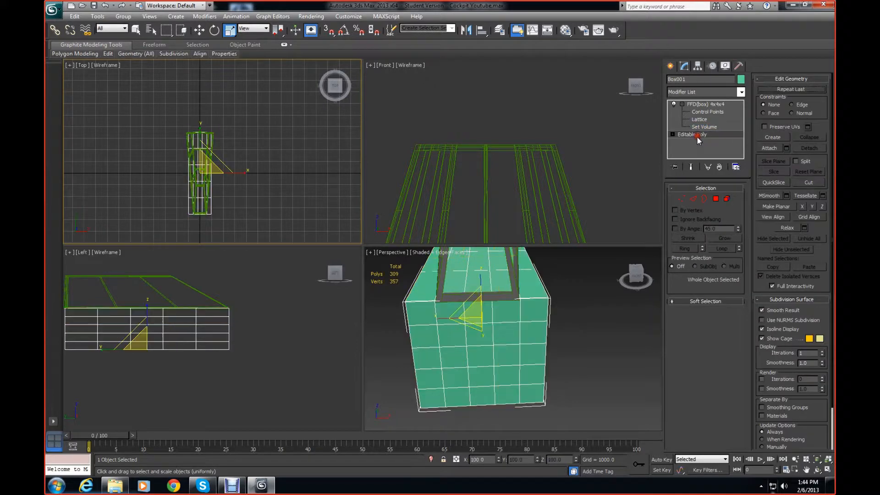
pyautogui.click(716, 200)
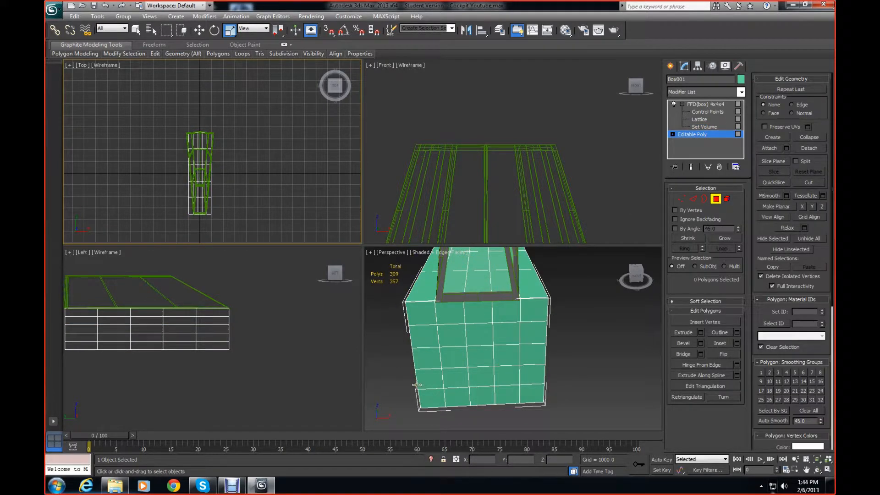
pyautogui.moveTo(157, 106); pyautogui.dragTo(160, 110)
pyautogui.moveTo(188, 218); pyautogui.dragTo(200, 224)
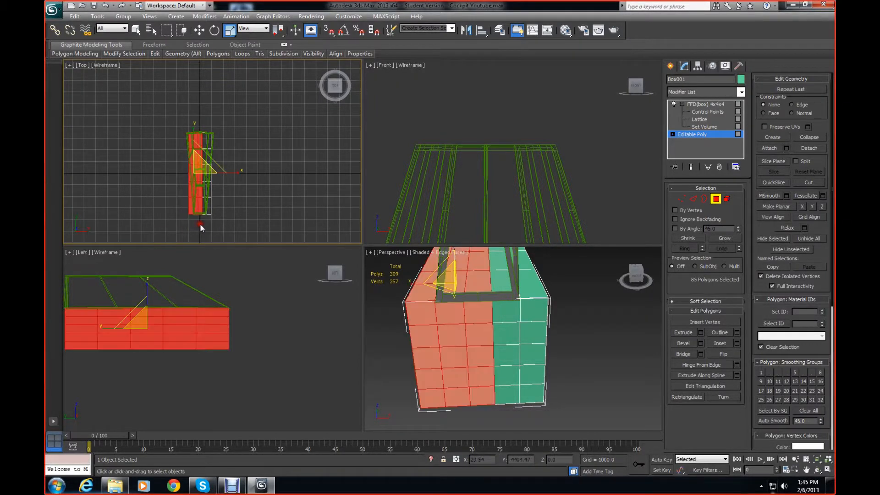
pyautogui.press('Delete')
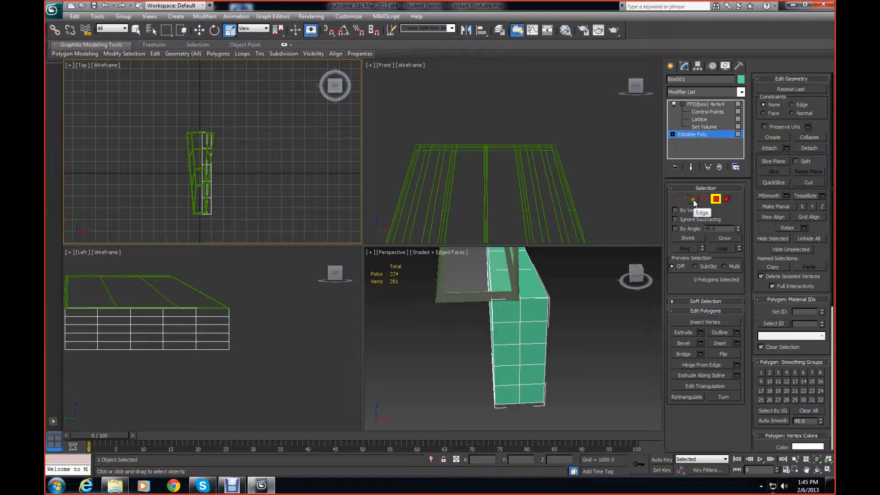
# - Extend the open border of the remaining box along -X with one wide segment that rebuilds the deleted side
pyautogui.click(703, 200)
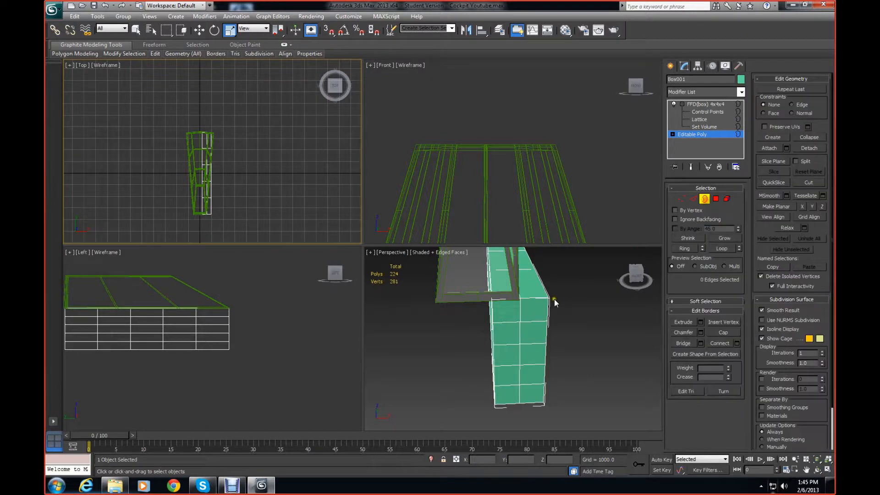
pyautogui.click(493, 315)
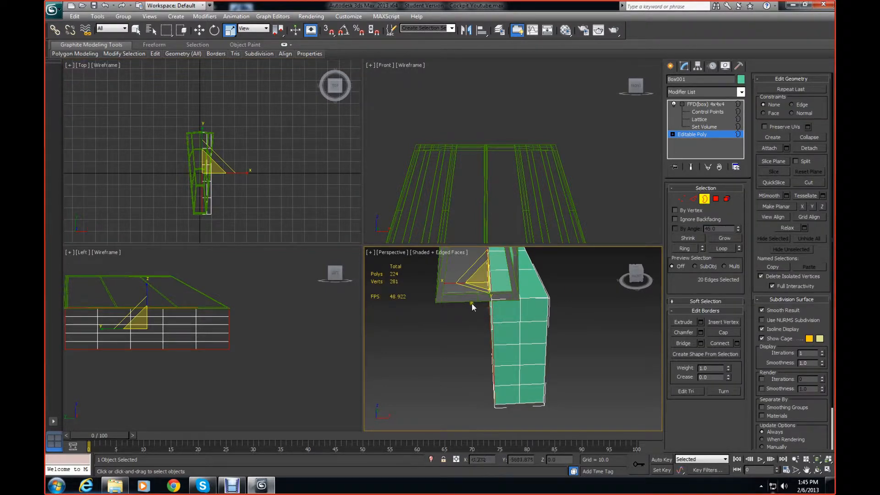
pyautogui.press('w')
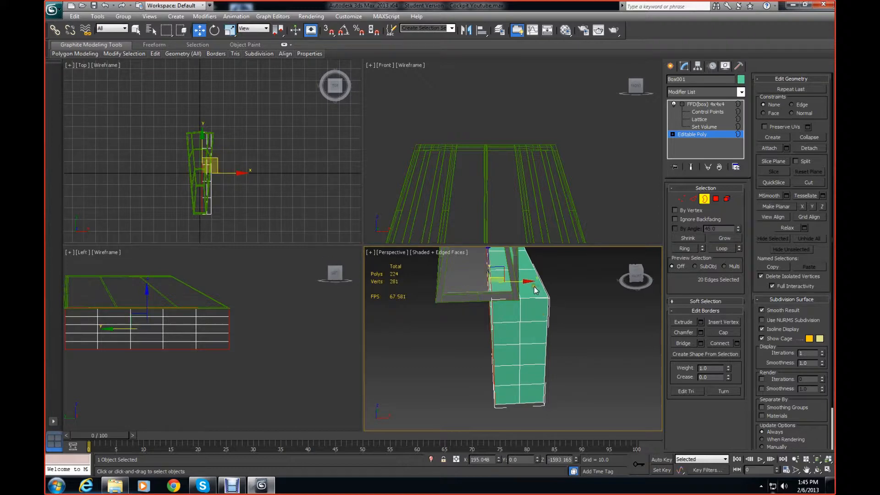
pyautogui.keyDown('shift'); pyautogui.moveTo(535, 290); pyautogui.dragTo(467, 281); pyautogui.keyUp('shift')
pyautogui.click(573, 318)
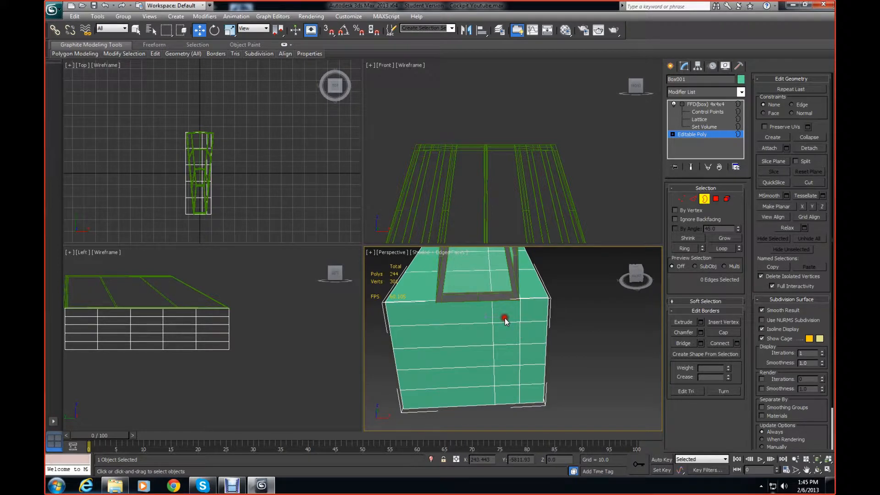
# - Select the lengthwise edge loop bordering the new wide segment and move it about 66 units along -X
pyautogui.click(692, 199)
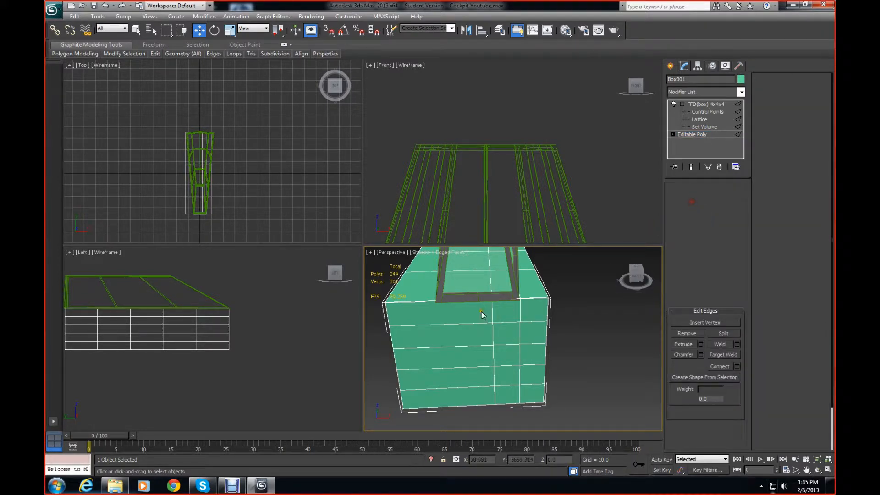
pyautogui.click(492, 315)
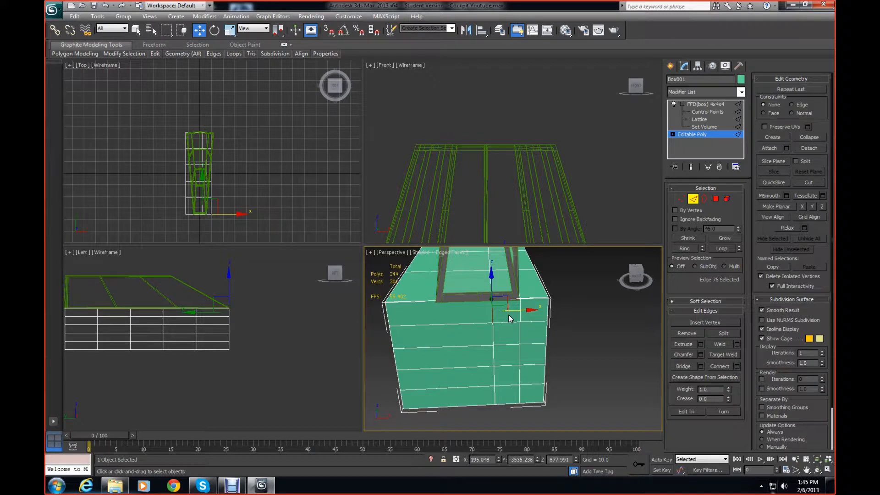
pyautogui.hotkey('alt', 'l')
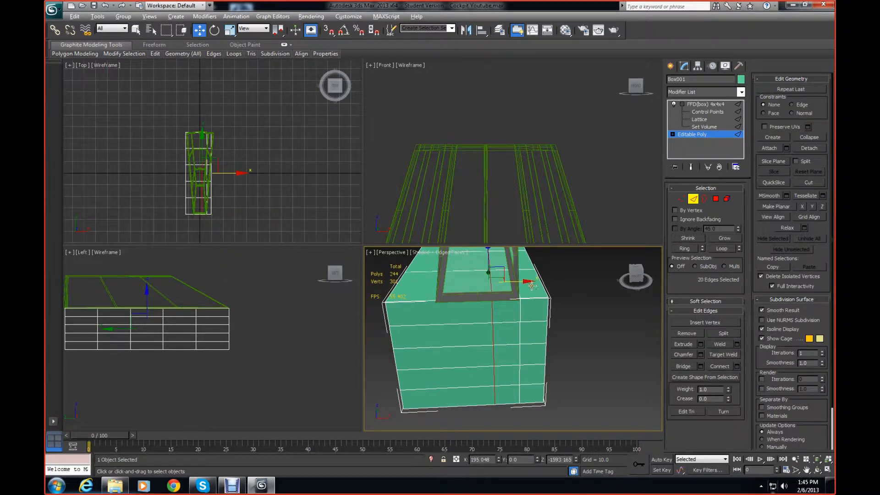
pyautogui.moveTo(531, 282)
pyautogui.mouseDown()
pyautogui.moveTo(516, 281)
pyautogui.moveTo(525, 282)
pyautogui.mouseUp()
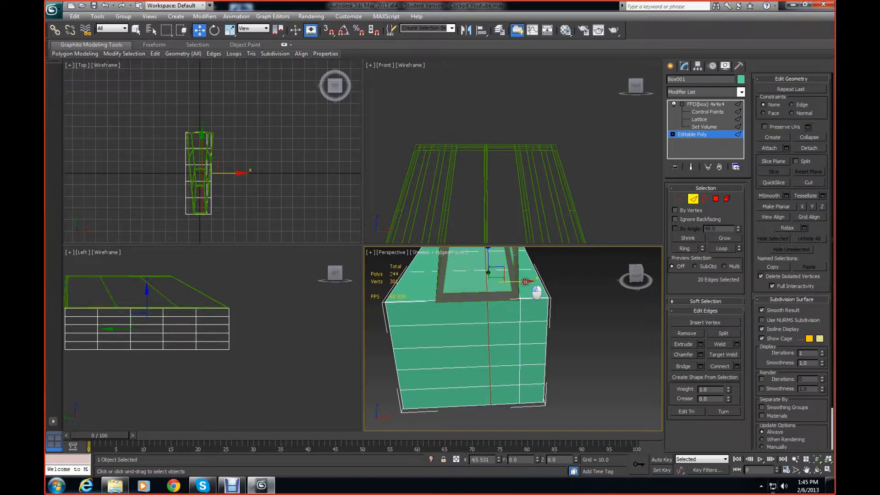
pyautogui.click(622, 310)
# - Move the neighbouring lengthwise edge loop on the +X side along -X, closer to the first, and reopen the FFD modifier's Set Volume level
pyautogui.click(521, 313)
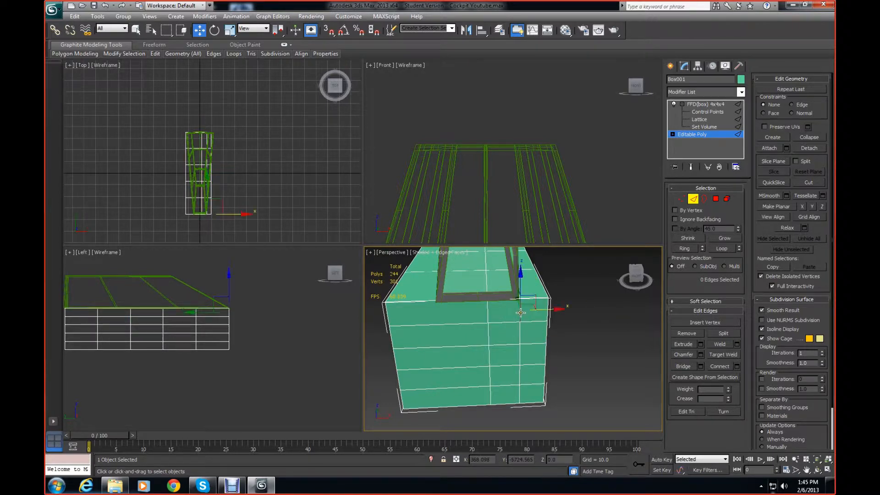
pyautogui.doubleClick(526, 312)
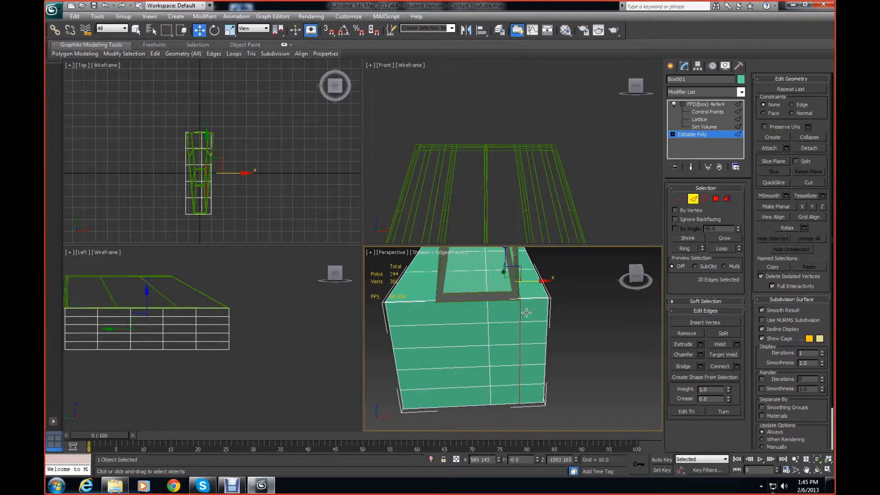
pyautogui.moveTo(543, 281); pyautogui.dragTo(537, 281)
pyautogui.click(576, 316)
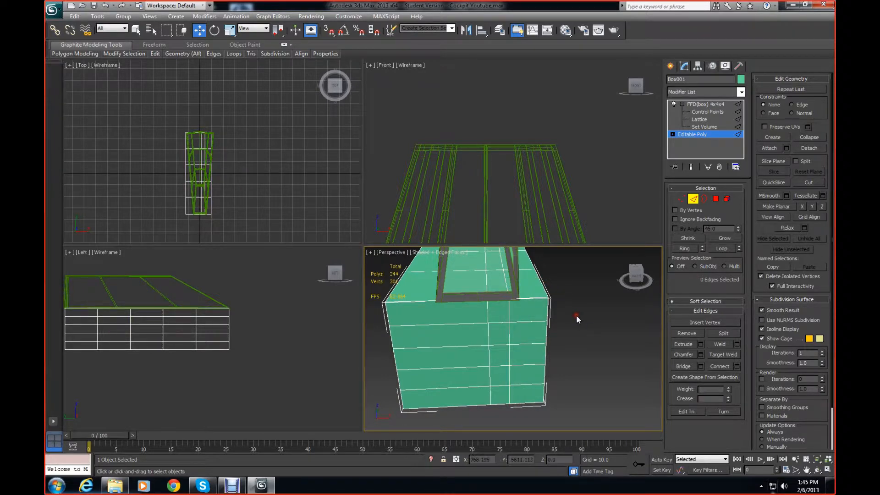
pyautogui.keyDown('alt'); pyautogui.moveTo(590, 309); pyautogui.dragTo(541, 304, button='middle'); pyautogui.keyUp('alt')
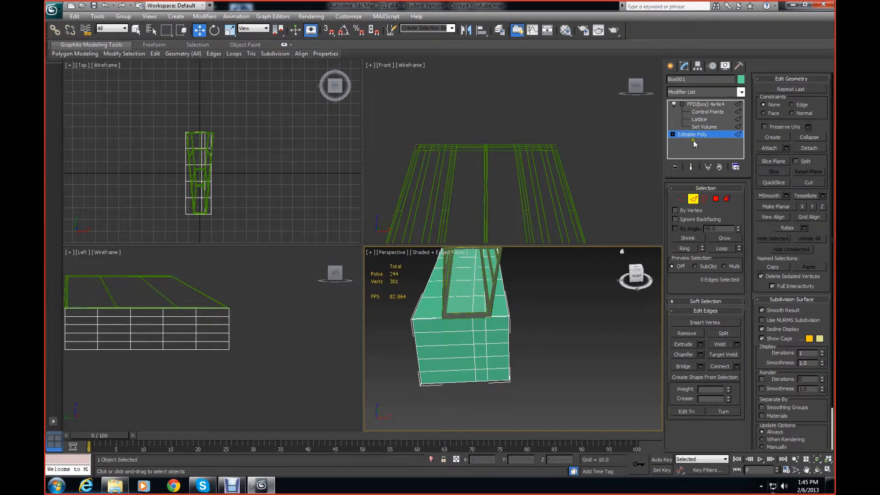
pyautogui.click(704, 126)
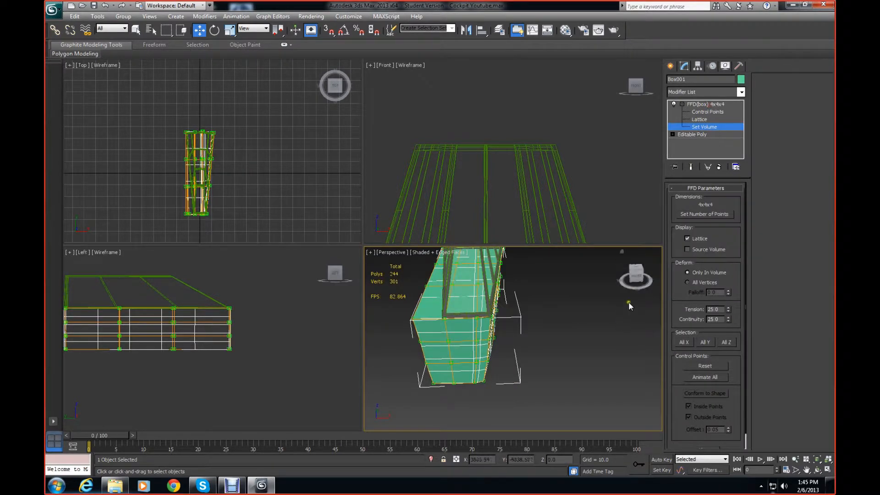
# - Inspect the box body beneath the cockpit from both ends and sides to compare its two long sides
pyautogui.moveTo(638, 281)
pyautogui.mouseDown()
pyautogui.moveTo(636, 271)
pyautogui.moveTo(583, 275)
pyautogui.moveTo(645, 265)
pyautogui.moveTo(629, 278)
pyautogui.mouseUp()
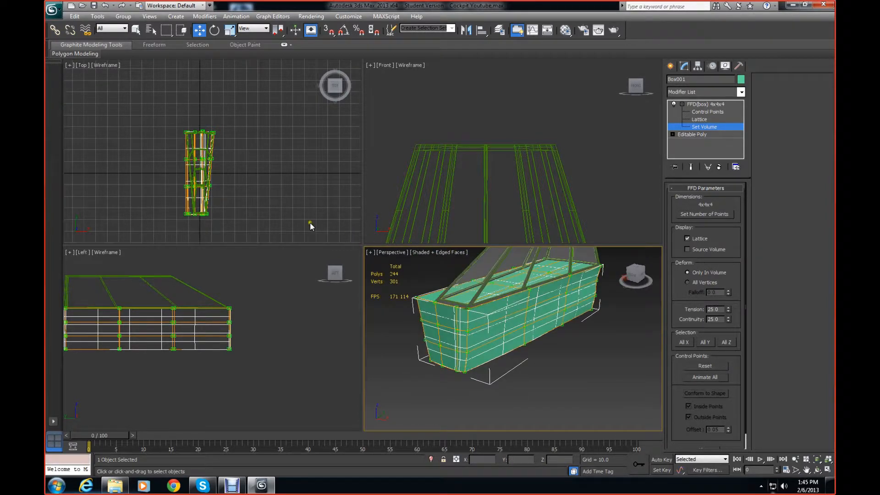
pyautogui.click(262, 196)
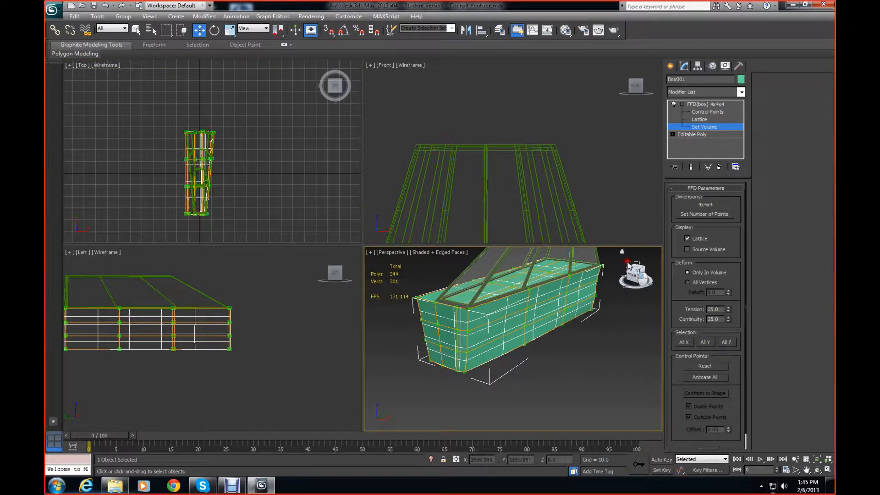
pyautogui.moveTo(638, 275); pyautogui.dragTo(573, 266)
pyautogui.moveTo(610, 313); pyautogui.dragTo(553, 335, button='middle')
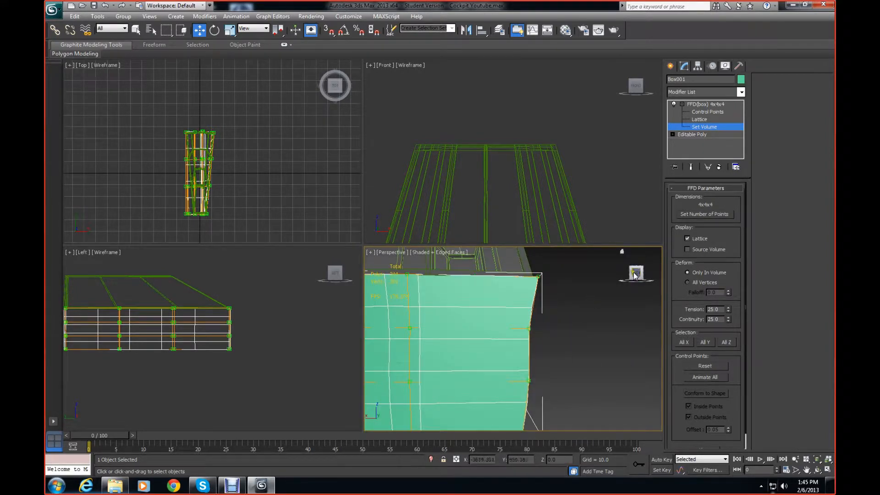
pyautogui.moveTo(635, 275)
pyautogui.mouseDown()
pyautogui.moveTo(655, 279)
pyautogui.moveTo(647, 280)
pyautogui.mouseUp()
pyautogui.moveTo(583, 304); pyautogui.dragTo(516, 289, button='middle')
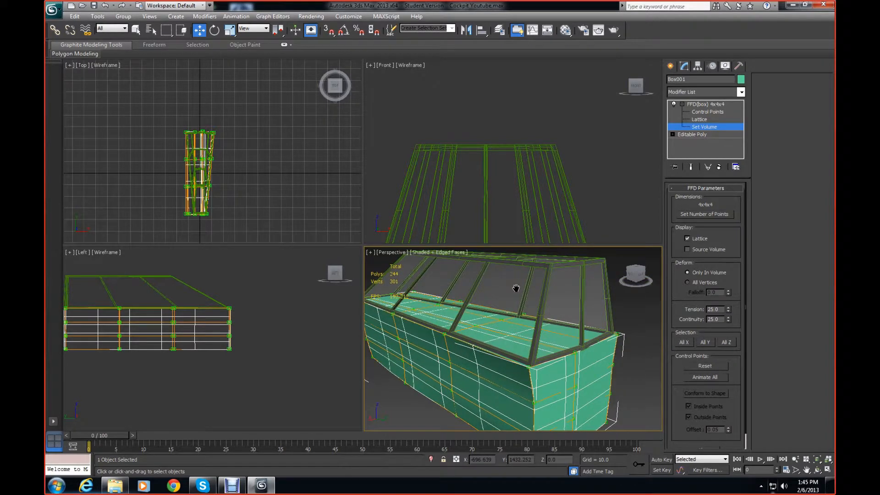
# - Try moving the Set Volume points at the box's +X, +Y corner inward in the Top view, and undo it
pyautogui.scroll(5, 273, 161)
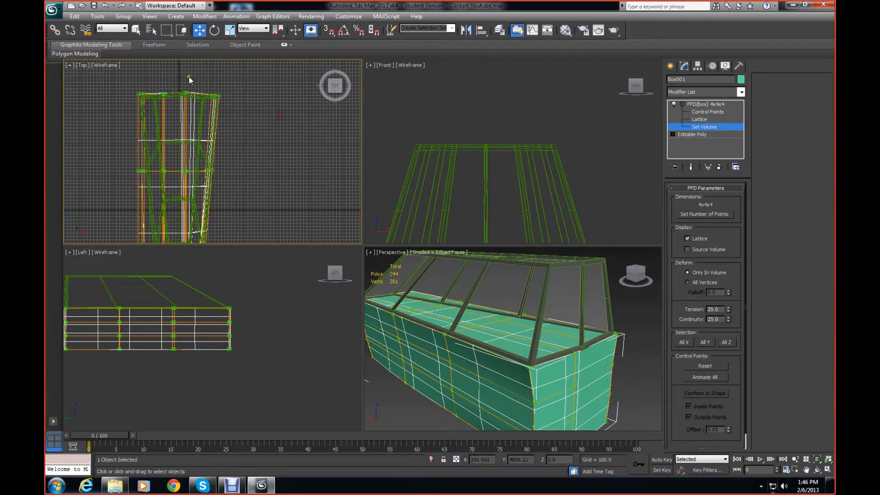
pyautogui.moveTo(200, 84); pyautogui.dragTo(230, 88)
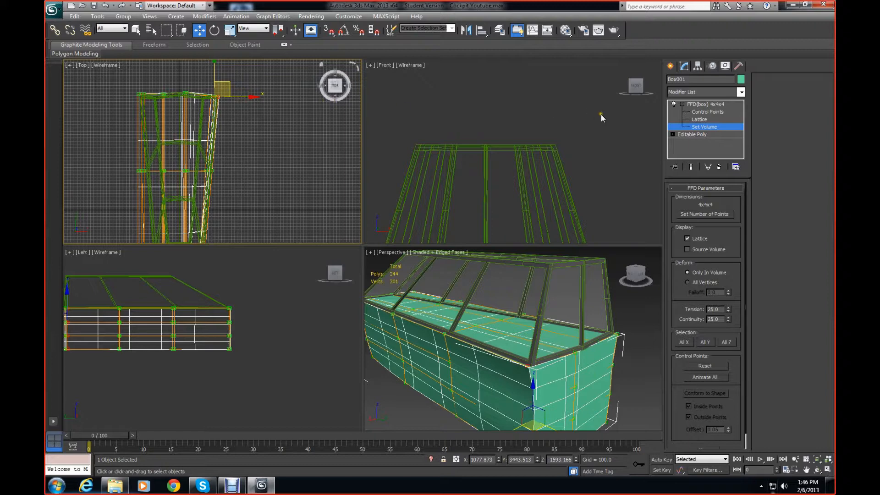
pyautogui.scroll(3, 285, 133)
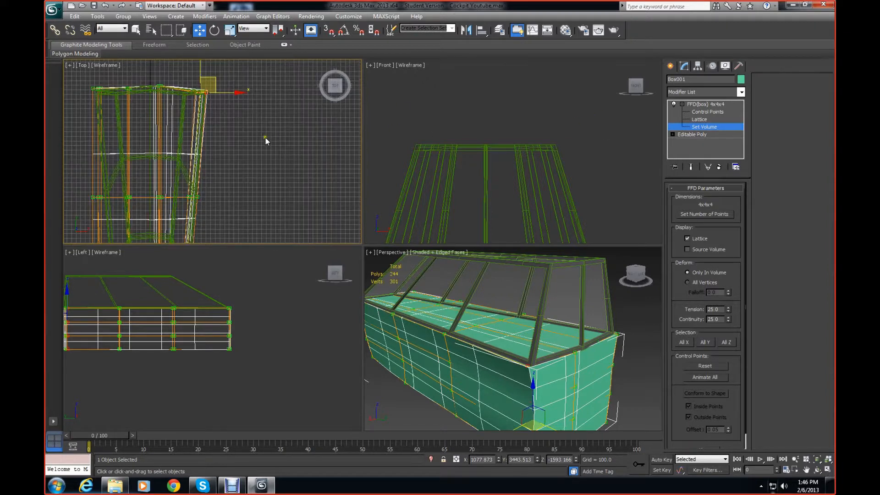
pyautogui.moveTo(214, 86); pyautogui.dragTo(196, 109)
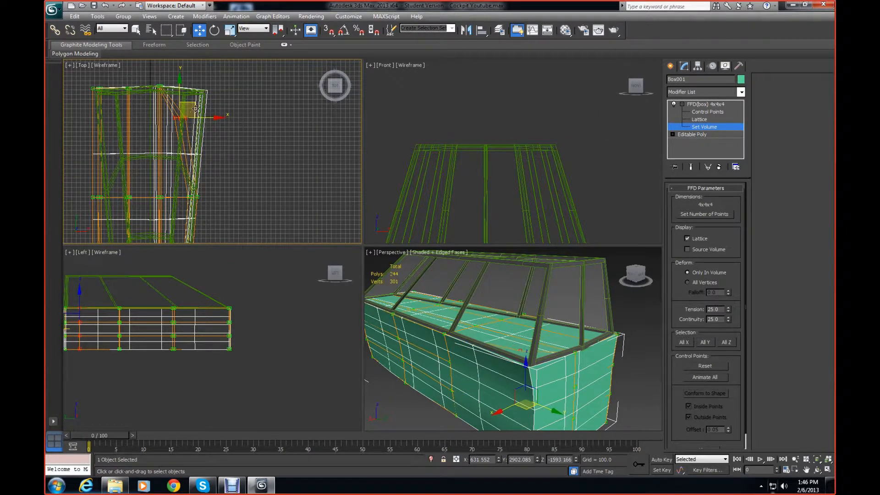
pyautogui.click(210, 85)
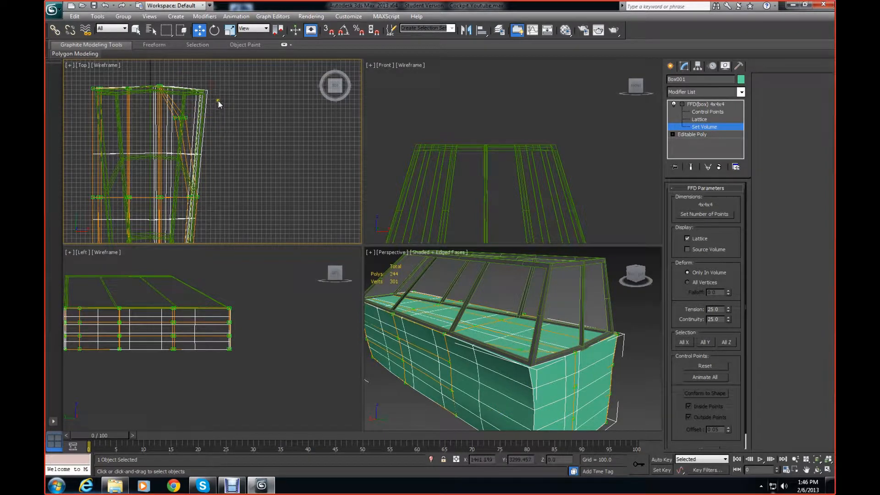
pyautogui.hotkey('ctrl', 'z')
pyautogui.hotkey('ctrl', 'z')
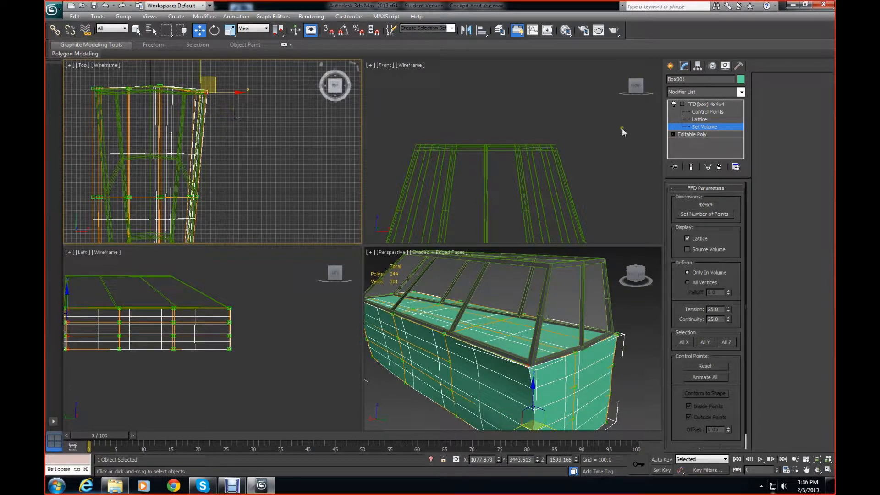
# - Try pulling the same corner Set Volume points outward along +X, undo the trial moves and deselect the points
pyautogui.moveTo(215, 87); pyautogui.dragTo(250, 83)
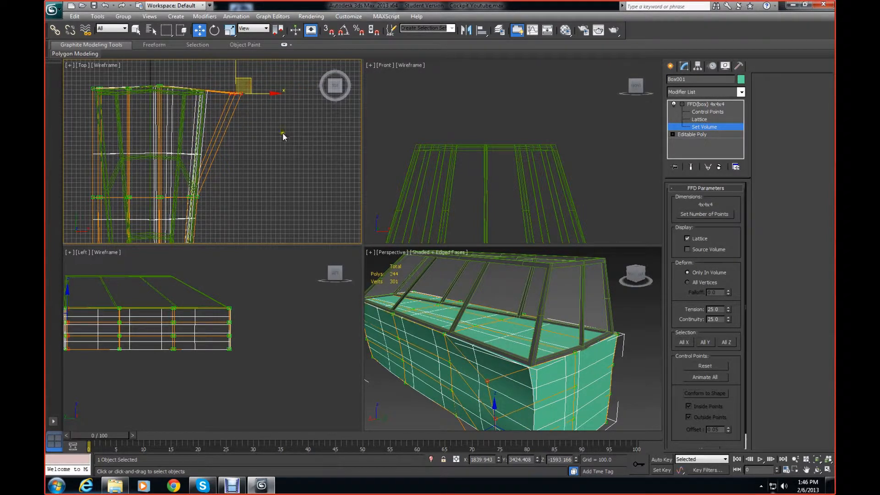
pyautogui.hotkey('ctrl', 'z')
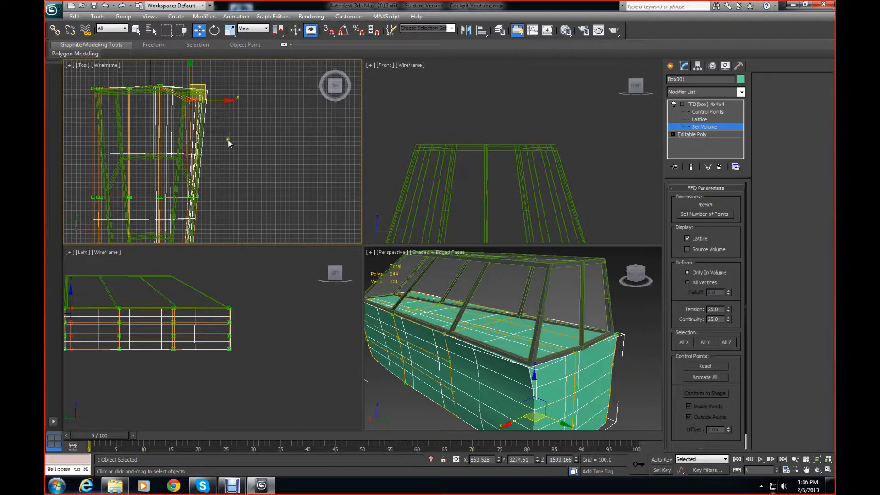
pyautogui.hotkey('ctrl', 'z')
pyautogui.hotkey('ctrl', 'z')
pyautogui.click(264, 143)
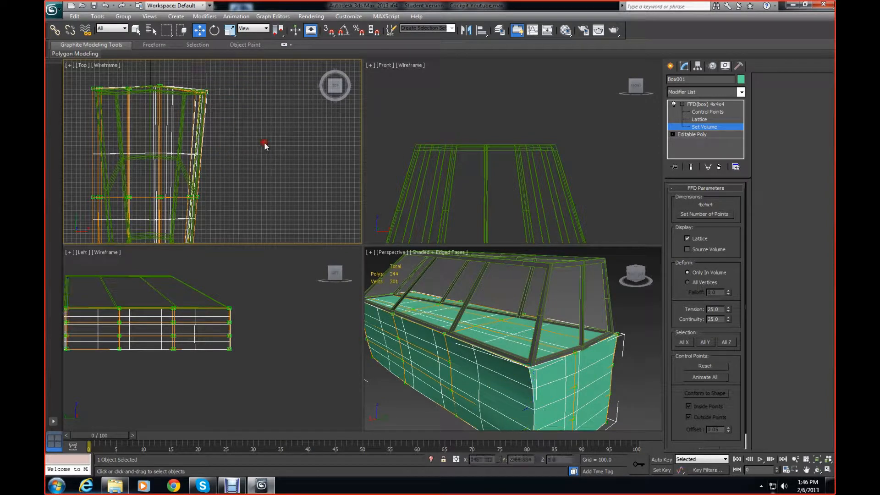
# - At the FFD(box) Control Points level, select the lattice points at the box's +X, +Y corner and move them slightly inward
pyautogui.click(701, 105)
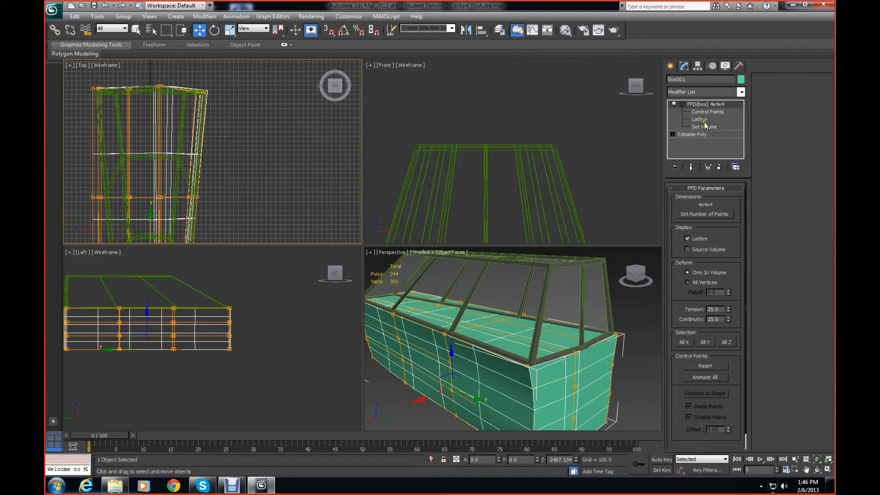
pyautogui.click(708, 112)
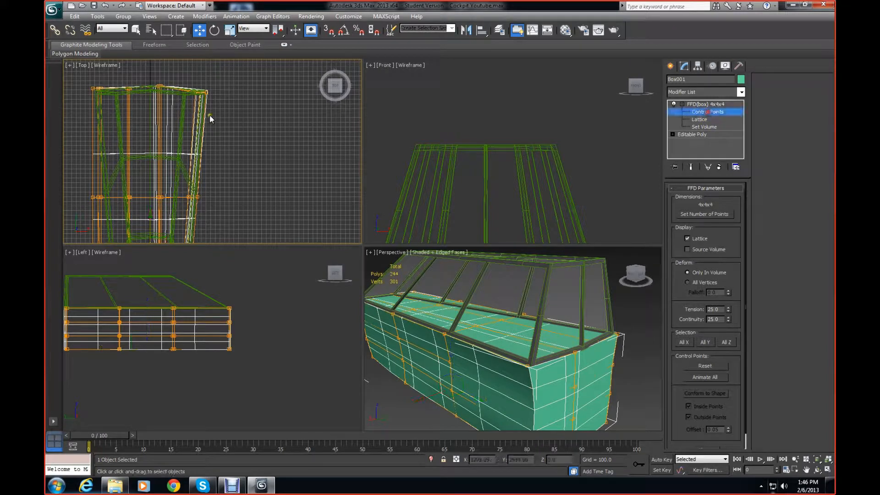
pyautogui.moveTo(190, 82); pyautogui.dragTo(214, 90)
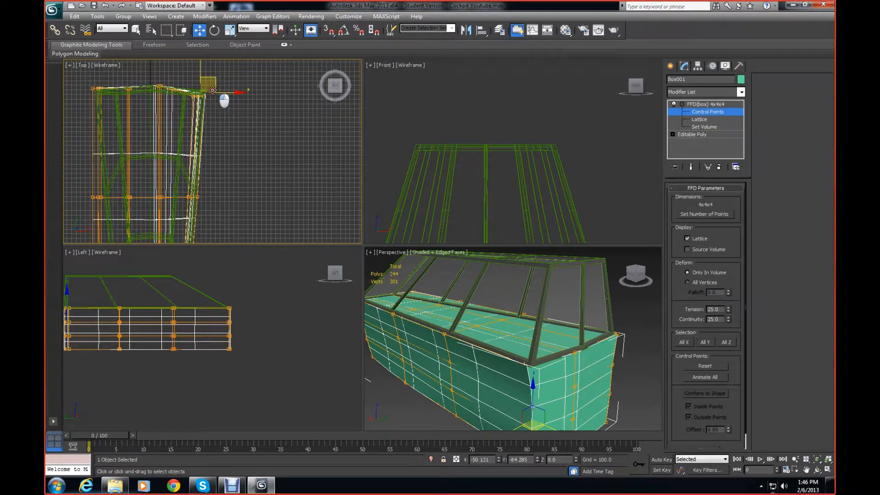
pyautogui.scroll(5, 221, 96)
pyautogui.moveTo(218, 112); pyautogui.dragTo(252, 251, button='middle')
pyautogui.scroll(3, 252, 251)
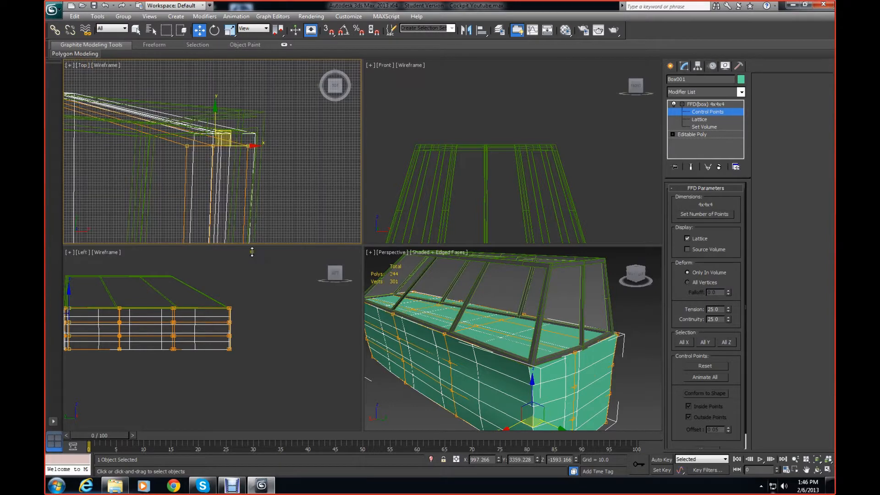
# - Reposition the control points around the +X, +Y corner outward along +Y in the Top view and check the hull's end face
pyautogui.moveTo(227, 138); pyautogui.dragTo(201, 94)
pyautogui.click(256, 154)
pyautogui.click(231, 161)
pyautogui.click(218, 130)
pyautogui.click(327, 199)
pyautogui.moveTo(582, 380); pyautogui.dragTo(569, 310, button='middle')
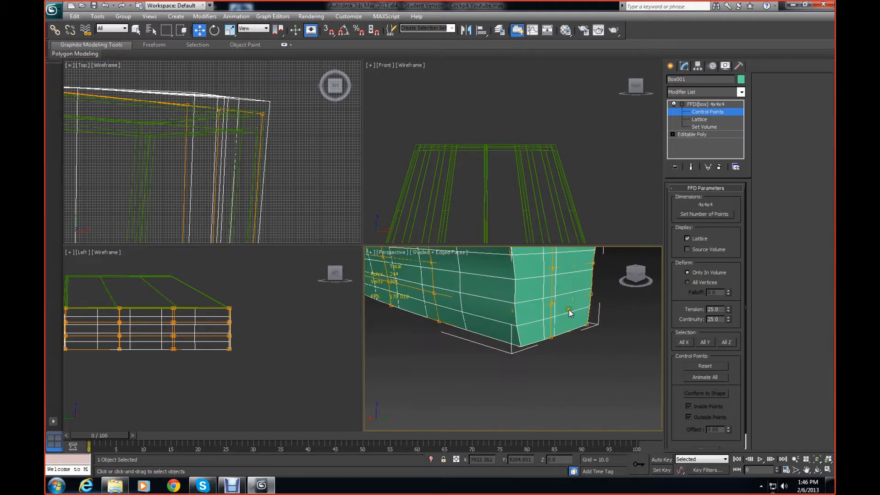
pyautogui.moveTo(634, 285); pyautogui.dragTo(628, 336, button='middle')
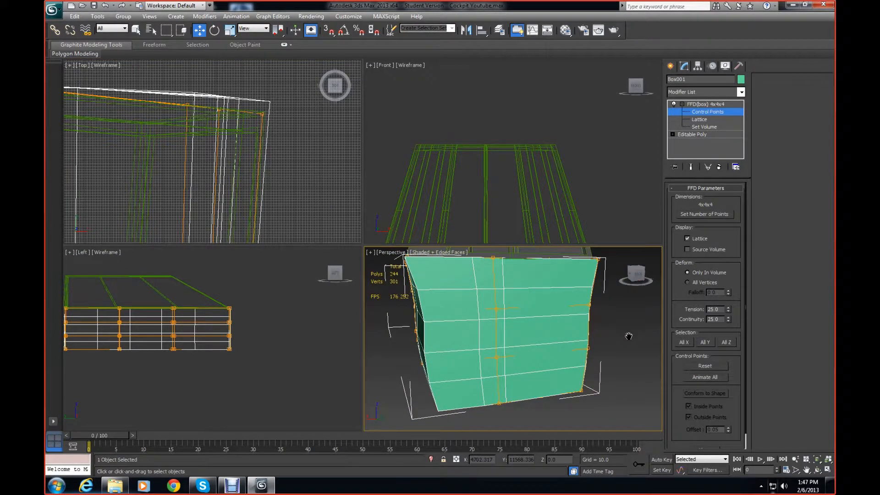
# - Collapse the FFD(box) 4x4x4 modifier into the box's Editable Poly
pyautogui.rightClick(703, 114)
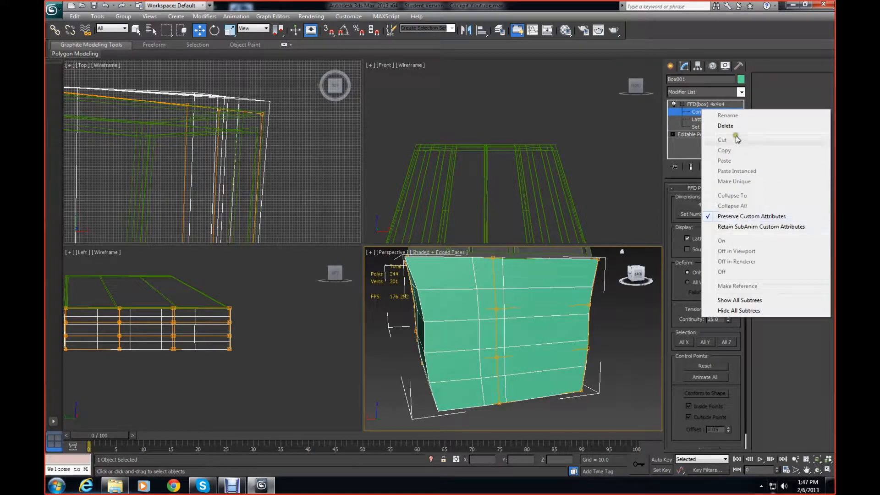
pyautogui.click(692, 105)
pyautogui.rightClick(695, 106)
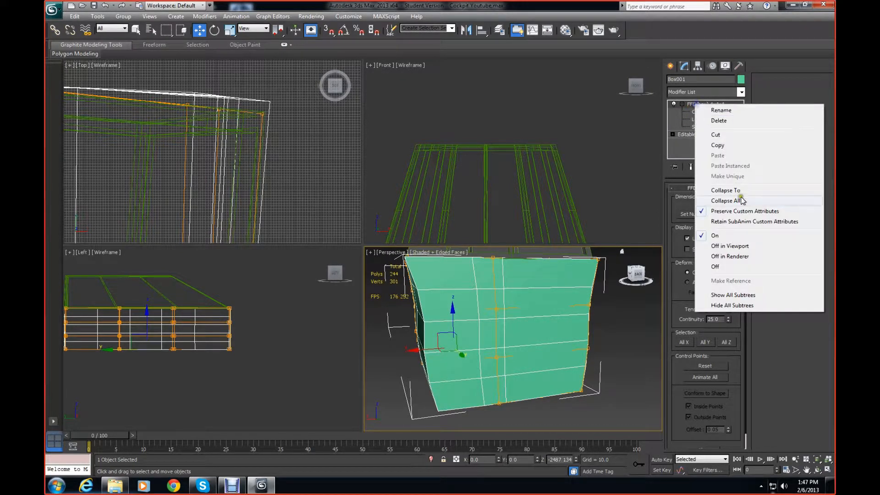
pyautogui.click(740, 190)
pyautogui.keyDown('alt'); pyautogui.moveTo(404, 352); pyautogui.dragTo(442, 347, button='middle'); pyautogui.keyUp('alt')
pyautogui.scroll(-4, 442, 348)
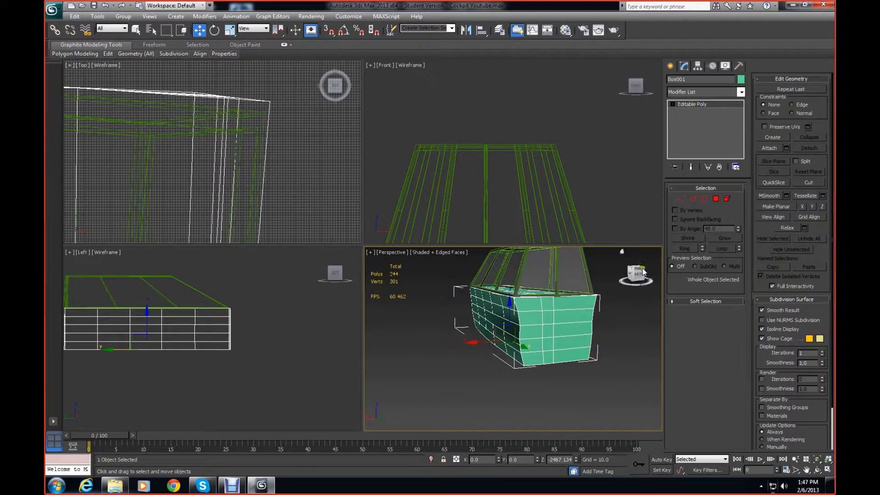
# - Apply a new FFD 4x4x4 modifier to the collapsed box body
pyautogui.click(741, 92)
pyautogui.scroll(-10, 745, 187)
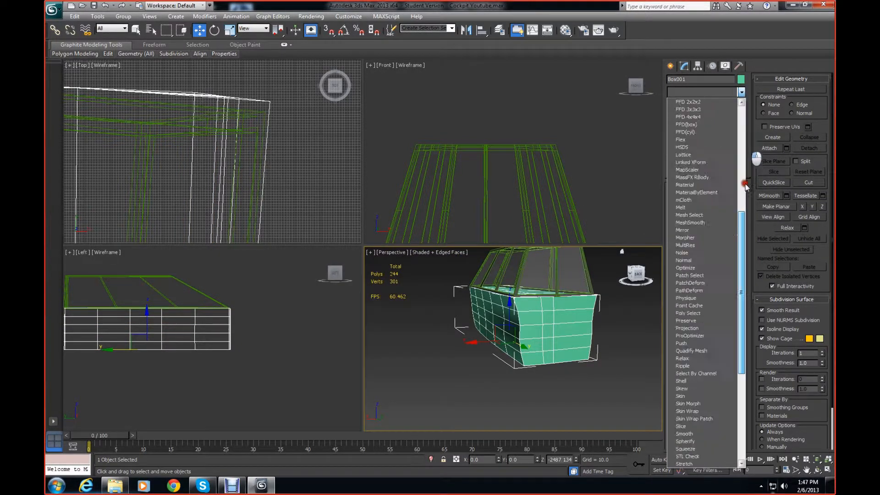
pyautogui.scroll(9, 723, 293)
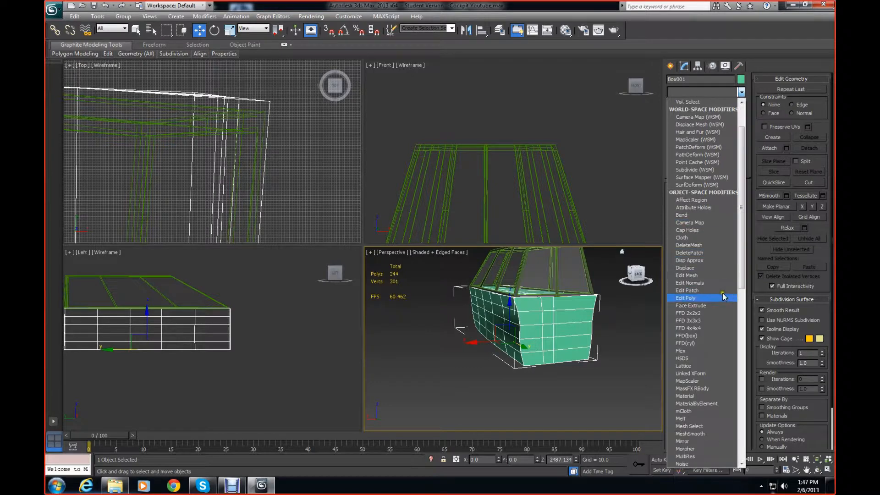
pyautogui.click(704, 328)
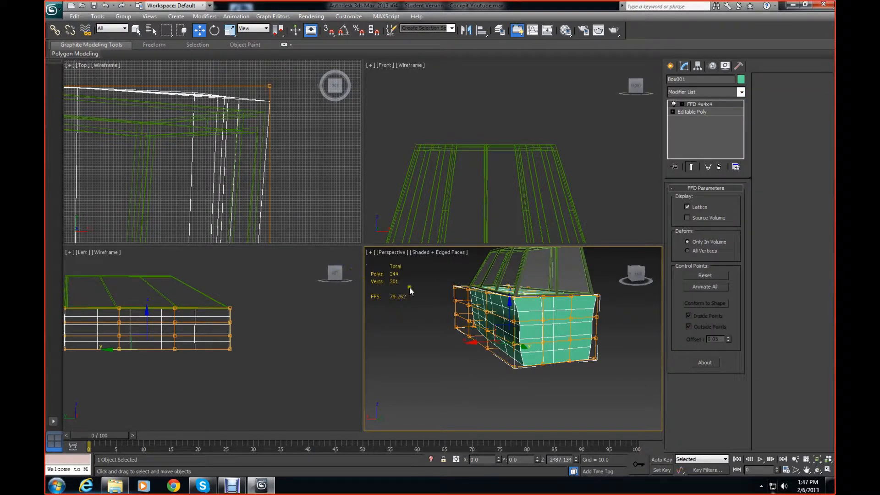
pyautogui.scroll(3, 291, 151)
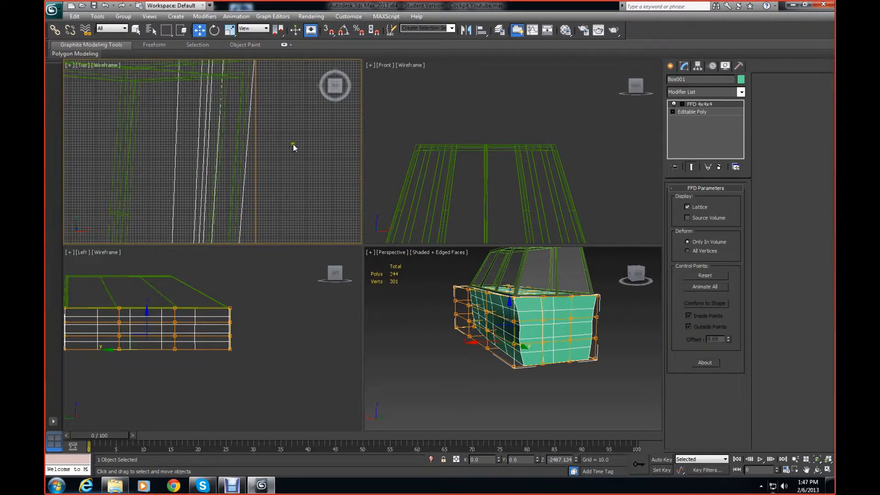
# - Deselect the box to view the hull from above, reselect it and activate the FFD 4x4x4 Control Points level
pyautogui.click(642, 298)
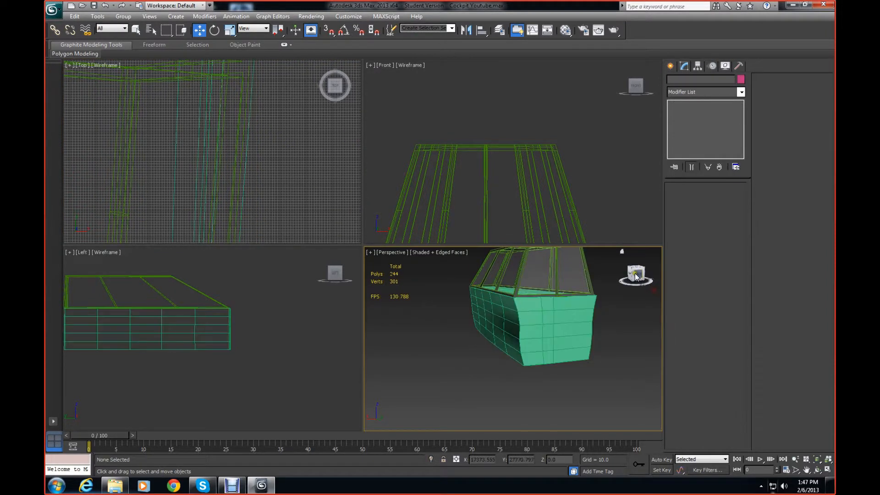
pyautogui.click(635, 273)
pyautogui.moveTo(635, 275); pyautogui.dragTo(659, 300)
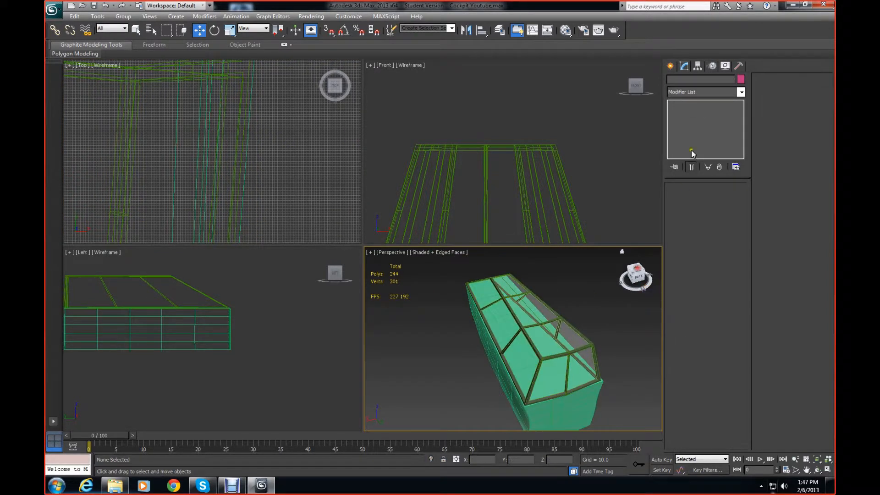
pyautogui.click(561, 363)
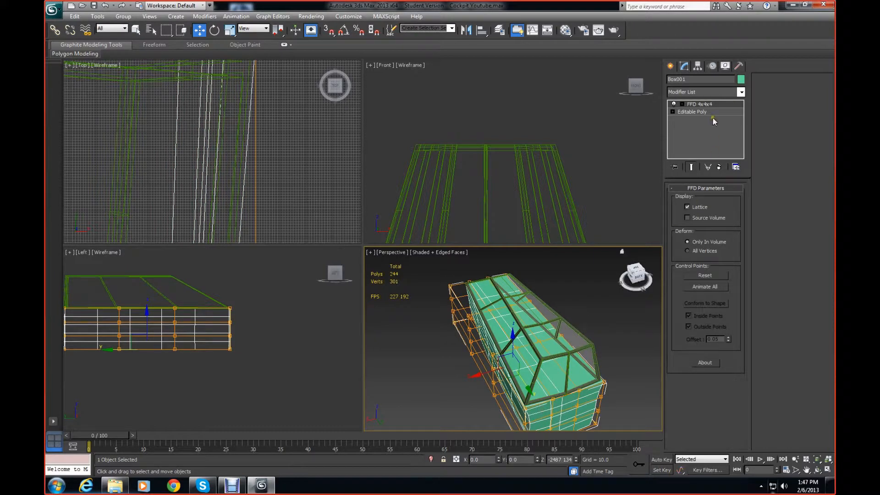
pyautogui.click(703, 105)
pyautogui.click(682, 104)
pyautogui.click(684, 112)
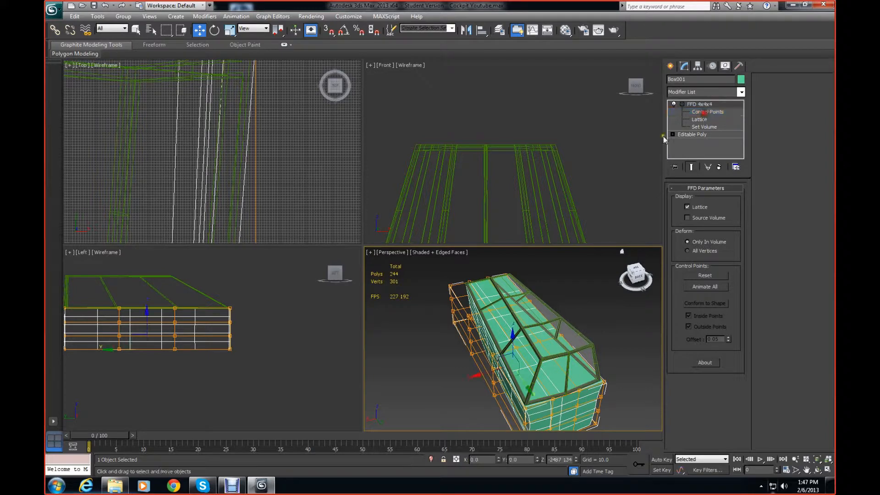
pyautogui.click(699, 112)
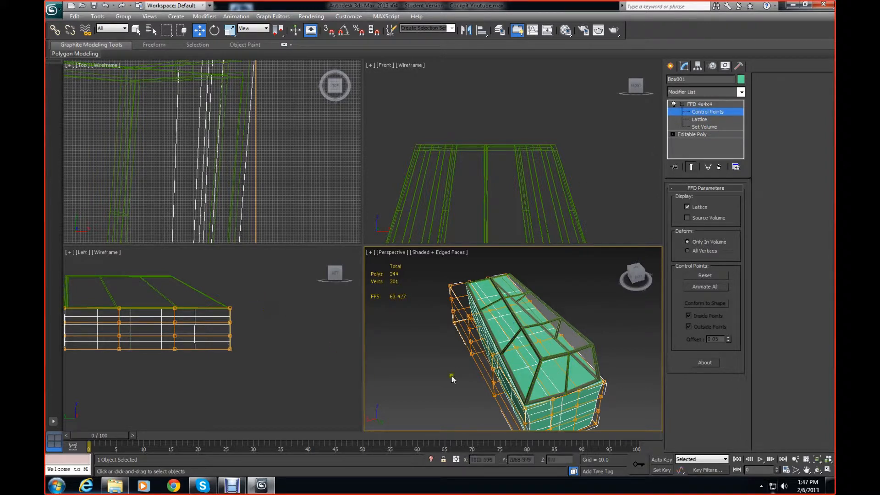
pyautogui.moveTo(453, 379); pyautogui.dragTo(431, 418, button='middle')
pyautogui.moveTo(635, 279)
pyautogui.mouseDown()
pyautogui.moveTo(638, 260)
pyautogui.moveTo(626, 255)
pyautogui.mouseUp()
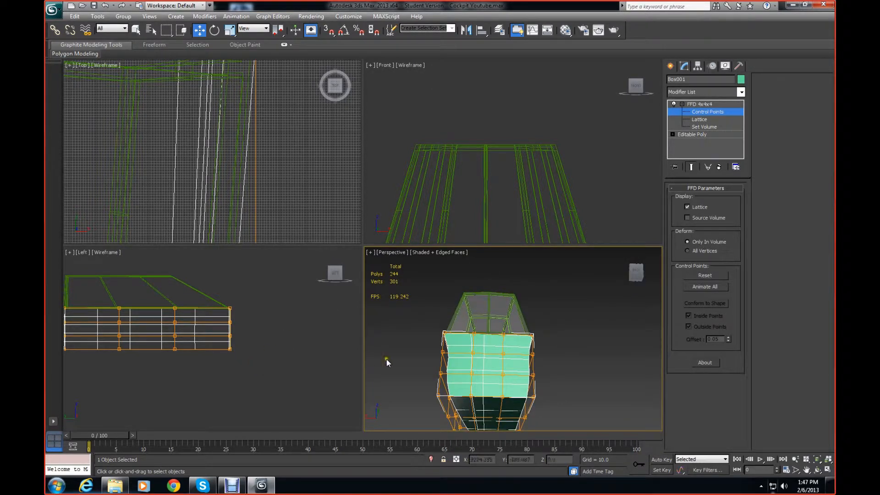
pyautogui.moveTo(395, 347); pyautogui.dragTo(399, 285, button='middle')
pyautogui.moveTo(464, 287); pyautogui.dragTo(511, 303)
# - Move the bottom control points of the FFD lattice's two middle lengthwise columns down along Z to form a keel under the hull
pyautogui.moveTo(226, 311); pyautogui.dragTo(313, 305, button='middle')
pyautogui.scroll(-5, 305, 223)
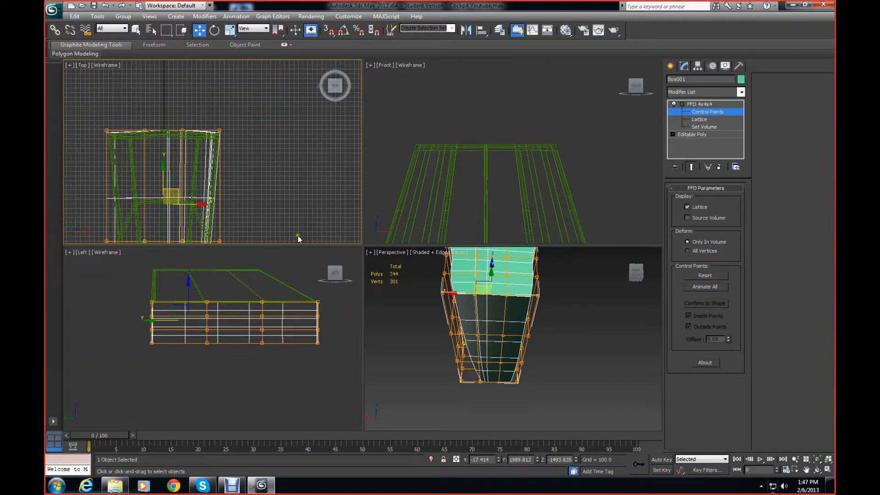
pyautogui.scroll(-2, 271, 182)
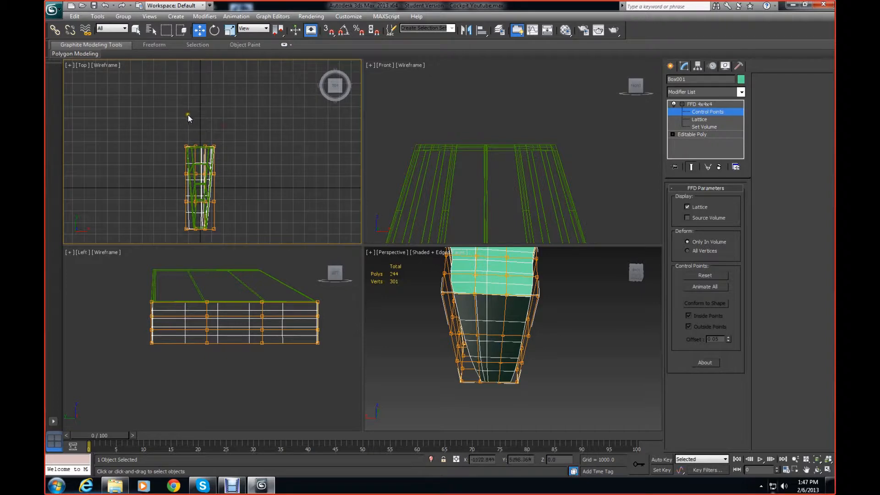
pyautogui.press('g')
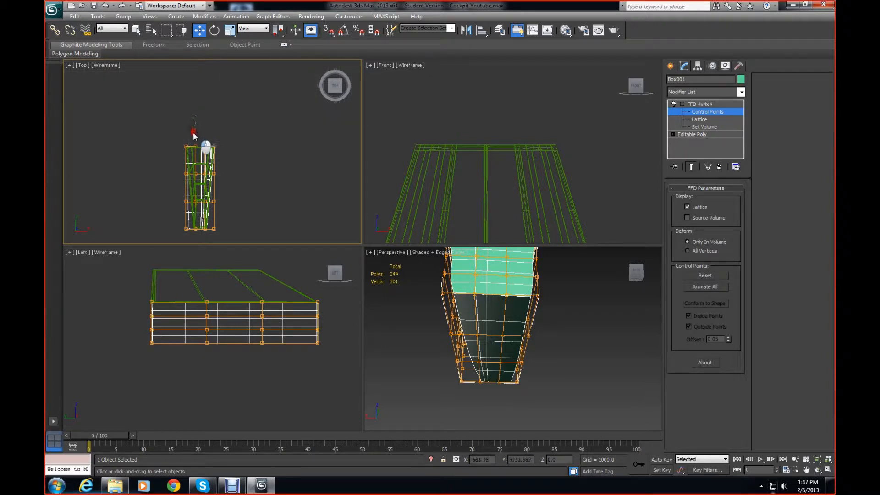
pyautogui.moveTo(193, 136); pyautogui.dragTo(205, 172)
pyautogui.click(208, 229)
pyautogui.moveTo(207, 238); pyautogui.dragTo(207, 238)
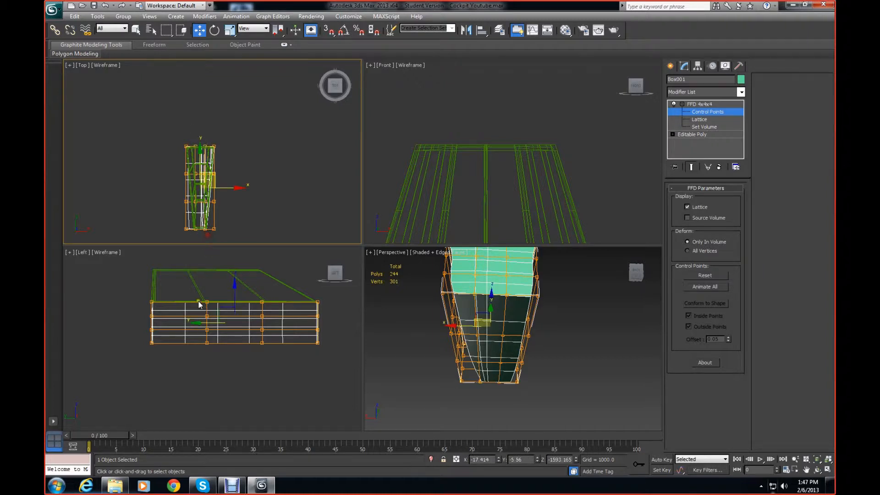
pyautogui.moveTo(93, 274); pyautogui.dragTo(347, 338)
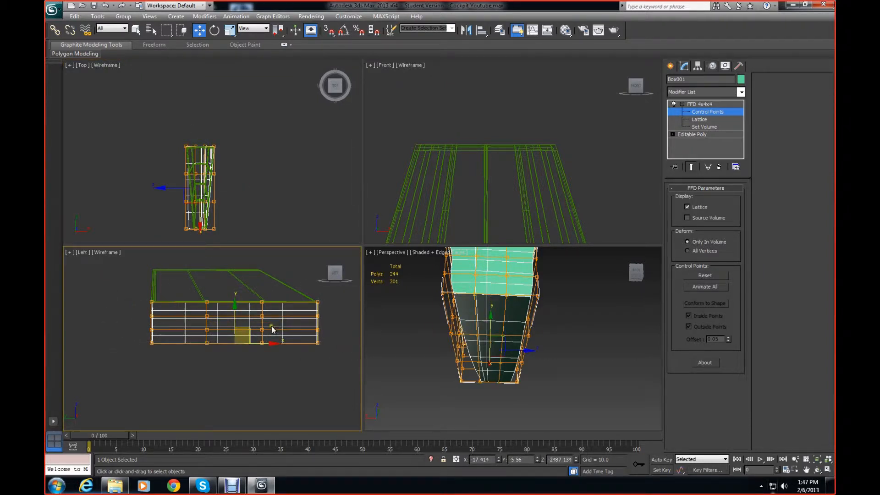
pyautogui.rightClick(253, 346)
pyautogui.click(227, 300)
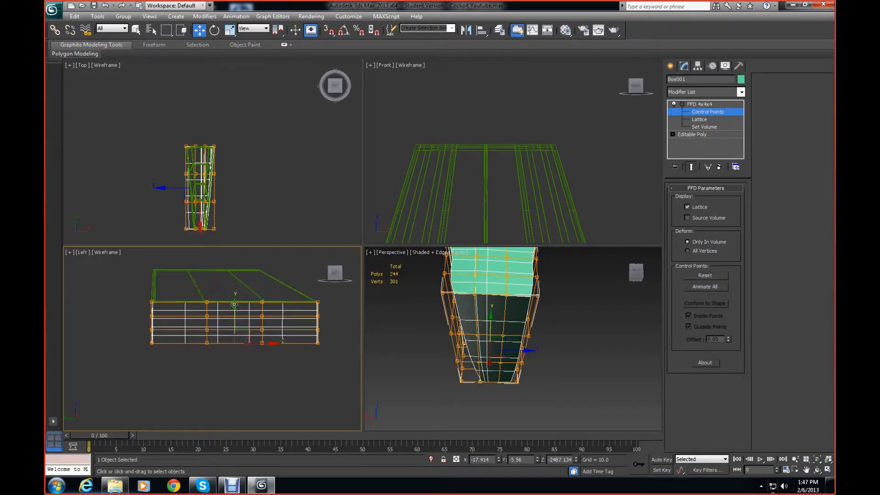
pyautogui.moveTo(234, 304); pyautogui.dragTo(237, 321)
pyautogui.click(399, 338)
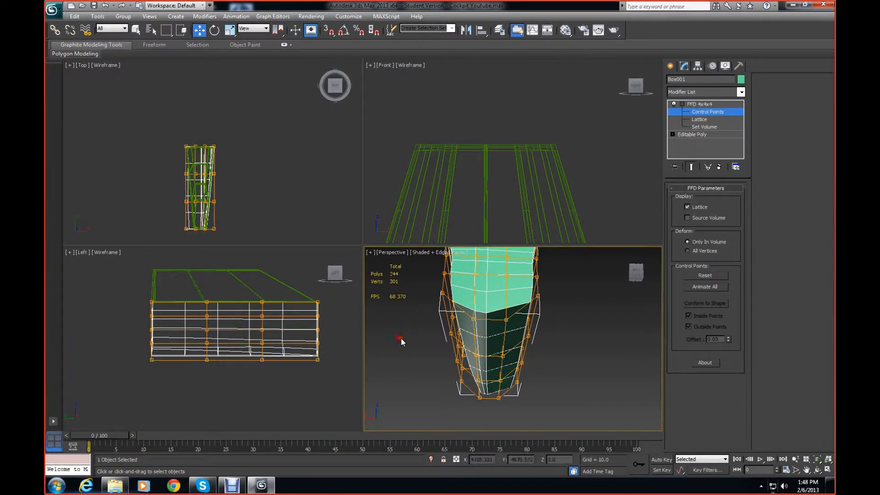
pyautogui.moveTo(639, 279); pyautogui.dragTo(638, 298)
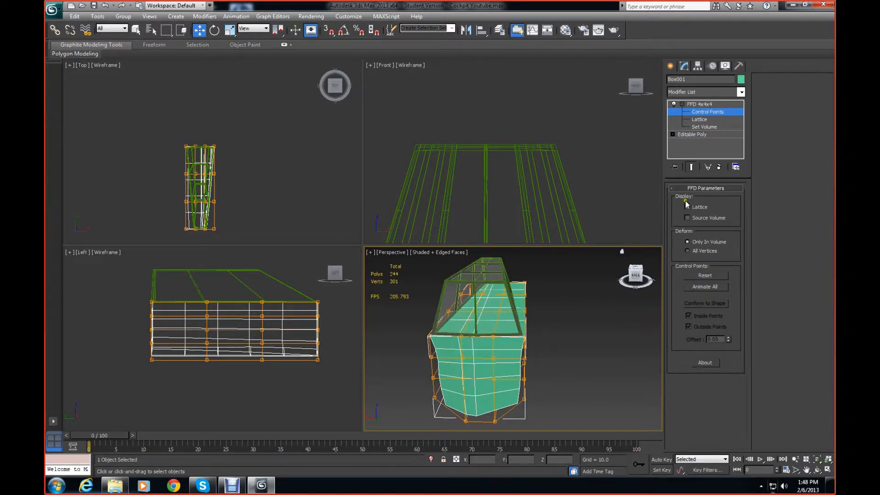
# - Delete the polygons of the box body's −X half at the Polygon level of the Editable Poly
pyautogui.click(696, 135)
pyautogui.moveTo(553, 411); pyautogui.dragTo(505, 350)
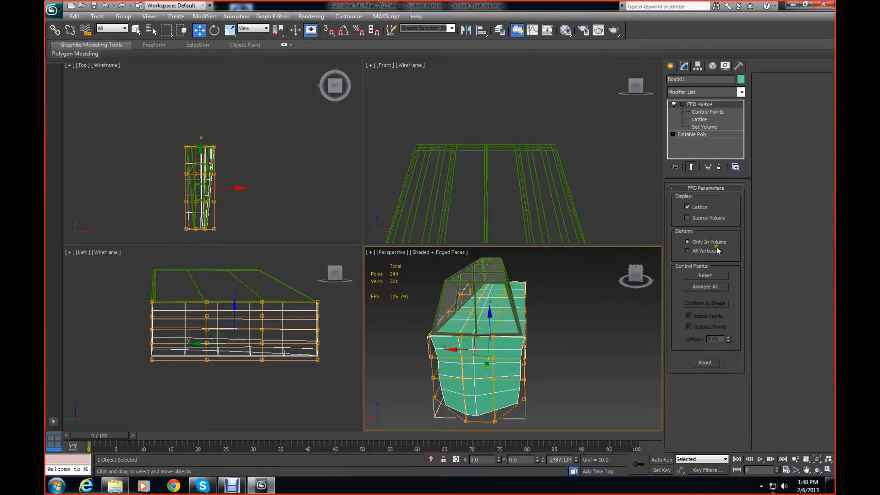
pyautogui.click(692, 135)
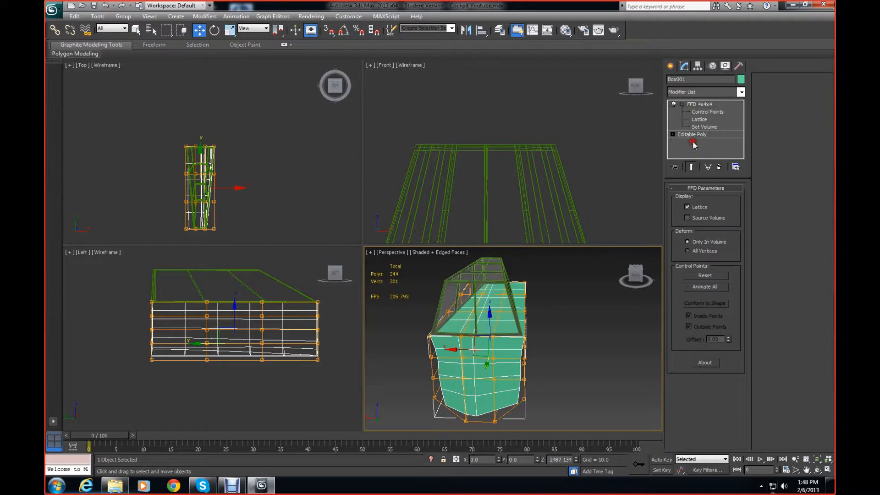
pyautogui.click(715, 198)
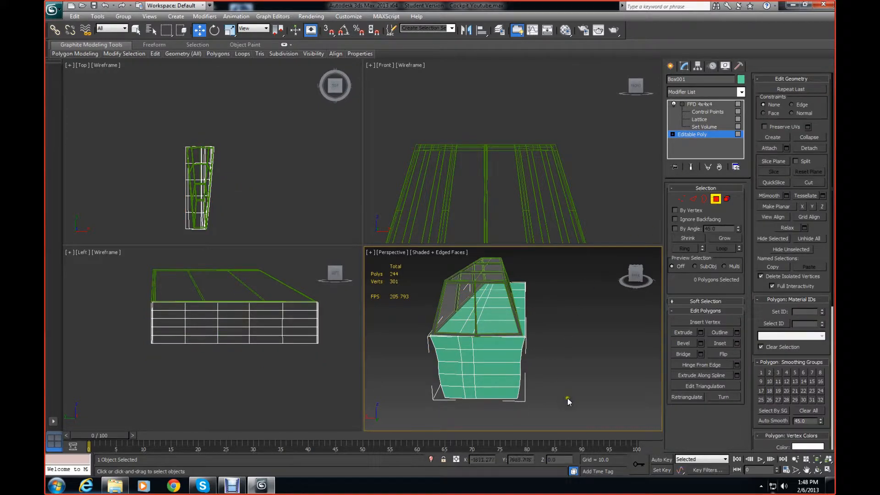
pyautogui.moveTo(518, 340); pyautogui.dragTo(513, 326)
pyautogui.click(267, 212)
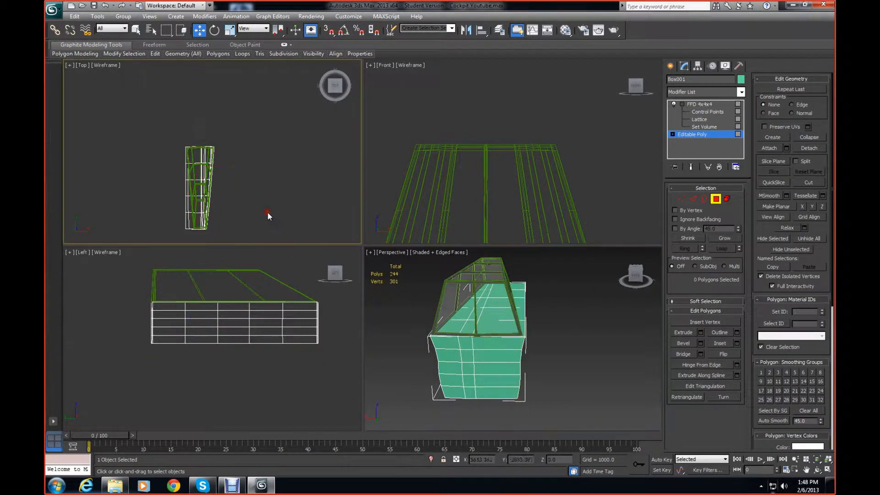
pyautogui.moveTo(187, 191); pyautogui.dragTo(198, 246)
pyautogui.press('Delete')
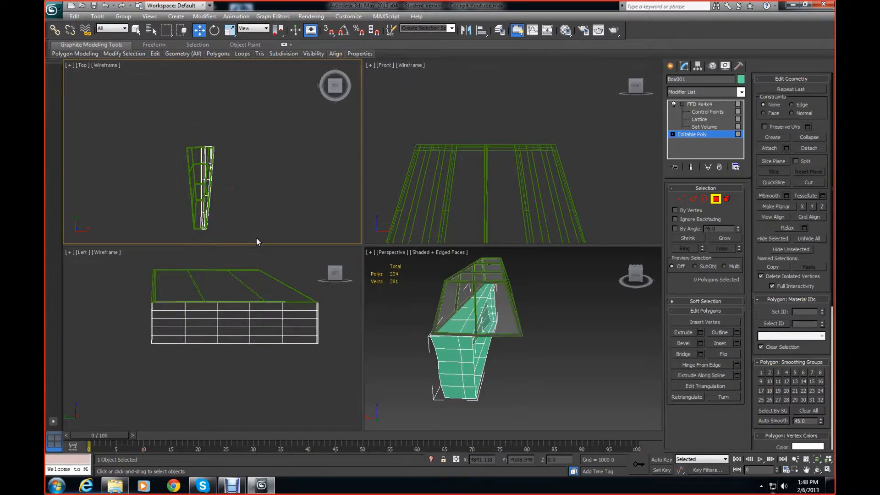
pyautogui.click(540, 357)
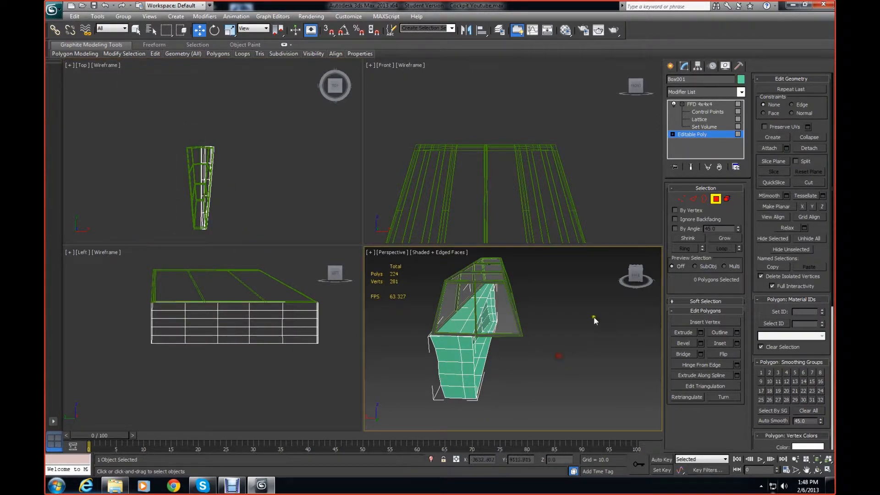
pyautogui.moveTo(637, 276)
pyautogui.mouseDown()
pyautogui.moveTo(641, 306)
pyautogui.moveTo(644, 279)
pyautogui.mouseUp()
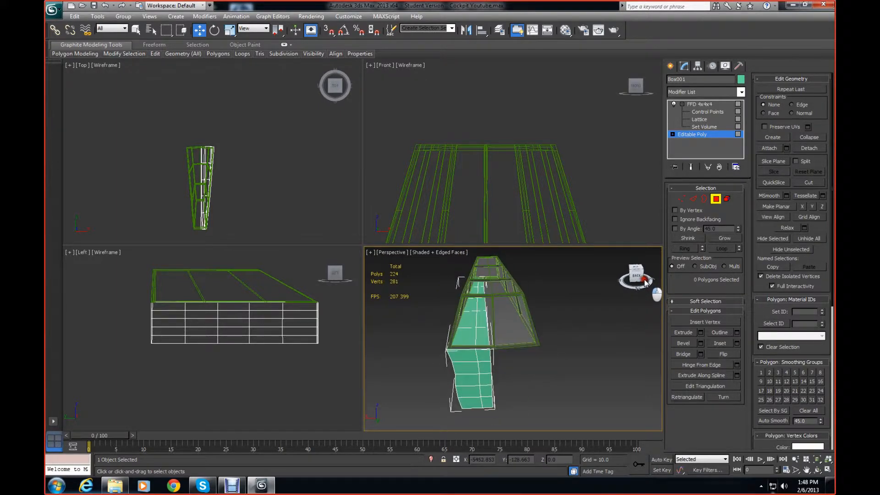
# - Select the half hull's open border and move it along X onto the cockpit's centreline in the Top view
pyautogui.middleClick(258, 193)
pyautogui.scroll(2, 281, 204)
pyautogui.scroll(2, 282, 192)
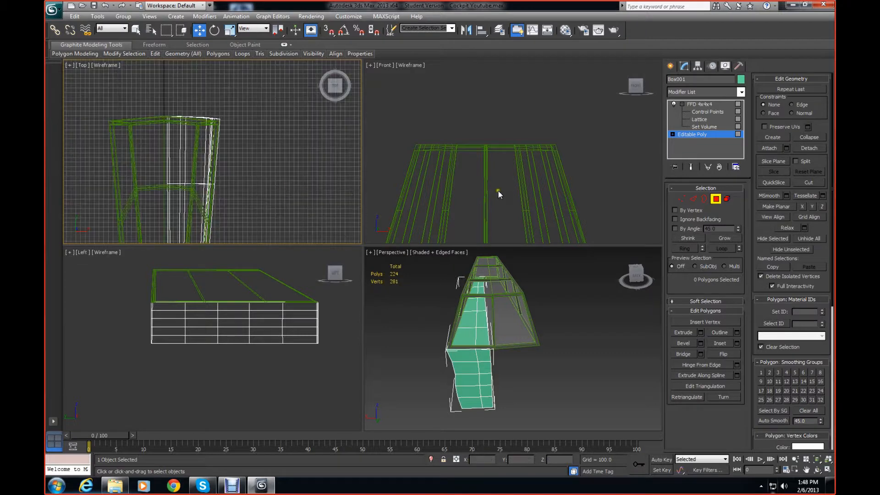
pyautogui.click(694, 201)
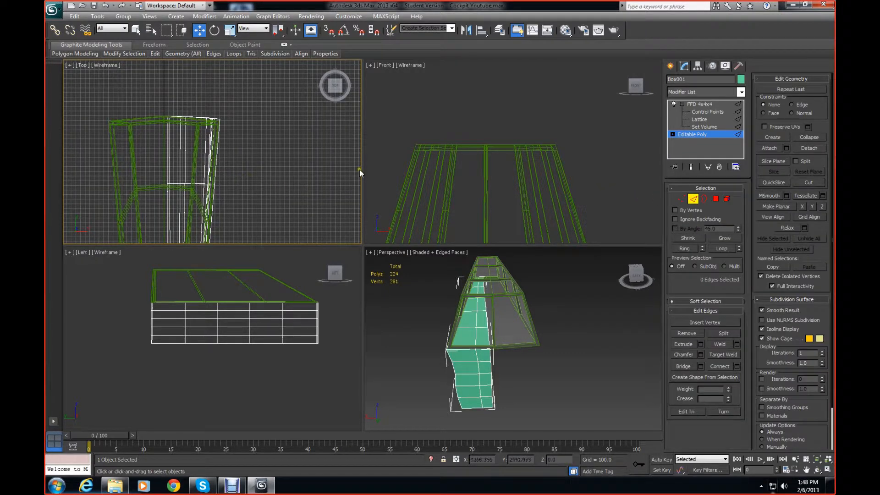
pyautogui.click(705, 198)
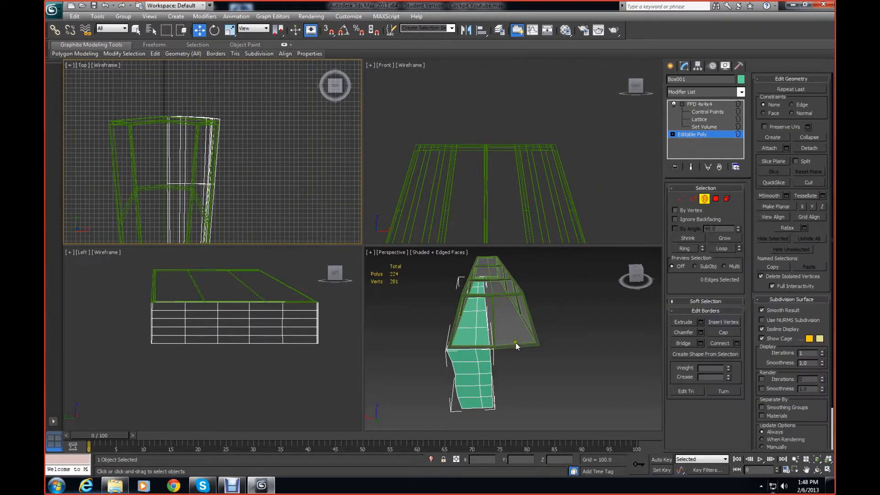
pyautogui.click(492, 374)
pyautogui.moveTo(207, 201); pyautogui.dragTo(239, 158, button='middle')
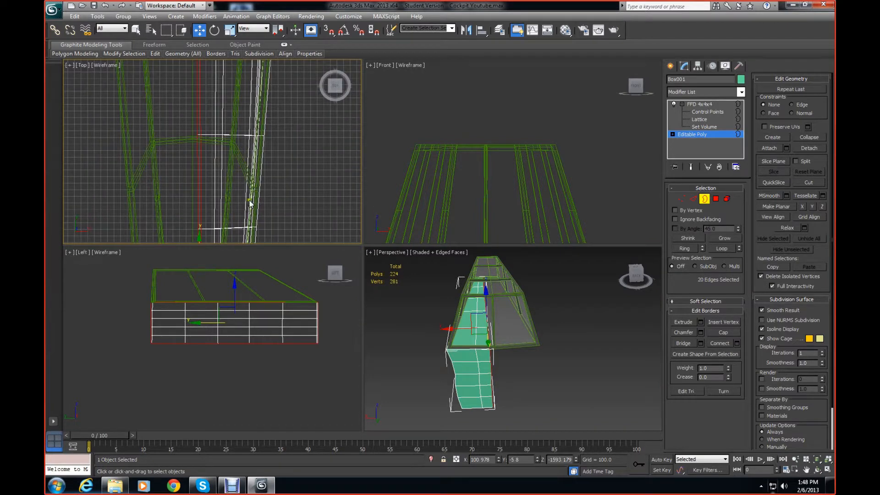
pyautogui.moveTo(249, 200); pyautogui.dragTo(263, 132, button='middle')
pyautogui.moveTo(249, 211); pyautogui.dragTo(244, 209)
pyautogui.scroll(-5, 251, 202)
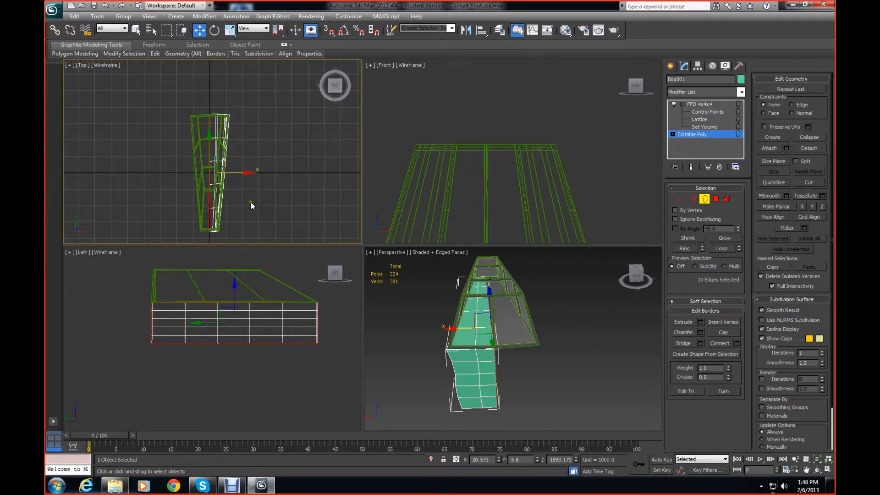
pyautogui.scroll(3, 251, 202)
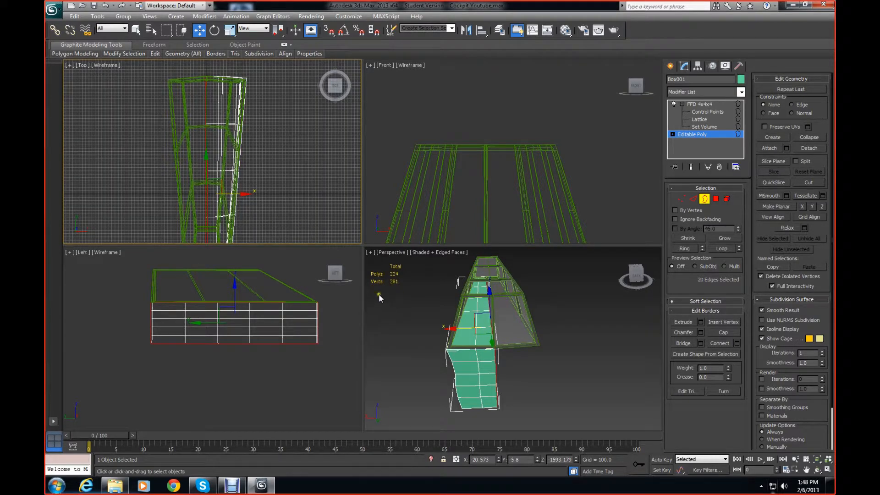
pyautogui.moveTo(245, 195); pyautogui.dragTo(243, 194)
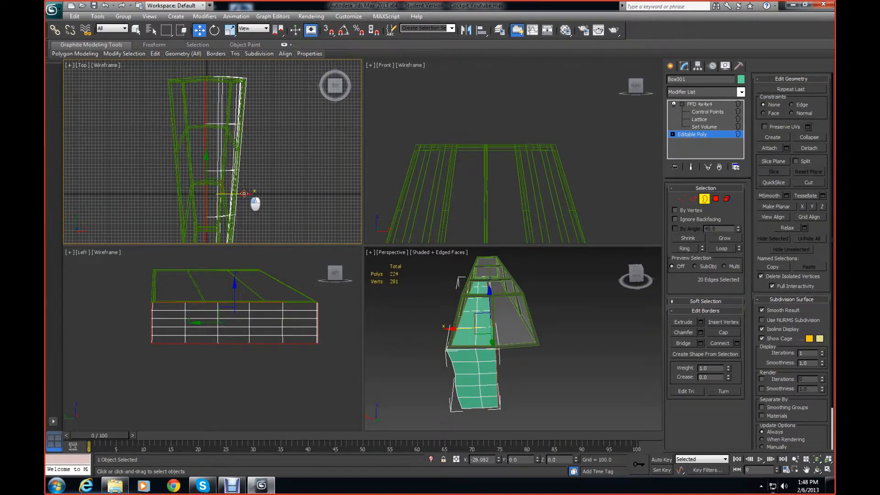
pyautogui.click(274, 196)
# - Inspect the half hull against the cockpit, leave the Border level and activate the FFD 4x4x4 Control Points level on the box
pyautogui.moveTo(634, 273); pyautogui.dragTo(583, 275)
pyautogui.moveTo(627, 303); pyautogui.dragTo(600, 308, button='middle')
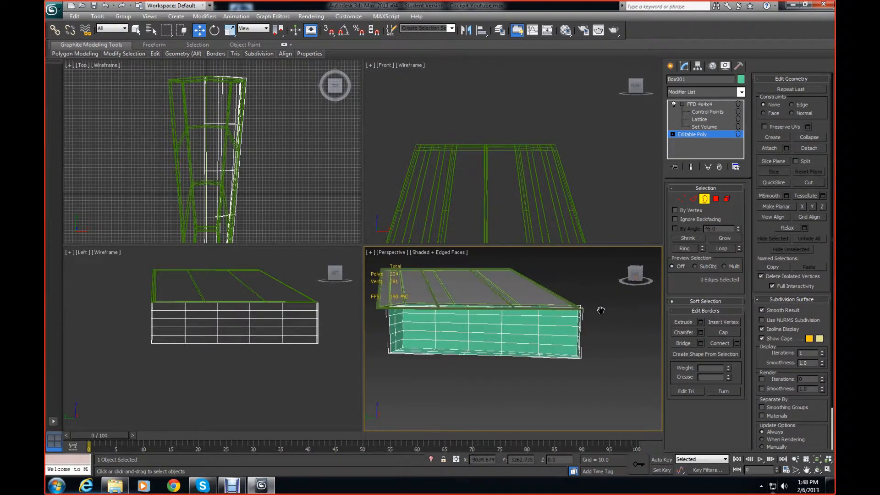
pyautogui.moveTo(638, 276); pyautogui.dragTo(367, 286)
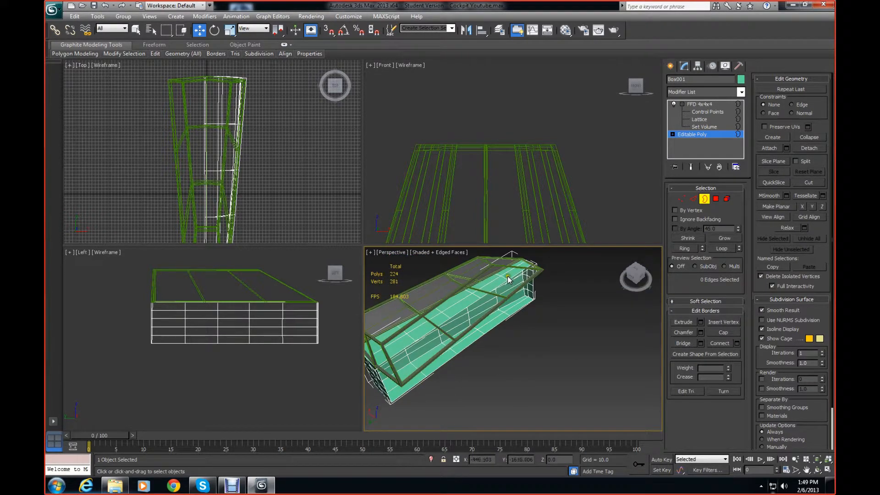
pyautogui.click(704, 199)
pyautogui.click(497, 304)
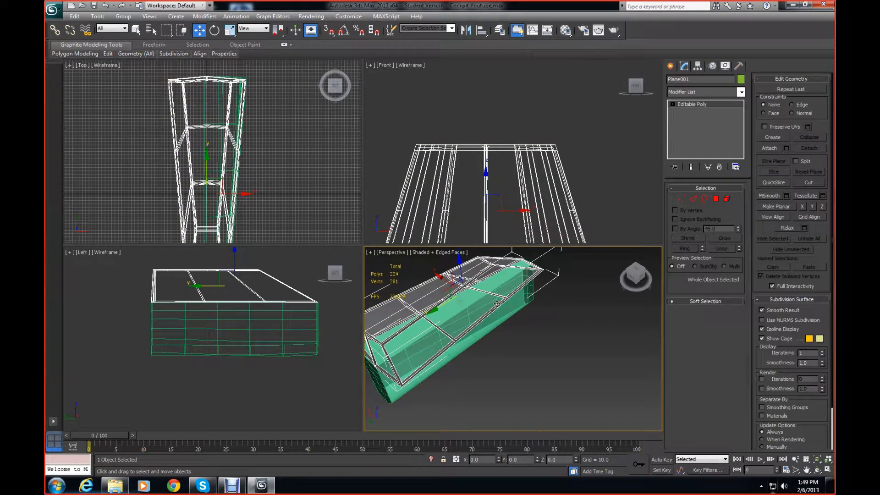
pyautogui.click(460, 303)
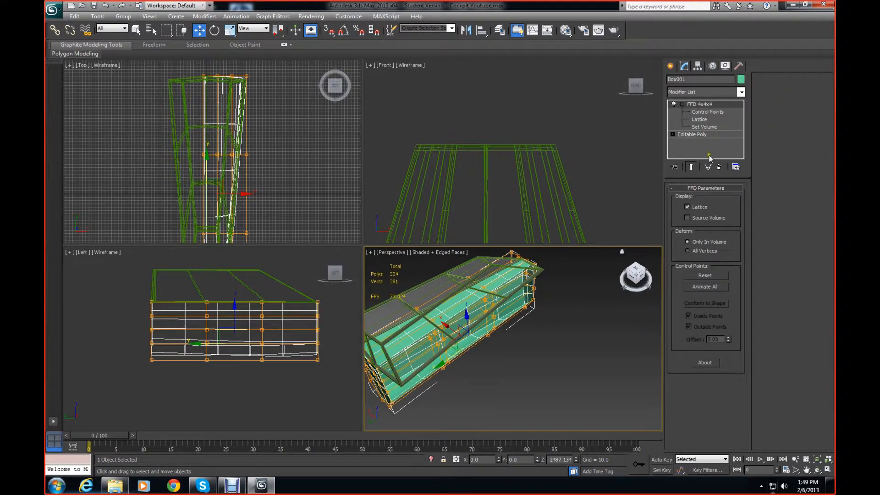
pyautogui.click(707, 112)
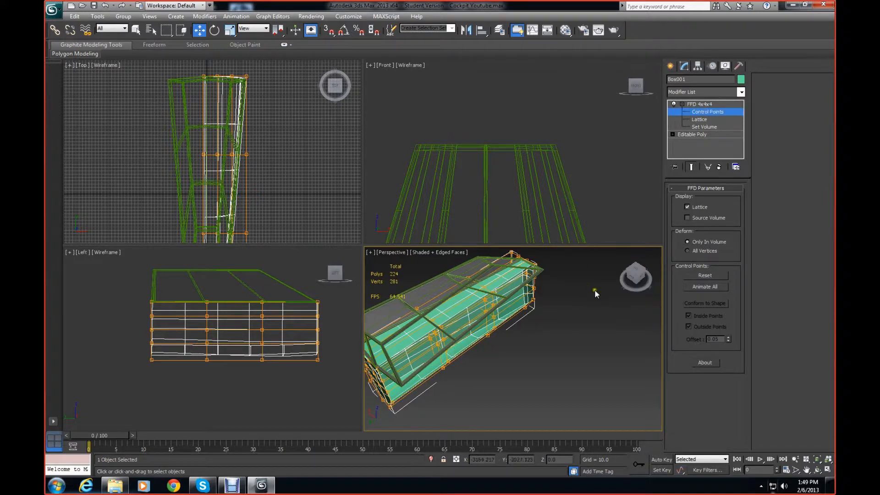
# - Move the two middle rows of control points at the hull's narrow end outward along Y to about −5182 to form a nose
pyautogui.moveTo(595, 290); pyautogui.dragTo(515, 281, button='middle')
pyautogui.moveTo(635, 275); pyautogui.dragTo(612, 267)
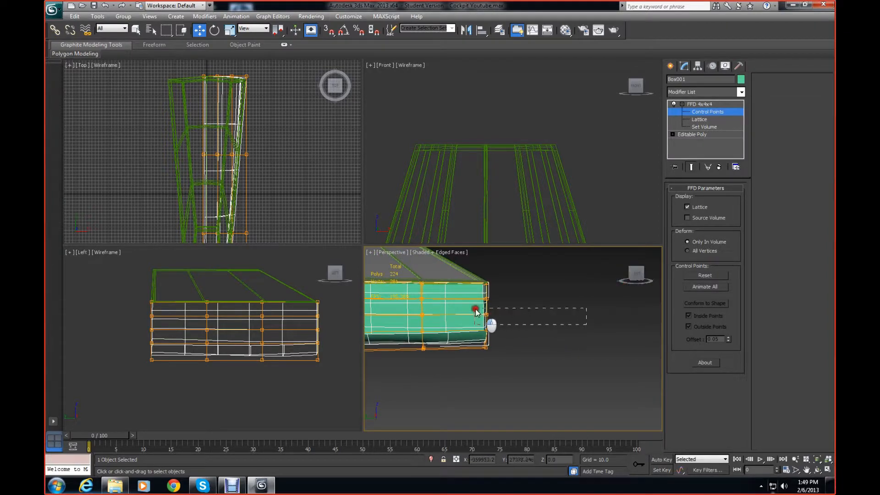
pyautogui.click(471, 295)
pyautogui.rightClick(452, 308)
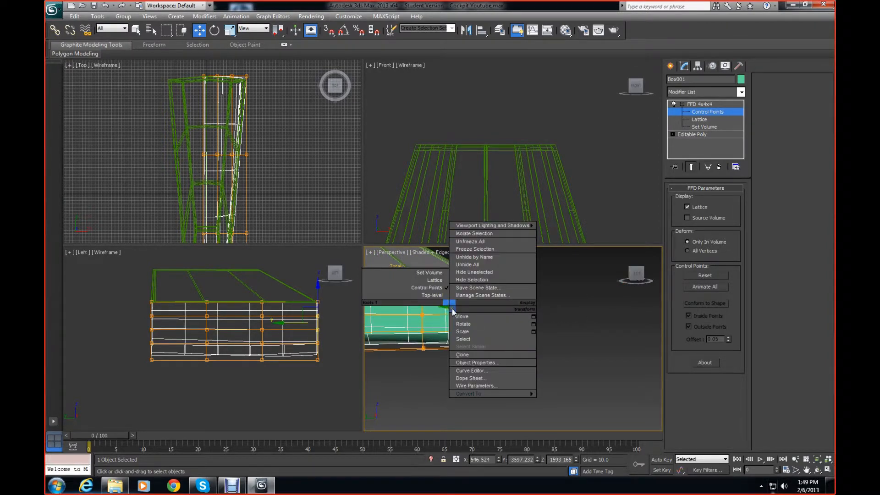
pyautogui.click(483, 309)
pyautogui.moveTo(445, 308); pyautogui.dragTo(485, 307)
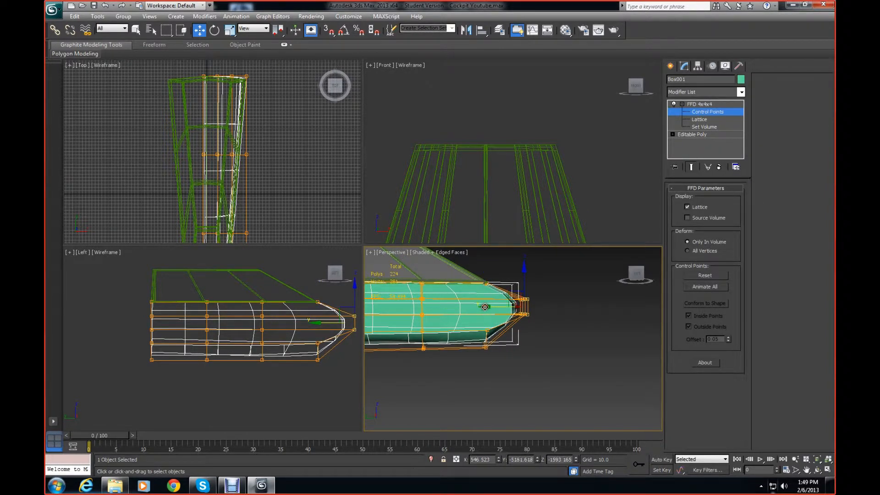
pyautogui.click(548, 381)
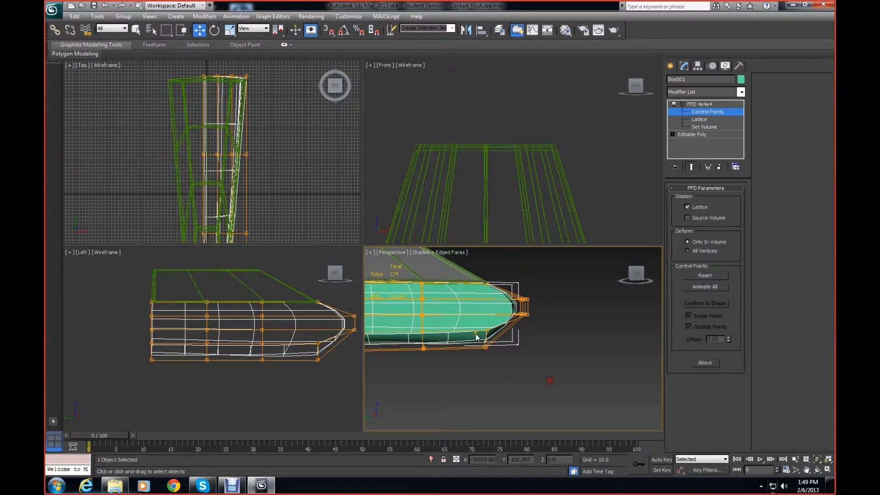
# - Move the bottom outer control points at the nose about 935 units along −Y and check the hull's profile from the side
pyautogui.moveTo(490, 335); pyautogui.dragTo(469, 331)
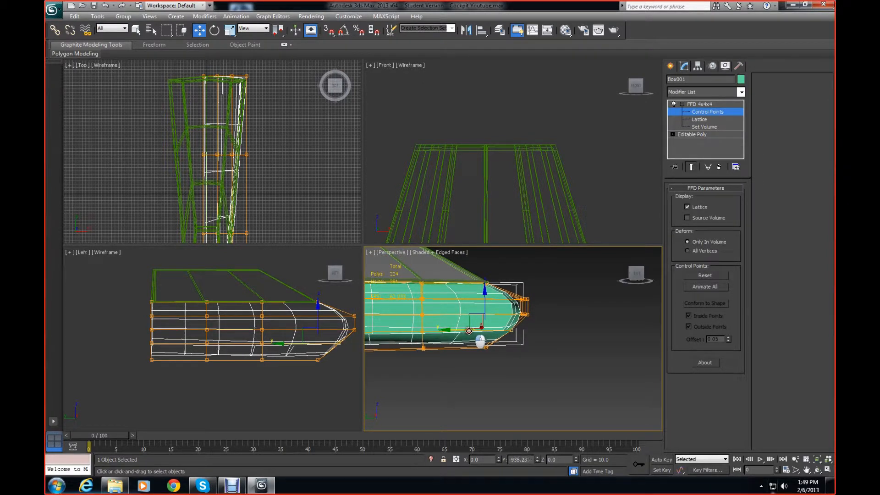
pyautogui.click(481, 376)
pyautogui.moveTo(517, 348); pyautogui.dragTo(585, 354, button='middle')
pyautogui.scroll(-2, 591, 351)
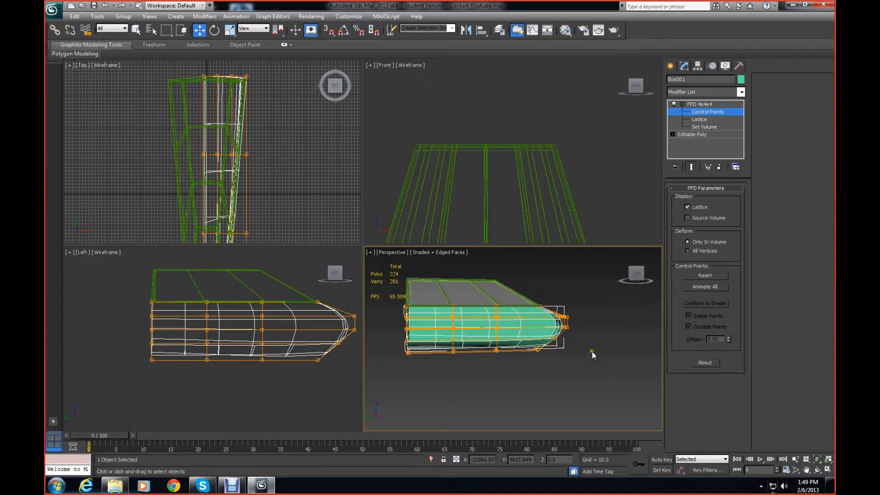
pyautogui.moveTo(633, 284); pyautogui.dragTo(543, 271)
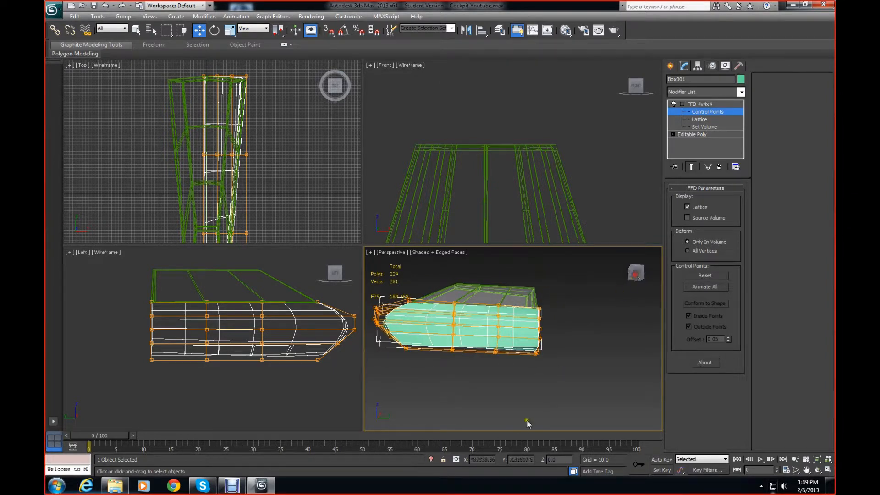
# - Raise the bottom control points near the nose along Z, and the bottom rows behind them by about 414 units
pyautogui.click(490, 416)
pyautogui.moveTo(383, 338); pyautogui.dragTo(403, 298)
pyautogui.moveTo(593, 396); pyautogui.dragTo(450, 346)
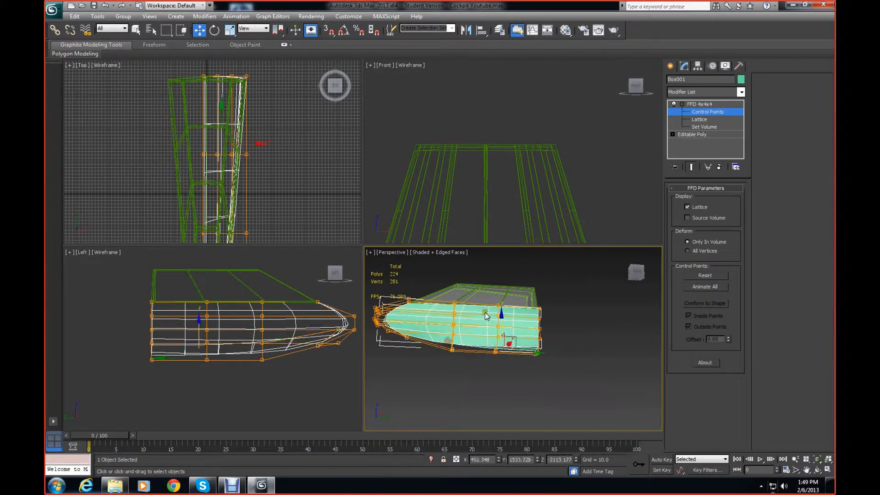
pyautogui.moveTo(502, 315); pyautogui.dragTo(502, 308)
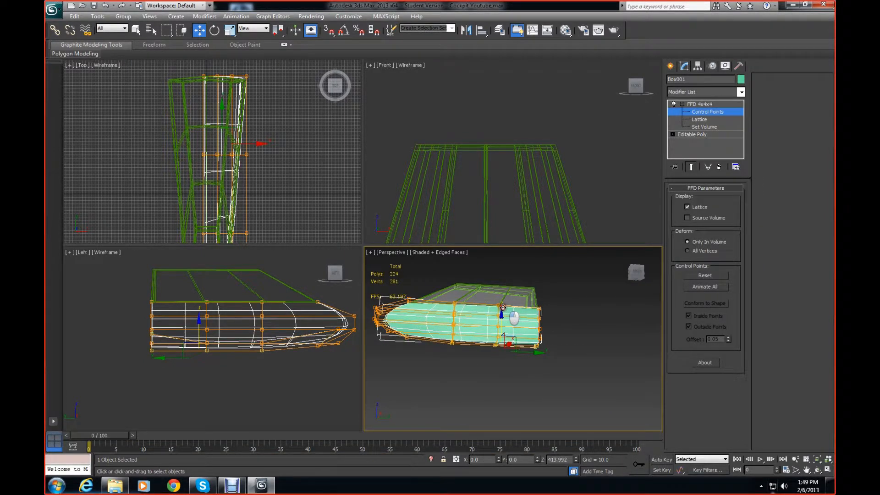
pyautogui.click(515, 372)
# - Move the outer two columns of control points in the two middle rows outward about 223 units along X to bulge the hull's side
pyautogui.moveTo(516, 372); pyautogui.dragTo(583, 378, button='middle')
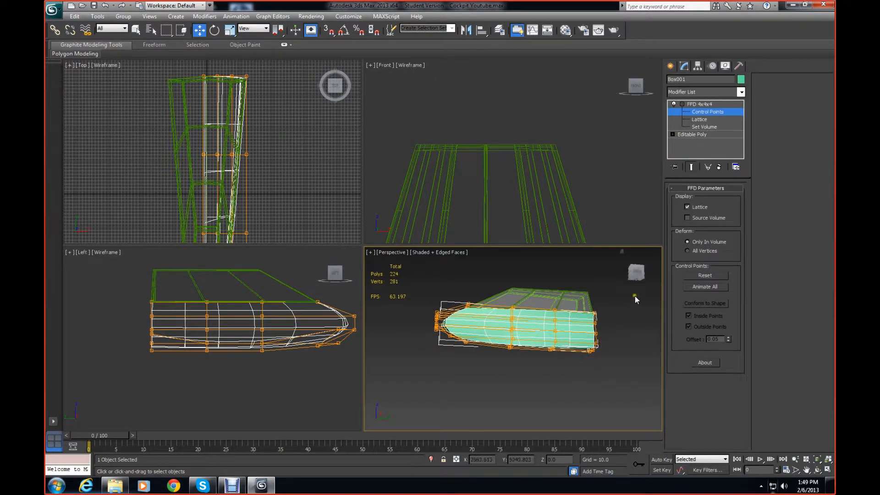
pyautogui.moveTo(639, 275)
pyautogui.mouseDown()
pyautogui.moveTo(374, 282)
pyautogui.moveTo(630, 282)
pyautogui.mouseUp()
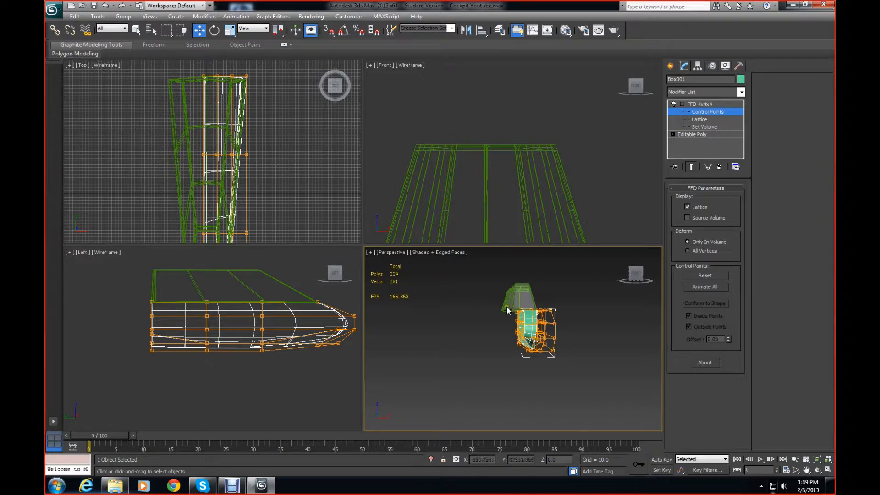
pyautogui.moveTo(586, 335); pyautogui.dragTo(554, 326, button='middle')
pyautogui.moveTo(647, 278); pyautogui.dragTo(646, 286)
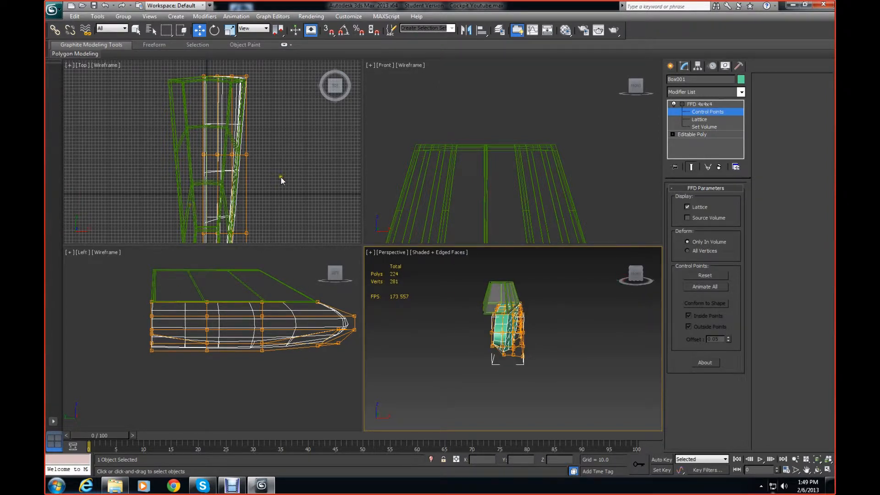
pyautogui.scroll(-5, 527, 119)
pyautogui.scroll(8, 558, 164)
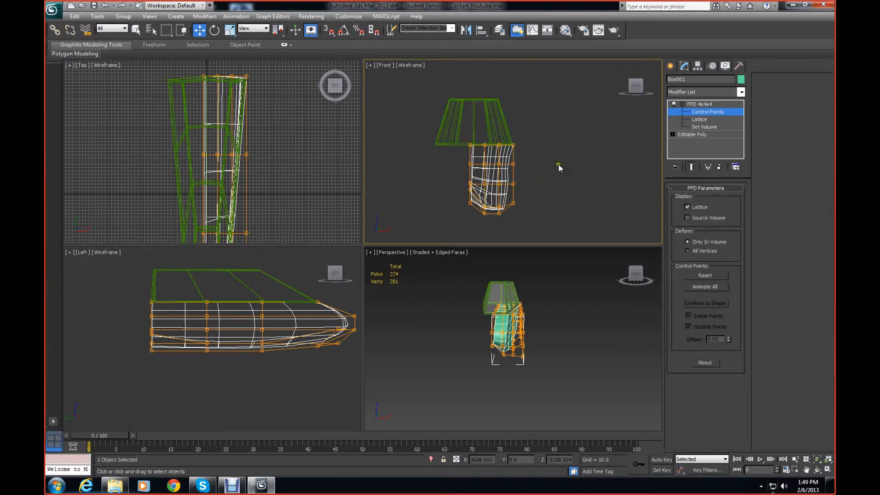
pyautogui.moveTo(559, 171); pyautogui.dragTo(554, 136, button='middle')
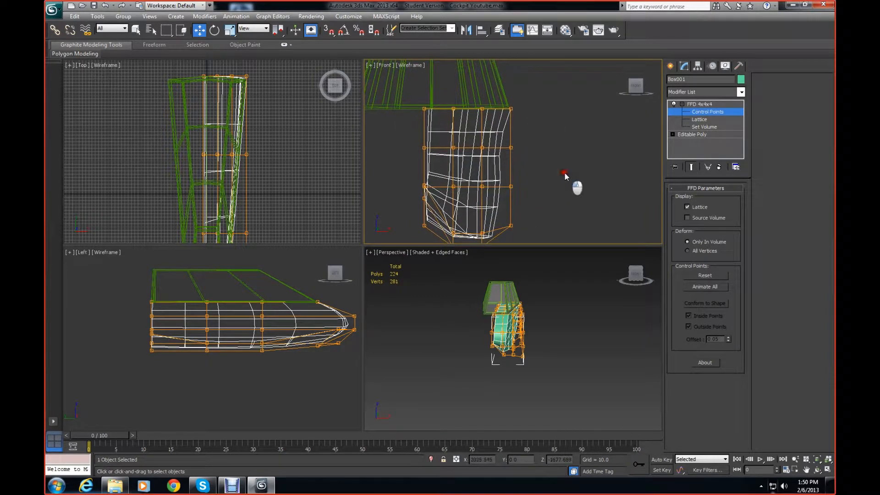
pyautogui.moveTo(451, 160); pyautogui.dragTo(477, 134)
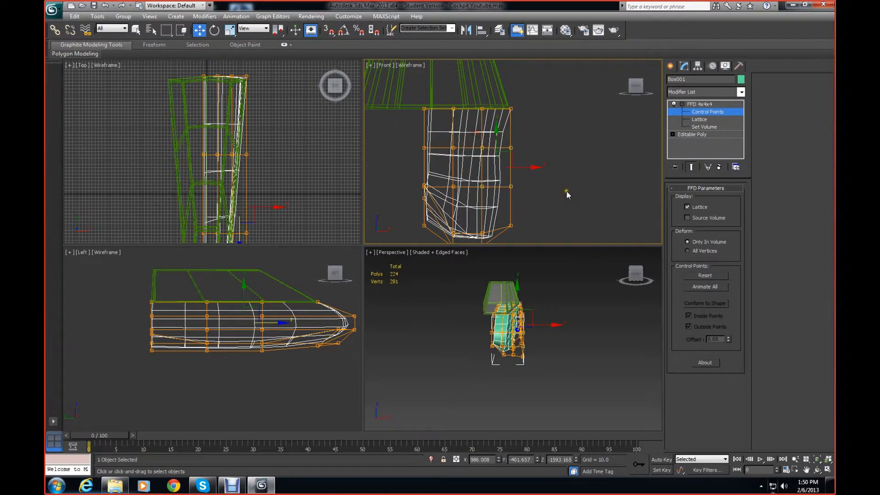
pyautogui.moveTo(560, 197); pyautogui.dragTo(476, 139)
pyautogui.moveTo(541, 168); pyautogui.dragTo(554, 166)
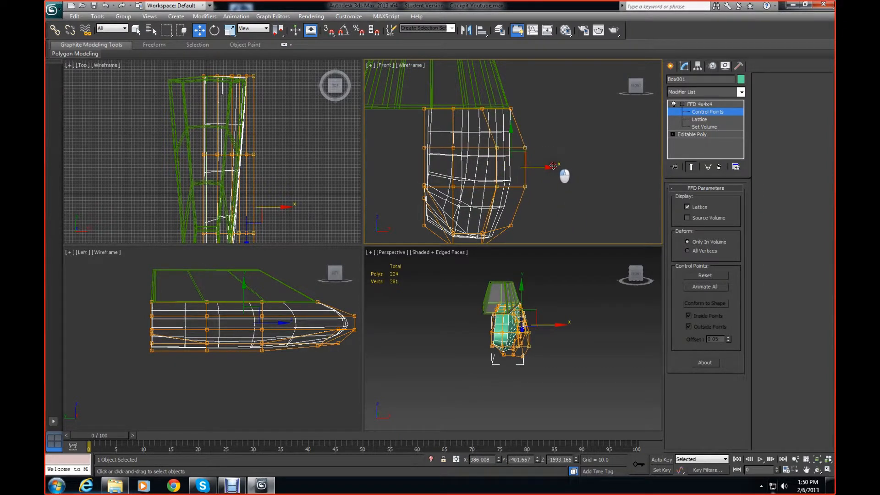
pyautogui.moveTo(639, 276)
pyautogui.mouseDown()
pyautogui.moveTo(601, 254)
pyautogui.moveTo(569, 250)
pyautogui.moveTo(545, 273)
pyautogui.moveTo(636, 277)
pyautogui.mouseUp()
pyautogui.click(636, 277)
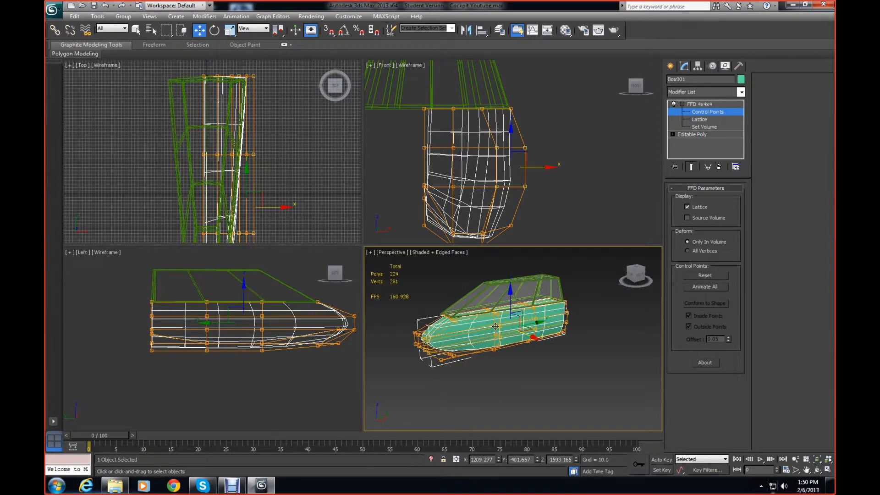
pyautogui.click(569, 204)
pyautogui.moveTo(636, 277); pyautogui.dragTo(573, 271)
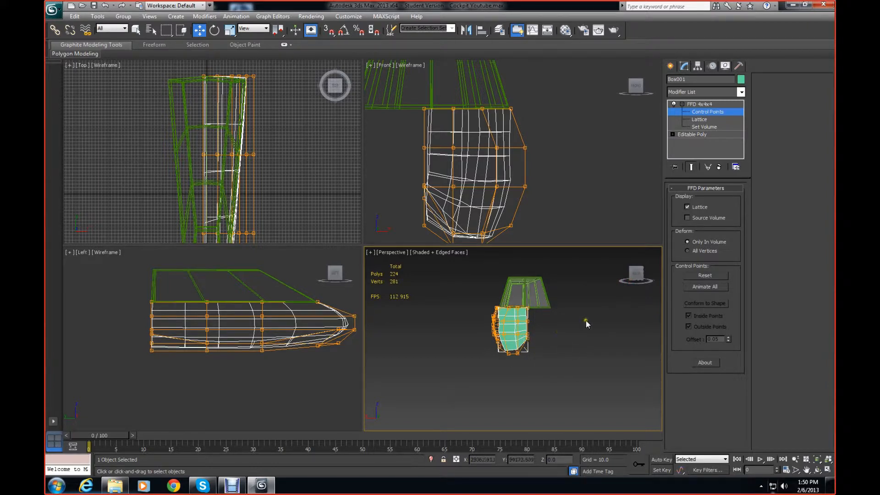
pyautogui.moveTo(634, 277)
pyautogui.mouseDown()
pyautogui.moveTo(592, 273)
pyautogui.moveTo(630, 279)
pyautogui.moveTo(623, 285)
pyautogui.mouseUp()
pyautogui.click(522, 337)
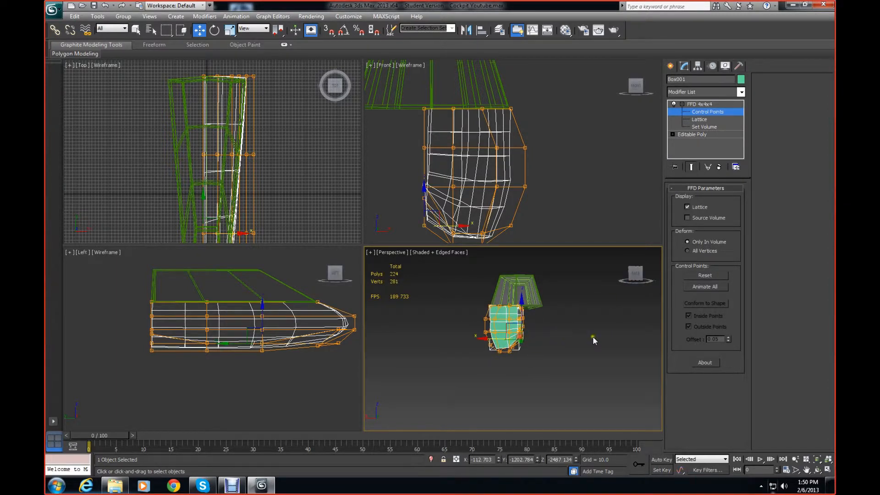
pyautogui.moveTo(522, 302)
pyautogui.mouseDown()
pyautogui.moveTo(535, 321)
pyautogui.moveTo(525, 308)
pyautogui.mouseUp()
pyautogui.hotkey('ctrl', 'z')
# - Lower the lower centreline control point at the hull's wide end along Z to close the notch in its underside
pyautogui.scroll(5, 537, 315)
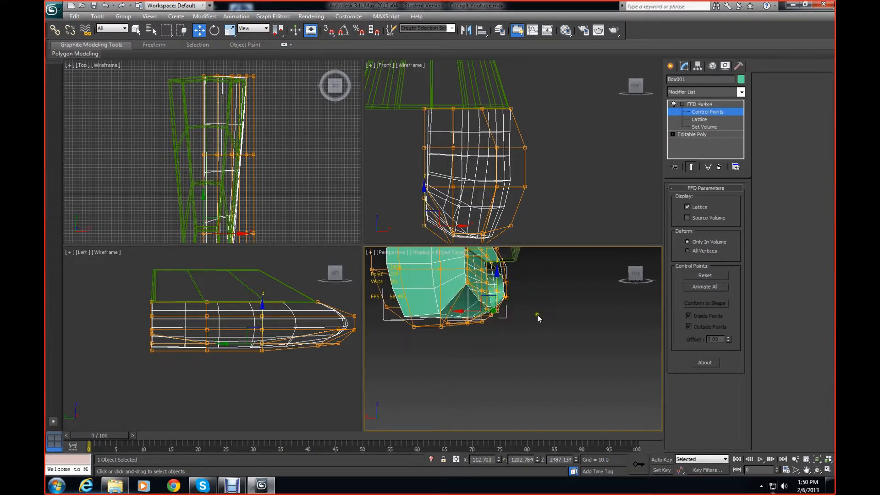
pyautogui.moveTo(634, 277); pyautogui.dragTo(628, 356, button='middle')
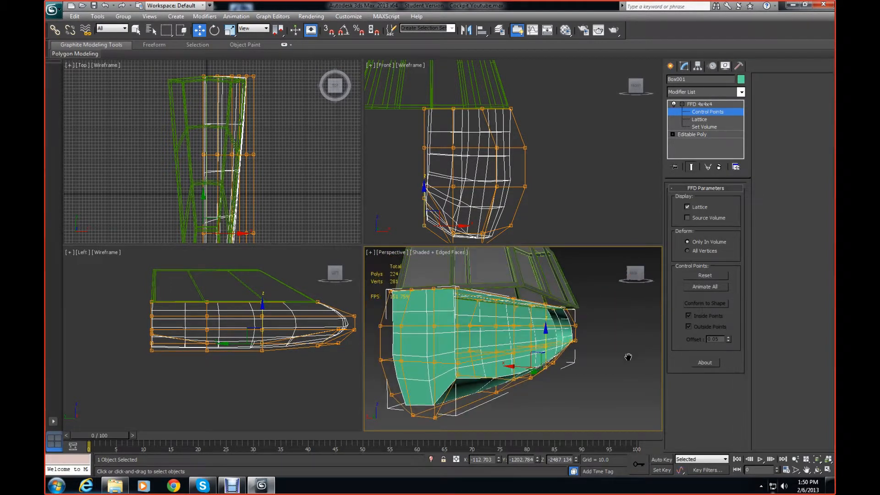
pyautogui.click(455, 378)
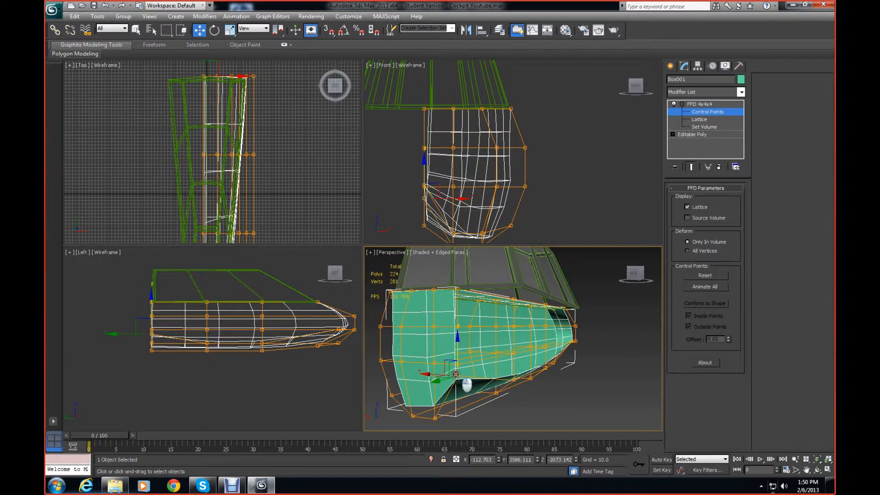
pyautogui.moveTo(458, 340); pyautogui.dragTo(463, 384)
pyautogui.click(604, 375)
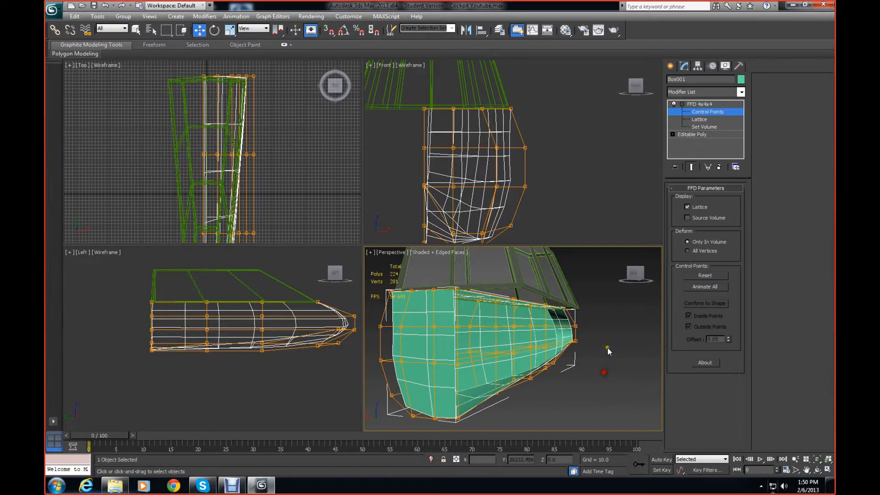
# - Lower the lower centreline control point at the nose tip along Z to about −2550
pyautogui.scroll(-2, 607, 347)
pyautogui.moveTo(636, 274); pyautogui.dragTo(555, 272)
pyautogui.click(594, 306)
pyautogui.moveTo(493, 359); pyautogui.dragTo(556, 356, button='middle')
pyautogui.moveTo(554, 290); pyautogui.dragTo(554, 317)
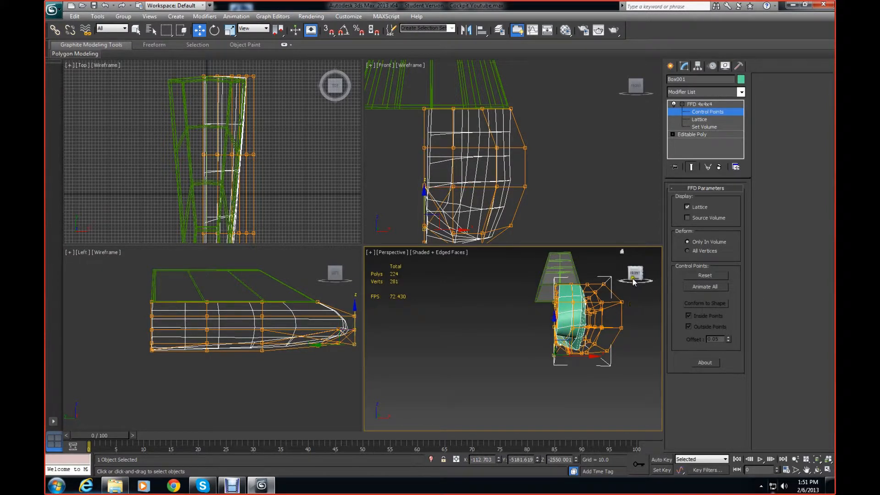
# - Lower the centreline control point just behind the nose tip along Z to about −2411 and check the hull from the side
pyautogui.moveTo(634, 281); pyautogui.dragTo(585, 338)
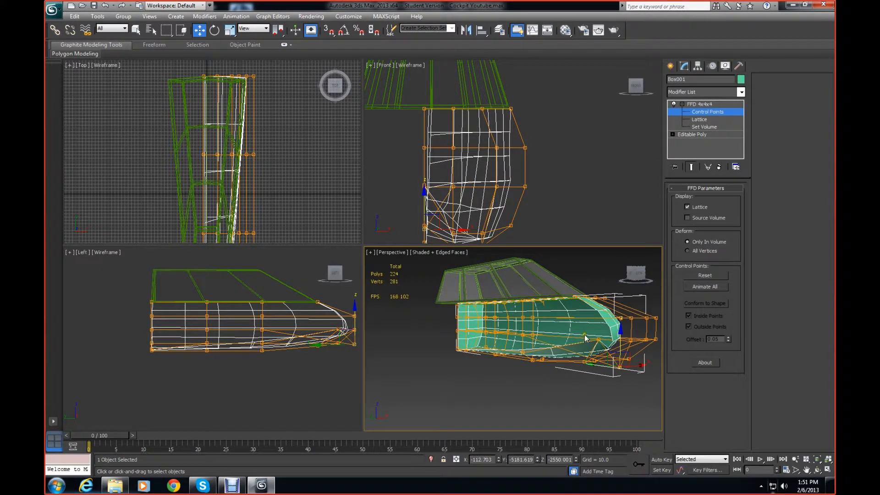
pyautogui.click(597, 339)
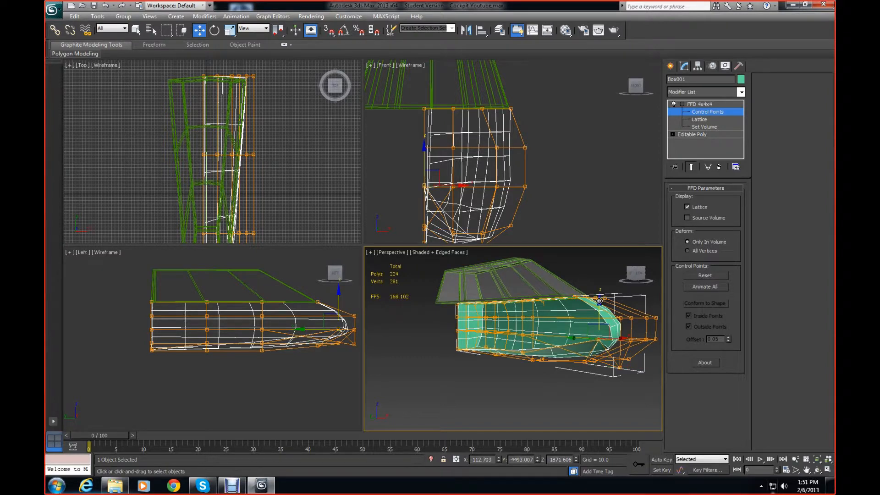
pyautogui.moveTo(600, 300); pyautogui.dragTo(598, 321)
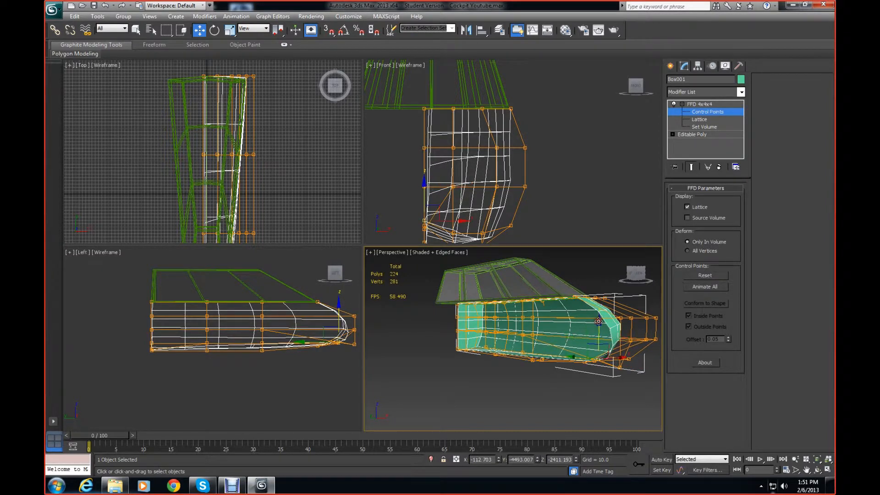
pyautogui.keyDown('alt'); pyautogui.moveTo(628, 349); pyautogui.dragTo(570, 335, button='middle'); pyautogui.keyUp('alt')
pyautogui.moveTo(636, 280)
pyautogui.mouseDown()
pyautogui.moveTo(367, 275)
pyautogui.moveTo(384, 290)
pyautogui.moveTo(370, 284)
pyautogui.moveTo(644, 278)
pyautogui.moveTo(624, 276)
pyautogui.moveTo(635, 287)
pyautogui.moveTo(668, 293)
pyautogui.moveTo(628, 286)
pyautogui.mouseUp()
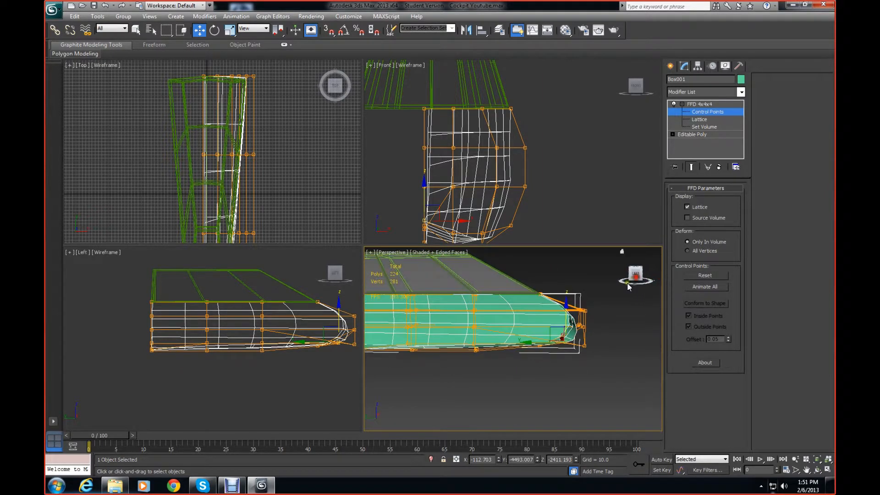
# - Leave the Control Points level and collapse the FFD 4x4x4 modifier into the hull's Editable Poly
pyautogui.click(707, 112)
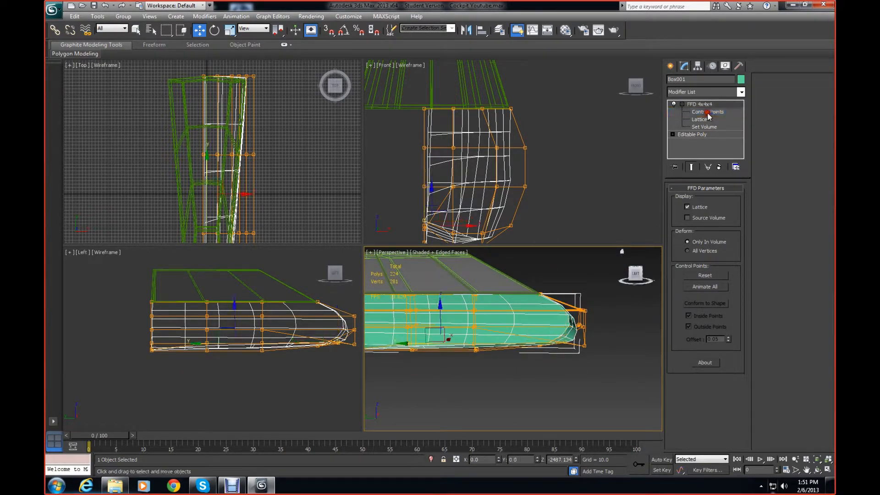
pyautogui.rightClick(708, 111)
pyautogui.click(737, 200)
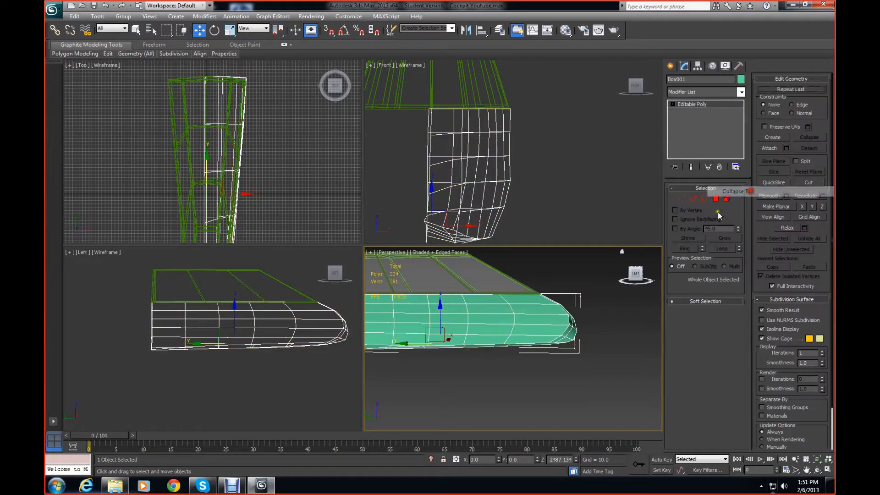
# - Mirror the half hull across the X axis with a Symmetry modifier and collapse it into the Editable Poly
pyautogui.moveTo(640, 279)
pyautogui.mouseDown()
pyautogui.moveTo(651, 290)
pyautogui.moveTo(639, 280)
pyautogui.mouseUp()
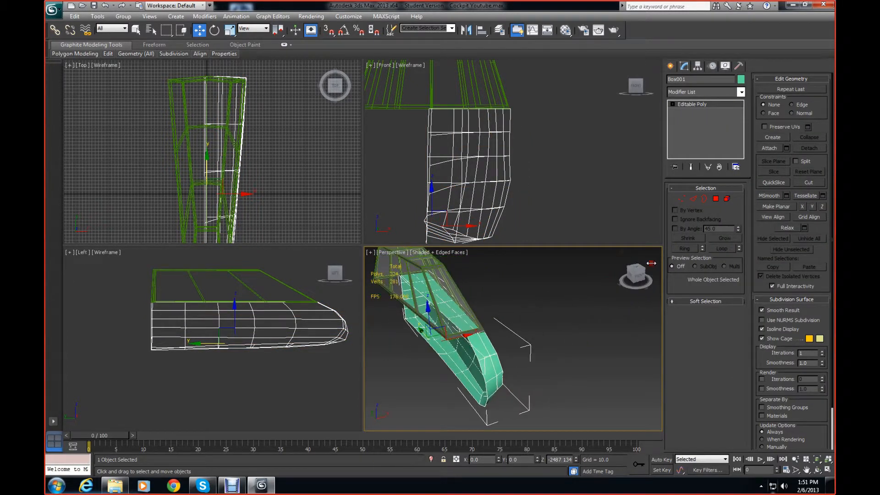
pyautogui.click(741, 92)
pyautogui.scroll(-5, 701, 275)
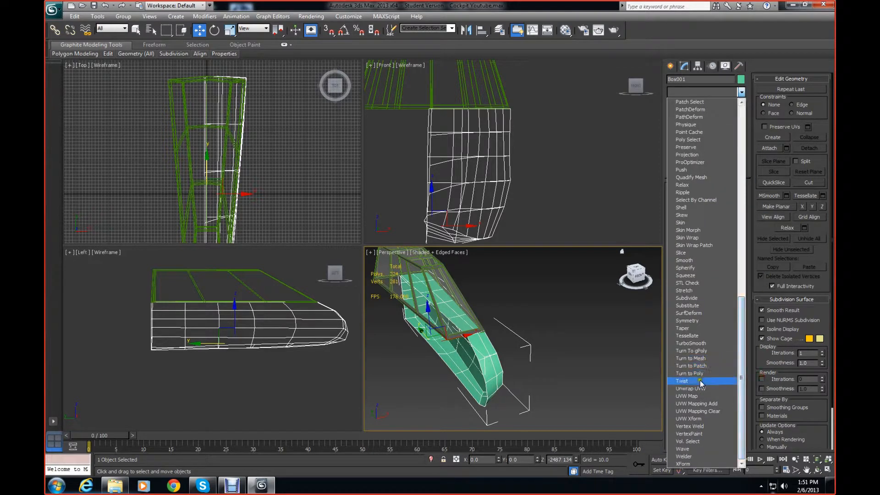
pyautogui.click(698, 322)
pyautogui.moveTo(633, 271)
pyautogui.mouseDown()
pyautogui.moveTo(621, 251)
pyautogui.moveTo(607, 440)
pyautogui.moveTo(589, 428)
pyautogui.moveTo(599, 423)
pyautogui.moveTo(624, 251)
pyautogui.moveTo(632, 276)
pyautogui.moveTo(579, 292)
pyautogui.moveTo(634, 271)
pyautogui.moveTo(635, 260)
pyautogui.mouseUp()
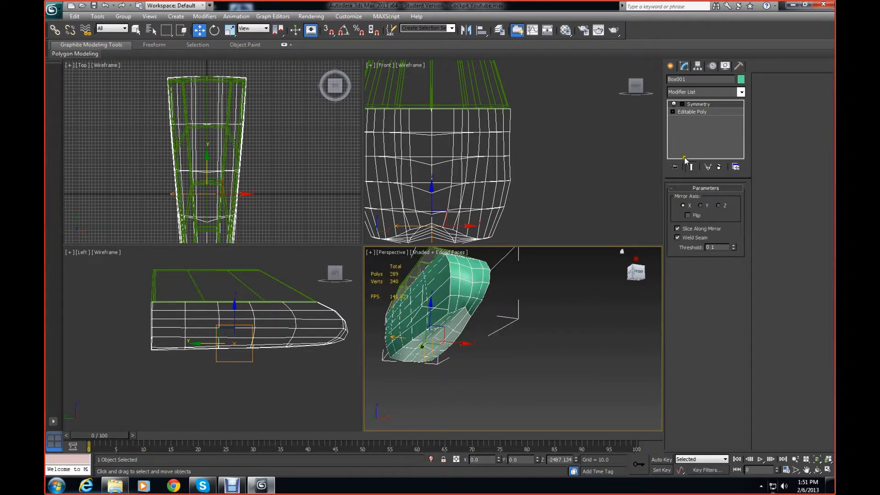
pyautogui.rightClick(702, 103)
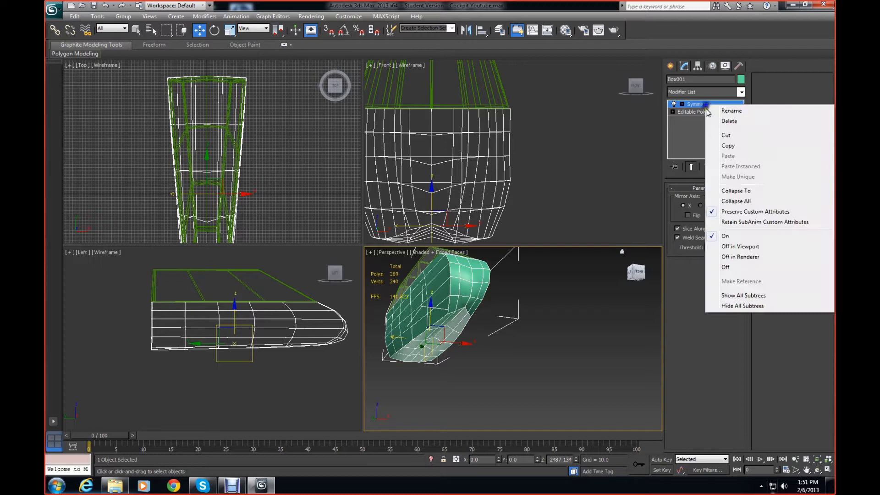
pyautogui.click(732, 191)
# - At the Vertex level, lower the bottom centreline vertex nearest the nose to about Z −2592 in the Left view
pyautogui.press('1')
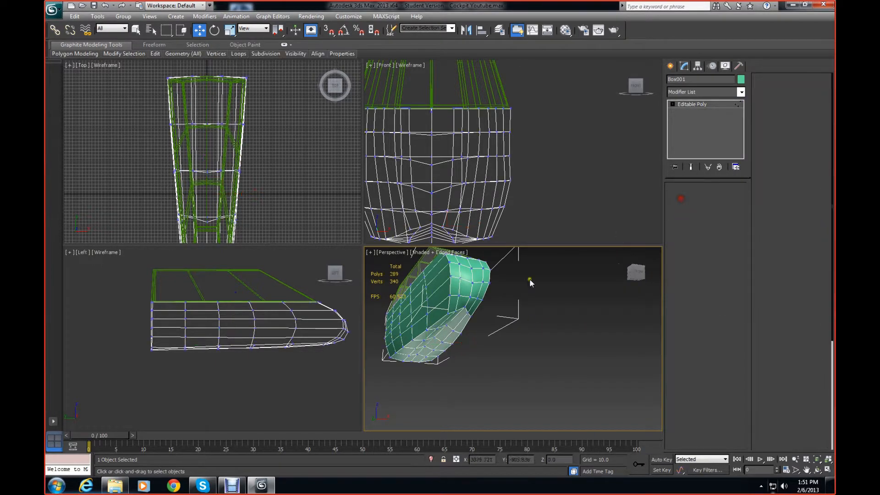
pyautogui.click(467, 311)
pyautogui.scroll(4, 305, 302)
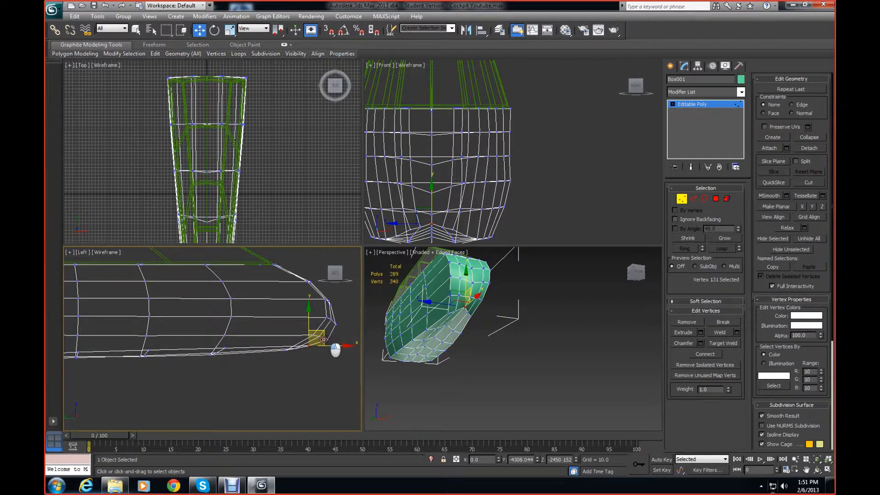
pyautogui.moveTo(324, 339); pyautogui.dragTo(325, 353)
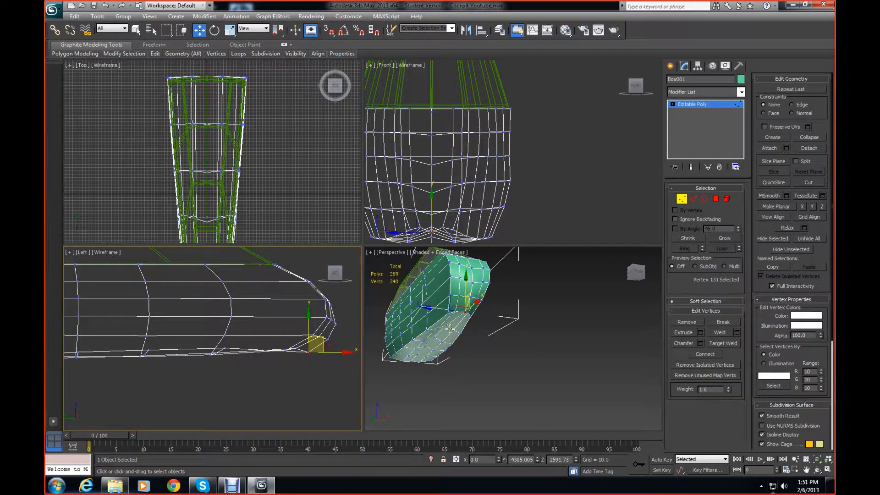
# - Lower the next two bottom centreline vertices behind it to about Z −2724 and −2684, and inspect the hull's underside
pyautogui.click(224, 311)
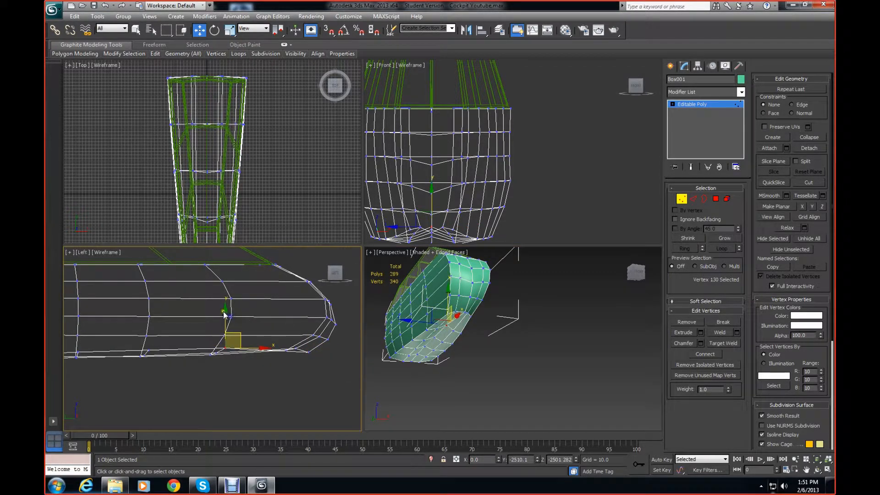
pyautogui.moveTo(224, 313); pyautogui.dragTo(225, 321)
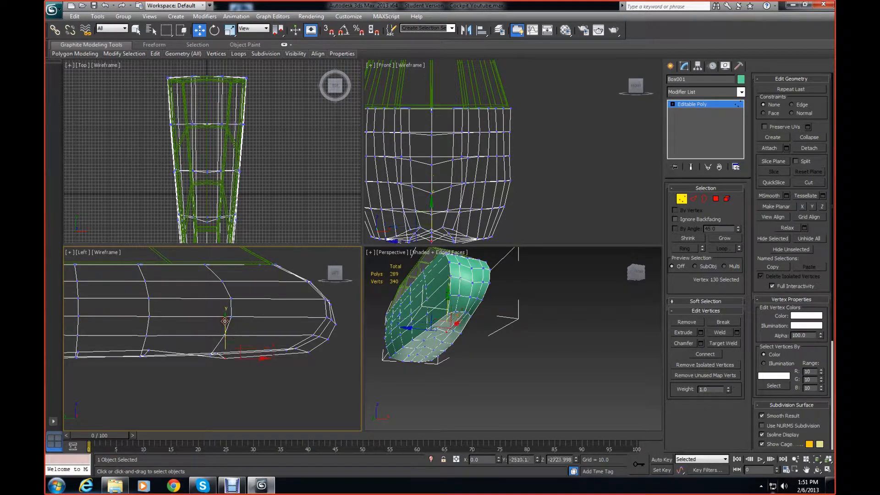
pyautogui.click(435, 338)
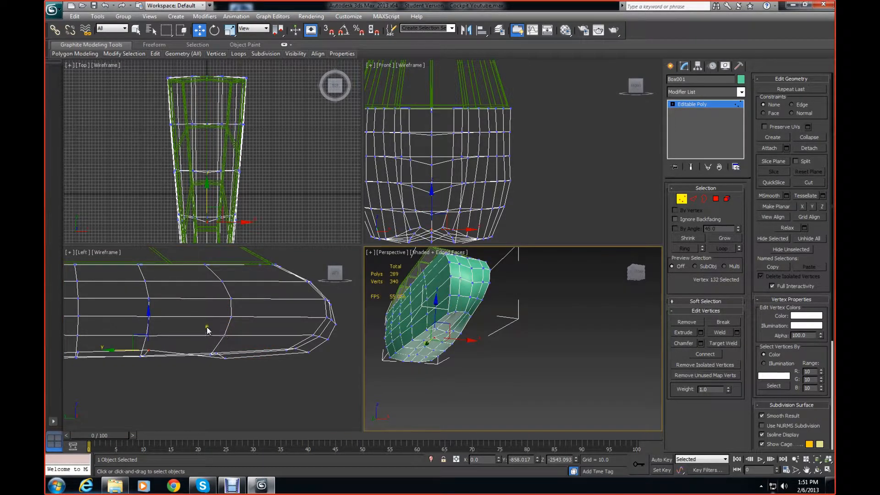
pyautogui.click(148, 317)
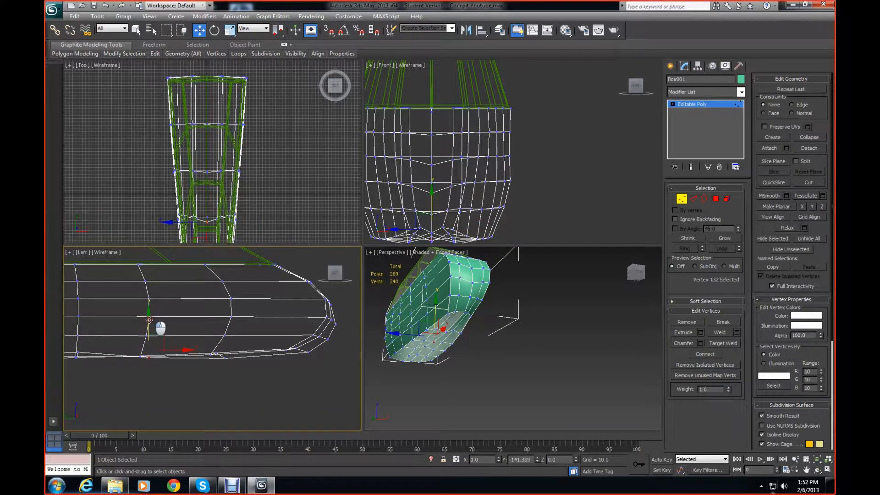
pyautogui.moveTo(523, 344); pyautogui.dragTo(510, 354, button='middle')
pyautogui.moveTo(634, 277); pyautogui.dragTo(619, 272)
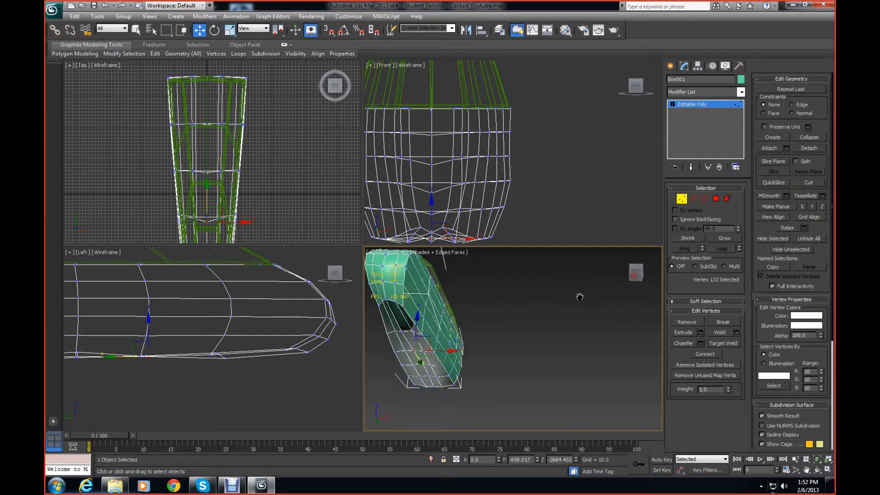
# - Lower the next two bottom centreline vertices toward the hull's rear in the Left view, the rearmost to about Z −2806
pyautogui.moveTo(579, 297); pyautogui.dragTo(620, 325, button='middle')
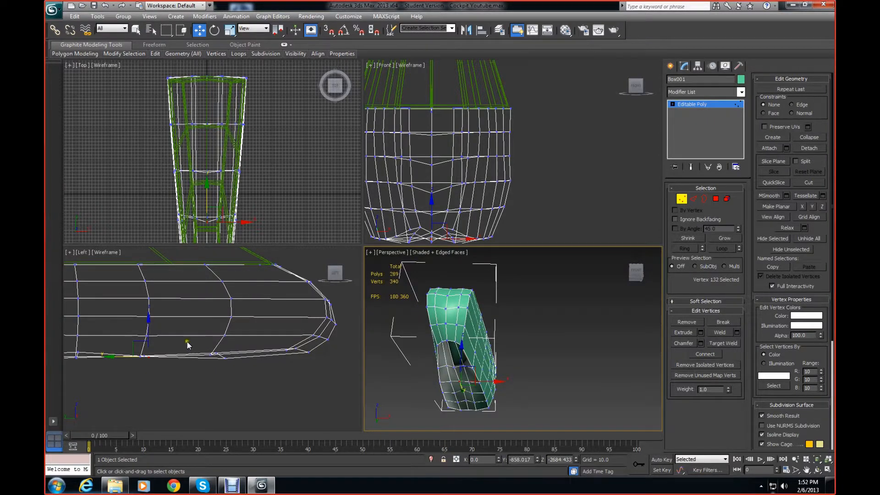
pyautogui.scroll(5, 226, 308)
pyautogui.moveTo(226, 308); pyautogui.dragTo(245, 306, button='middle')
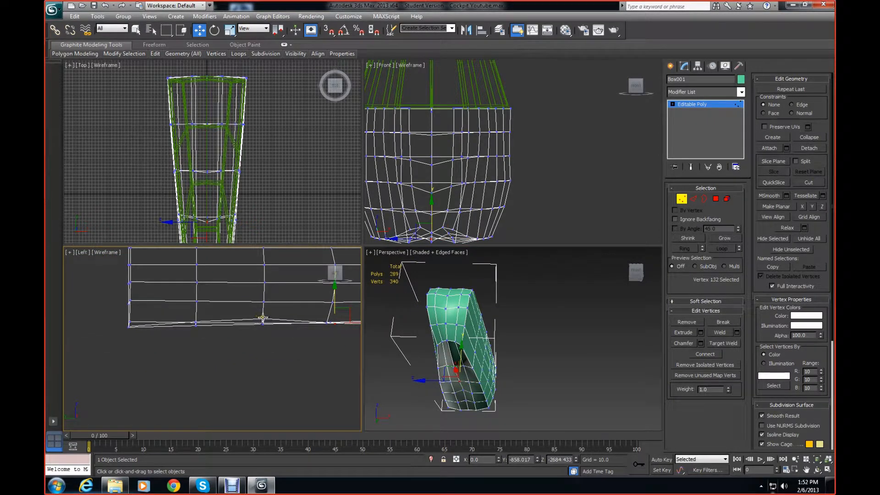
pyautogui.click(262, 317)
pyautogui.moveTo(265, 280); pyautogui.dragTo(264, 288)
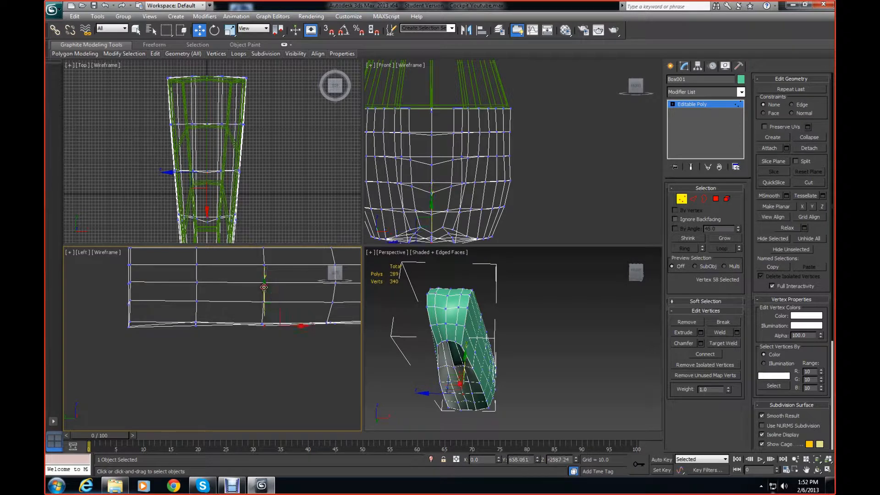
pyautogui.click(465, 402)
pyautogui.moveTo(195, 283); pyautogui.dragTo(196, 290)
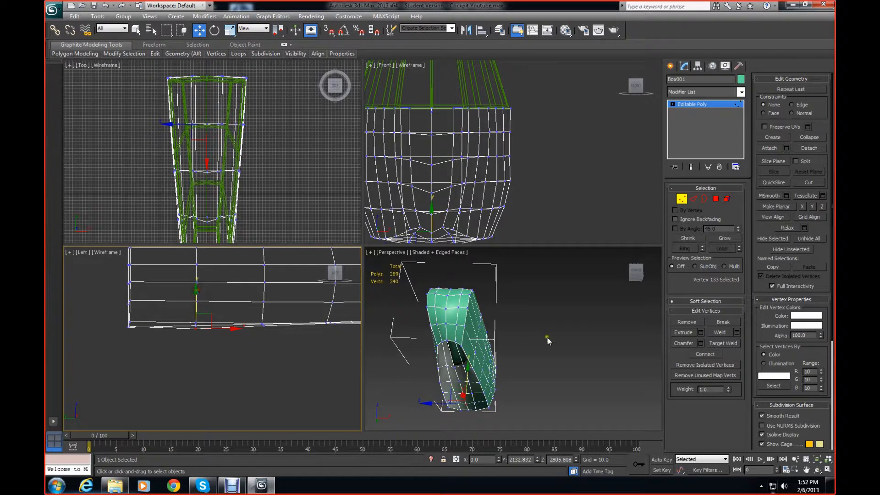
# - Select the outer pair of underside vertices behind the nose and raise them to about Z −2392 in the Left view
pyautogui.scroll(5, 548, 341)
pyautogui.moveTo(568, 334); pyautogui.dragTo(607, 315, button='middle')
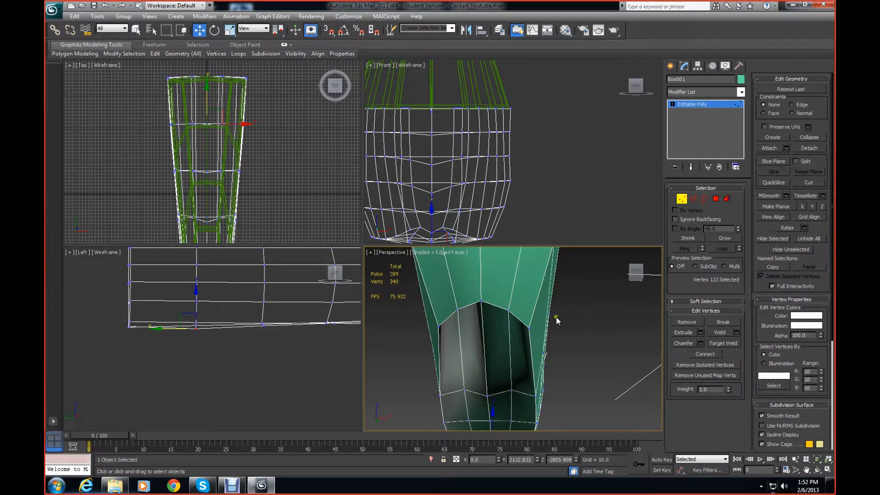
pyautogui.click(529, 328)
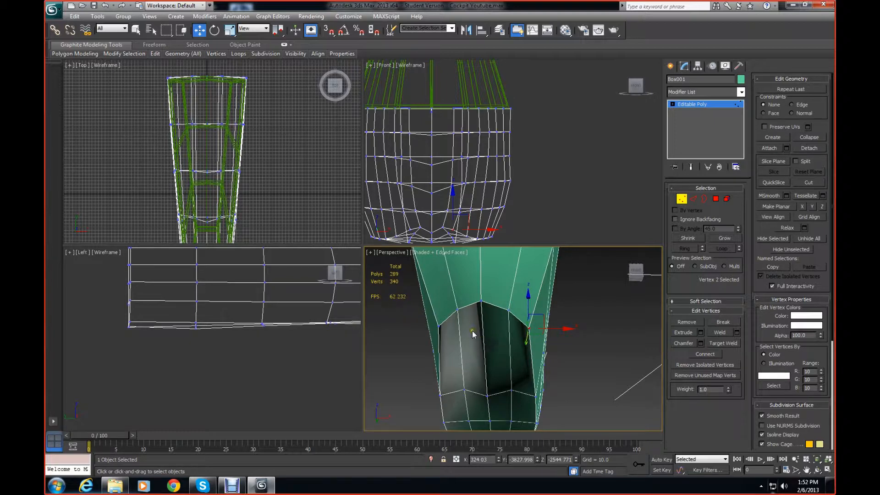
pyautogui.keyDown('ctrl'); pyautogui.click(437, 326); pyautogui.keyUp('ctrl')
pyautogui.moveTo(320, 355); pyautogui.dragTo(114, 359, button='middle')
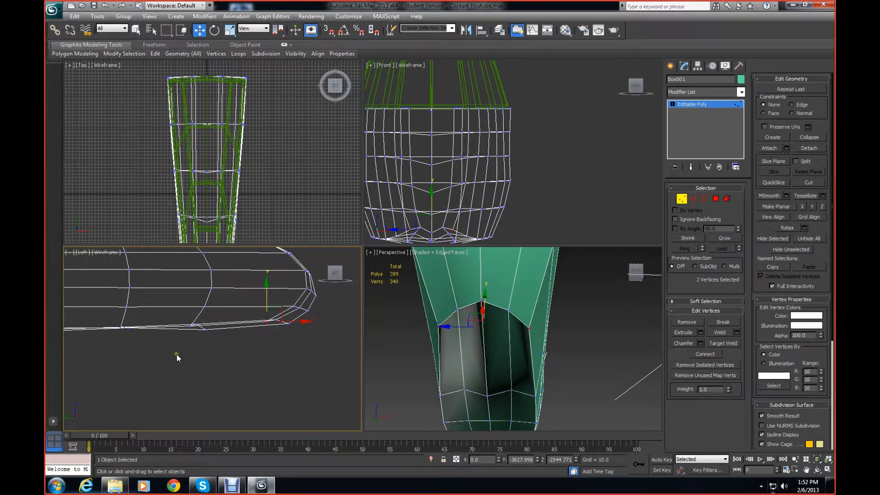
pyautogui.moveTo(177, 353); pyautogui.dragTo(117, 379, button='middle')
pyautogui.rightClick(190, 338)
pyautogui.click(243, 331)
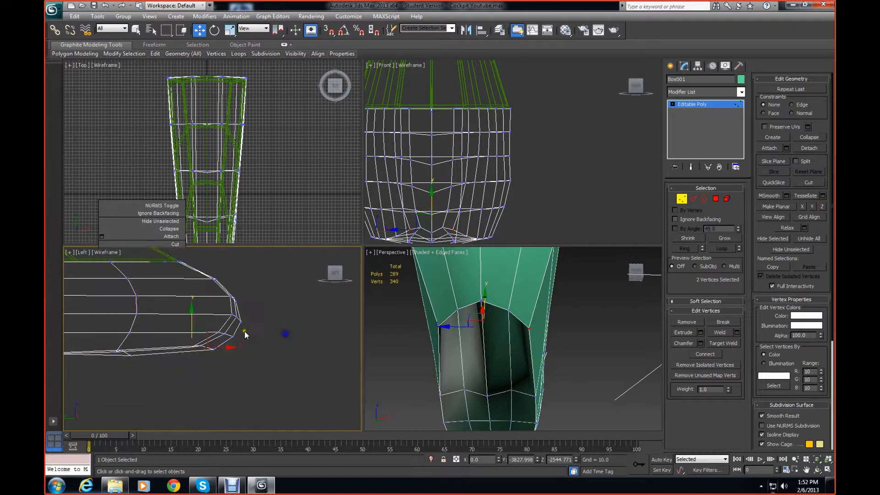
pyautogui.moveTo(191, 311); pyautogui.dragTo(192, 297)
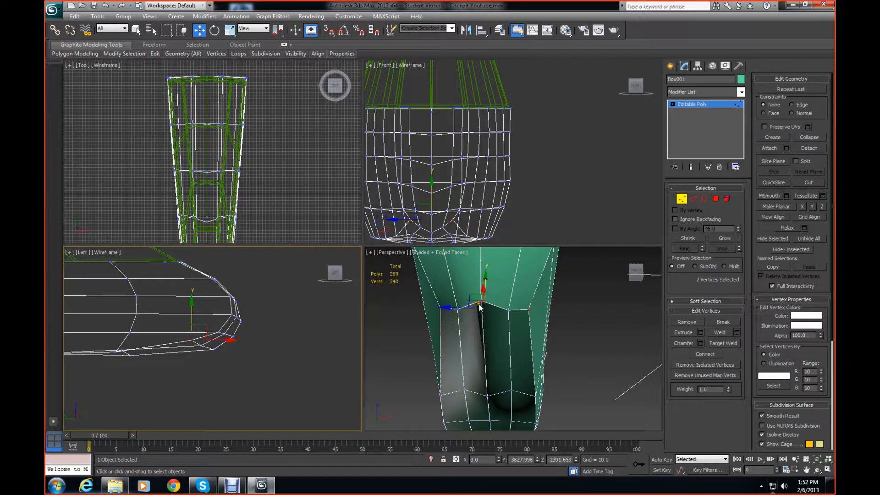
# - Select the inner pair of underside vertices on either side of the nose centreline and raise them slightly in the Left view
pyautogui.click(460, 310)
pyautogui.click(507, 310)
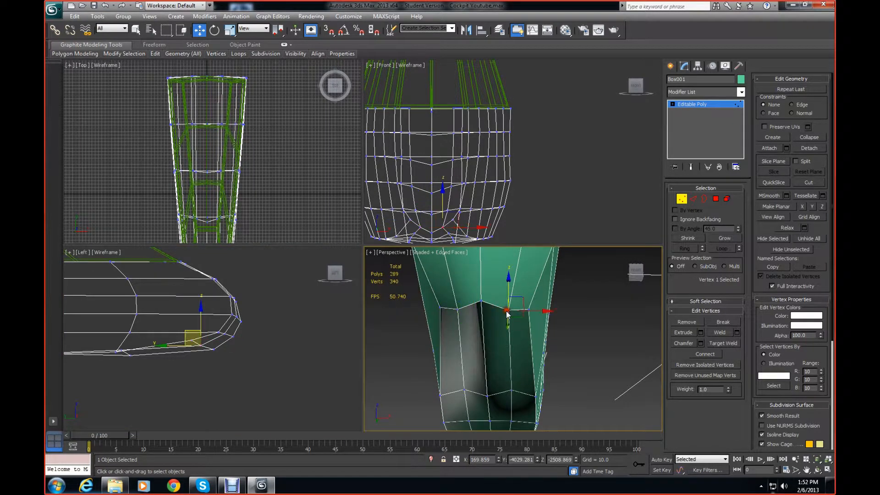
pyautogui.click(232, 324)
pyautogui.moveTo(201, 313)
pyautogui.mouseDown()
pyautogui.moveTo(212, 318)
pyautogui.moveTo(201, 308)
pyautogui.mouseUp()
pyautogui.hotkey('ctrl', 'z')
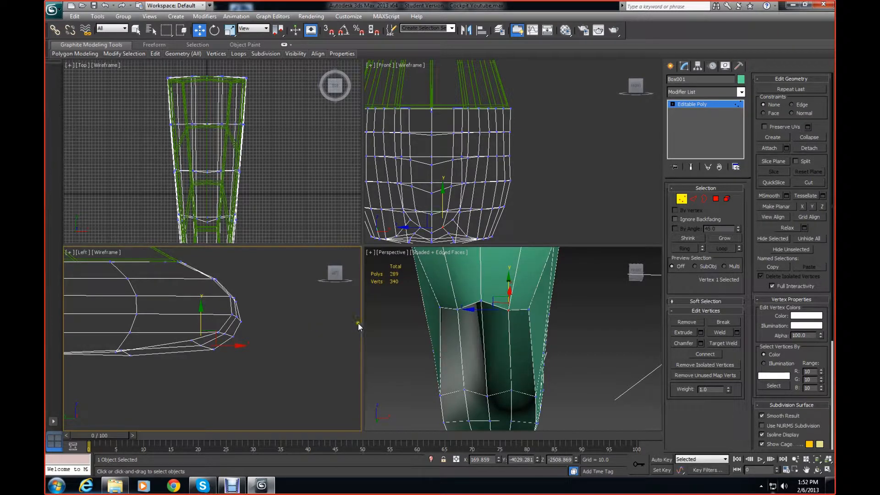
pyautogui.keyDown('ctrl'); pyautogui.click(458, 310); pyautogui.keyUp('ctrl')
pyautogui.rightClick(214, 317)
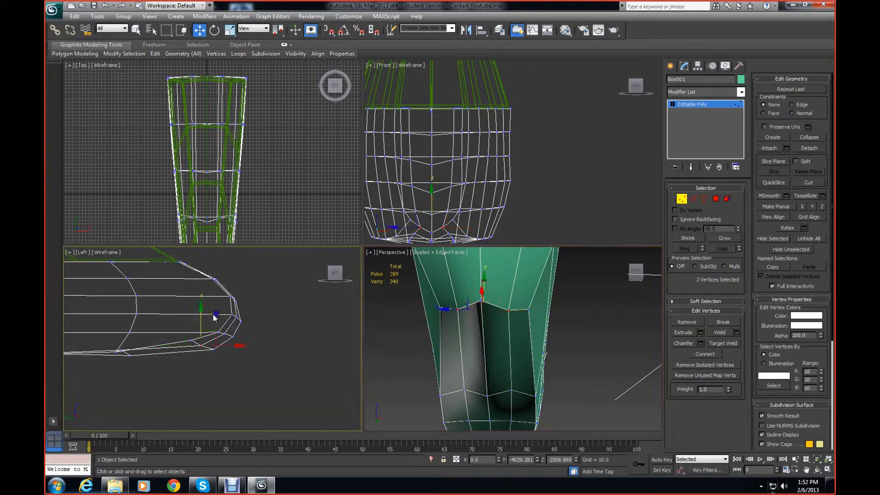
pyautogui.moveTo(199, 309); pyautogui.dragTo(201, 304)
# - Reselect the outer pair of underside vertices behind the nose and raise them further to about Z −2280
pyautogui.click(440, 308)
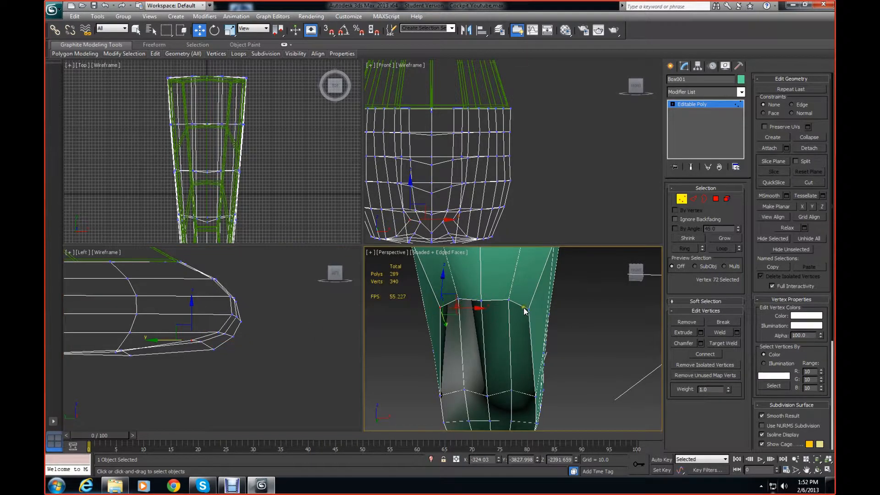
pyautogui.keyDown('ctrl'); pyautogui.click(529, 307); pyautogui.keyUp('ctrl')
pyautogui.rightClick(221, 321)
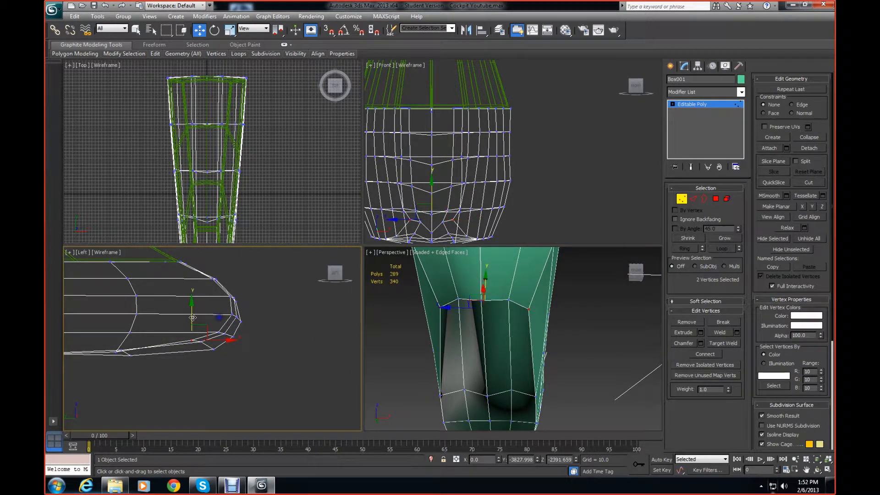
pyautogui.moveTo(191, 306); pyautogui.dragTo(190, 300)
pyautogui.click(257, 333)
# - Raise the bottom centreline vertex just behind the nose edge to about Z −2347 in the Left view
pyautogui.moveTo(501, 341); pyautogui.dragTo(518, 319, button='middle')
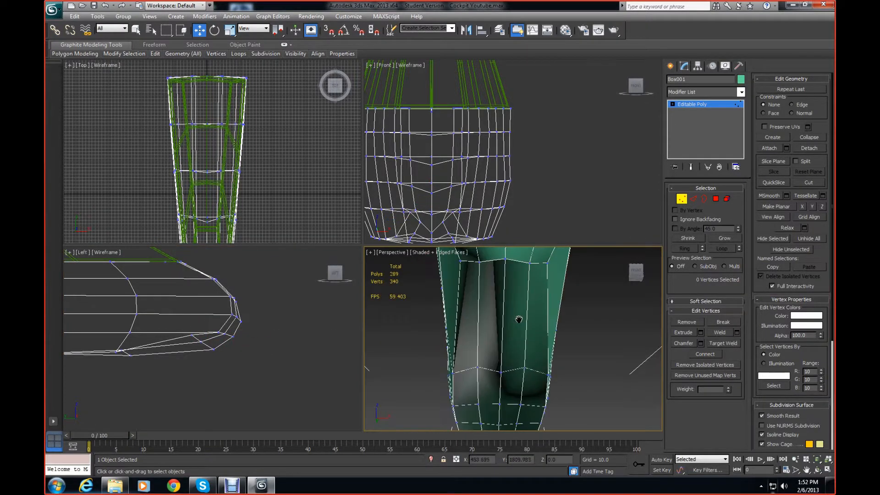
pyautogui.moveTo(636, 278); pyautogui.dragTo(605, 409)
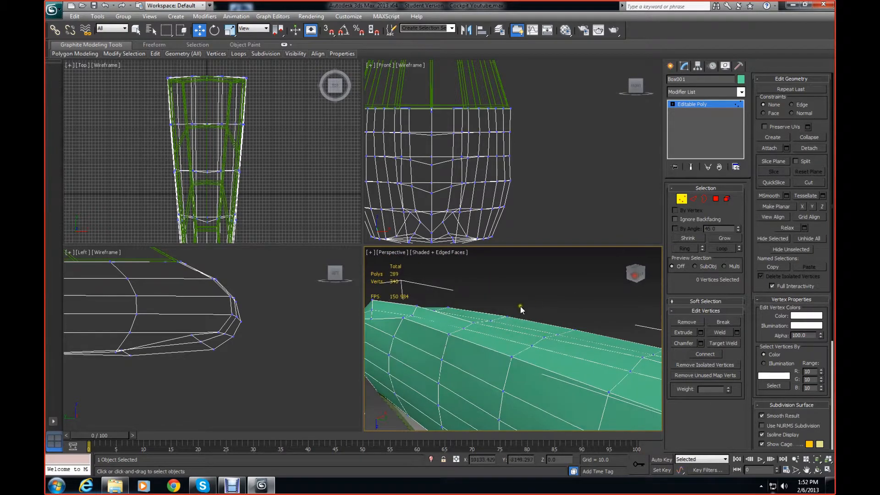
pyautogui.moveTo(521, 308); pyautogui.dragTo(600, 323, button='middle')
pyautogui.moveTo(638, 281); pyautogui.dragTo(613, 278)
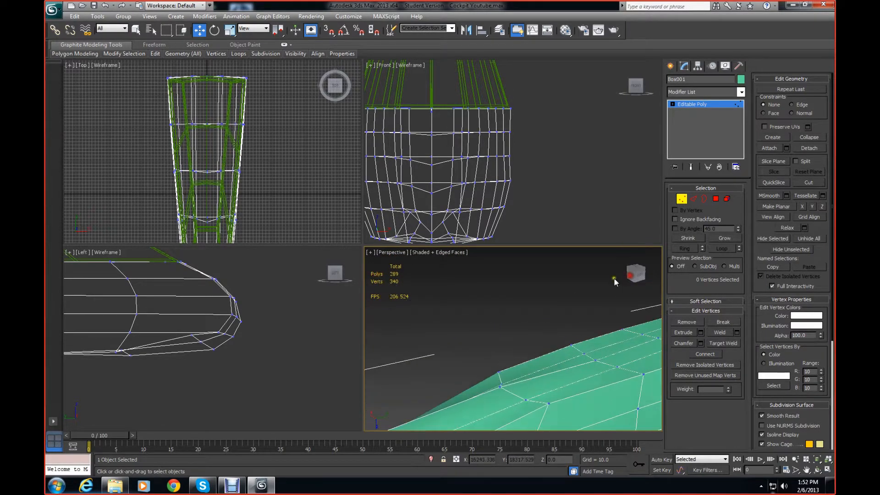
pyautogui.moveTo(552, 293); pyautogui.dragTo(620, 264, button='middle')
pyautogui.moveTo(498, 376); pyautogui.dragTo(509, 328, button='middle')
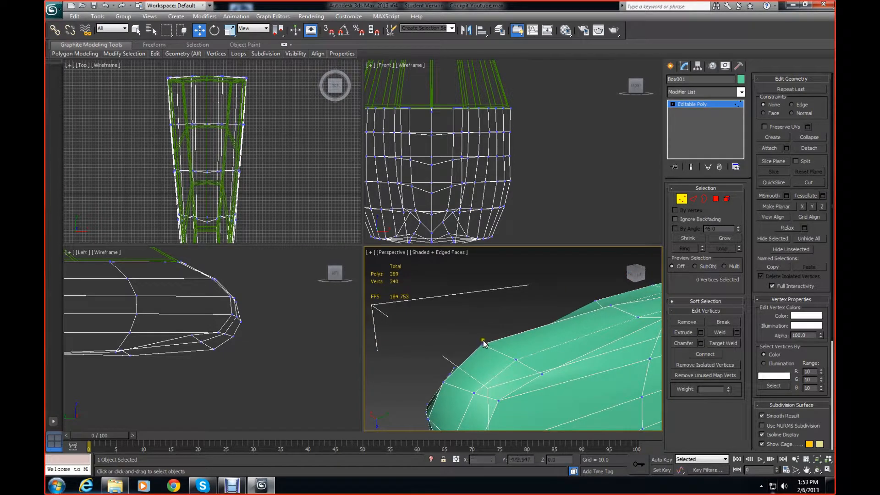
pyautogui.click(482, 345)
pyautogui.rightClick(220, 353)
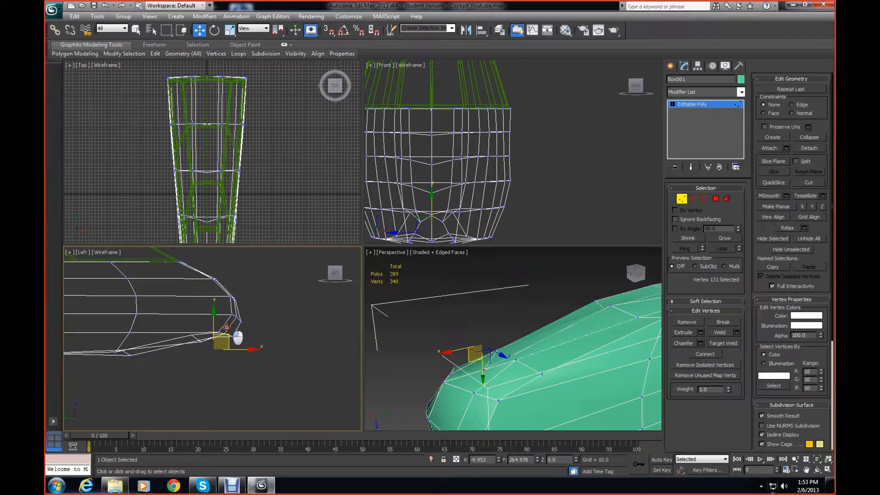
pyautogui.moveTo(227, 327); pyautogui.dragTo(226, 328)
# - Move the foremost lower centreline vertex of the nose back to about Y −4567 in the Top view
pyautogui.click(456, 388)
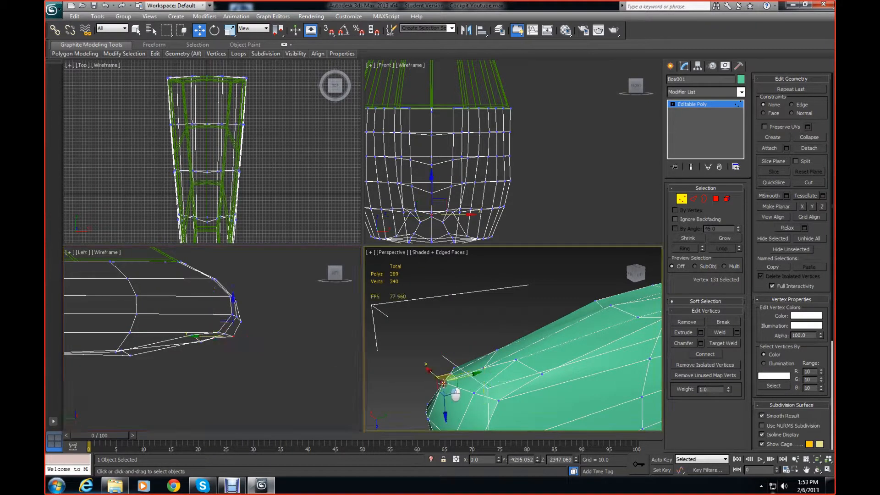
pyautogui.scroll(-5, 303, 147)
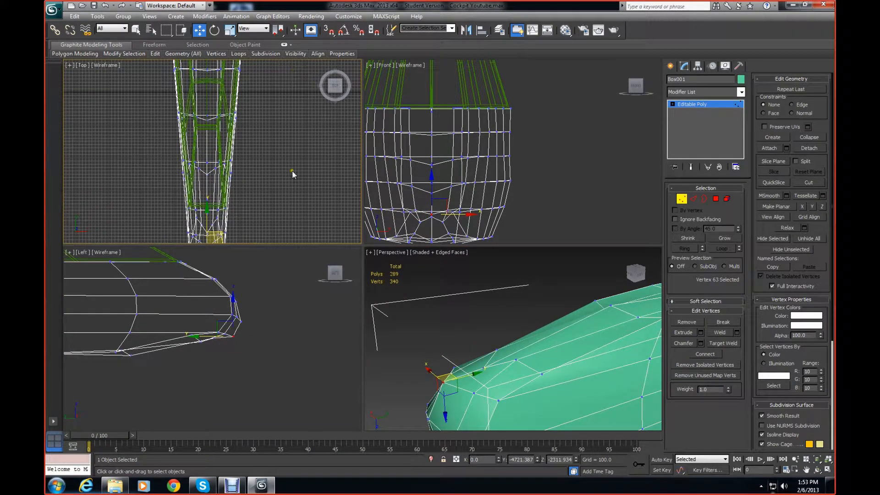
pyautogui.scroll(2, 276, 105)
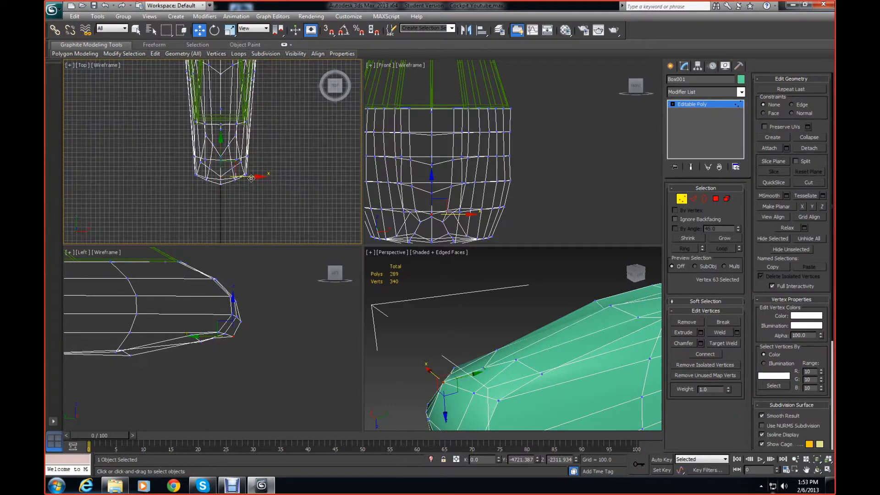
pyautogui.rightClick(226, 150)
pyautogui.click(111, 189)
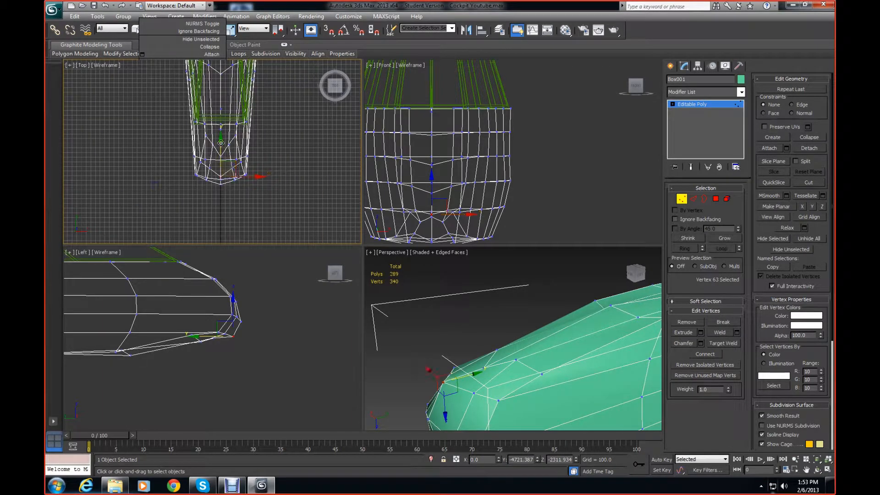
pyautogui.moveTo(221, 141); pyautogui.dragTo(446, 253)
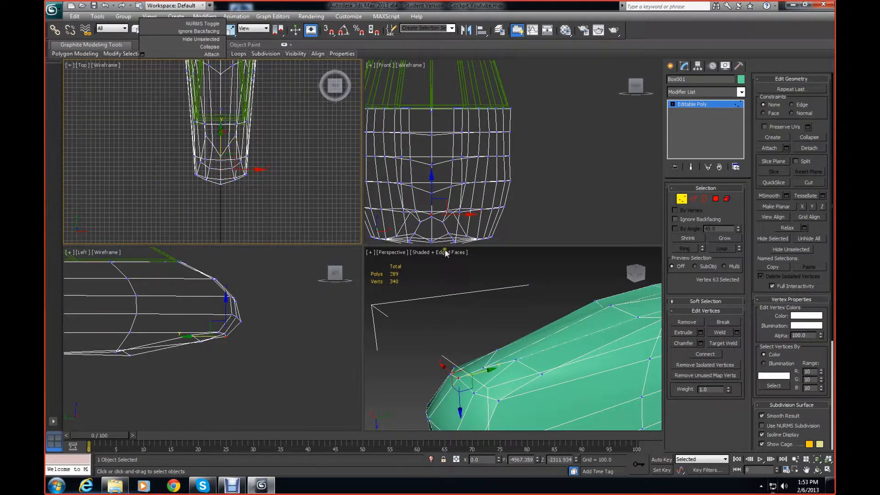
# - Move the next bottom centreline vertex farther back along Y in the Top view to even out the nose rows
pyautogui.click(483, 367)
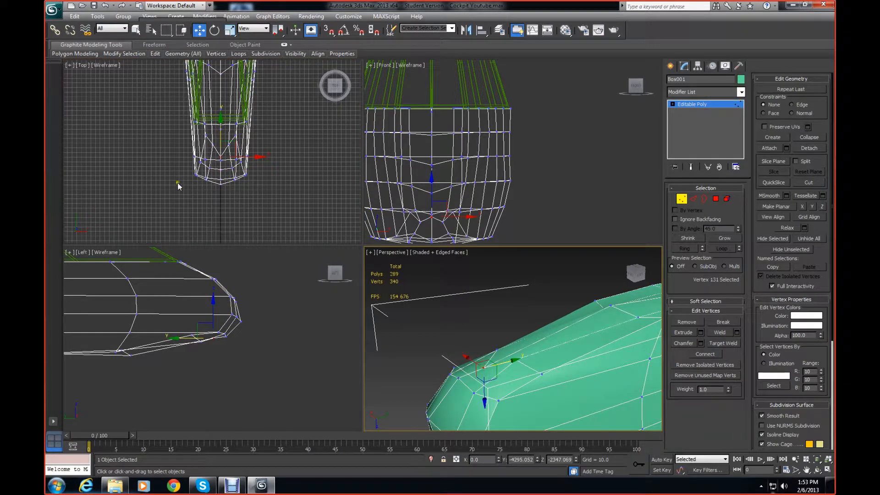
pyautogui.click(247, 158)
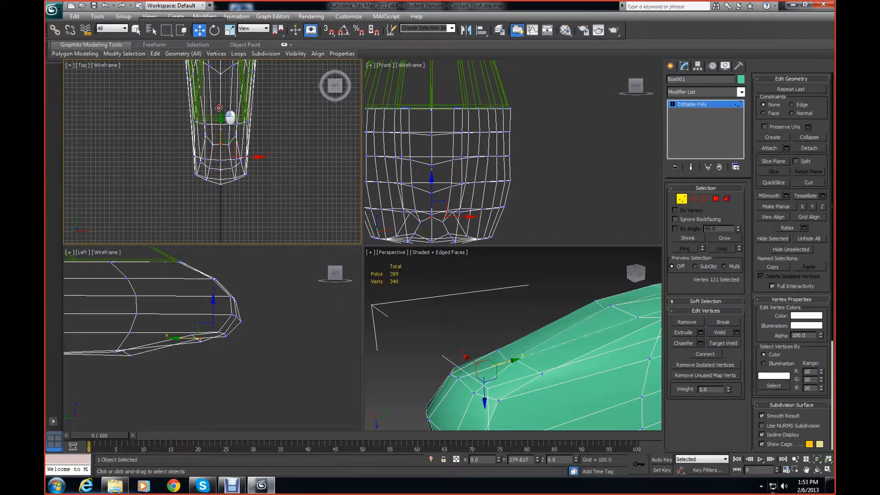
pyautogui.moveTo(219, 110); pyautogui.dragTo(219, 110)
pyautogui.click(283, 175)
# - Select the outer pair of underside vertices behind the nose and scale them apart along X in the Top view
pyautogui.moveTo(448, 290); pyautogui.dragTo(433, 290, button='middle')
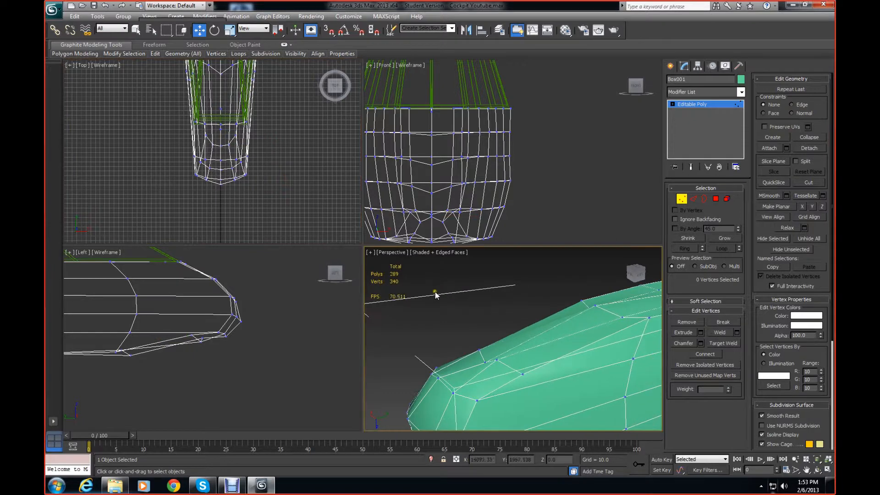
pyautogui.moveTo(632, 275); pyautogui.dragTo(636, 276)
pyautogui.moveTo(633, 290); pyautogui.dragTo(612, 310, button='middle')
pyautogui.moveTo(638, 277)
pyautogui.mouseDown()
pyautogui.moveTo(646, 281)
pyautogui.moveTo(633, 272)
pyautogui.mouseUp()
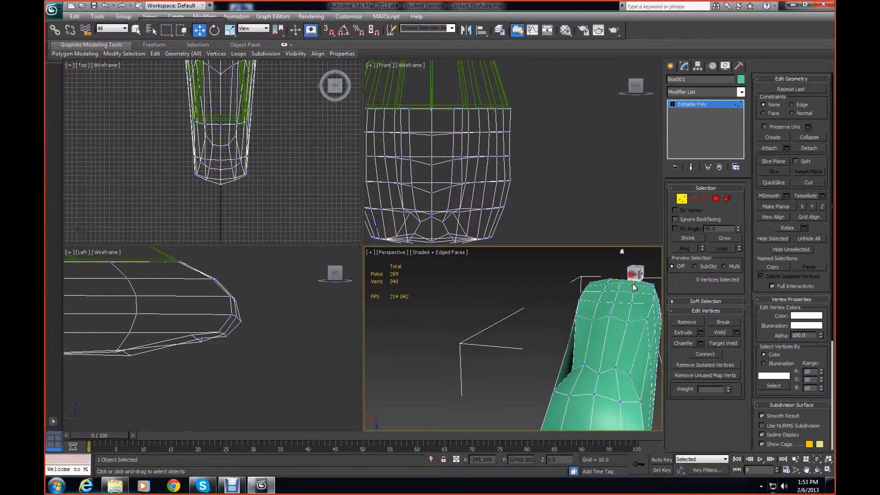
pyautogui.click(628, 375)
pyautogui.click(586, 367)
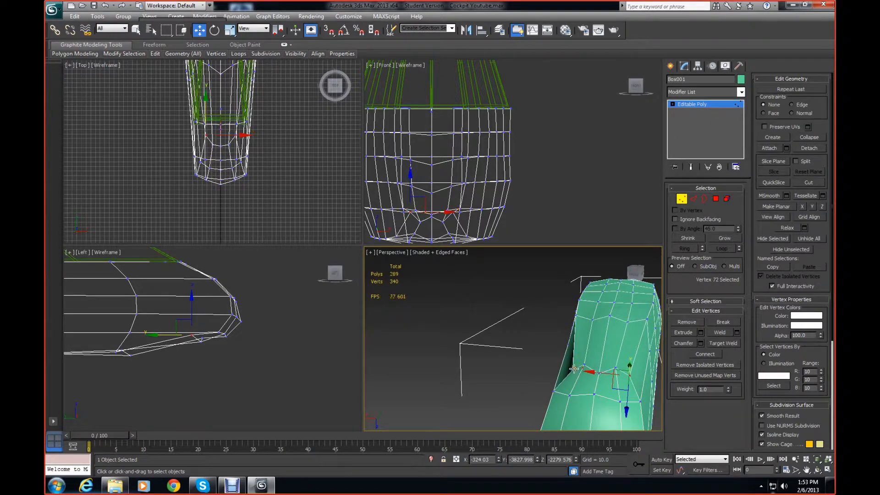
pyautogui.keyDown('ctrl'); pyautogui.click(573, 369); pyautogui.keyUp('ctrl')
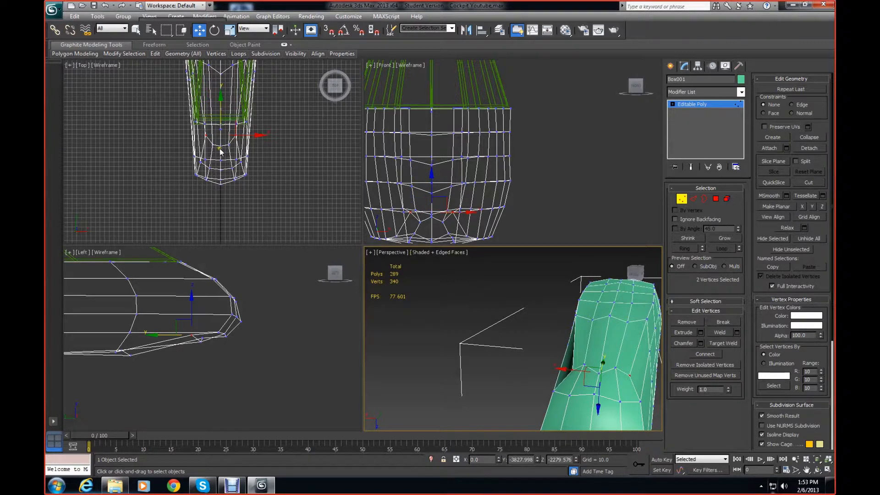
pyautogui.click(230, 30)
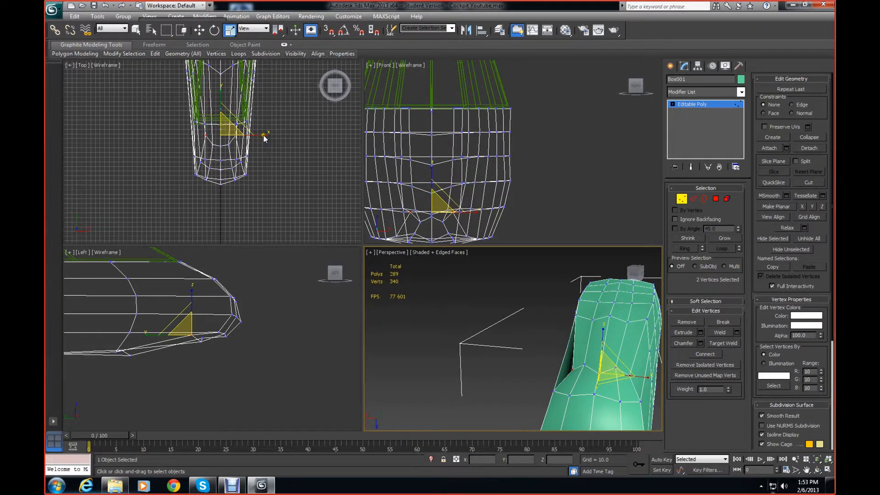
pyautogui.click(263, 135)
pyautogui.moveTo(265, 136); pyautogui.dragTo(277, 134)
pyautogui.click(304, 200)
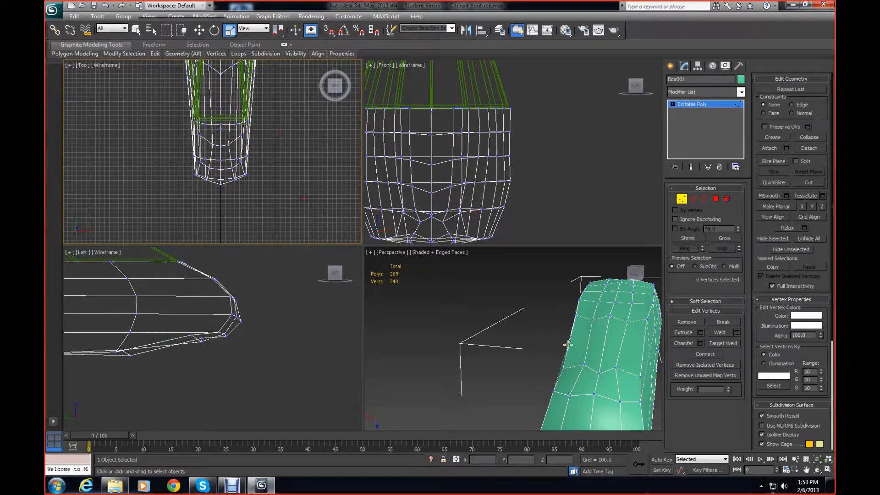
pyautogui.click(614, 369)
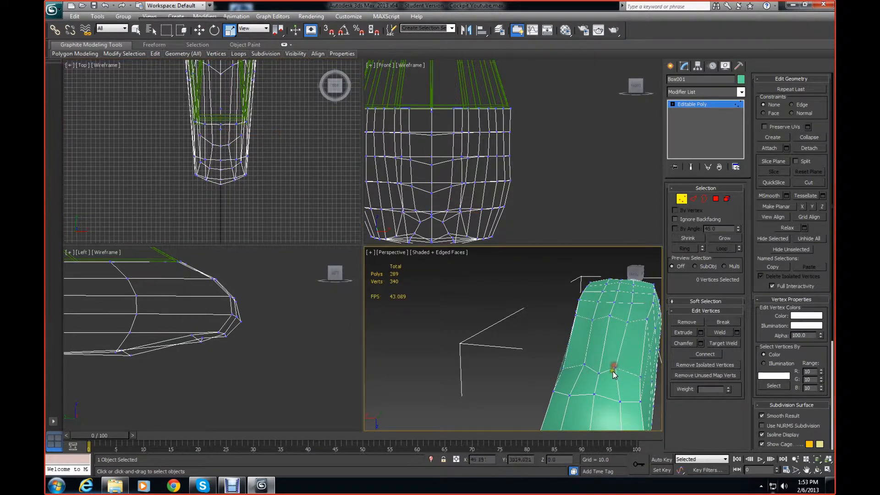
pyautogui.keyDown('ctrl'); pyautogui.click(585, 365); pyautogui.keyUp('ctrl')
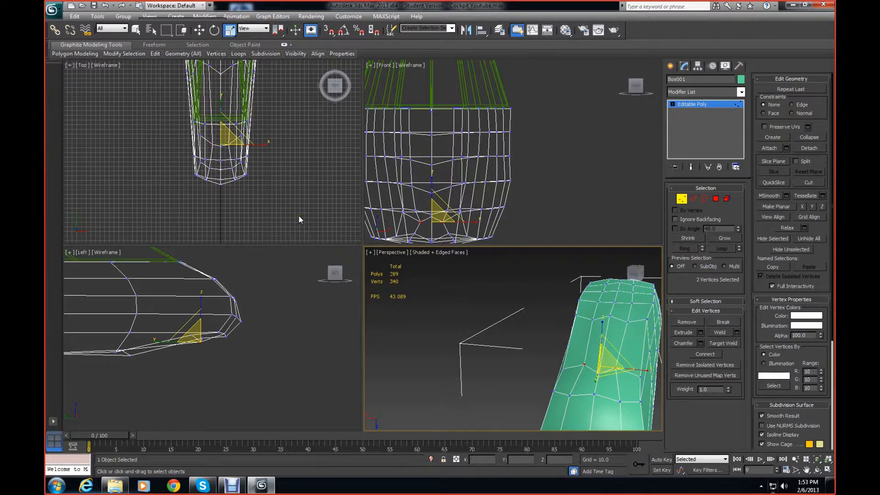
pyautogui.keyDown('alt'); pyautogui.moveTo(481, 354); pyautogui.dragTo(491, 337, button='middle'); pyautogui.keyUp('alt')
pyautogui.click(637, 273)
pyautogui.moveTo(637, 274); pyautogui.dragTo(388, 287)
pyautogui.keyDown('alt'); pyautogui.moveTo(590, 293); pyautogui.dragTo(516, 358, button='middle'); pyautogui.keyUp('alt')
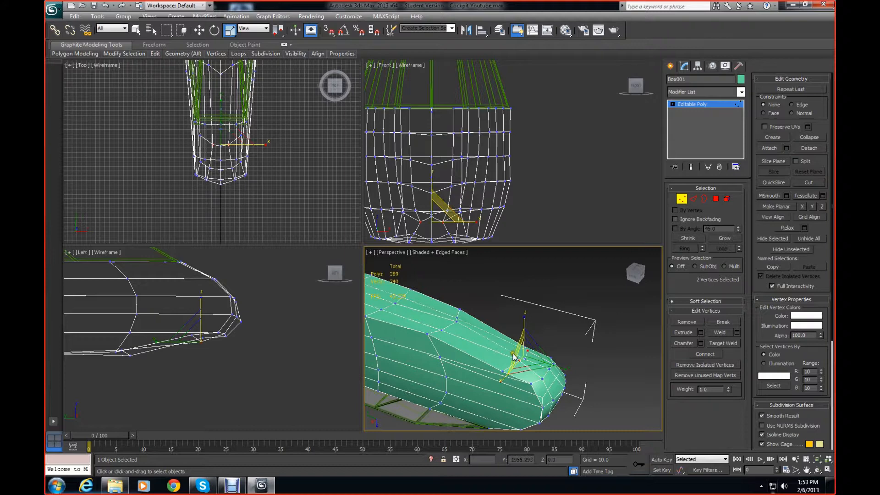
# - Move the bottom centreline vertex at the hull's underside bend to about Z −2580 and back to about Y −2326 in the Left view
pyautogui.click(456, 321)
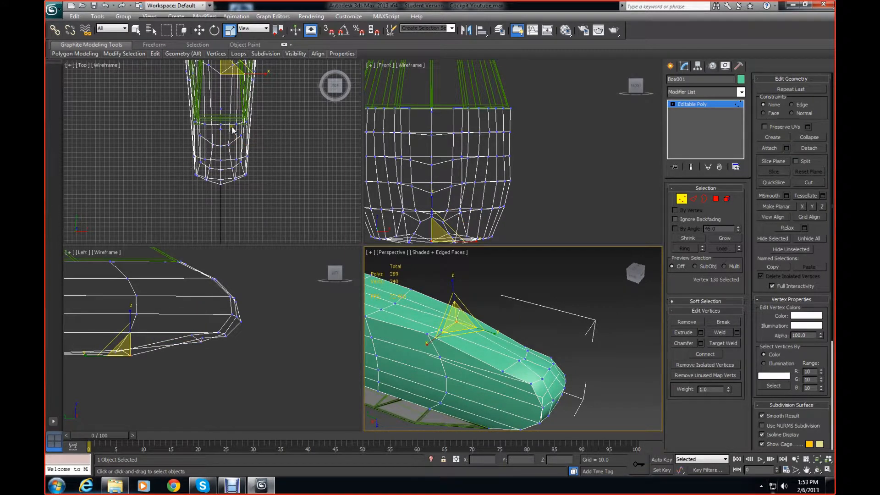
pyautogui.press('w')
pyautogui.moveTo(187, 304); pyautogui.dragTo(299, 334, button='middle')
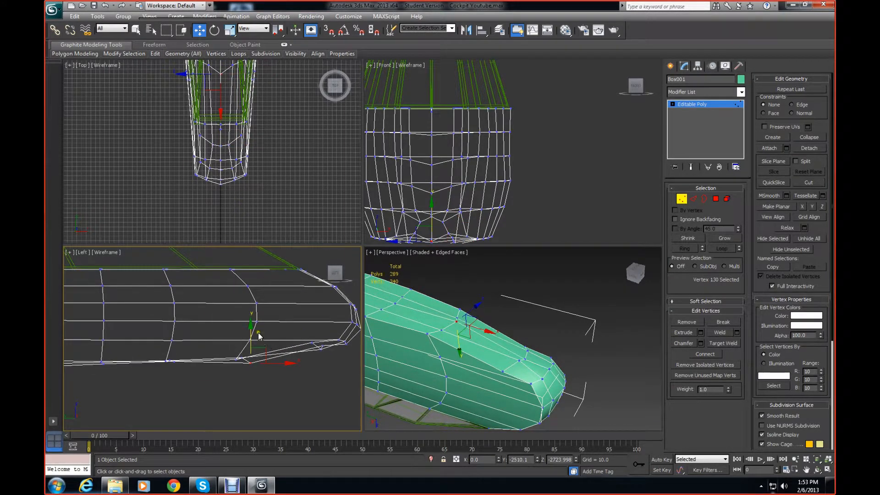
pyautogui.moveTo(251, 327); pyautogui.dragTo(250, 321)
pyautogui.rightClick(307, 359)
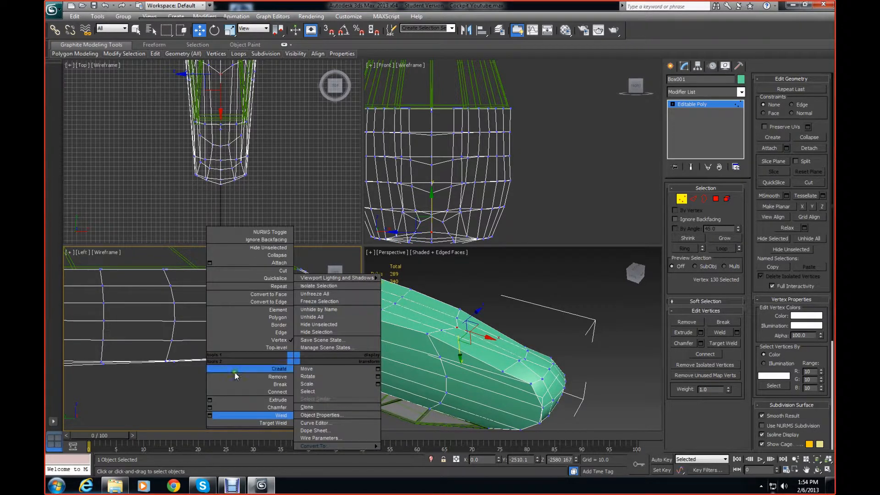
pyautogui.moveTo(286, 357); pyautogui.dragTo(275, 355)
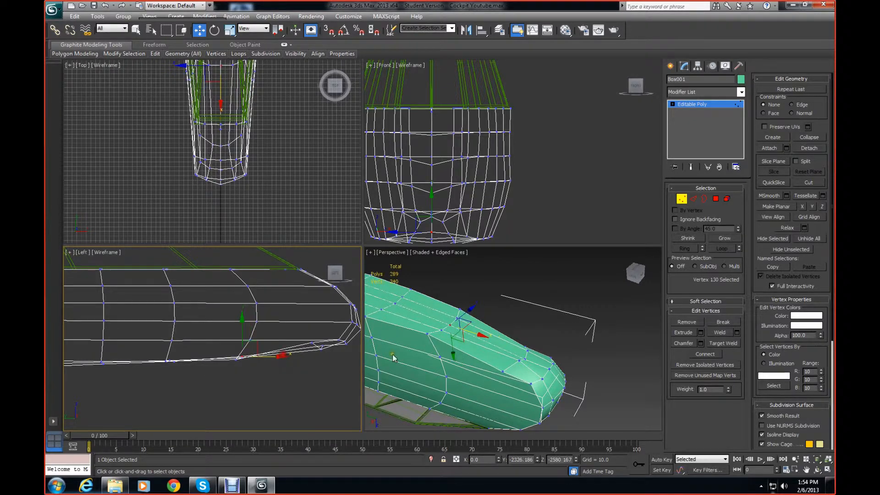
# - Select the pair of underside vertices flanking the centreline behind the nose and raise them to about Z −2325 in the Left view
pyautogui.click(519, 362)
pyautogui.keyDown('ctrl'); pyautogui.click(529, 352); pyautogui.keyUp('ctrl')
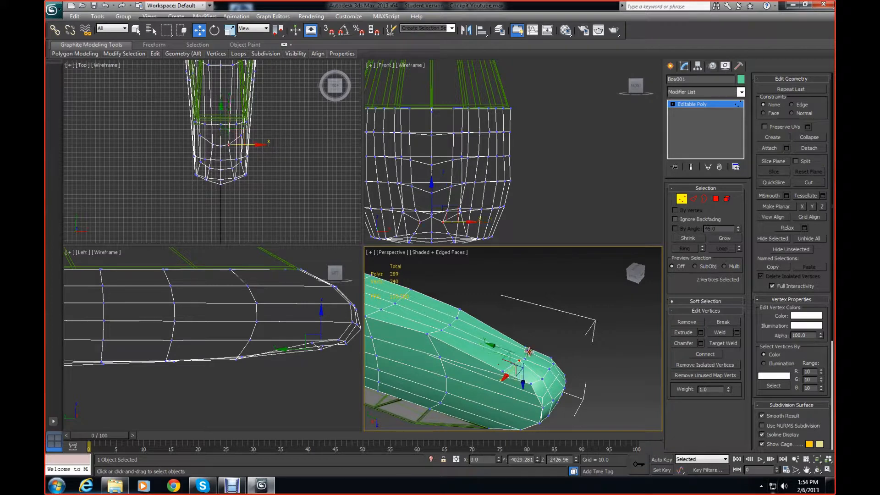
pyautogui.rightClick(307, 364)
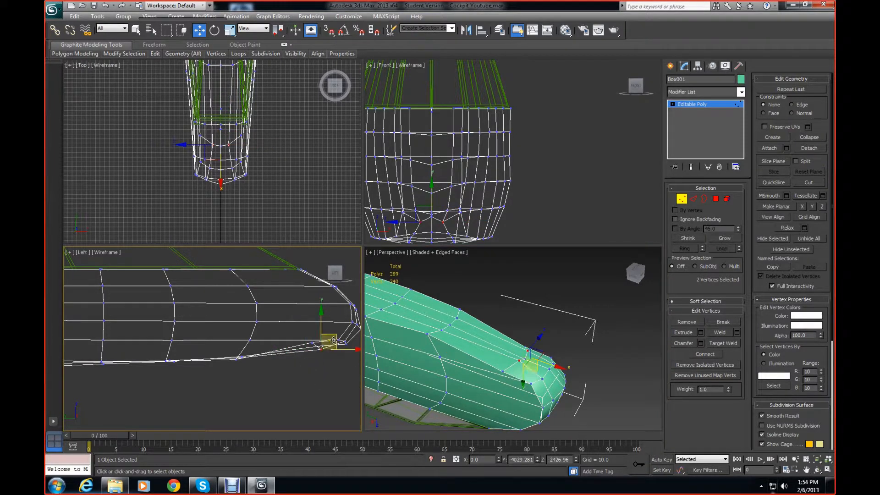
pyautogui.moveTo(320, 314); pyautogui.dragTo(321, 309)
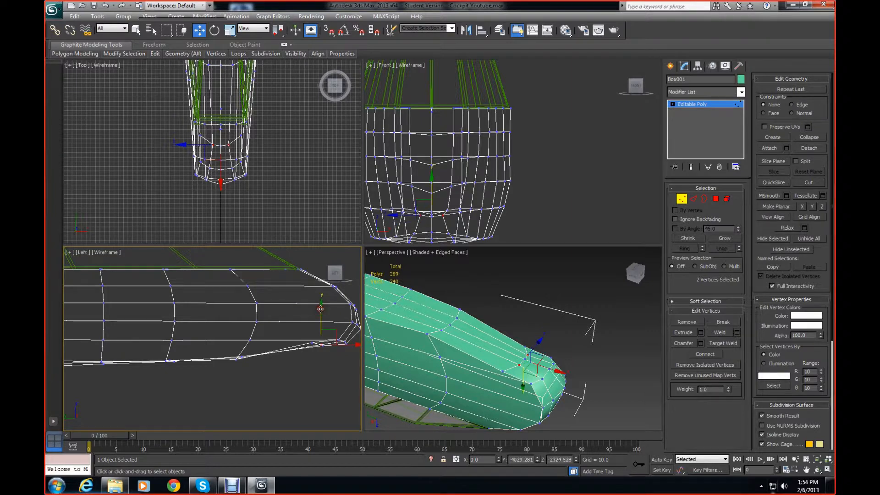
# - Select the eight polygons forming the flat underside behind the hull's nose edge
pyautogui.click(562, 306)
pyautogui.moveTo(641, 280)
pyautogui.mouseDown()
pyautogui.moveTo(603, 261)
pyautogui.moveTo(637, 269)
pyautogui.moveTo(648, 291)
pyautogui.mouseUp()
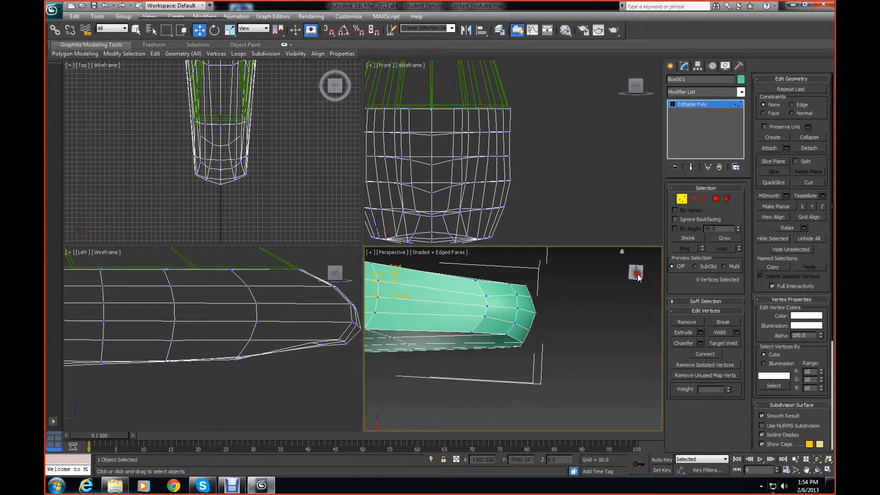
pyautogui.click(714, 200)
pyautogui.click(454, 287)
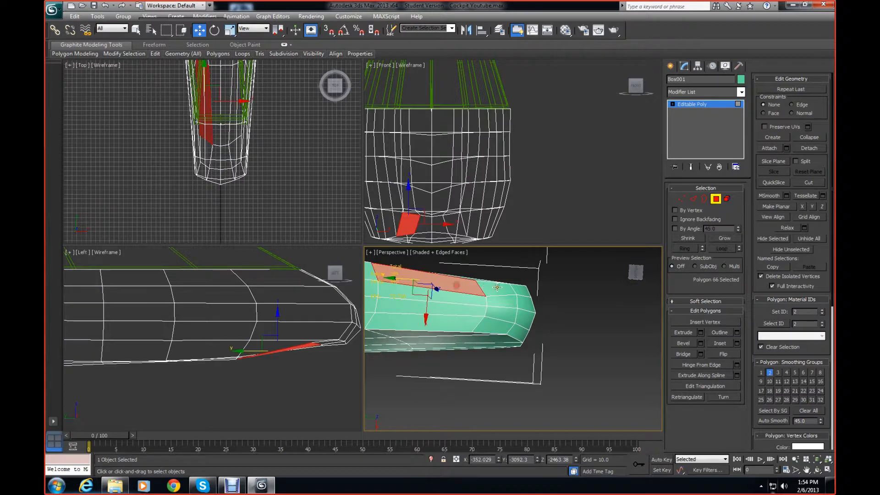
pyautogui.keyDown('ctrl'); pyautogui.click(500, 288); pyautogui.keyUp('ctrl')
pyautogui.keyDown('ctrl'); pyautogui.click(511, 301); pyautogui.keyUp('ctrl')
pyautogui.keyDown('ctrl'); pyautogui.click(508, 314); pyautogui.keyUp('ctrl')
pyautogui.keyDown('ctrl'); pyautogui.click(494, 324); pyautogui.keyUp('ctrl')
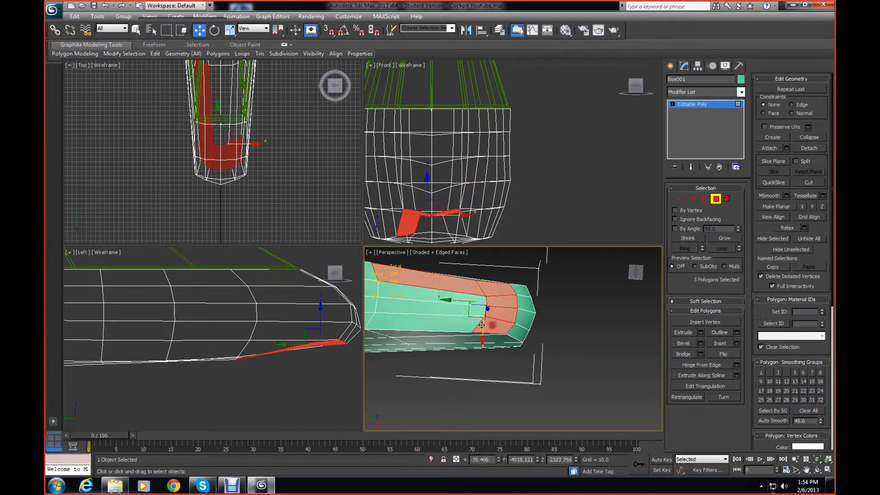
pyautogui.keyDown('ctrl'); pyautogui.click(468, 325); pyautogui.keyUp('ctrl')
pyautogui.keyDown('ctrl'); pyautogui.click(460, 312); pyautogui.keyUp('ctrl')
pyautogui.keyDown('alt'); pyautogui.click(460, 311); pyautogui.keyUp('alt')
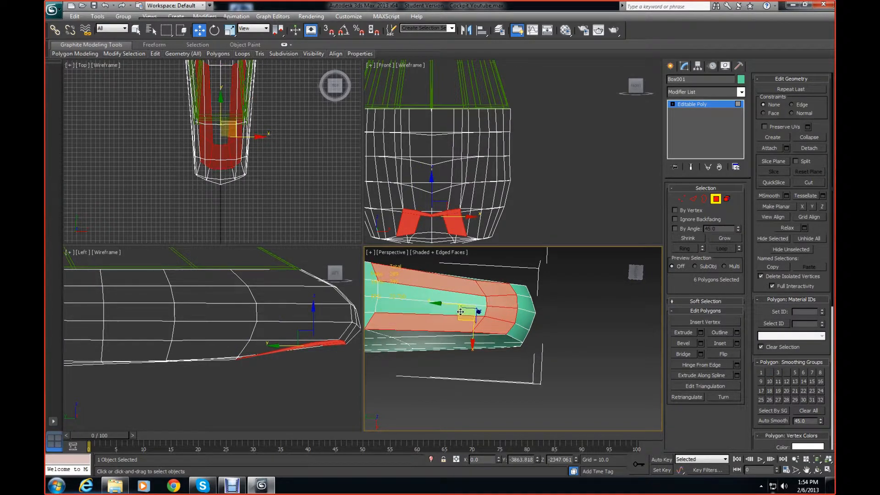
pyautogui.keyDown('ctrl'); pyautogui.click(460, 311); pyautogui.keyUp('ctrl')
pyautogui.keyDown('ctrl'); pyautogui.click(448, 303); pyautogui.keyUp('ctrl')
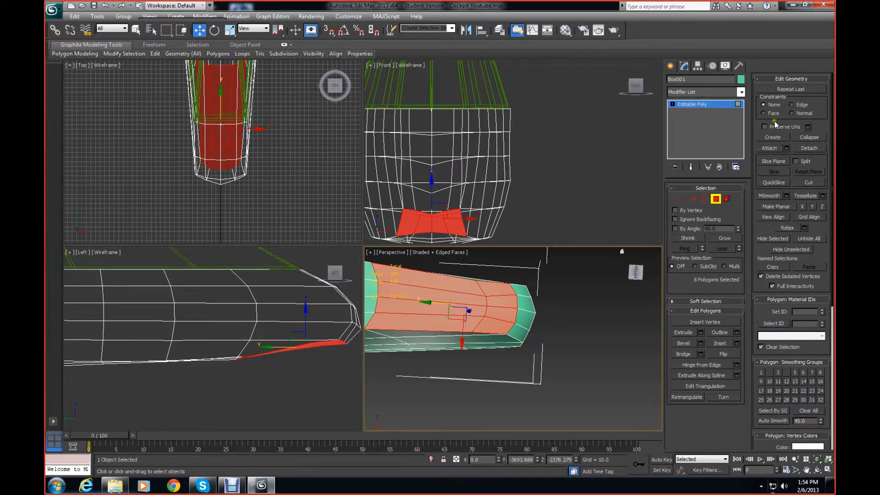
# - Apply a Relax modifier to the selected underside polygons and inspect the smoothed surface
pyautogui.click(741, 92)
pyautogui.scroll(-10, 761, 330)
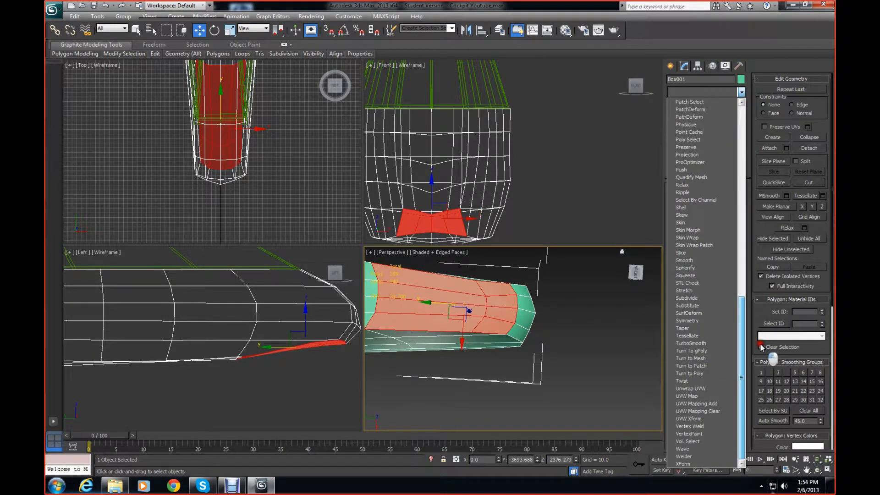
pyautogui.click(689, 186)
pyautogui.click(595, 297)
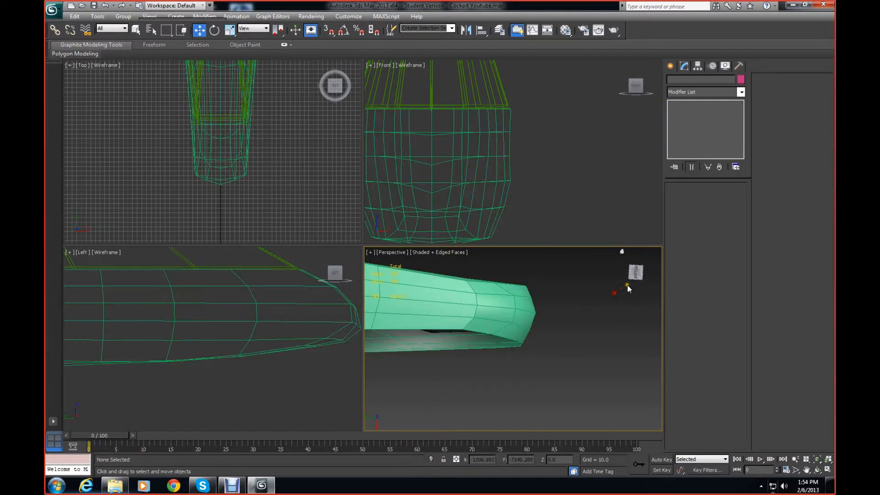
pyautogui.moveTo(639, 275)
pyautogui.mouseDown()
pyautogui.moveTo(636, 259)
pyautogui.moveTo(634, 425)
pyautogui.moveTo(634, 270)
pyautogui.moveTo(636, 283)
pyautogui.moveTo(623, 281)
pyautogui.mouseUp()
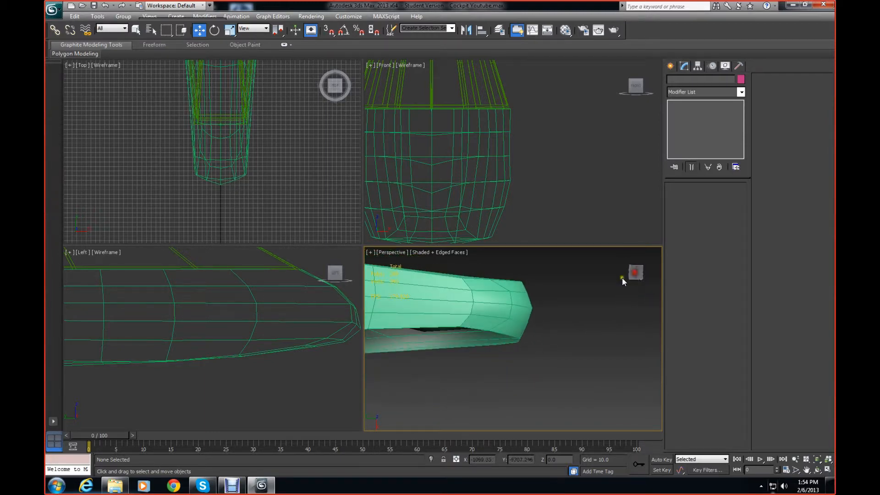
pyautogui.click(498, 292)
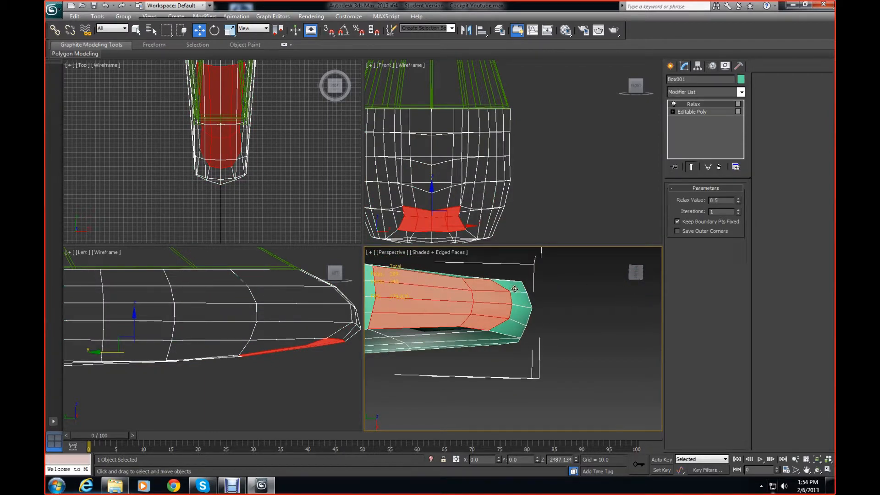
pyautogui.click(573, 304)
pyautogui.click(518, 288)
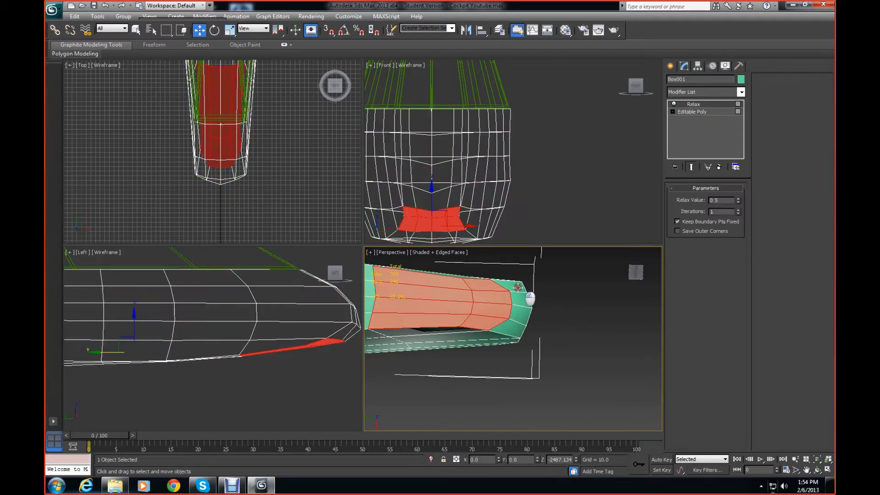
# - Collapse the underside's Relax modifier into the hull's Editable Poly
pyautogui.click(716, 113)
pyautogui.click(708, 105)
pyautogui.rightClick(708, 104)
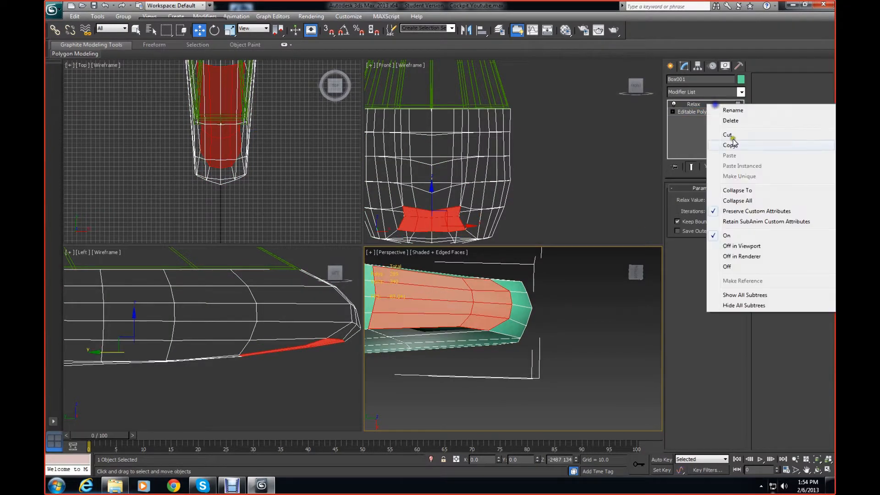
pyautogui.click(742, 189)
pyautogui.click(716, 198)
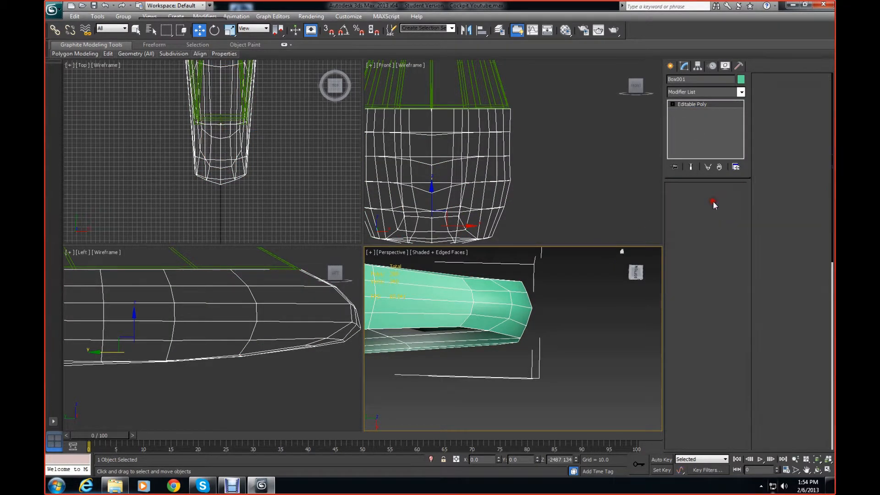
# - Select the four polygons wrapping the lower edge of the nose tip and apply a Relax modifier to them
pyautogui.click(522, 301)
pyautogui.keyDown('ctrl'); pyautogui.click(523, 301); pyautogui.keyUp('ctrl')
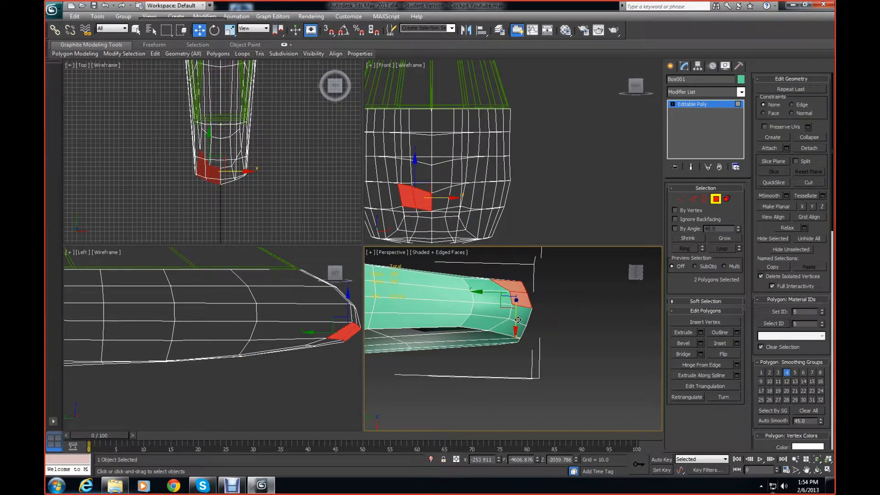
pyautogui.keyDown('ctrl'); pyautogui.click(521, 315); pyautogui.keyUp('ctrl')
pyautogui.keyDown('ctrl'); pyautogui.click(514, 328); pyautogui.keyUp('ctrl')
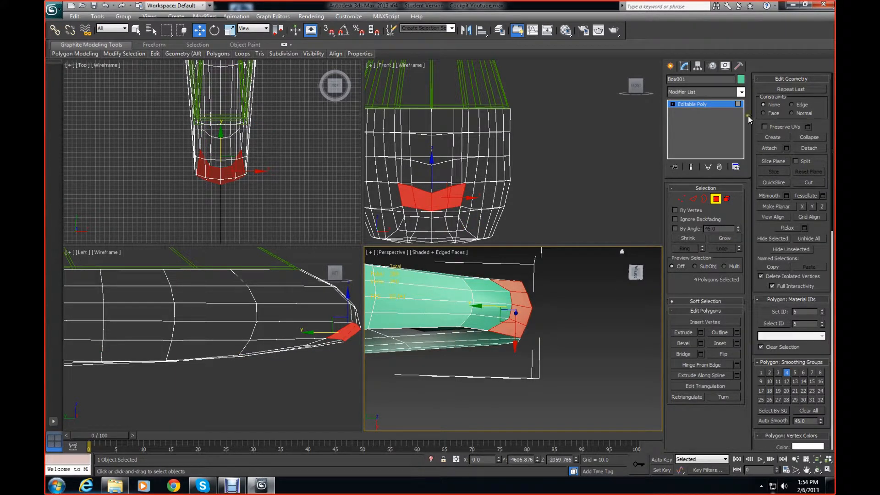
pyautogui.click(742, 93)
pyautogui.moveTo(741, 123); pyautogui.dragTo(741, 394)
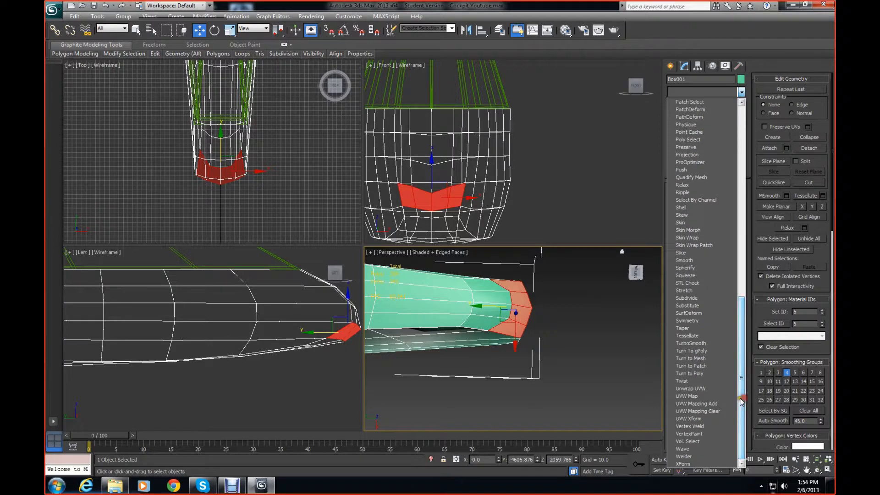
pyautogui.click(685, 185)
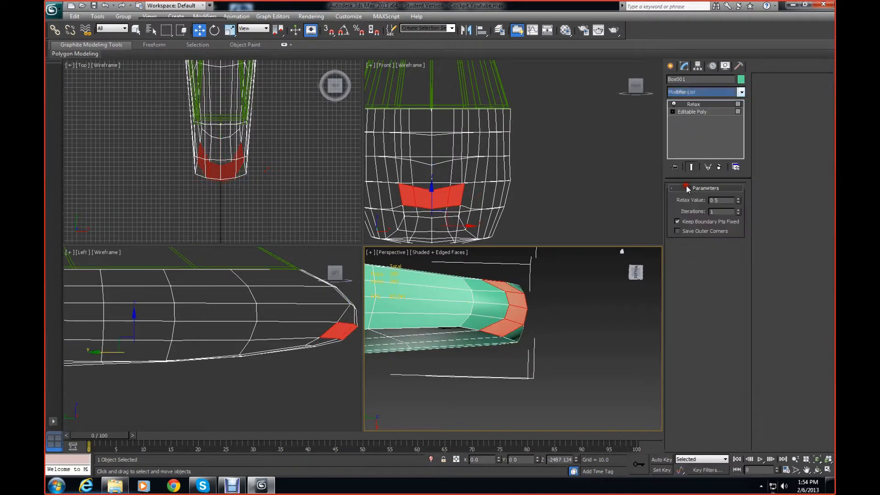
pyautogui.click(612, 309)
pyautogui.moveTo(636, 275)
pyautogui.mouseDown()
pyautogui.moveTo(630, 249)
pyautogui.moveTo(632, 426)
pyautogui.moveTo(634, 271)
pyautogui.moveTo(630, 297)
pyautogui.moveTo(601, 303)
pyautogui.moveTo(651, 307)
pyautogui.moveTo(654, 320)
pyautogui.moveTo(592, 284)
pyautogui.moveTo(621, 249)
pyautogui.moveTo(625, 409)
pyautogui.moveTo(615, 270)
pyautogui.moveTo(557, 256)
pyautogui.moveTo(601, 275)
pyautogui.moveTo(635, 275)
pyautogui.moveTo(576, 298)
pyautogui.moveTo(638, 295)
pyautogui.moveTo(629, 309)
pyautogui.moveTo(637, 288)
pyautogui.mouseUp()
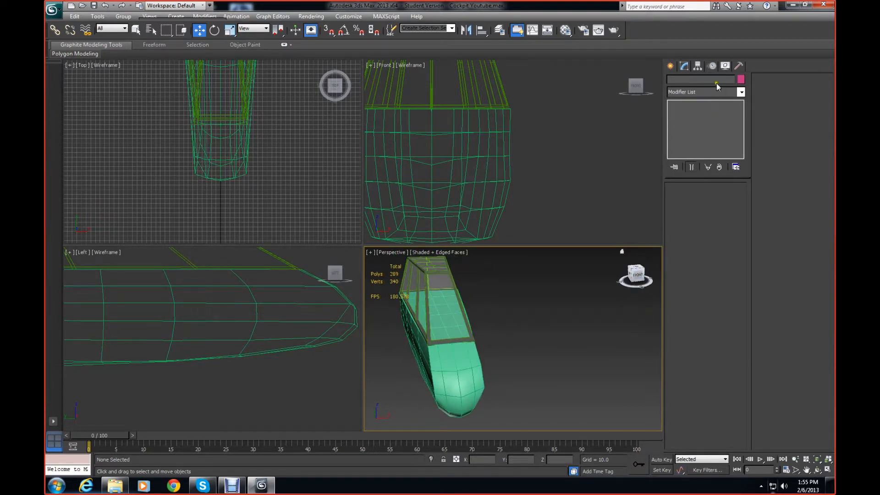
# - Collapse the nose tip's Relax modifier into the hull's Editable Poly
pyautogui.click(465, 298)
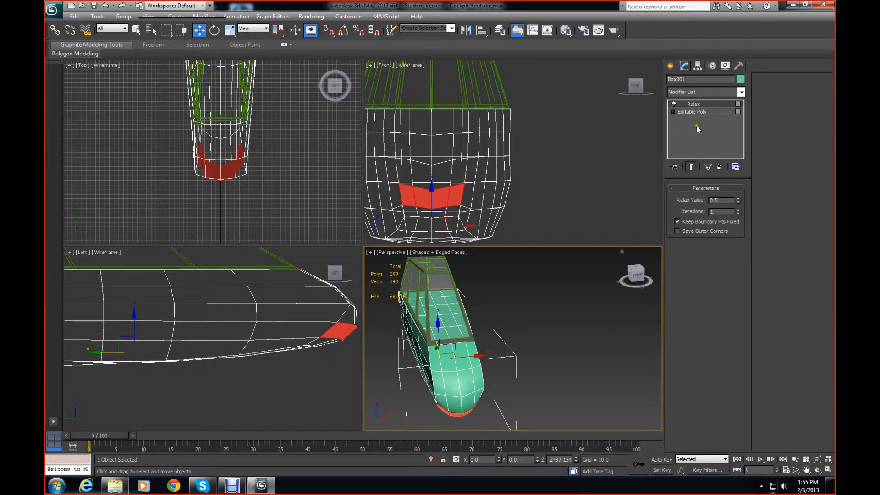
pyautogui.rightClick(697, 105)
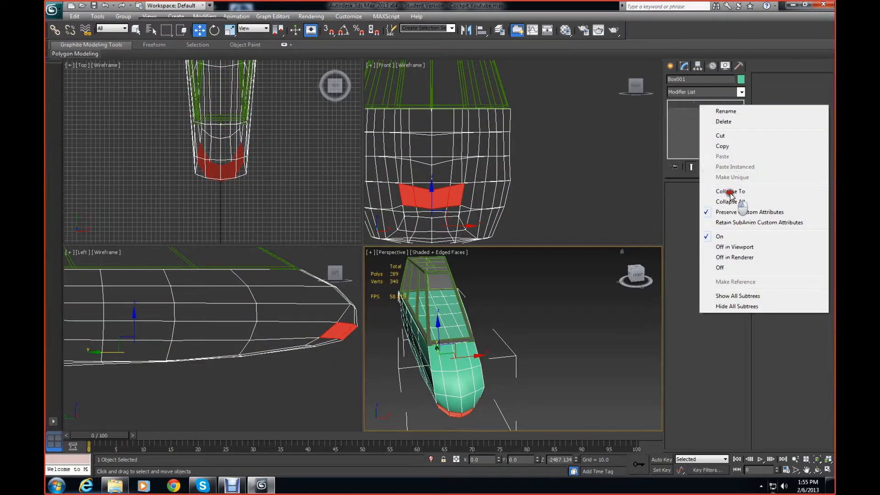
pyautogui.click(728, 181)
pyautogui.press('1')
pyautogui.click(716, 198)
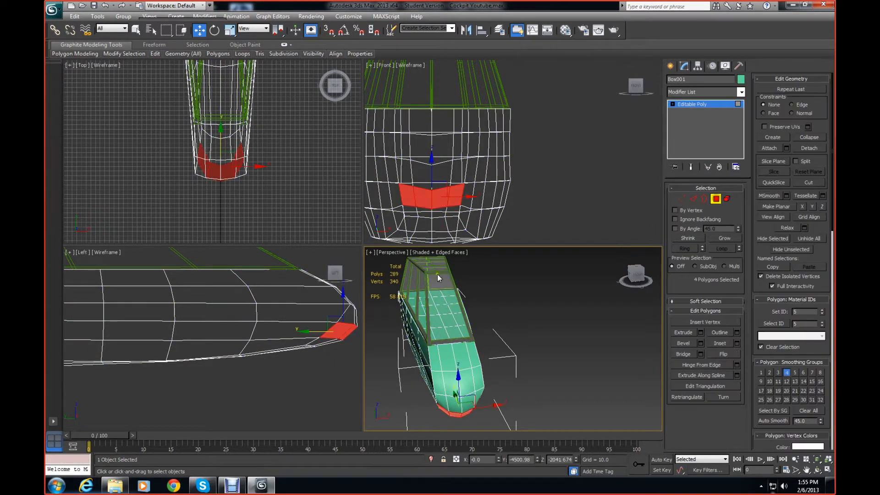
# - Select all the polygons of the hull's flat top surface beneath the canopy
pyautogui.click(440, 329)
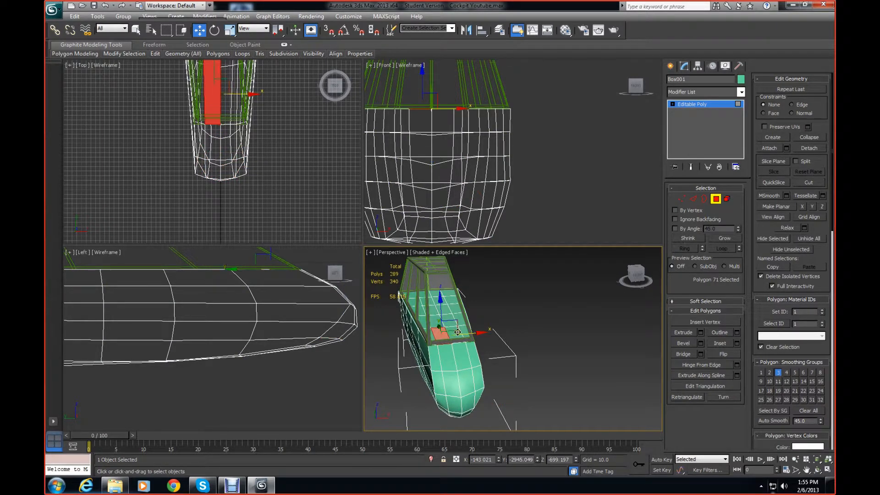
pyautogui.keyDown('ctrl'); pyautogui.click(452, 333); pyautogui.keyUp('ctrl')
pyautogui.keyDown('ctrl'); pyautogui.click(462, 332); pyautogui.keyUp('ctrl')
pyautogui.keyDown('ctrl'); pyautogui.click(460, 319); pyautogui.keyUp('ctrl')
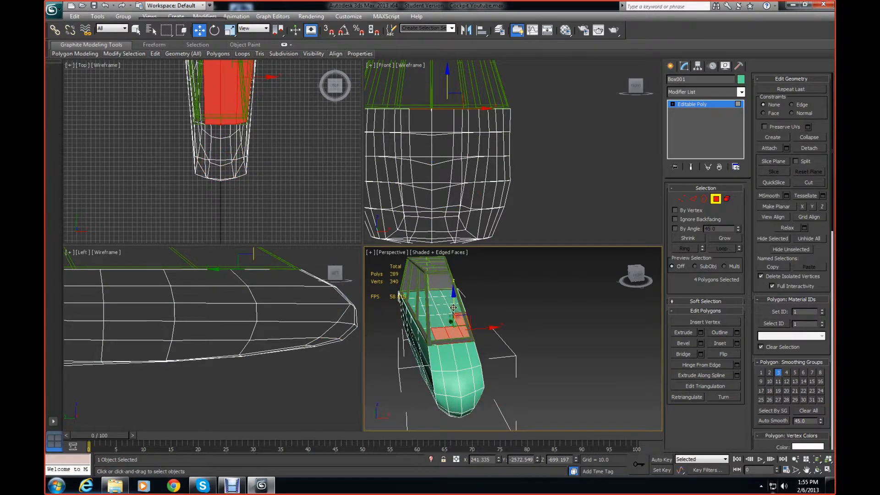
pyautogui.keyDown('ctrl'); pyautogui.click(457, 309); pyautogui.keyUp('ctrl')
pyautogui.keyDown('ctrl'); pyautogui.click(455, 301); pyautogui.keyUp('ctrl')
pyautogui.keyDown('ctrl'); pyautogui.click(451, 294); pyautogui.keyUp('ctrl')
pyautogui.keyDown('ctrl'); pyautogui.click(437, 291); pyautogui.keyUp('ctrl')
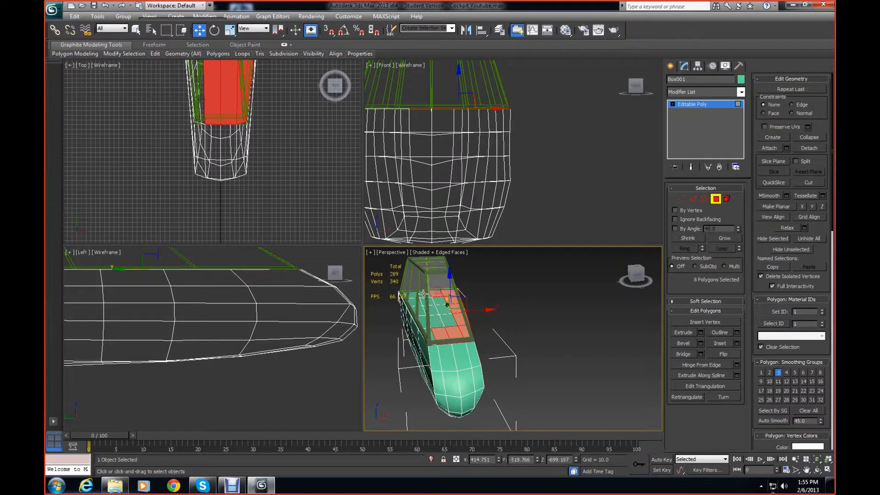
pyautogui.keyDown('ctrl'); pyautogui.click(423, 293); pyautogui.keyUp('ctrl')
pyautogui.keyDown('ctrl'); pyautogui.click(414, 297); pyautogui.keyUp('ctrl')
pyautogui.keyDown('ctrl'); pyautogui.click(416, 305); pyautogui.keyUp('ctrl')
pyautogui.keyDown('ctrl'); pyautogui.click(420, 316); pyautogui.keyUp('ctrl')
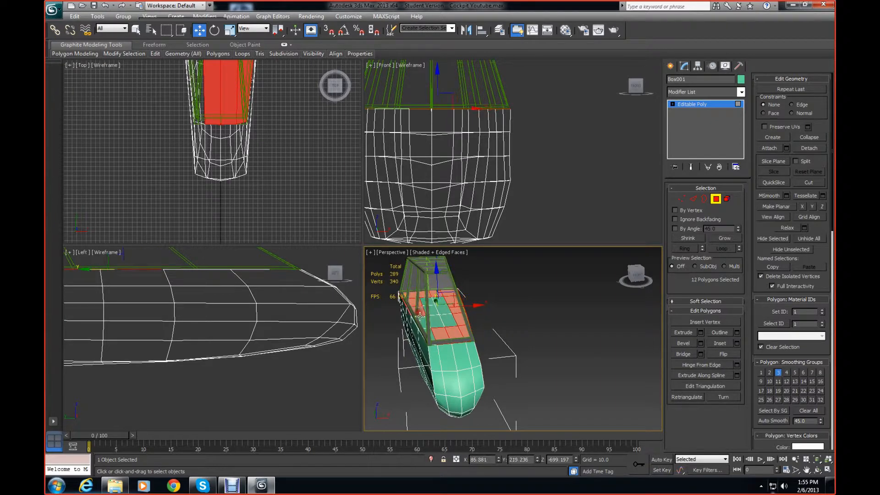
pyautogui.keyDown('ctrl'); pyautogui.click(422, 322); pyautogui.keyUp('ctrl')
pyautogui.keyDown('ctrl'); pyautogui.click(427, 332); pyautogui.keyUp('ctrl')
pyautogui.keyDown('ctrl'); pyautogui.click(438, 323); pyautogui.keyUp('ctrl')
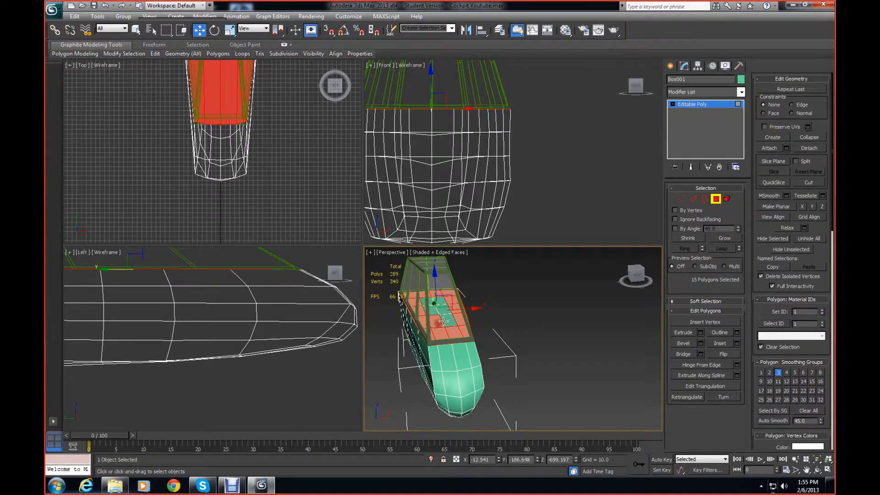
pyautogui.keyDown('ctrl'); pyautogui.click(450, 320); pyautogui.keyUp('ctrl')
pyautogui.keyDown('ctrl'); pyautogui.click(447, 311); pyautogui.keyUp('ctrl')
pyautogui.keyDown('ctrl'); pyautogui.click(438, 300); pyautogui.keyUp('ctrl')
pyautogui.keyDown('ctrl'); pyautogui.click(434, 298); pyautogui.keyUp('ctrl')
pyautogui.keyDown('ctrl'); pyautogui.click(431, 306); pyautogui.keyUp('ctrl')
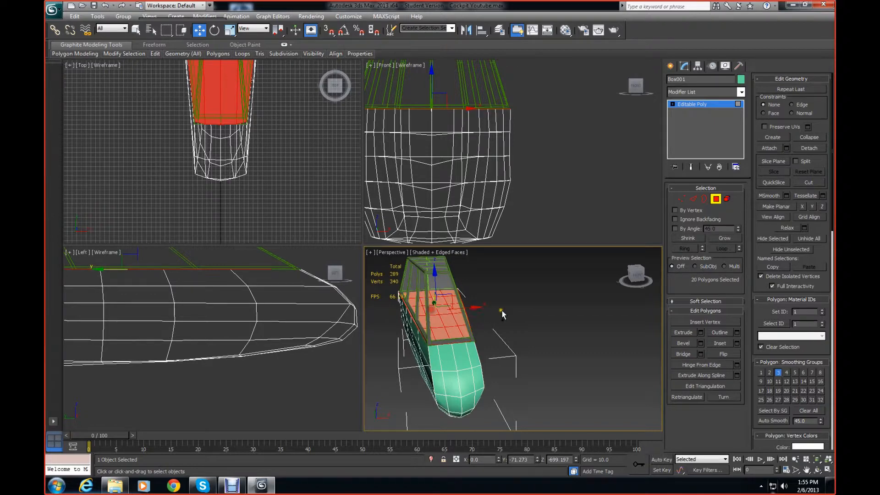
# - Try to inset the selected top polygons, then clear the polygon selection
pyautogui.rightClick(623, 285)
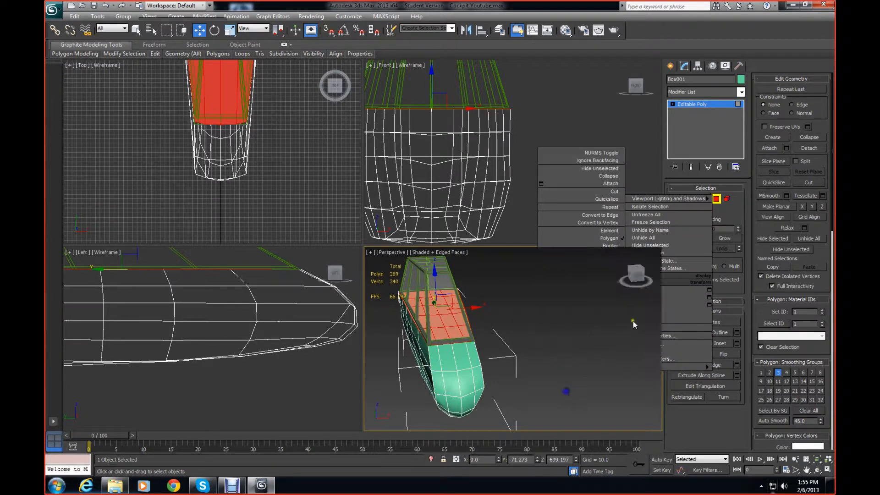
pyautogui.moveTo(636, 276)
pyautogui.mouseDown()
pyautogui.moveTo(592, 276)
pyautogui.moveTo(659, 288)
pyautogui.moveTo(603, 267)
pyautogui.moveTo(580, 271)
pyautogui.moveTo(590, 282)
pyautogui.moveTo(622, 283)
pyautogui.mouseUp()
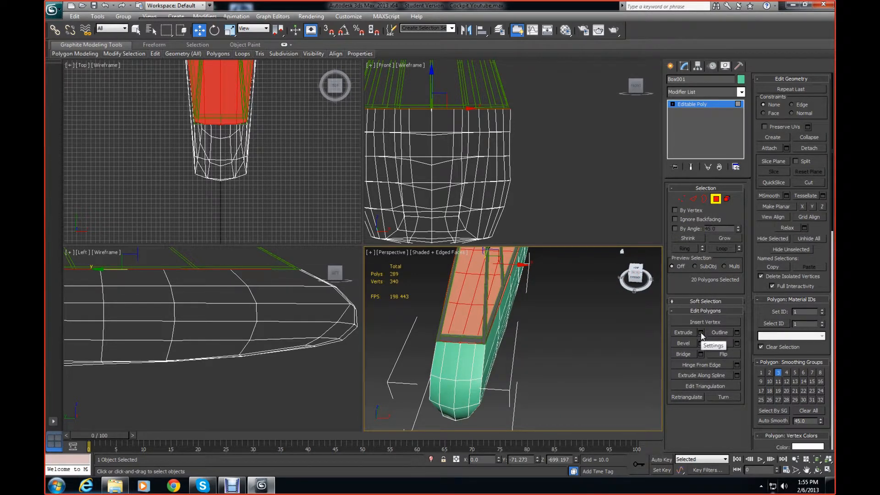
pyautogui.click(700, 333)
pyautogui.rightClick(548, 373)
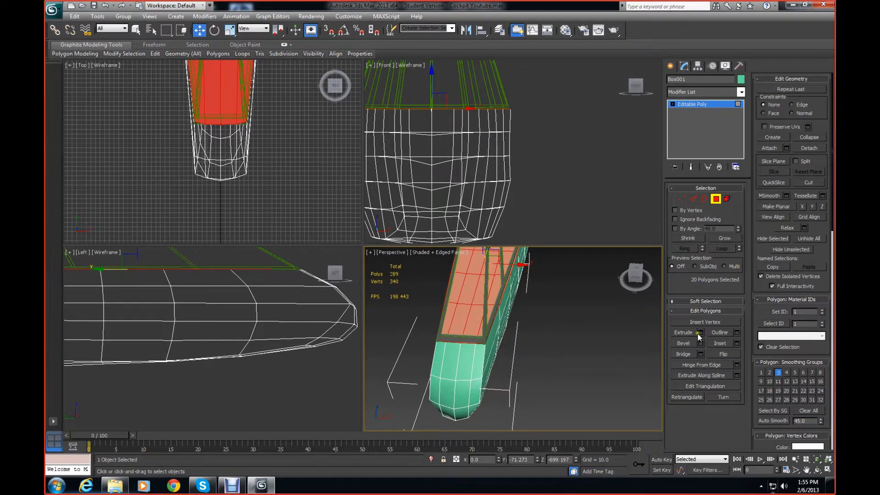
pyautogui.click(736, 345)
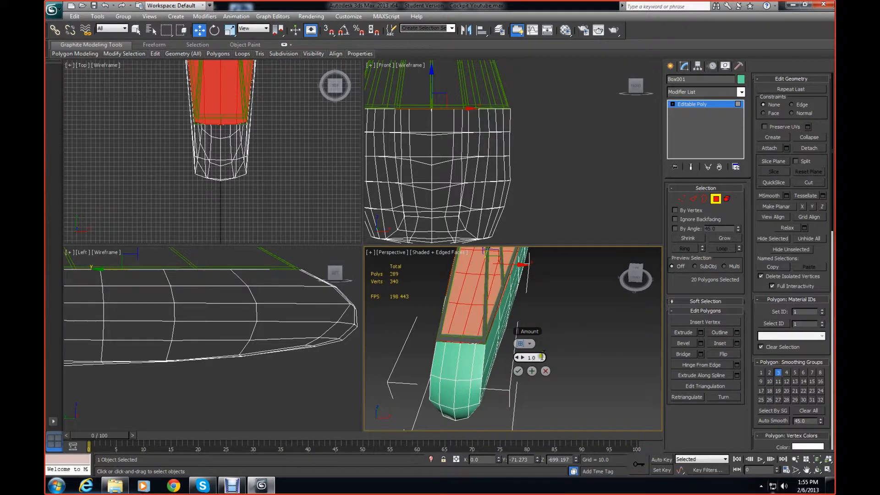
pyautogui.moveTo(518, 362)
pyautogui.mouseDown()
pyautogui.moveTo(779, 359)
pyautogui.moveTo(503, 367)
pyautogui.moveTo(530, 354)
pyautogui.mouseUp()
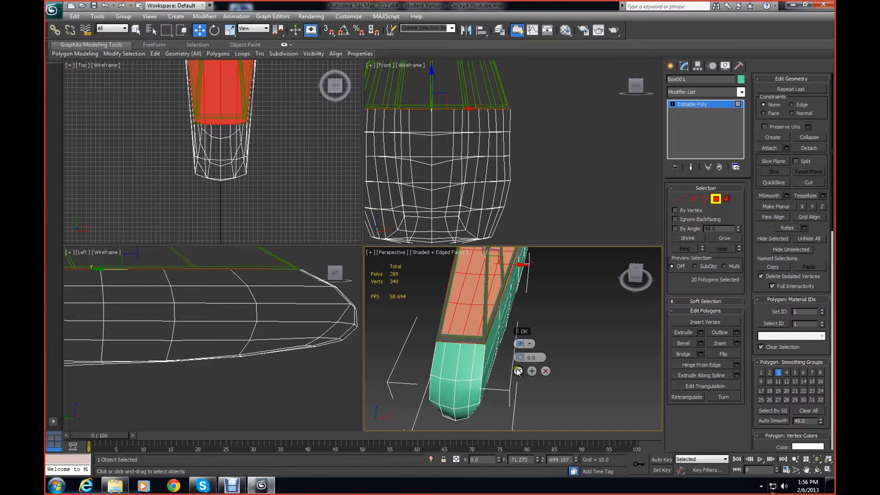
pyautogui.moveTo(520, 360); pyautogui.dragTo(480, 358)
pyautogui.click(545, 371)
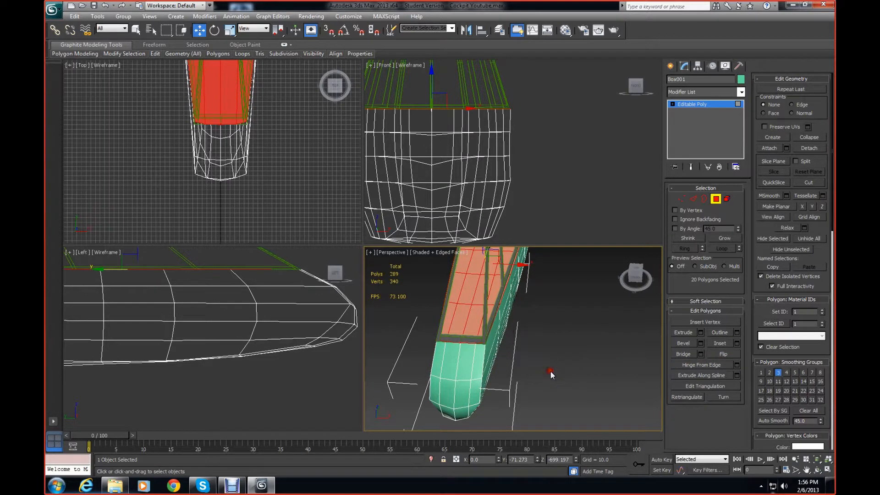
pyautogui.click(577, 335)
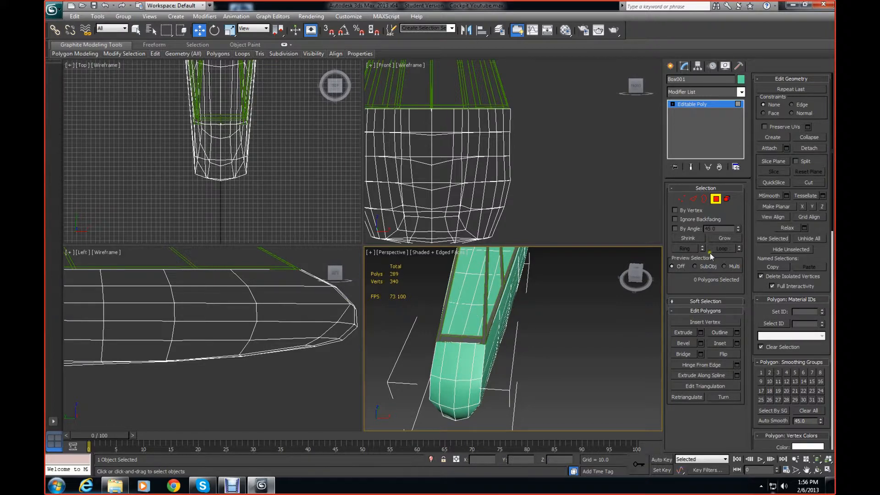
# - Select all of the hull's vertices and try to weld them
pyautogui.click(682, 199)
pyautogui.scroll(-5, 268, 370)
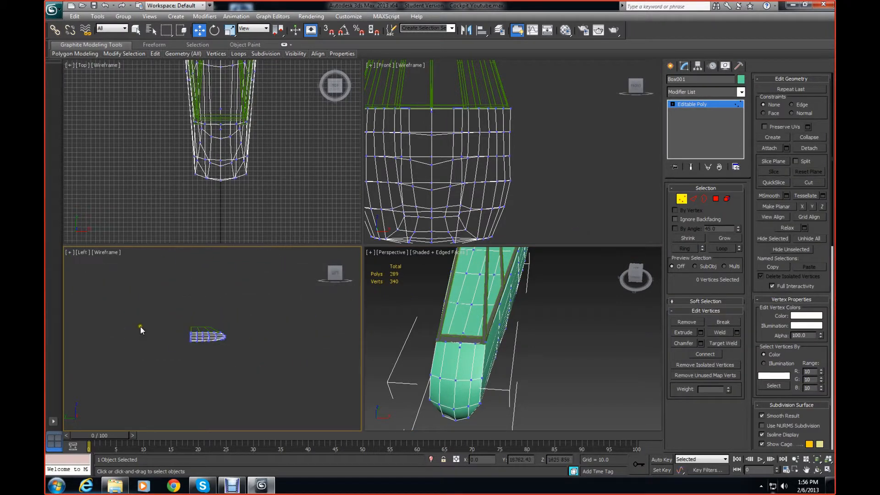
pyautogui.moveTo(140, 326); pyautogui.dragTo(402, 422)
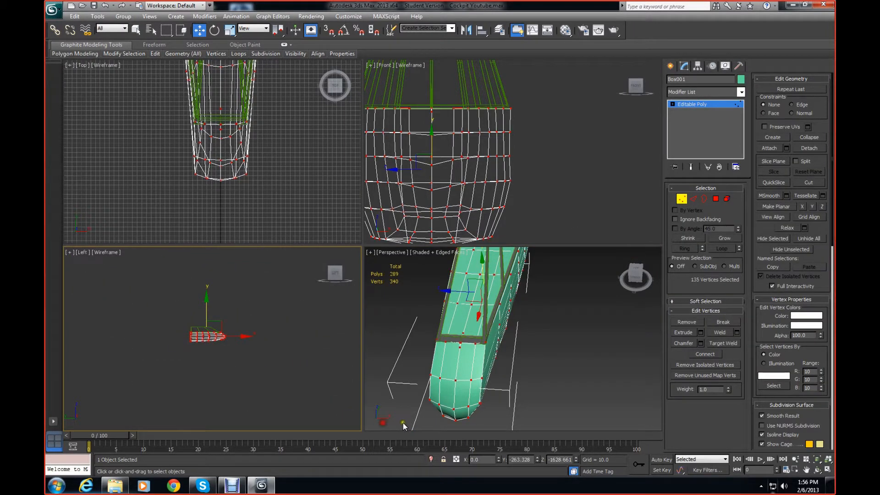
pyautogui.click(725, 333)
# - Make the two overlapping vertices at the centre of the canopy's front edge planar in X, Y and Z, and weld them
pyautogui.scroll(6, 327, 338)
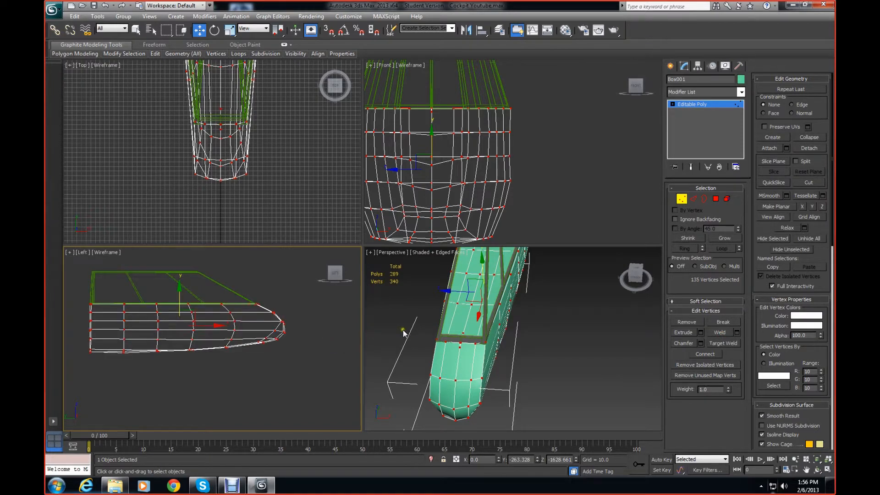
pyautogui.scroll(5, 404, 333)
pyautogui.keyDown('alt'); pyautogui.moveTo(413, 336); pyautogui.dragTo(572, 339, button='middle'); pyautogui.keyUp('alt')
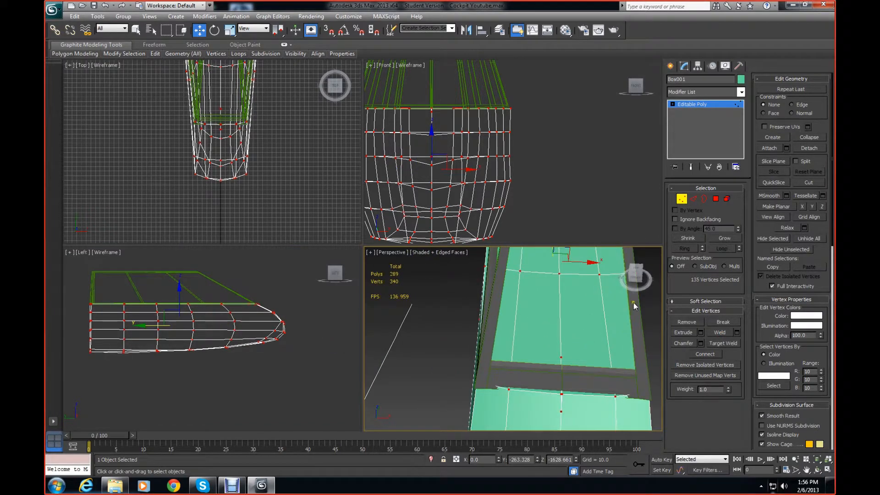
pyautogui.keyDown('alt'); pyautogui.moveTo(636, 304); pyautogui.dragTo(640, 284, button='middle'); pyautogui.keyUp('alt')
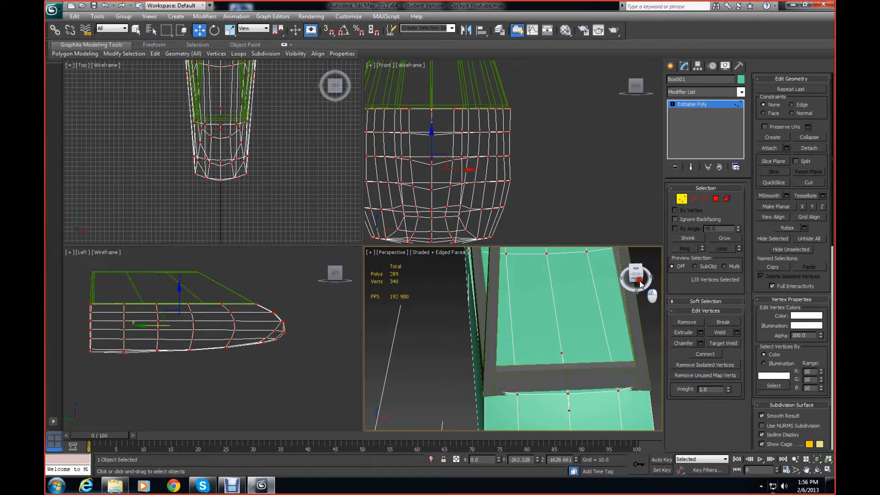
pyautogui.click(567, 394)
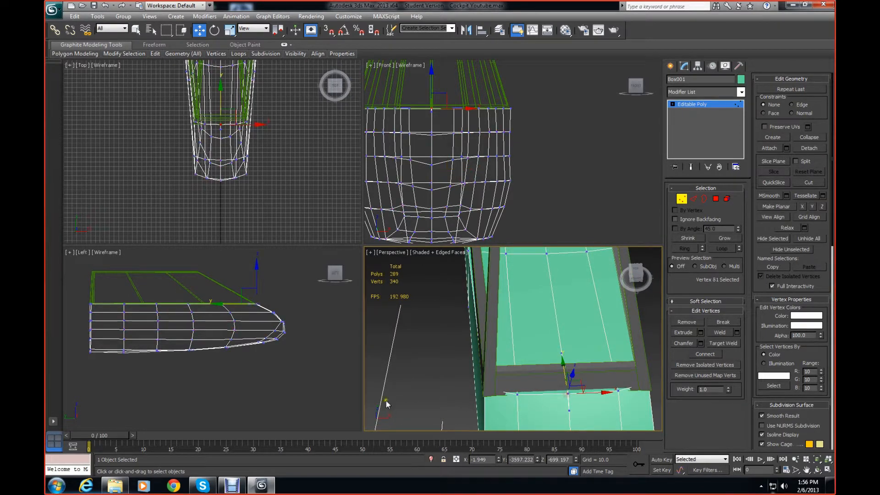
pyautogui.click(559, 400)
pyautogui.moveTo(560, 394); pyautogui.dragTo(578, 398)
pyautogui.click(720, 333)
pyautogui.click(801, 210)
pyautogui.click(811, 208)
pyautogui.click(820, 209)
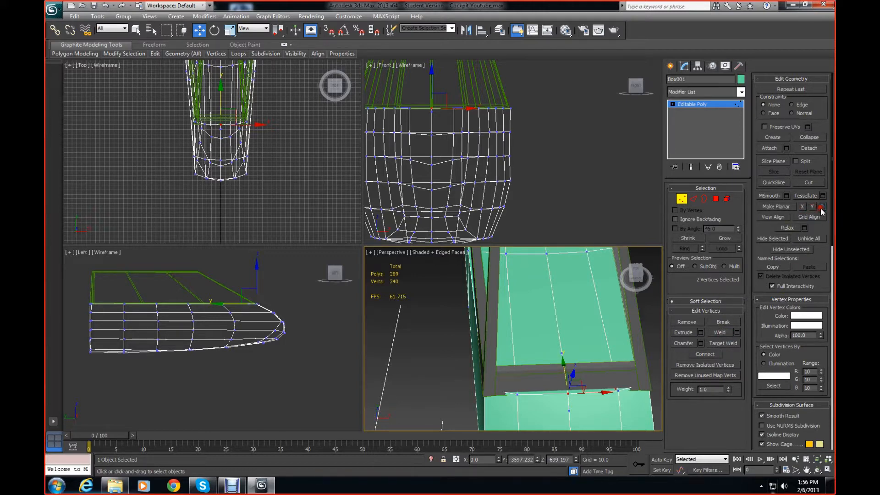
pyautogui.click(726, 334)
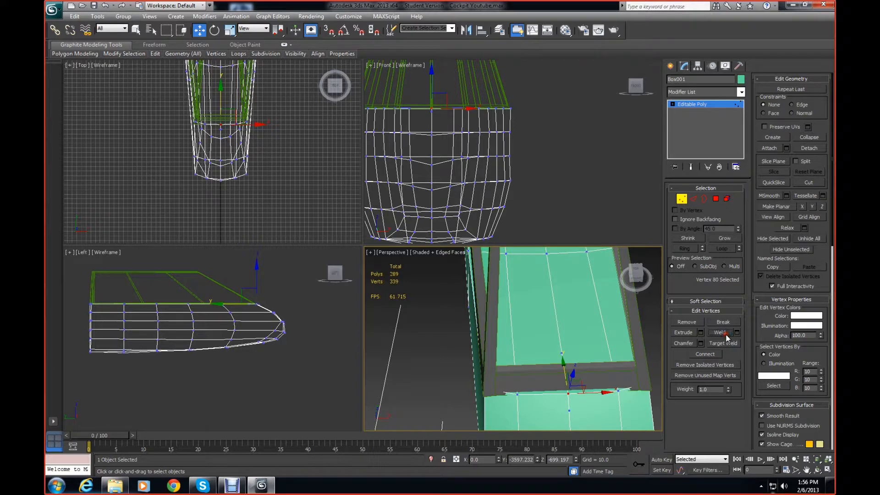
# - Delete the two stray centreline vertices just ahead of and just behind the canopy's front frame bar
pyautogui.click(551, 348)
pyautogui.click(563, 354)
pyautogui.click(550, 350)
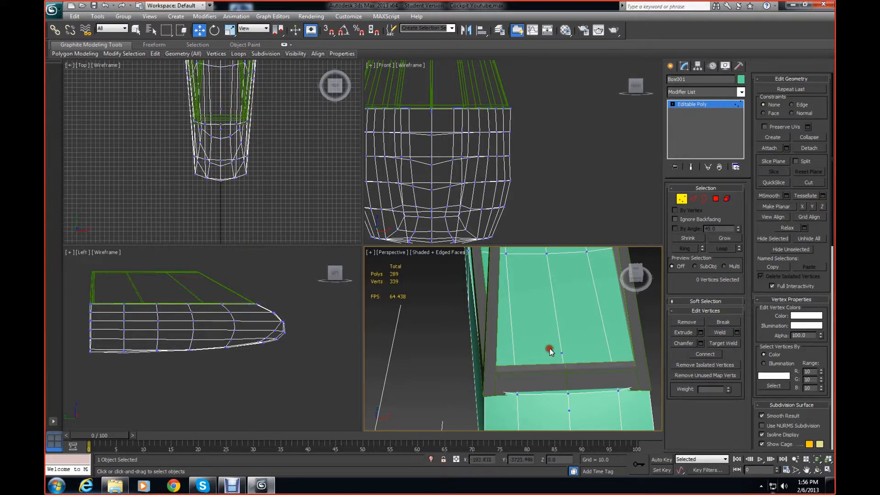
pyautogui.click(568, 358)
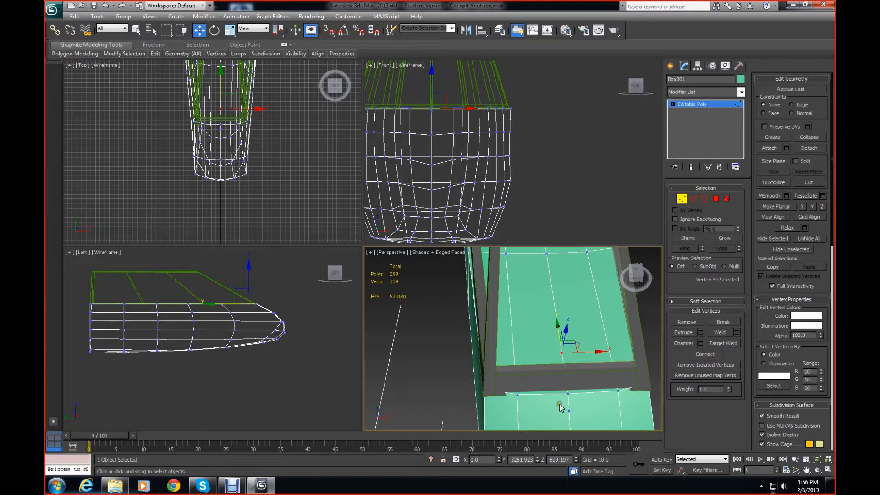
pyautogui.click(576, 415)
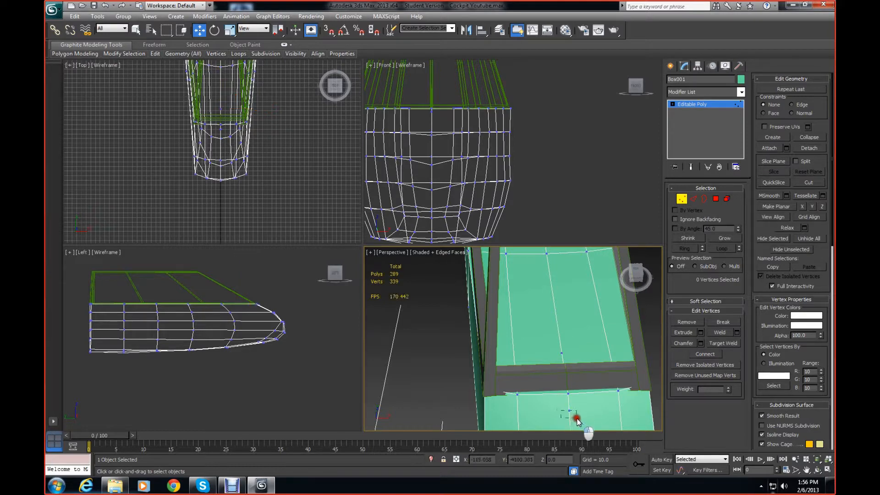
pyautogui.click(575, 418)
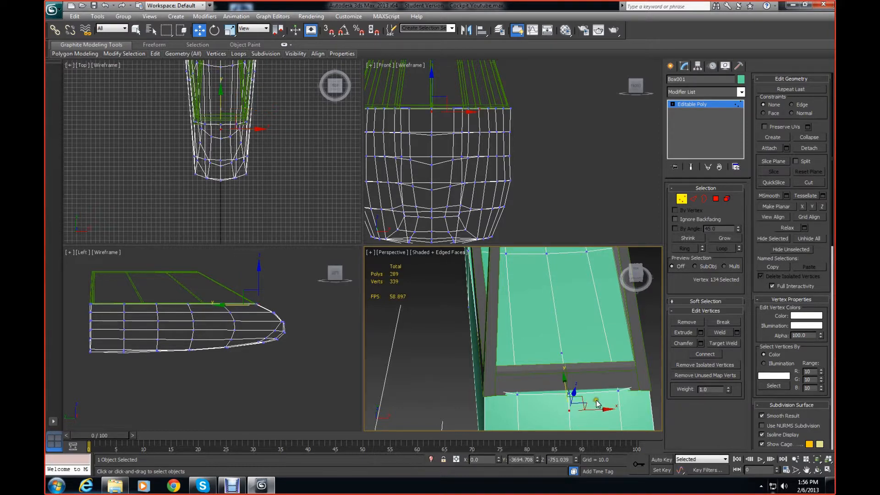
pyautogui.moveTo(571, 405); pyautogui.dragTo(544, 351, button='middle')
pyautogui.moveTo(640, 276); pyautogui.dragTo(641, 283)
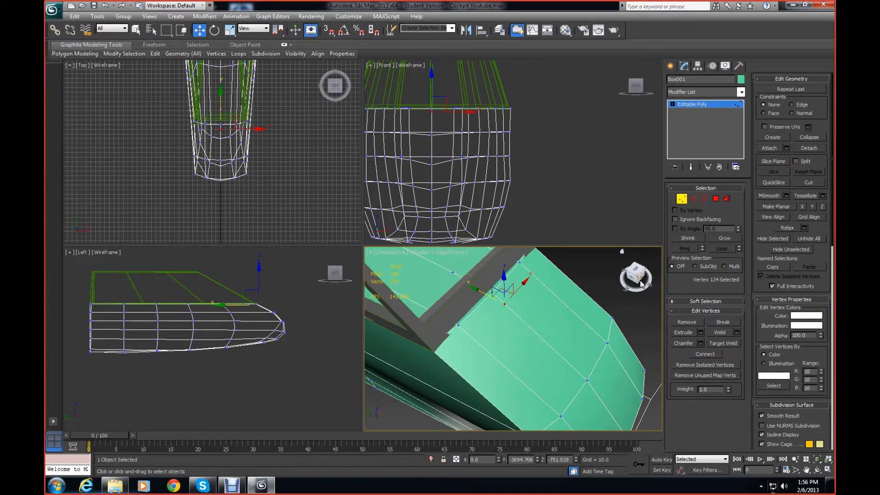
pyautogui.hotkey('ctrl', 'd')
pyautogui.moveTo(495, 284); pyautogui.dragTo(548, 334, button='middle')
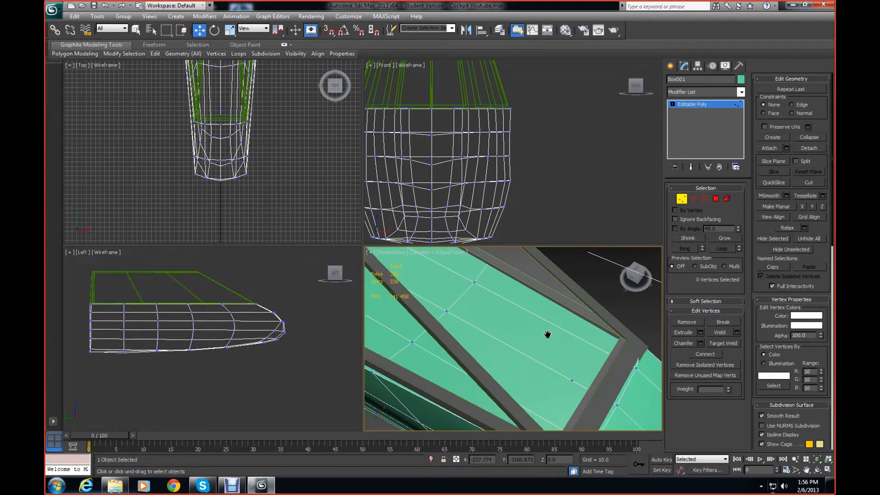
pyautogui.click(566, 375)
pyautogui.hotkey('ctrl', 'd')
# - Select two adjacent polygons in the middle of the hull's top and grow the selection once
pyautogui.click(715, 199)
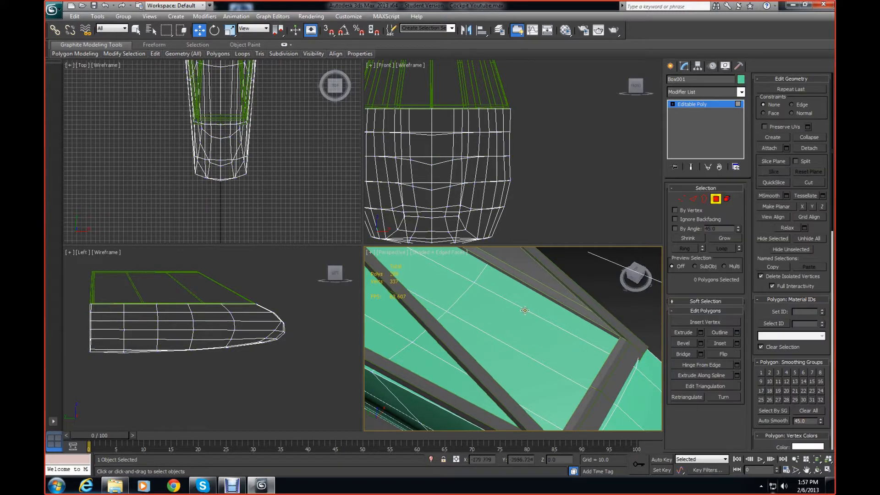
pyautogui.click(524, 310)
pyautogui.scroll(-5, 475, 304)
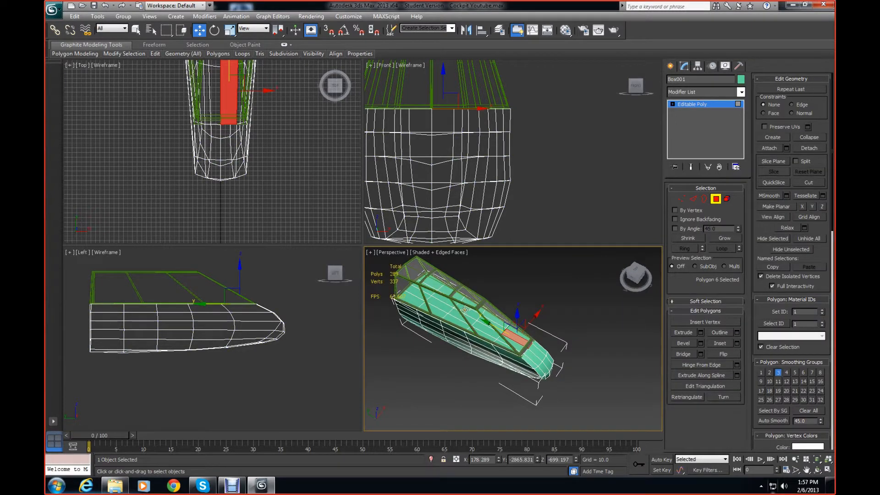
pyautogui.click(464, 309)
pyautogui.keyDown('ctrl'); pyautogui.click(456, 316); pyautogui.keyUp('ctrl')
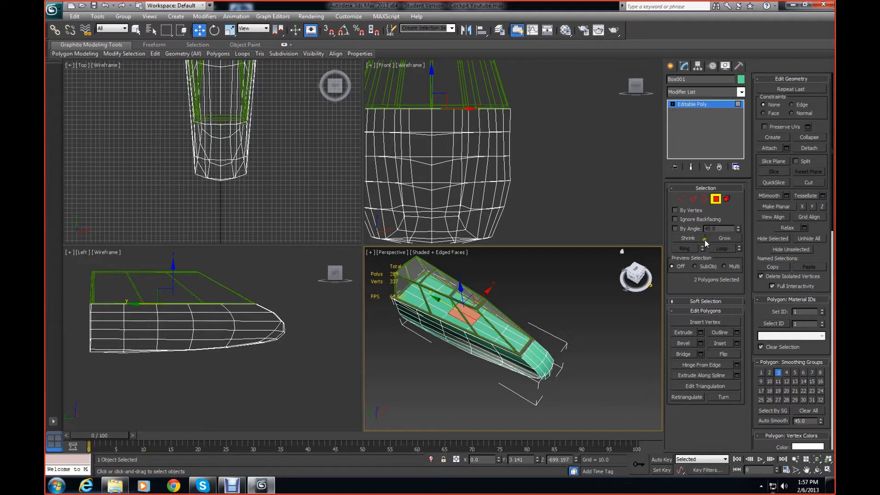
pyautogui.click(716, 238)
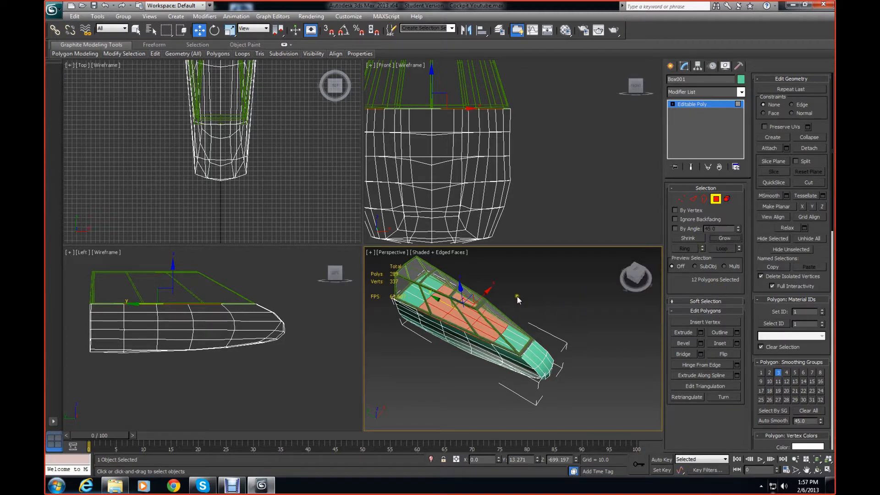
pyautogui.scroll(5, 517, 299)
pyautogui.click(532, 323)
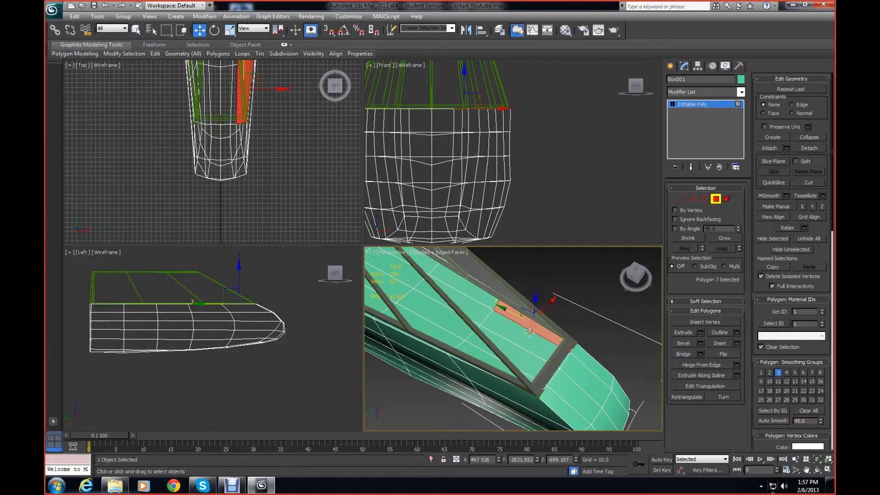
pyautogui.press('super')
pyautogui.click(601, 306)
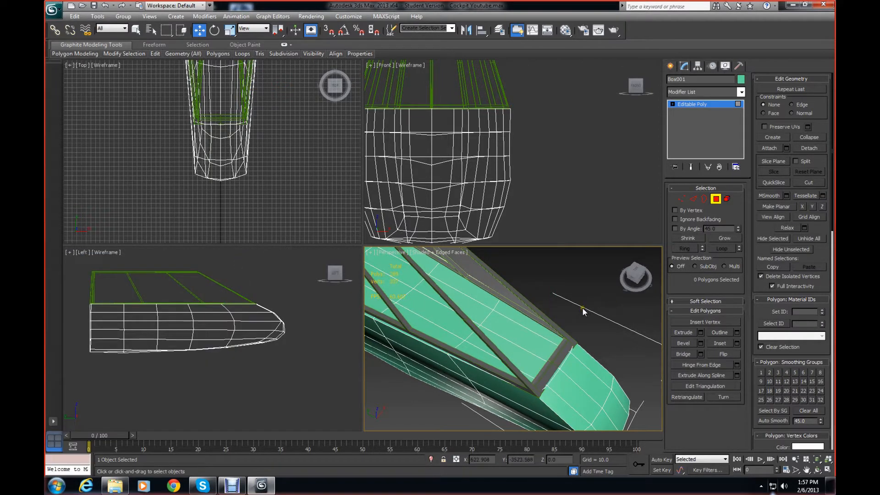
pyautogui.click(562, 315)
pyautogui.hotkey('ctrl', 'z')
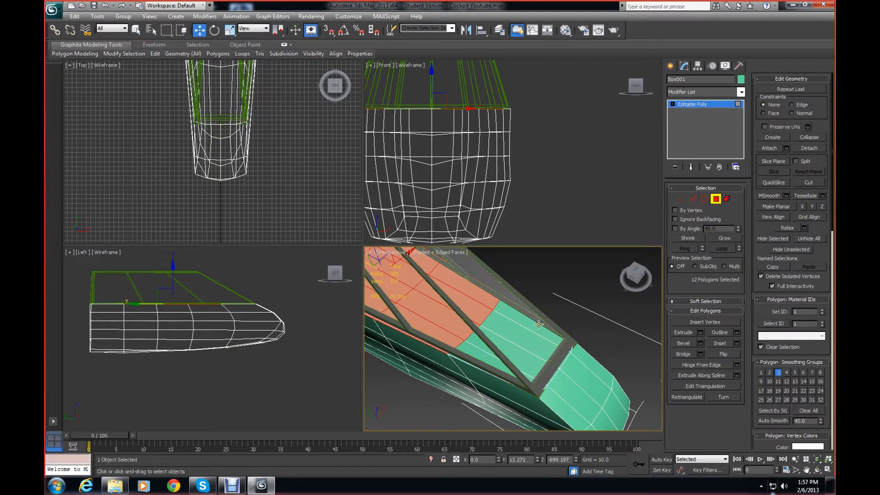
# - Add the remaining polygons of the hull's top beneath the canopy, at both the nose and rear ends, to the selection
pyautogui.keyDown('ctrl'); pyautogui.click(527, 326); pyautogui.keyUp('ctrl')
pyautogui.keyDown('ctrl'); pyautogui.click(521, 331); pyautogui.keyUp('ctrl')
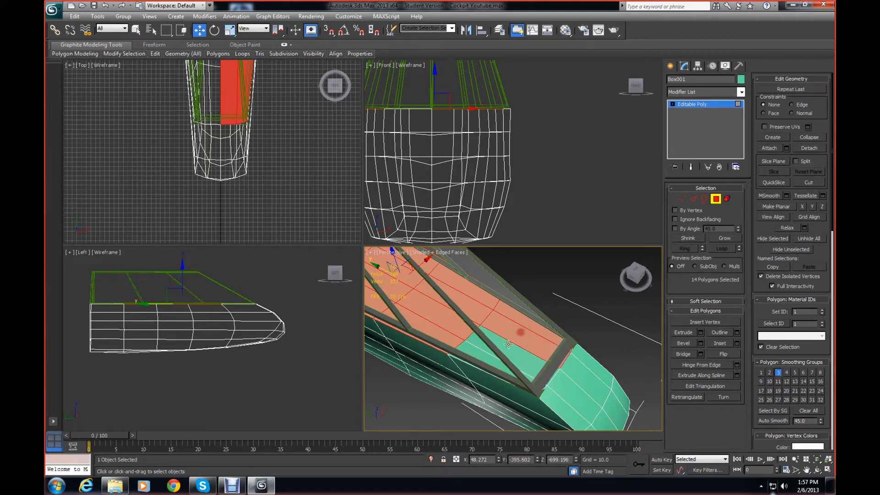
pyautogui.keyDown('ctrl'); pyautogui.click(504, 349); pyautogui.keyUp('ctrl')
pyautogui.keyDown('ctrl'); pyautogui.click(480, 356); pyautogui.keyUp('ctrl')
pyautogui.keyDown('alt'); pyautogui.moveTo(465, 335); pyautogui.dragTo(587, 397, button='middle'); pyautogui.keyUp('alt')
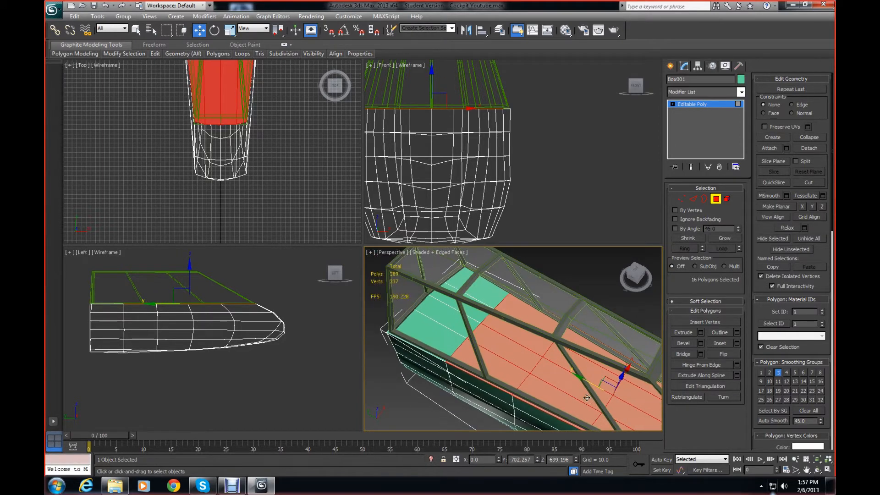
pyautogui.keyDown('ctrl'); pyautogui.click(487, 295); pyautogui.keyUp('ctrl')
pyautogui.keyDown('ctrl'); pyautogui.click(479, 316); pyautogui.keyUp('ctrl')
pyautogui.keyDown('ctrl'); pyautogui.click(451, 319); pyautogui.keyUp('ctrl')
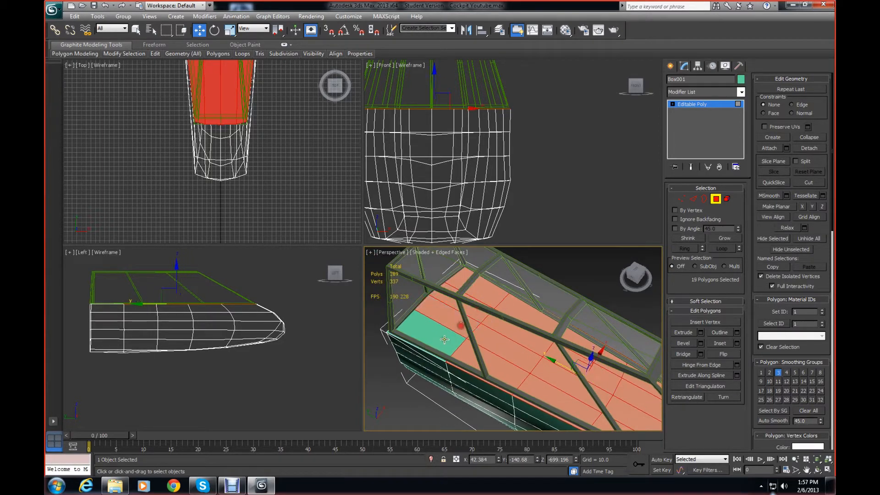
pyautogui.keyDown('ctrl'); pyautogui.click(441, 340); pyautogui.keyUp('ctrl')
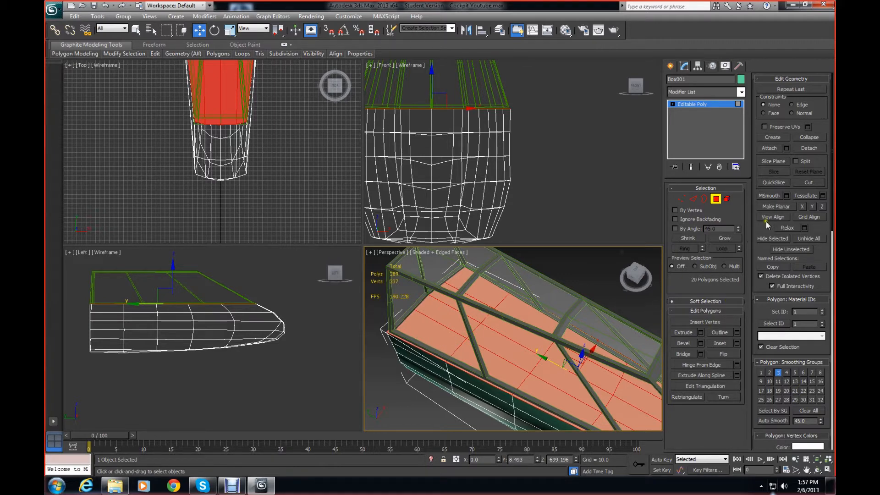
# - Inset the selected hull-top polygons as a group by 169.368
pyautogui.click(735, 343)
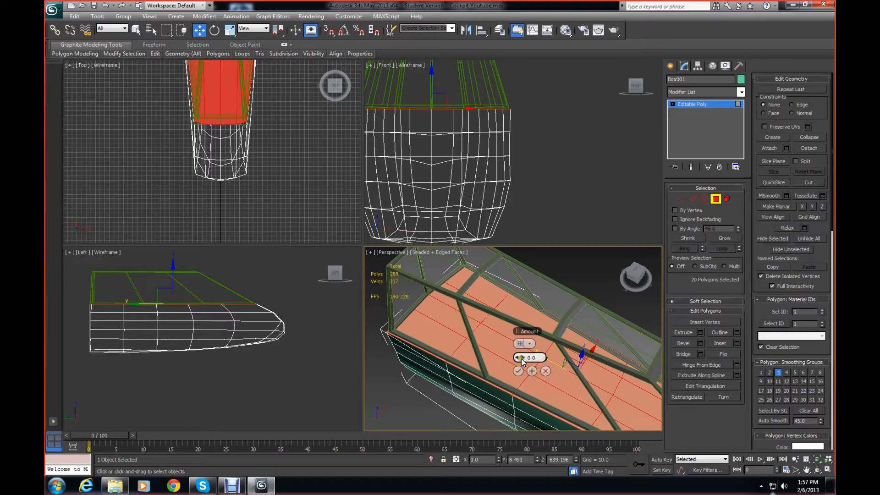
pyautogui.moveTo(525, 363); pyautogui.dragTo(667, 366)
pyautogui.moveTo(619, 415); pyautogui.dragTo(469, 321, button='middle')
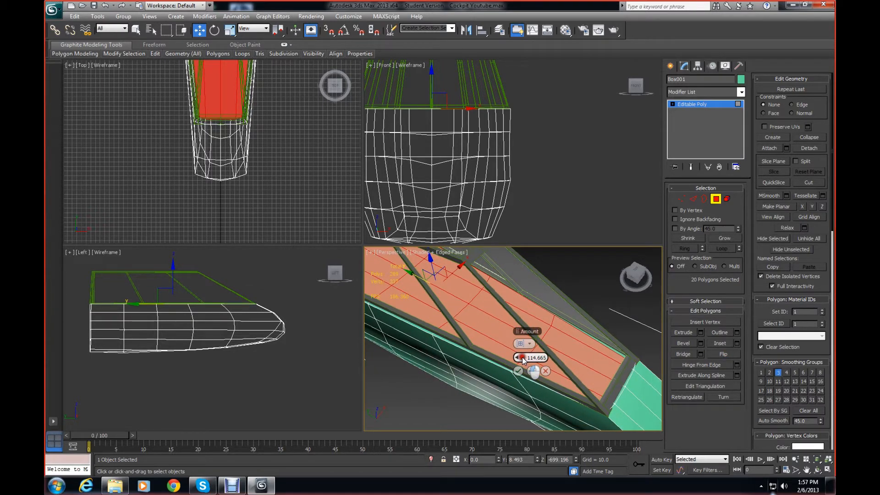
pyautogui.moveTo(523, 360); pyautogui.dragTo(734, 360)
pyautogui.moveTo(392, 375)
pyautogui.mouseDown(button='middle')
pyautogui.moveTo(474, 375)
pyautogui.moveTo(463, 408)
pyautogui.moveTo(377, 379)
pyautogui.mouseUp(button='middle')
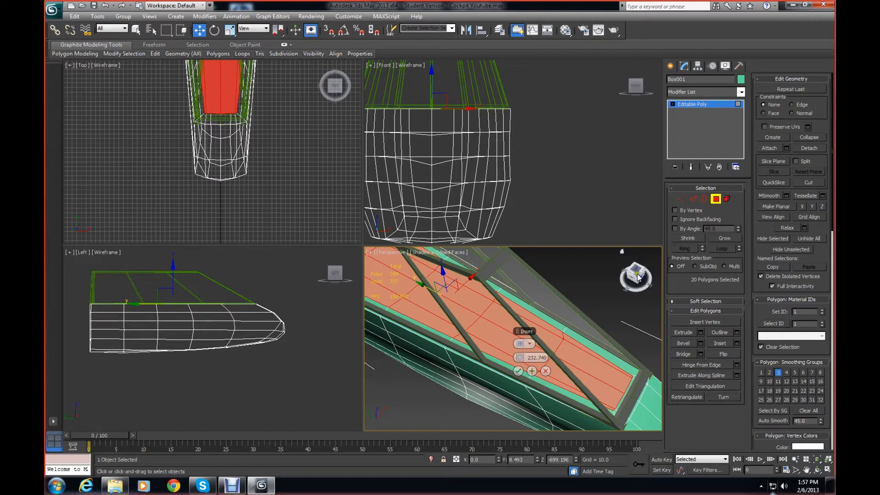
pyautogui.moveTo(637, 276); pyautogui.dragTo(599, 262)
pyautogui.moveTo(612, 291); pyautogui.dragTo(522, 331, button='middle')
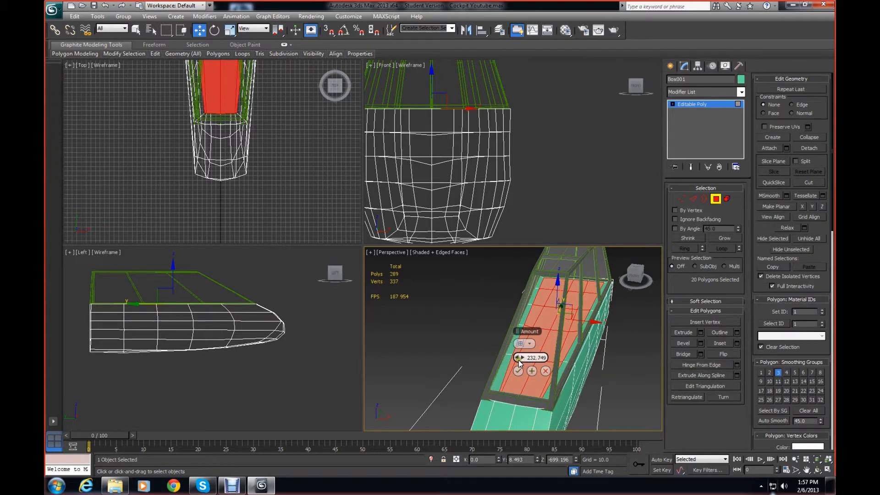
pyautogui.moveTo(518, 360); pyautogui.dragTo(404, 352)
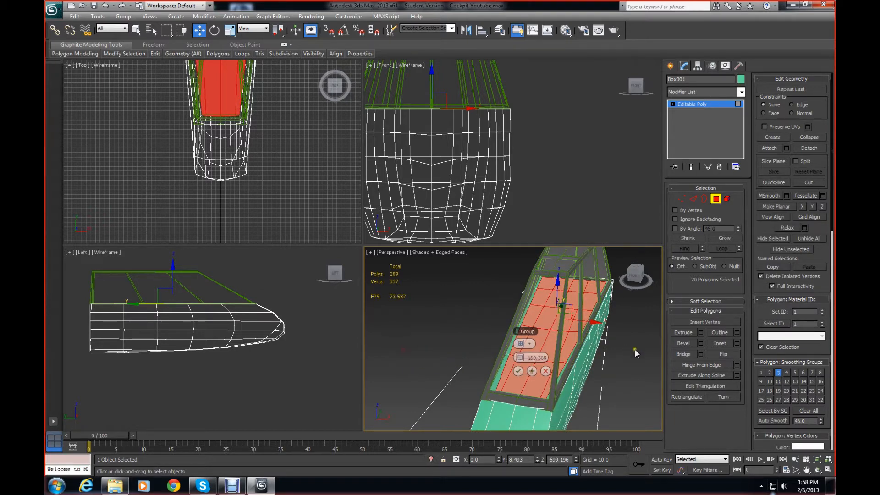
pyautogui.moveTo(635, 351); pyautogui.dragTo(637, 336, button='middle')
pyautogui.moveTo(640, 283)
pyautogui.mouseDown()
pyautogui.moveTo(642, 295)
pyautogui.moveTo(638, 278)
pyautogui.moveTo(632, 297)
pyautogui.mouseUp()
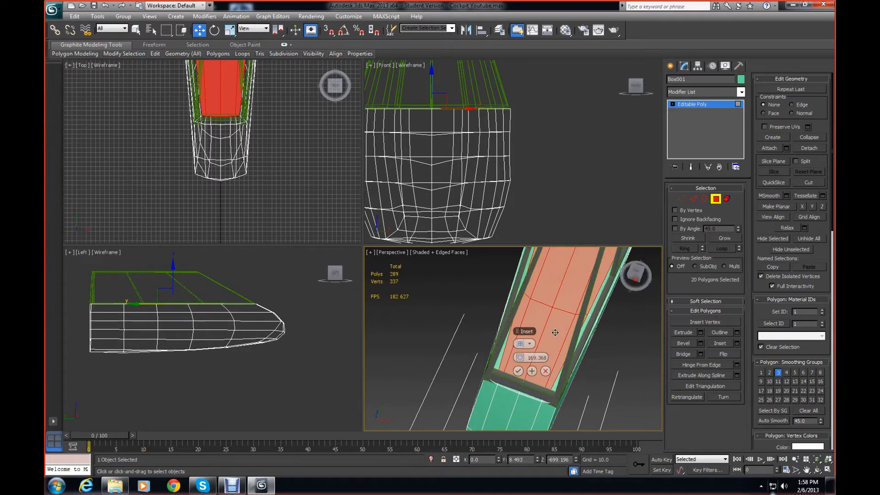
pyautogui.scroll(4, 555, 333)
pyautogui.moveTo(556, 321); pyautogui.dragTo(555, 278, button='middle')
pyautogui.scroll(-4, 555, 277)
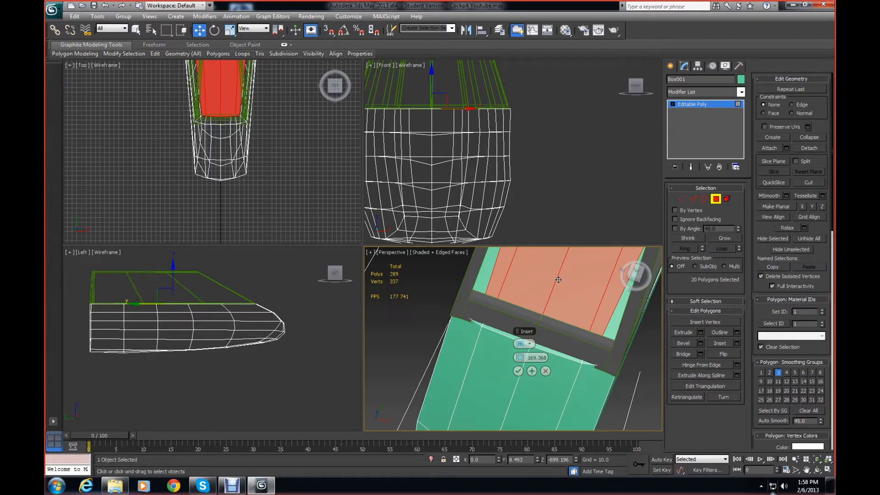
pyautogui.click(521, 374)
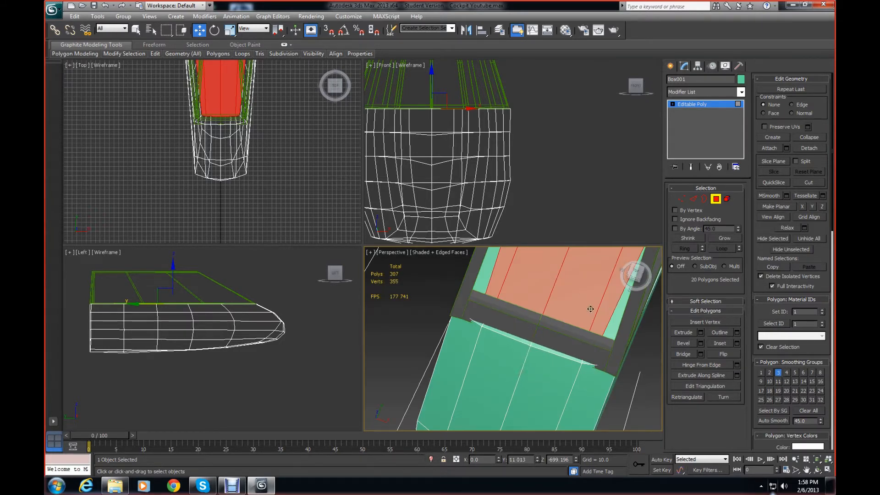
# - Select the four front edges of the inset area and move them about 67 units rearward along Y
pyautogui.moveTo(590, 309); pyautogui.dragTo(546, 327, button='middle')
pyautogui.scroll(10, 331, 222)
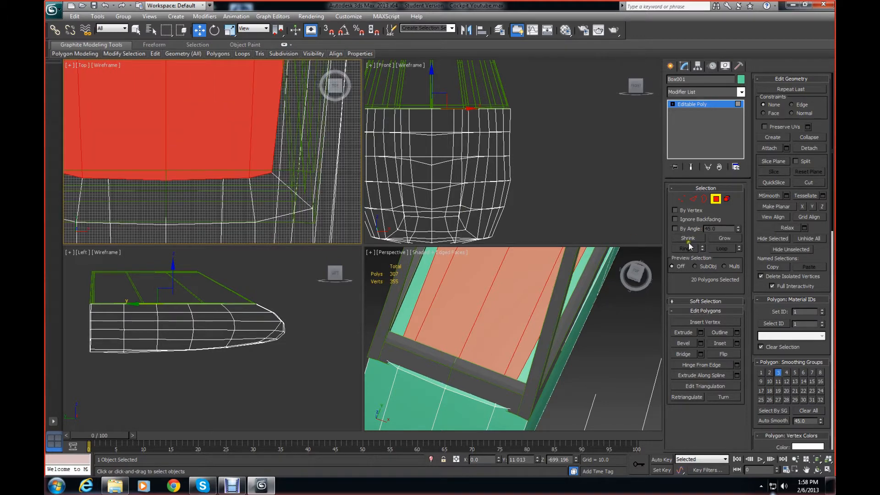
pyautogui.click(692, 198)
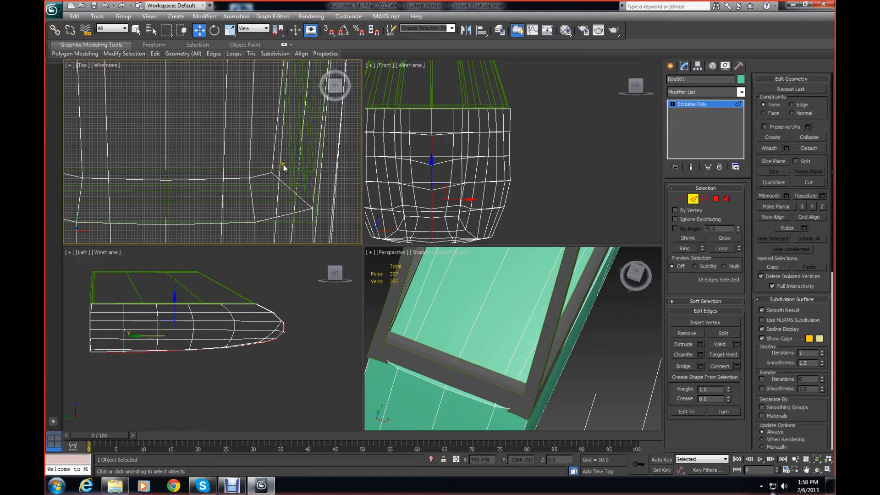
pyautogui.click(264, 174)
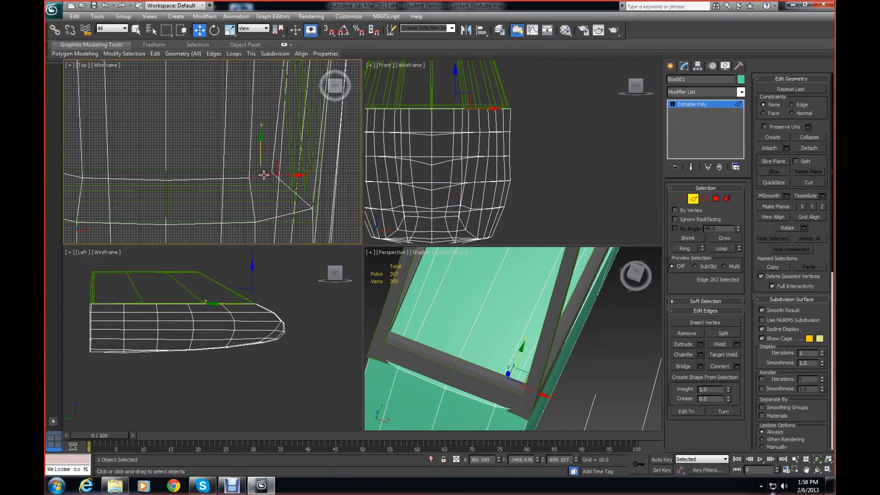
pyautogui.doubleClick(240, 177)
pyautogui.moveTo(227, 173); pyautogui.dragTo(292, 199, button='middle')
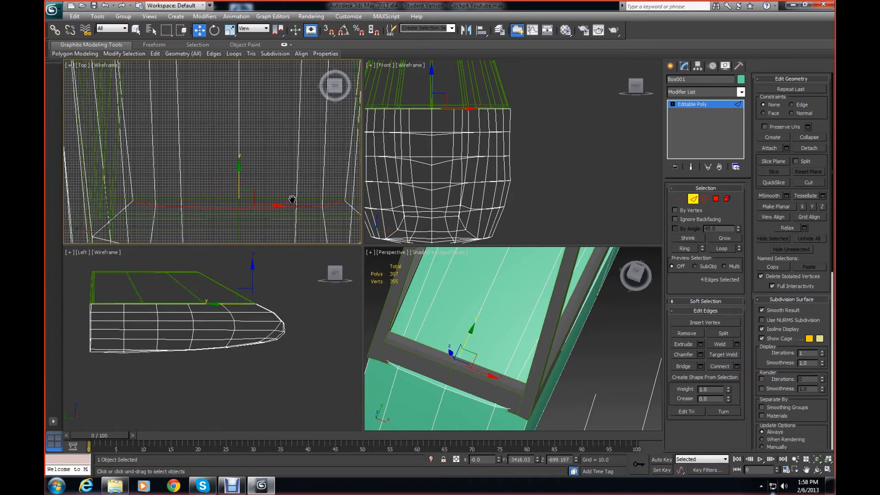
pyautogui.rightClick(249, 177)
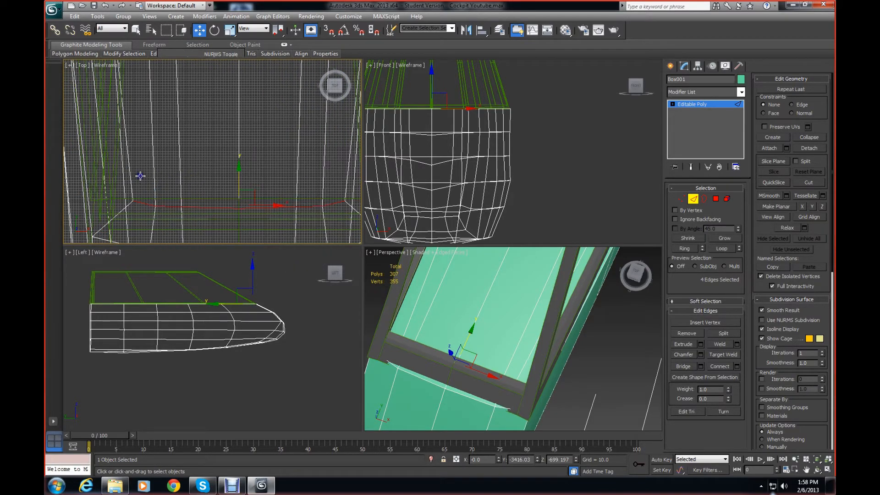
pyautogui.moveTo(240, 167); pyautogui.dragTo(242, 150)
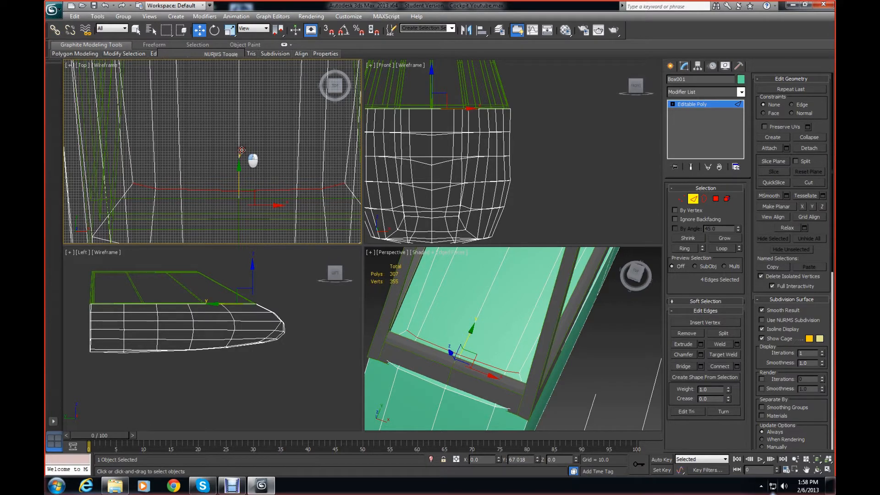
pyautogui.moveTo(241, 150); pyautogui.dragTo(241, 149)
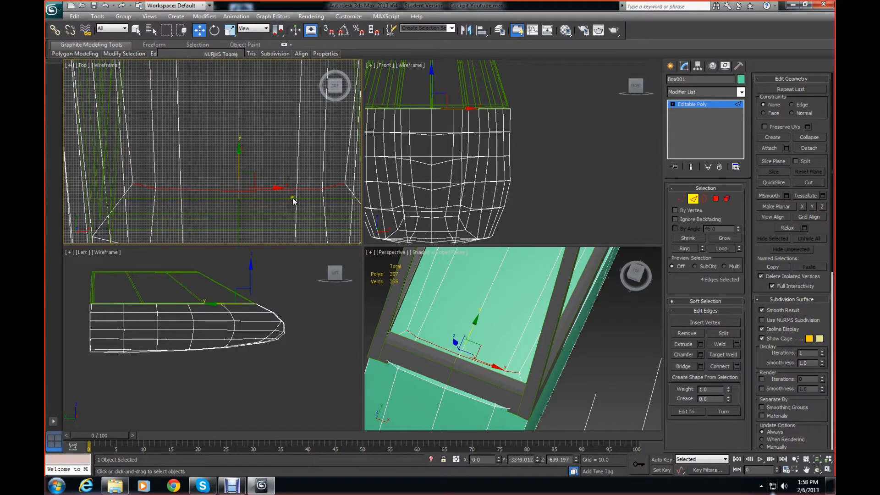
# - Move the inset's front corner vertex on the positive X side about 52 units outward along X
pyautogui.moveTo(314, 199); pyautogui.dragTo(268, 197, button='middle')
pyautogui.click(683, 198)
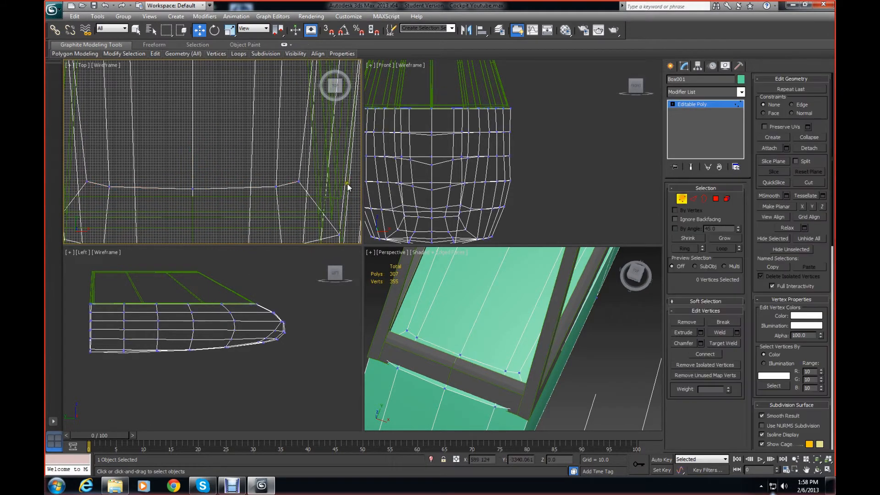
pyautogui.click(297, 181)
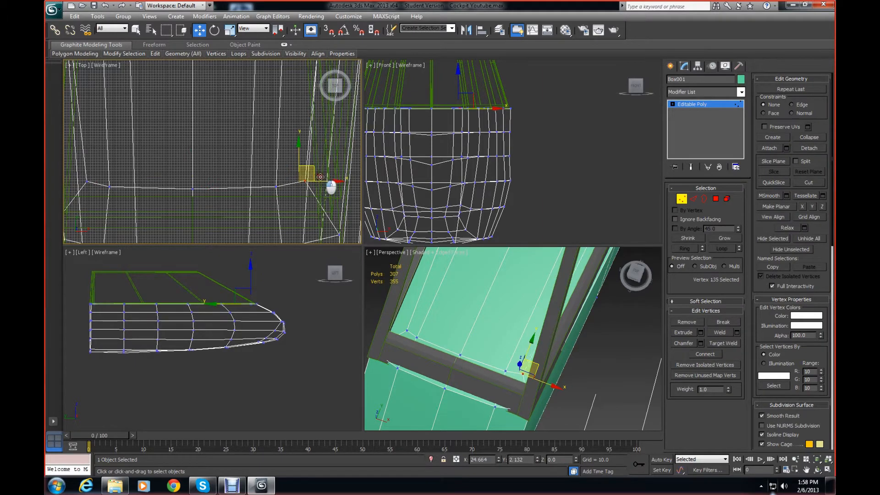
pyautogui.moveTo(326, 177); pyautogui.dragTo(326, 177)
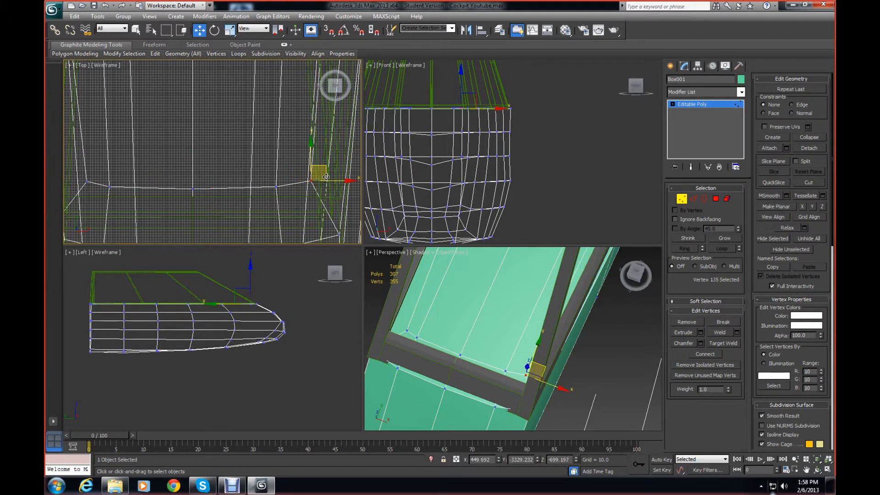
pyautogui.hotkey('ctrl', 'z')
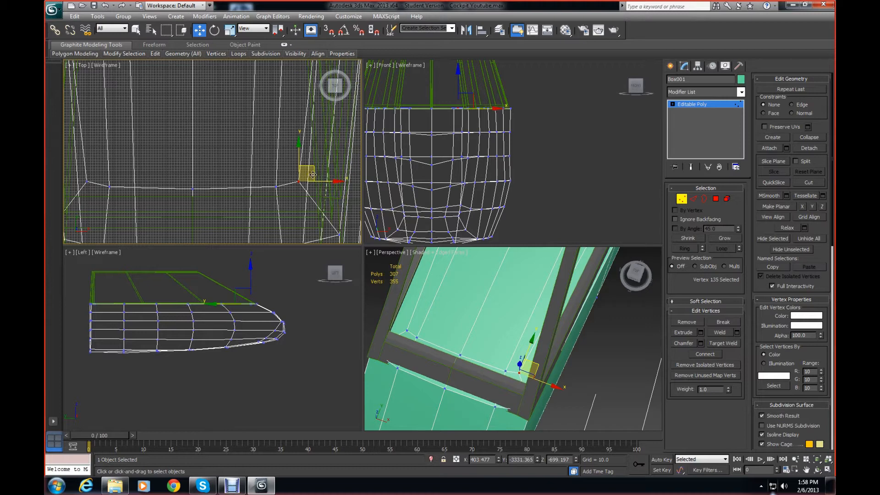
pyautogui.moveTo(339, 183); pyautogui.dragTo(352, 189)
# - Move the next inset border vertex behind that corner about 29 units outward along X
pyautogui.moveTo(540, 284); pyautogui.dragTo(498, 320, button='middle')
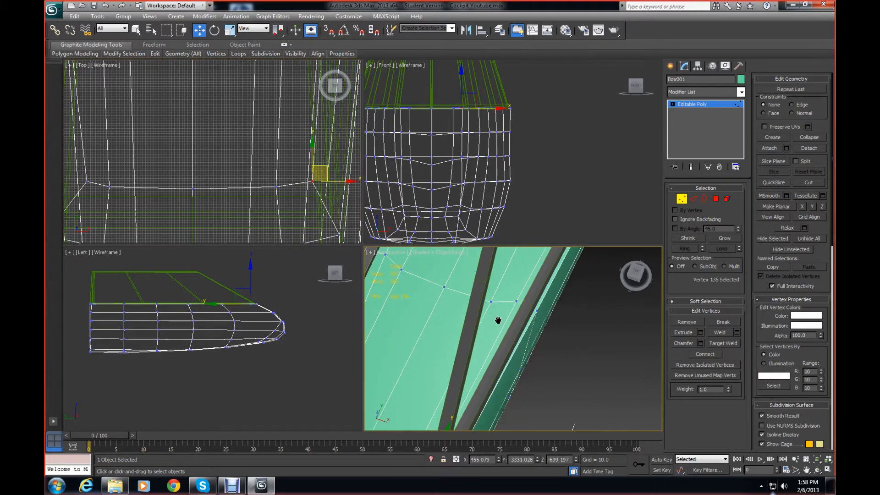
pyautogui.moveTo(636, 280); pyautogui.dragTo(659, 274)
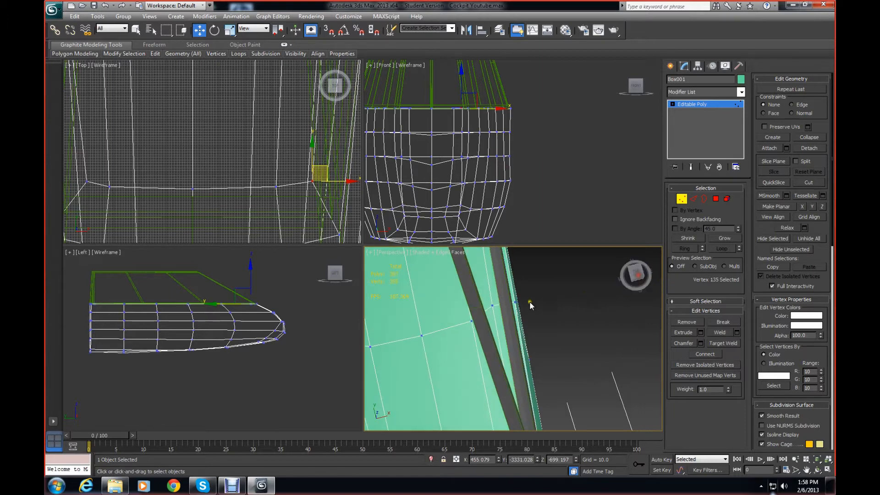
pyautogui.click(489, 298)
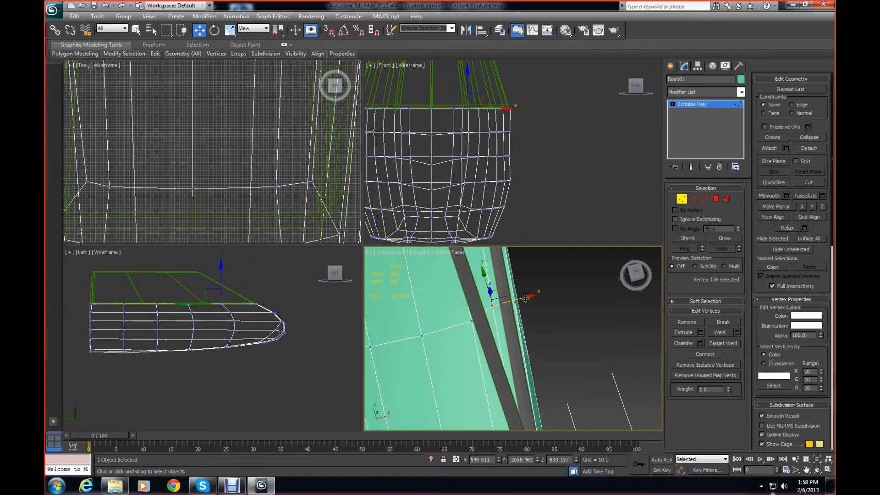
pyautogui.moveTo(525, 299); pyautogui.dragTo(533, 297)
pyautogui.moveTo(534, 298); pyautogui.dragTo(610, 384, button='middle')
pyautogui.moveTo(634, 269); pyautogui.dragTo(639, 260)
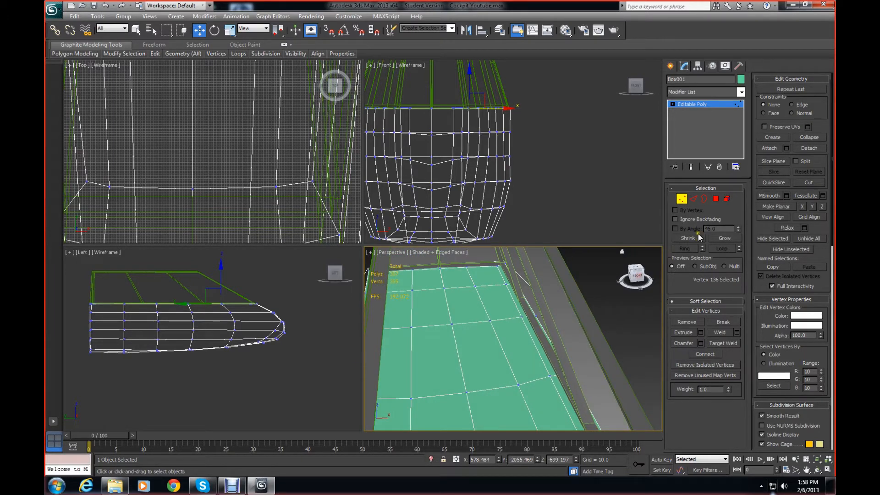
# - Delete all of the hull's polygons on the negative X side of the centre line
pyautogui.click(715, 198)
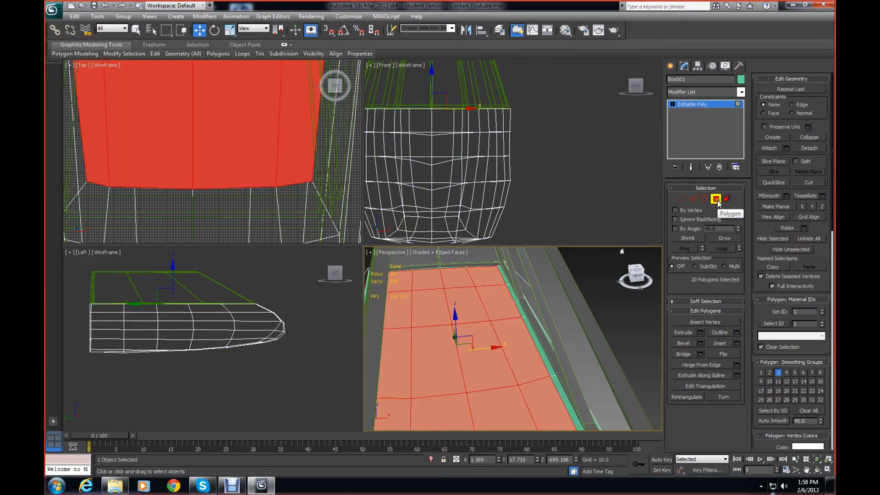
pyautogui.click(716, 199)
pyautogui.click(716, 198)
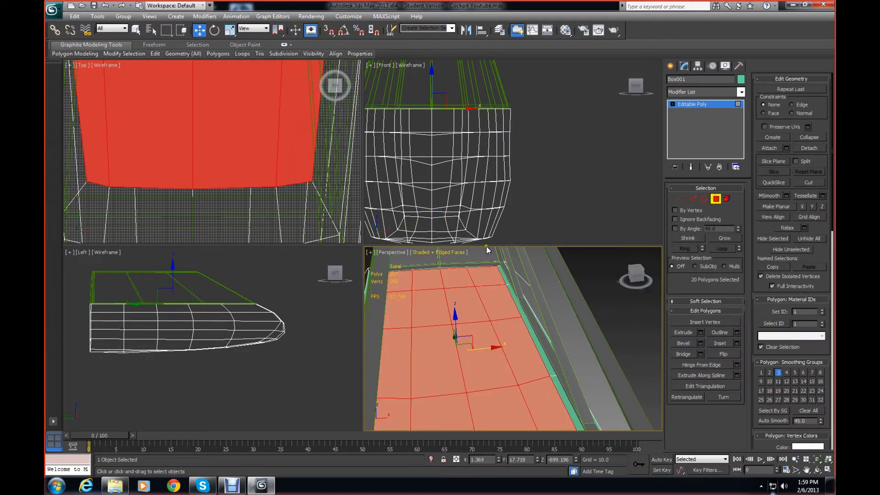
pyautogui.scroll(-5, 446, 260)
pyautogui.scroll(-2, 443, 258)
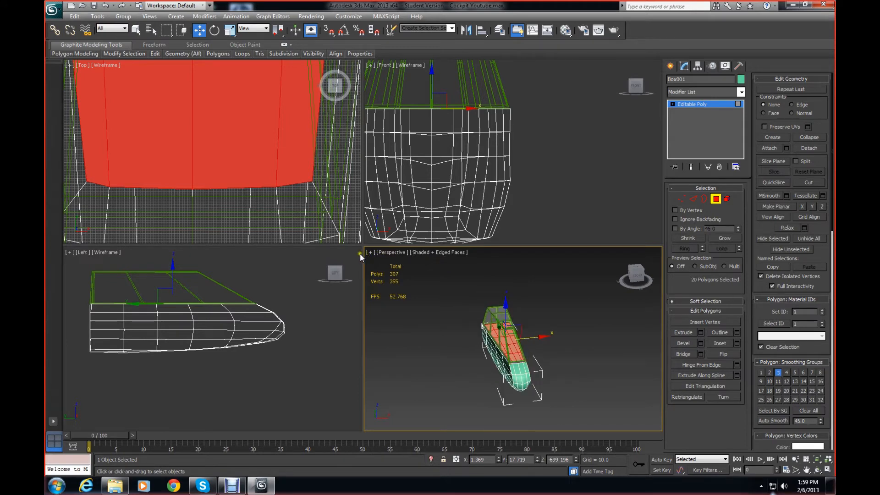
pyautogui.scroll(-6, 291, 279)
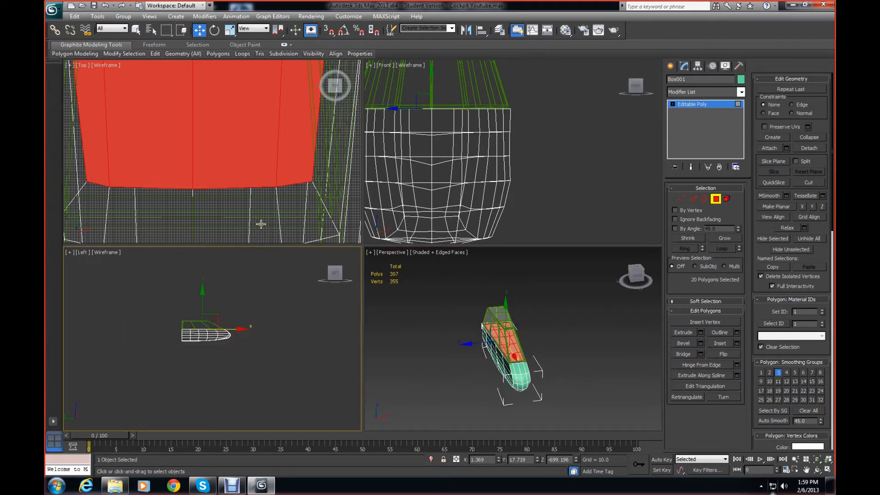
pyautogui.scroll(-5, 259, 213)
pyautogui.scroll(-3, 259, 213)
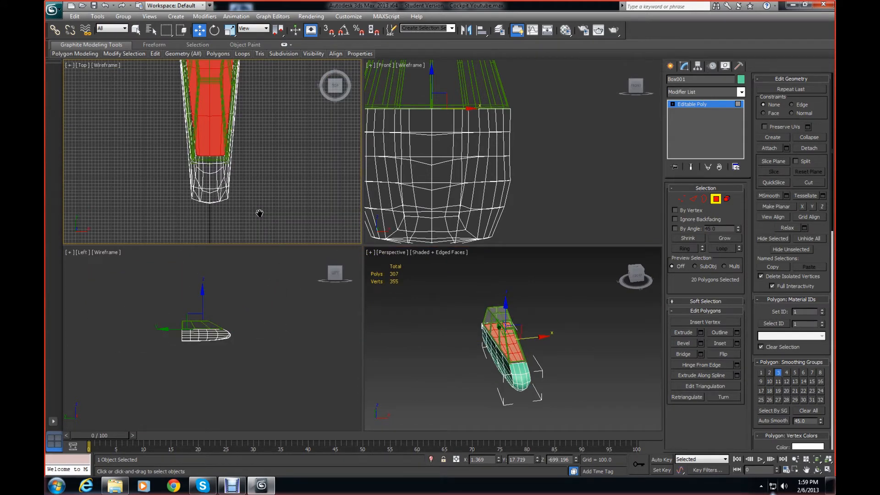
pyautogui.scroll(-6, 259, 213)
pyautogui.click(142, 104)
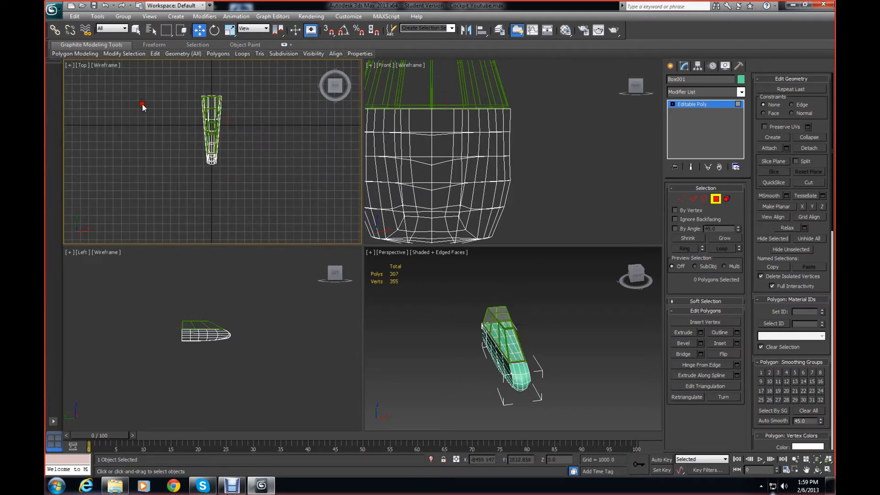
pyautogui.moveTo(206, 146); pyautogui.dragTo(212, 174)
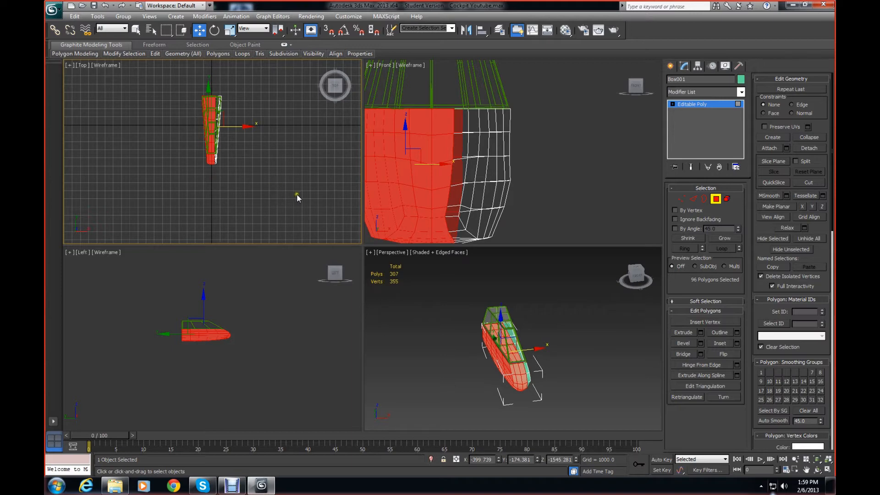
pyautogui.scroll(3, 281, 188)
pyautogui.scroll(-1, 282, 187)
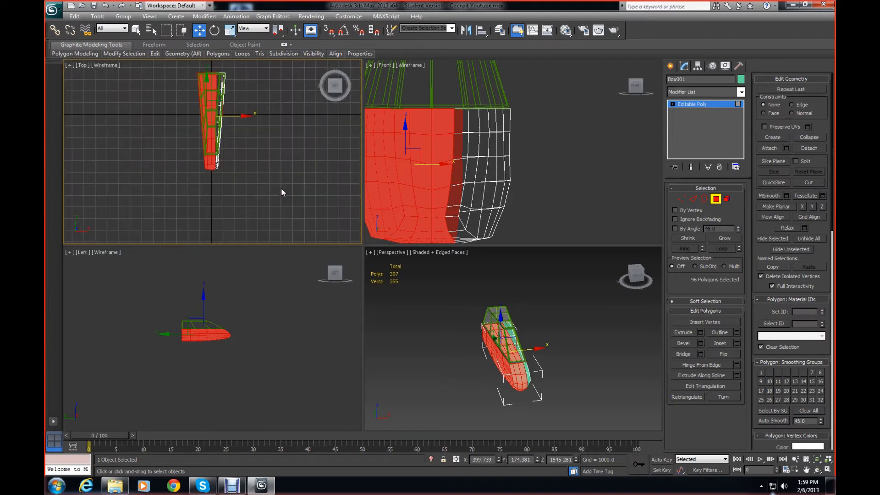
pyautogui.click(179, 121)
pyautogui.moveTo(174, 69); pyautogui.dragTo(211, 184)
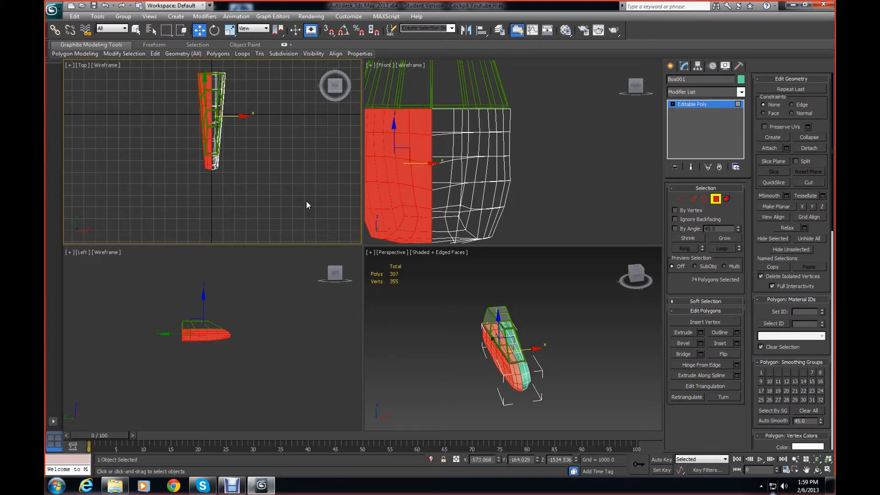
pyautogui.press('Delete')
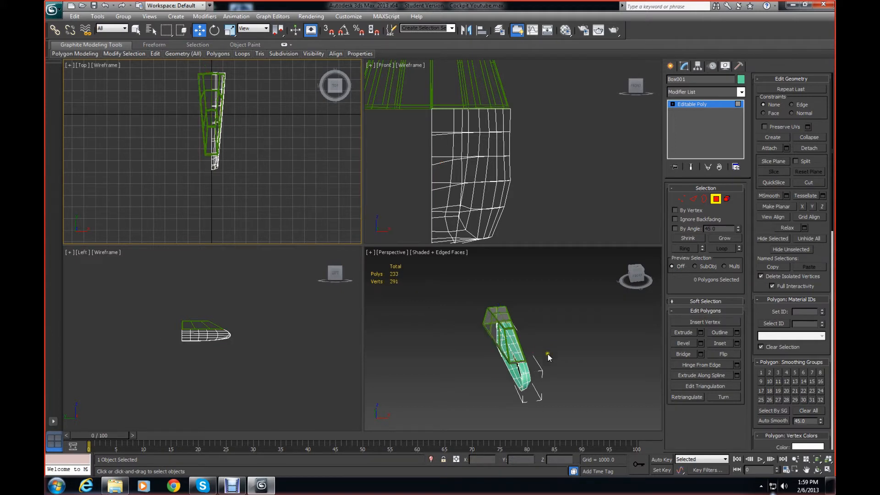
# - Select the ten polygons inside the inset border on the remaining hull half's top, beneath the canopy
pyautogui.click(579, 372)
pyautogui.moveTo(634, 274); pyautogui.dragTo(652, 285)
pyautogui.moveTo(604, 291); pyautogui.dragTo(575, 290, button='middle')
pyautogui.scroll(3, 562, 314)
pyautogui.moveTo(642, 279)
pyautogui.mouseDown()
pyautogui.moveTo(621, 262)
pyautogui.moveTo(638, 275)
pyautogui.mouseUp()
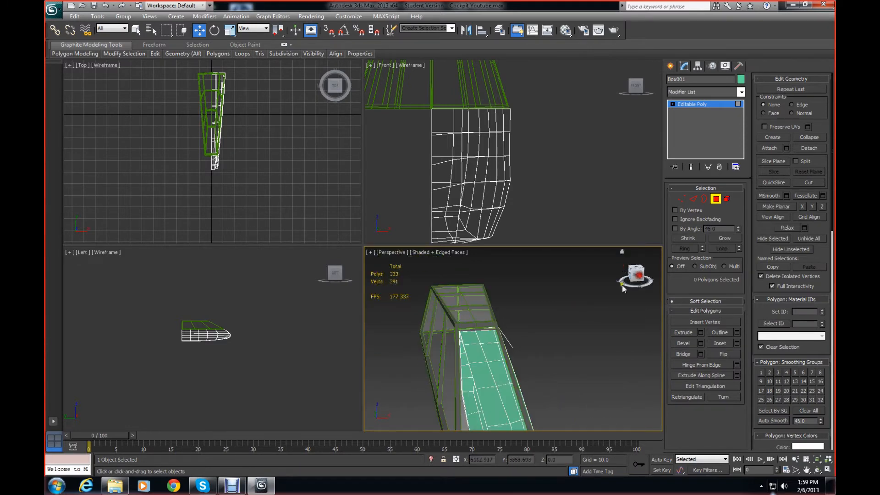
pyautogui.click(472, 341)
pyautogui.keyDown('ctrl'); pyautogui.click(484, 340); pyautogui.keyUp('ctrl')
pyautogui.keyDown('ctrl'); pyautogui.click(482, 353); pyautogui.keyUp('ctrl')
pyautogui.keyDown('ctrl'); pyautogui.click(494, 351); pyautogui.keyUp('ctrl')
pyautogui.keyDown('ctrl'); pyautogui.click(481, 373); pyautogui.keyUp('ctrl')
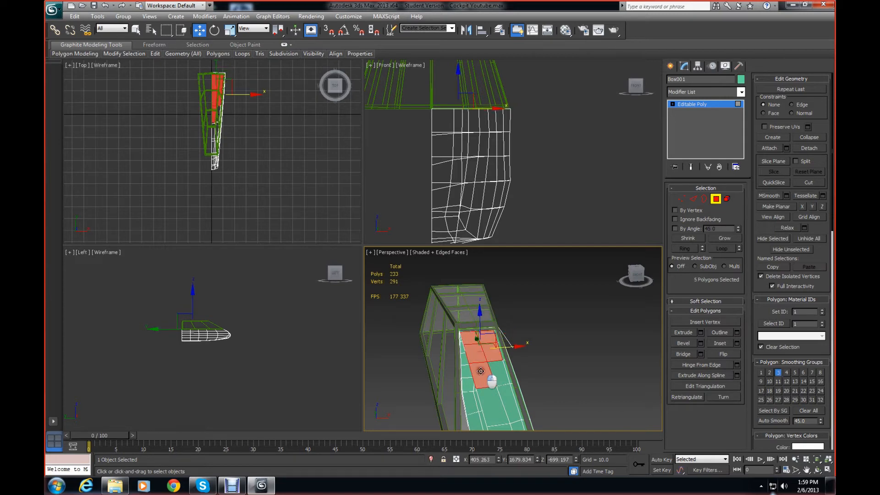
pyautogui.keyDown('ctrl'); pyautogui.click(493, 377); pyautogui.keyUp('ctrl')
pyautogui.keyDown('ctrl'); pyautogui.click(497, 396); pyautogui.keyUp('ctrl')
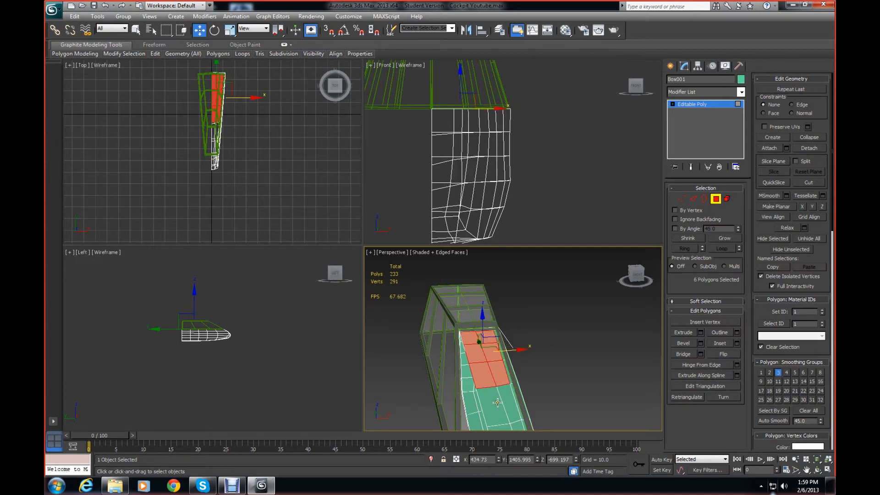
pyautogui.keyDown('ctrl'); pyautogui.click(501, 412); pyautogui.keyUp('ctrl')
pyautogui.moveTo(587, 380); pyautogui.dragTo(564, 311, button='middle')
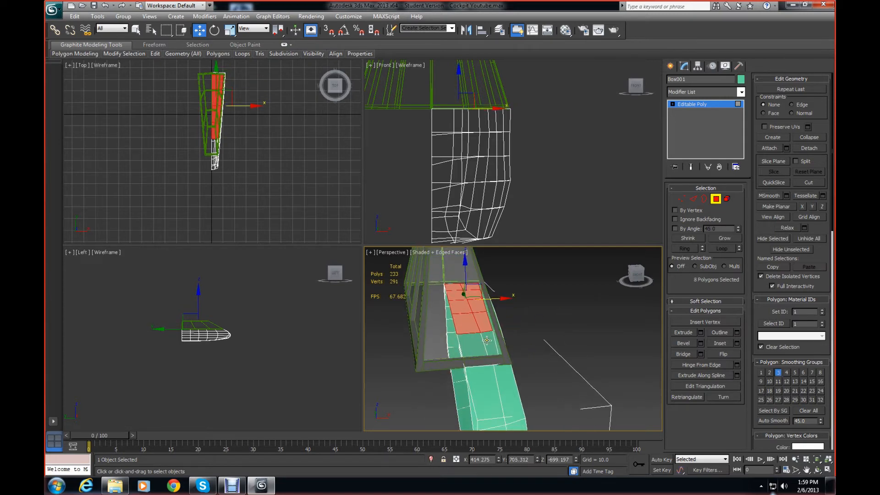
pyautogui.keyDown('ctrl'); pyautogui.click(472, 345); pyautogui.keyUp('ctrl')
pyautogui.keyDown('ctrl'); pyautogui.click(488, 347); pyautogui.keyUp('ctrl')
pyautogui.moveTo(635, 275); pyautogui.dragTo(693, 316)
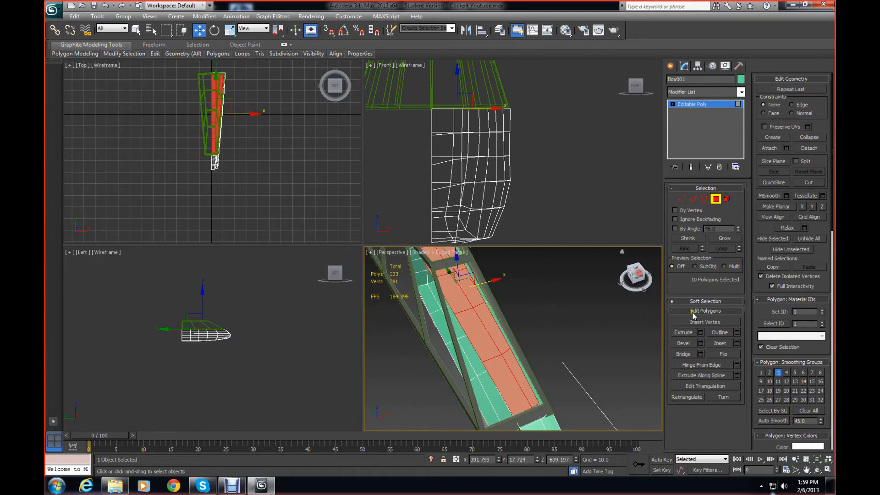
# - Extrude the selected hull-top polygons about 1371 units down into the hull, using a negative height
pyautogui.click(700, 332)
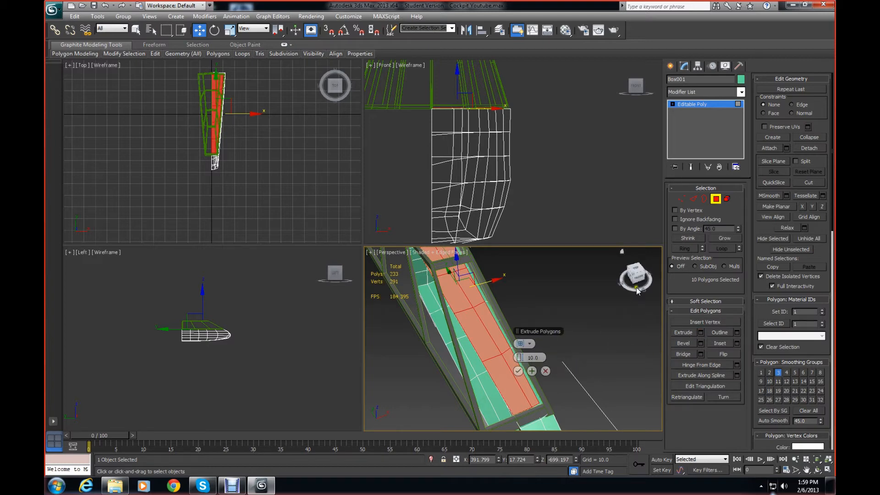
pyautogui.moveTo(636, 287); pyautogui.dragTo(635, 271)
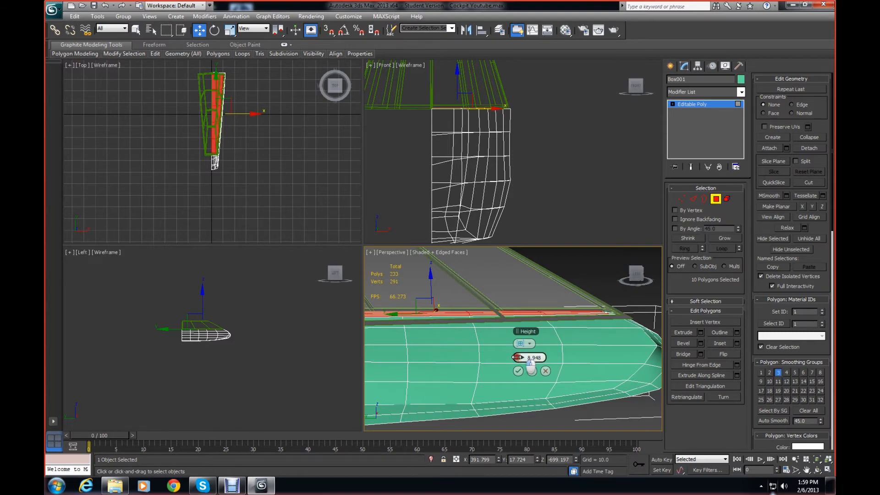
pyautogui.moveTo(518, 357); pyautogui.dragTo(418, 365)
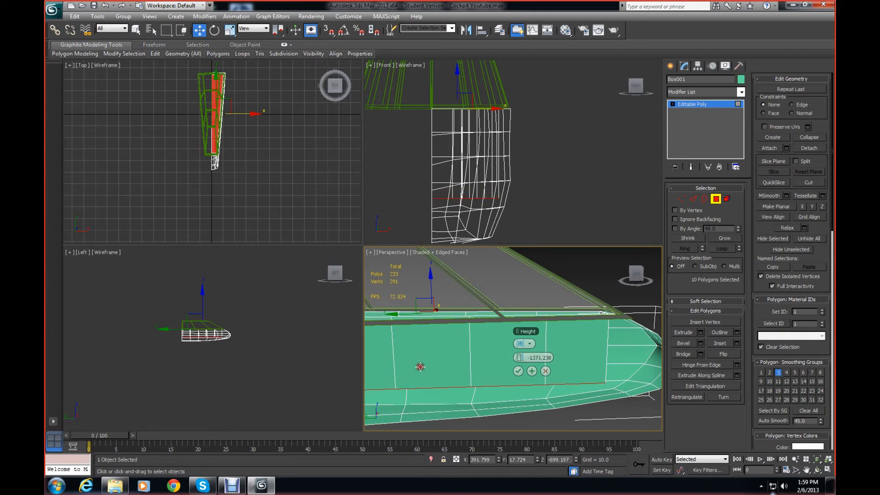
pyautogui.moveTo(636, 274); pyautogui.dragTo(657, 269)
pyautogui.click(518, 371)
# - Delete the five inner wall polygons that the extrusion created along the hull's centre plane
pyautogui.click(562, 311)
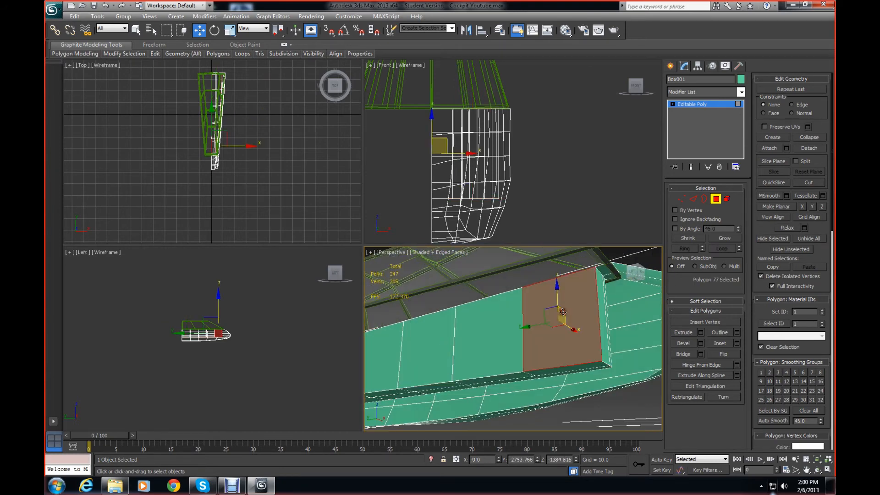
pyautogui.keyDown('ctrl'); pyautogui.click(504, 323); pyautogui.keyUp('ctrl')
pyautogui.keyDown('ctrl'); pyautogui.click(429, 329); pyautogui.keyUp('ctrl')
pyautogui.keyDown('ctrl'); pyautogui.click(374, 337); pyautogui.keyUp('ctrl')
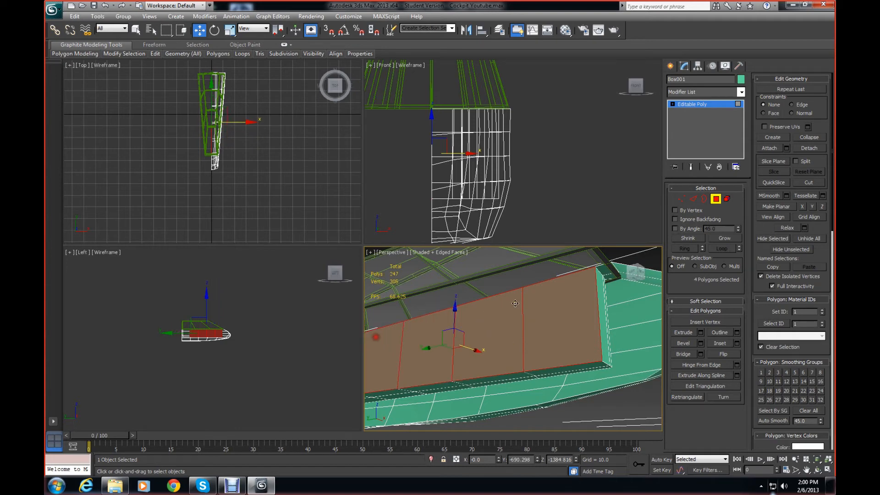
pyautogui.moveTo(531, 303); pyautogui.dragTo(650, 301, button='middle')
pyautogui.keyDown('ctrl'); pyautogui.click(449, 352); pyautogui.keyUp('ctrl')
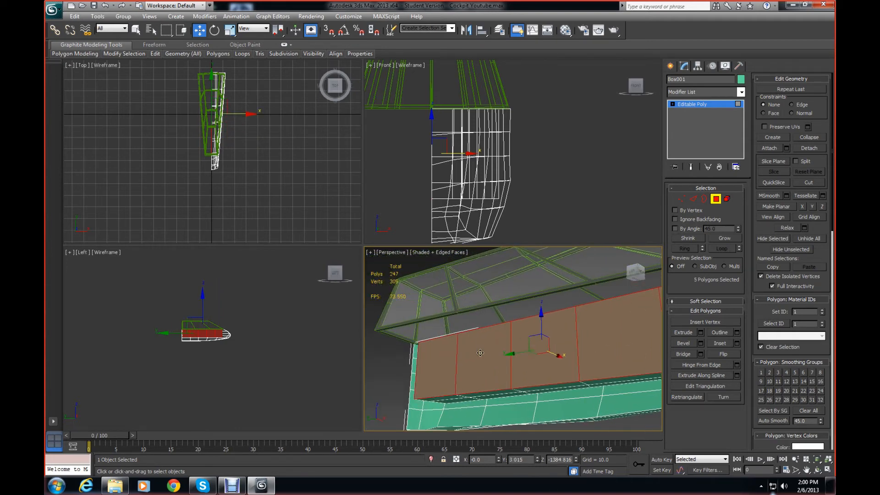
pyautogui.press('Delete')
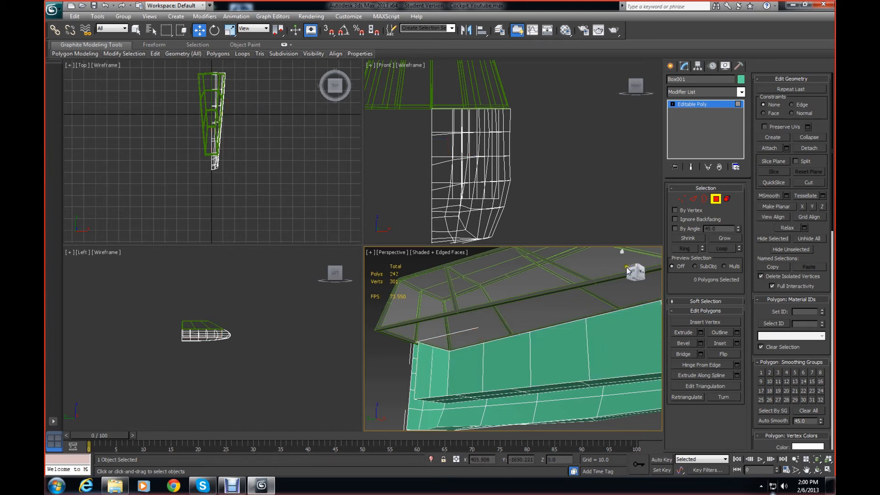
# - Add a Symmetry modifier to the whole half hull, mirroring it across the X axis
pyautogui.moveTo(636, 277); pyautogui.dragTo(614, 285)
pyautogui.moveTo(527, 331); pyautogui.dragTo(443, 345, button='middle')
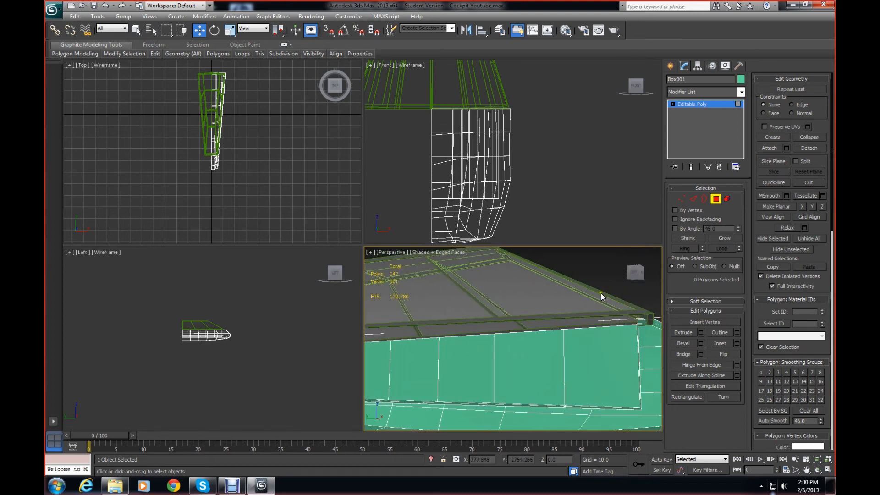
pyautogui.moveTo(634, 273); pyautogui.dragTo(368, 277)
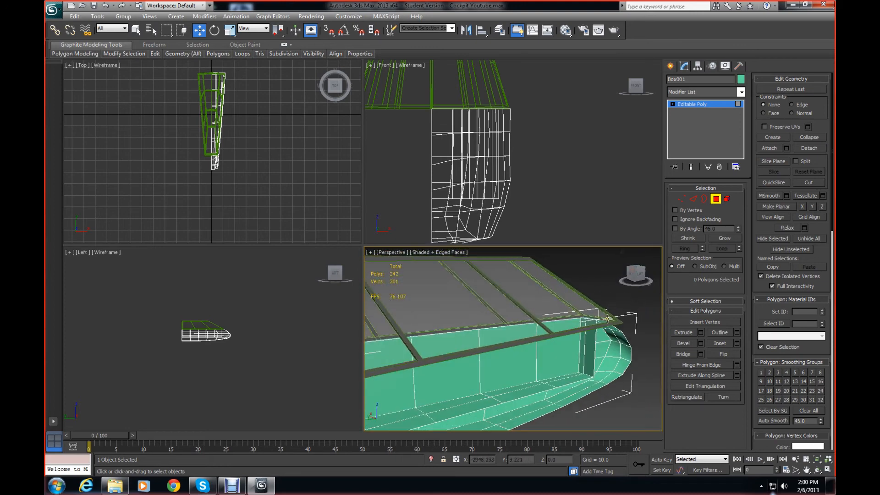
pyautogui.moveTo(636, 275); pyautogui.dragTo(625, 292)
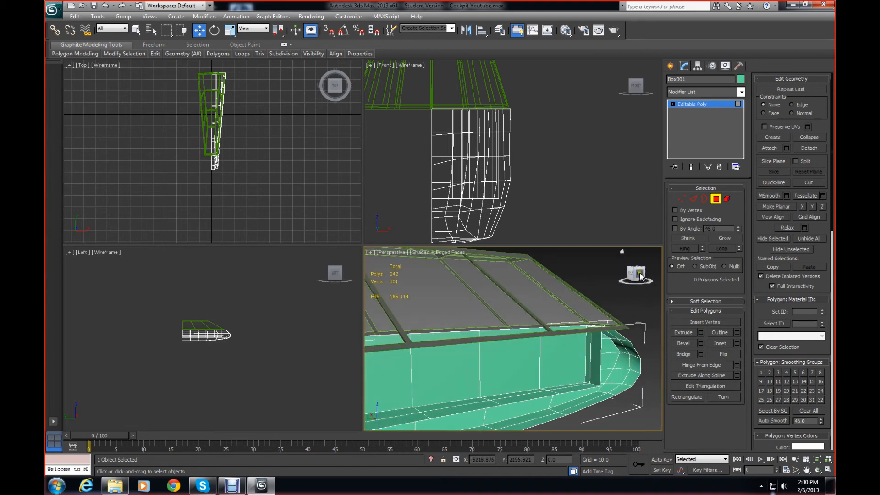
pyautogui.moveTo(640, 276); pyautogui.dragTo(581, 289)
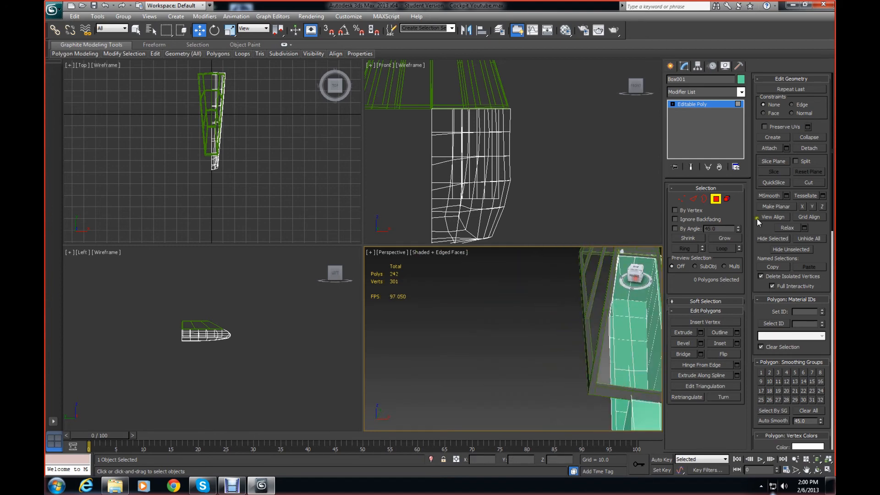
pyautogui.click(718, 106)
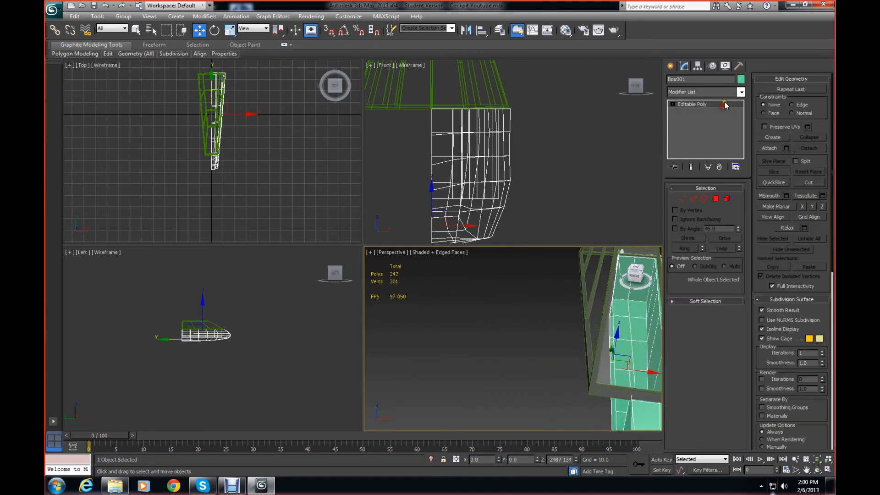
pyautogui.click(740, 91)
pyautogui.moveTo(741, 119); pyautogui.dragTo(745, 313)
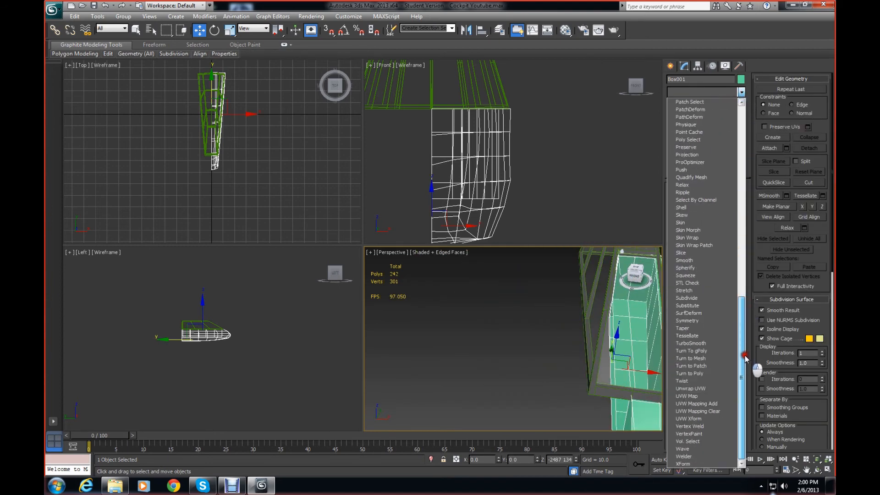
pyautogui.click(705, 323)
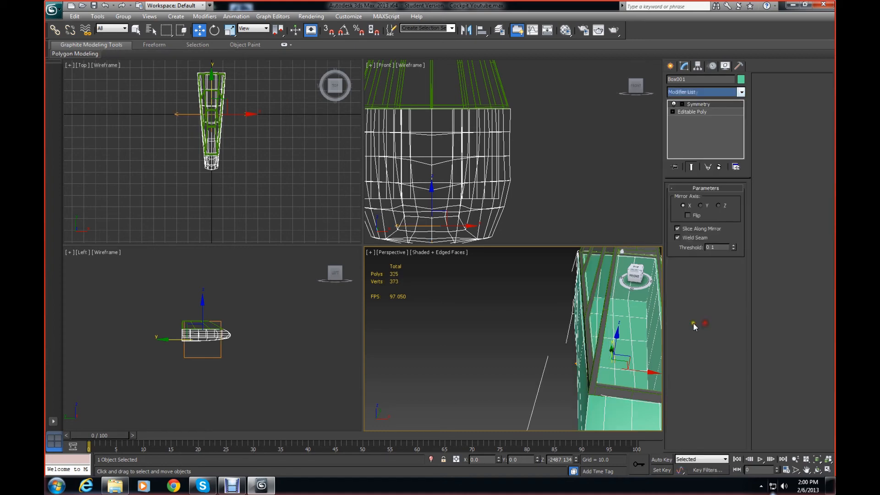
pyautogui.keyDown('alt'); pyautogui.moveTo(545, 329); pyautogui.dragTo(487, 314, button='middle'); pyautogui.keyUp('alt')
pyautogui.moveTo(636, 278); pyautogui.dragTo(544, 272)
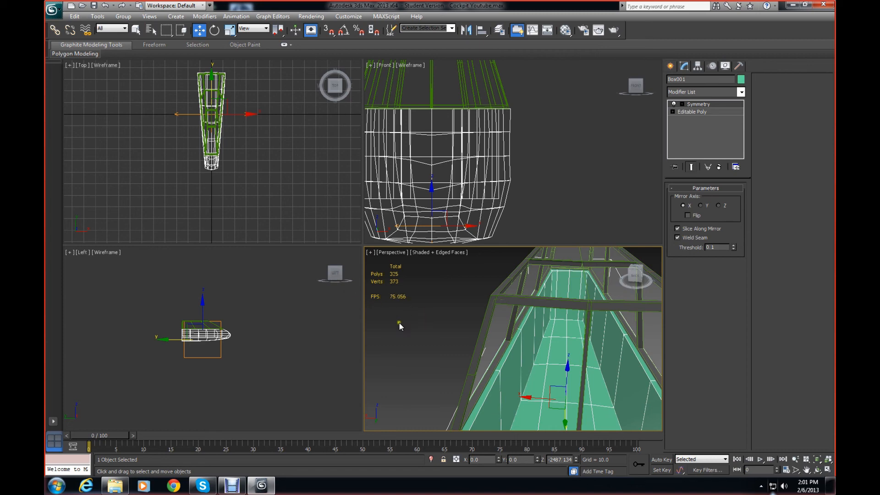
pyautogui.click(232, 486)
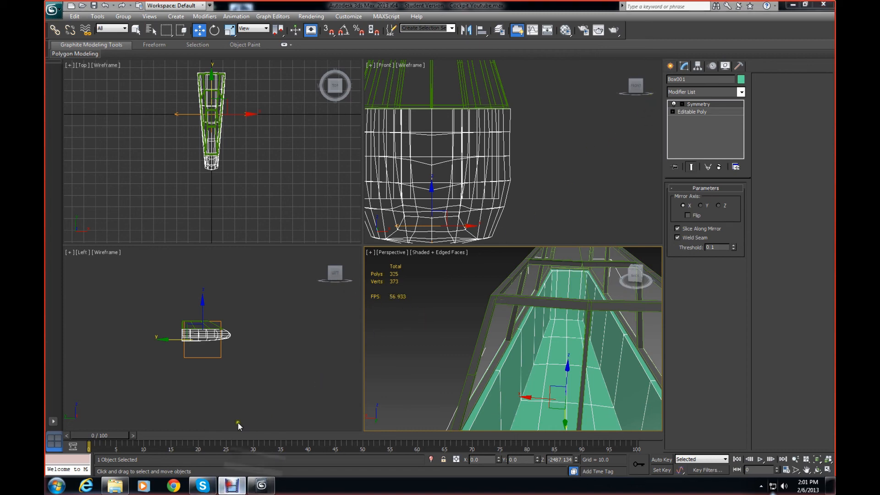